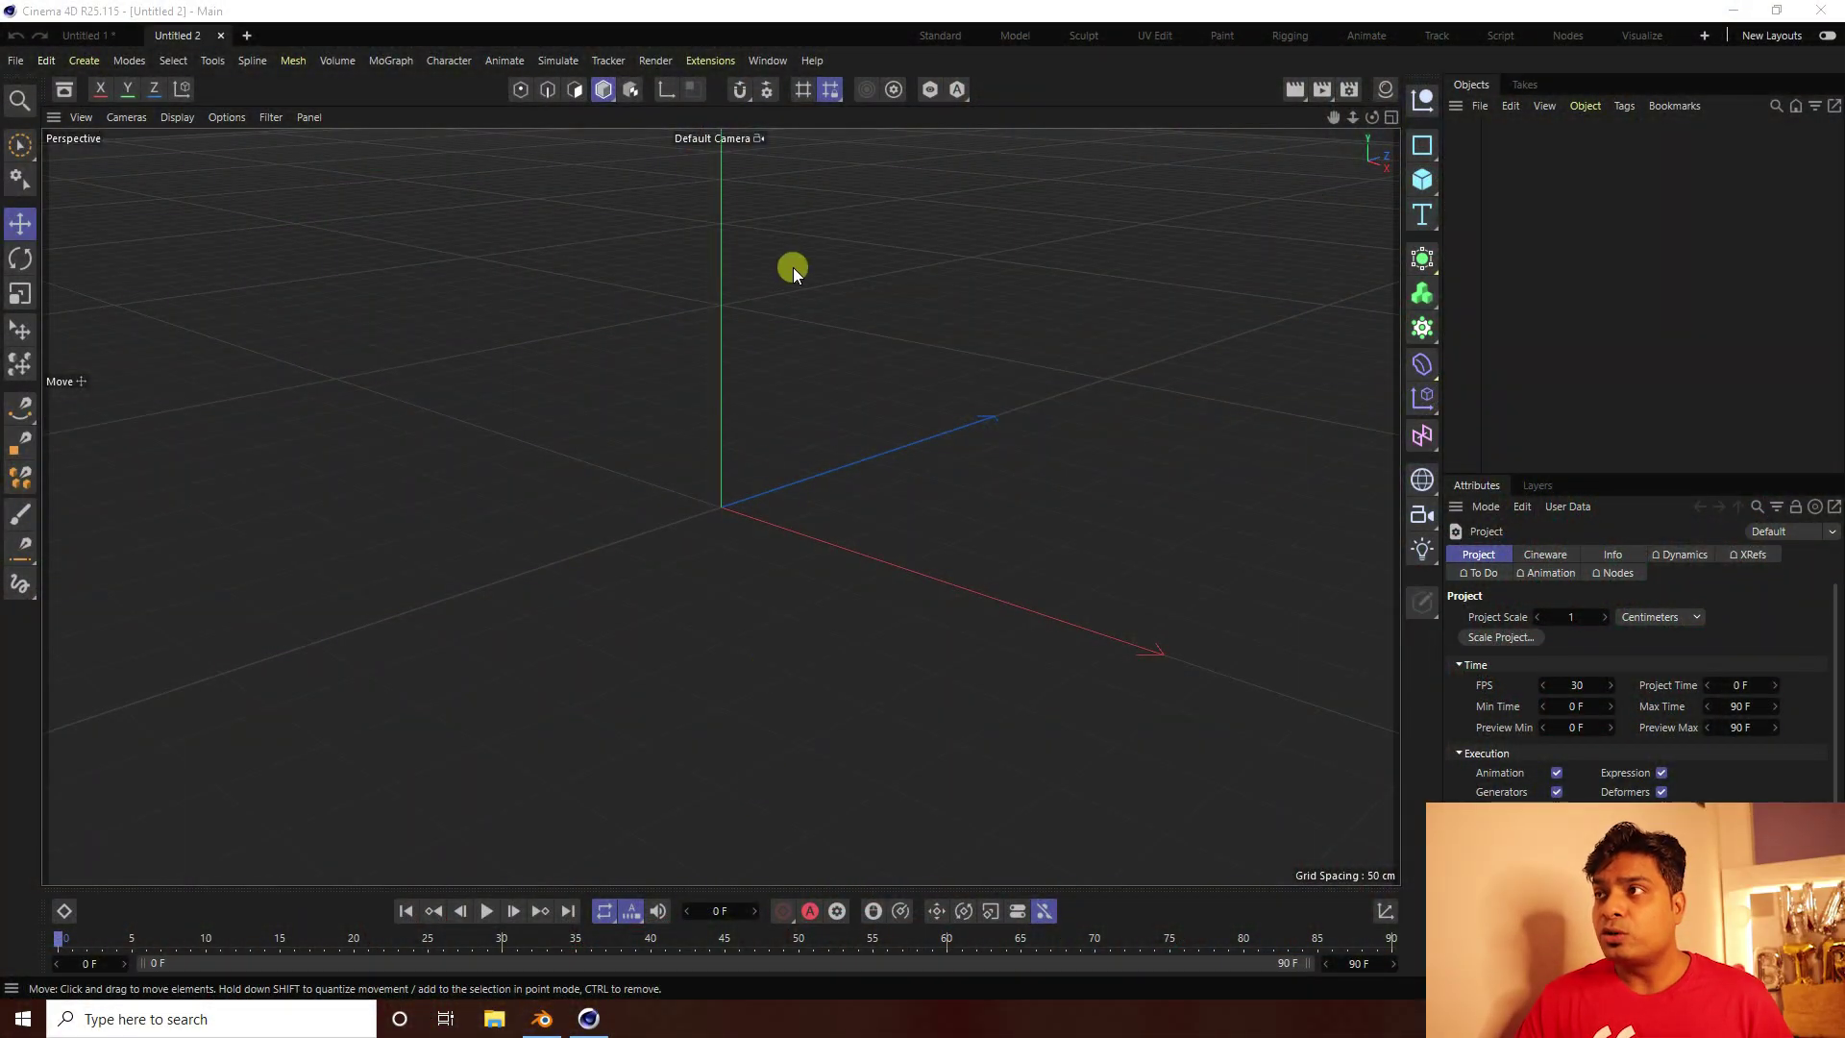
# Bring up the primitives flyout from the Cube icon in the right-hand palette
pyautogui.click(1420, 181)
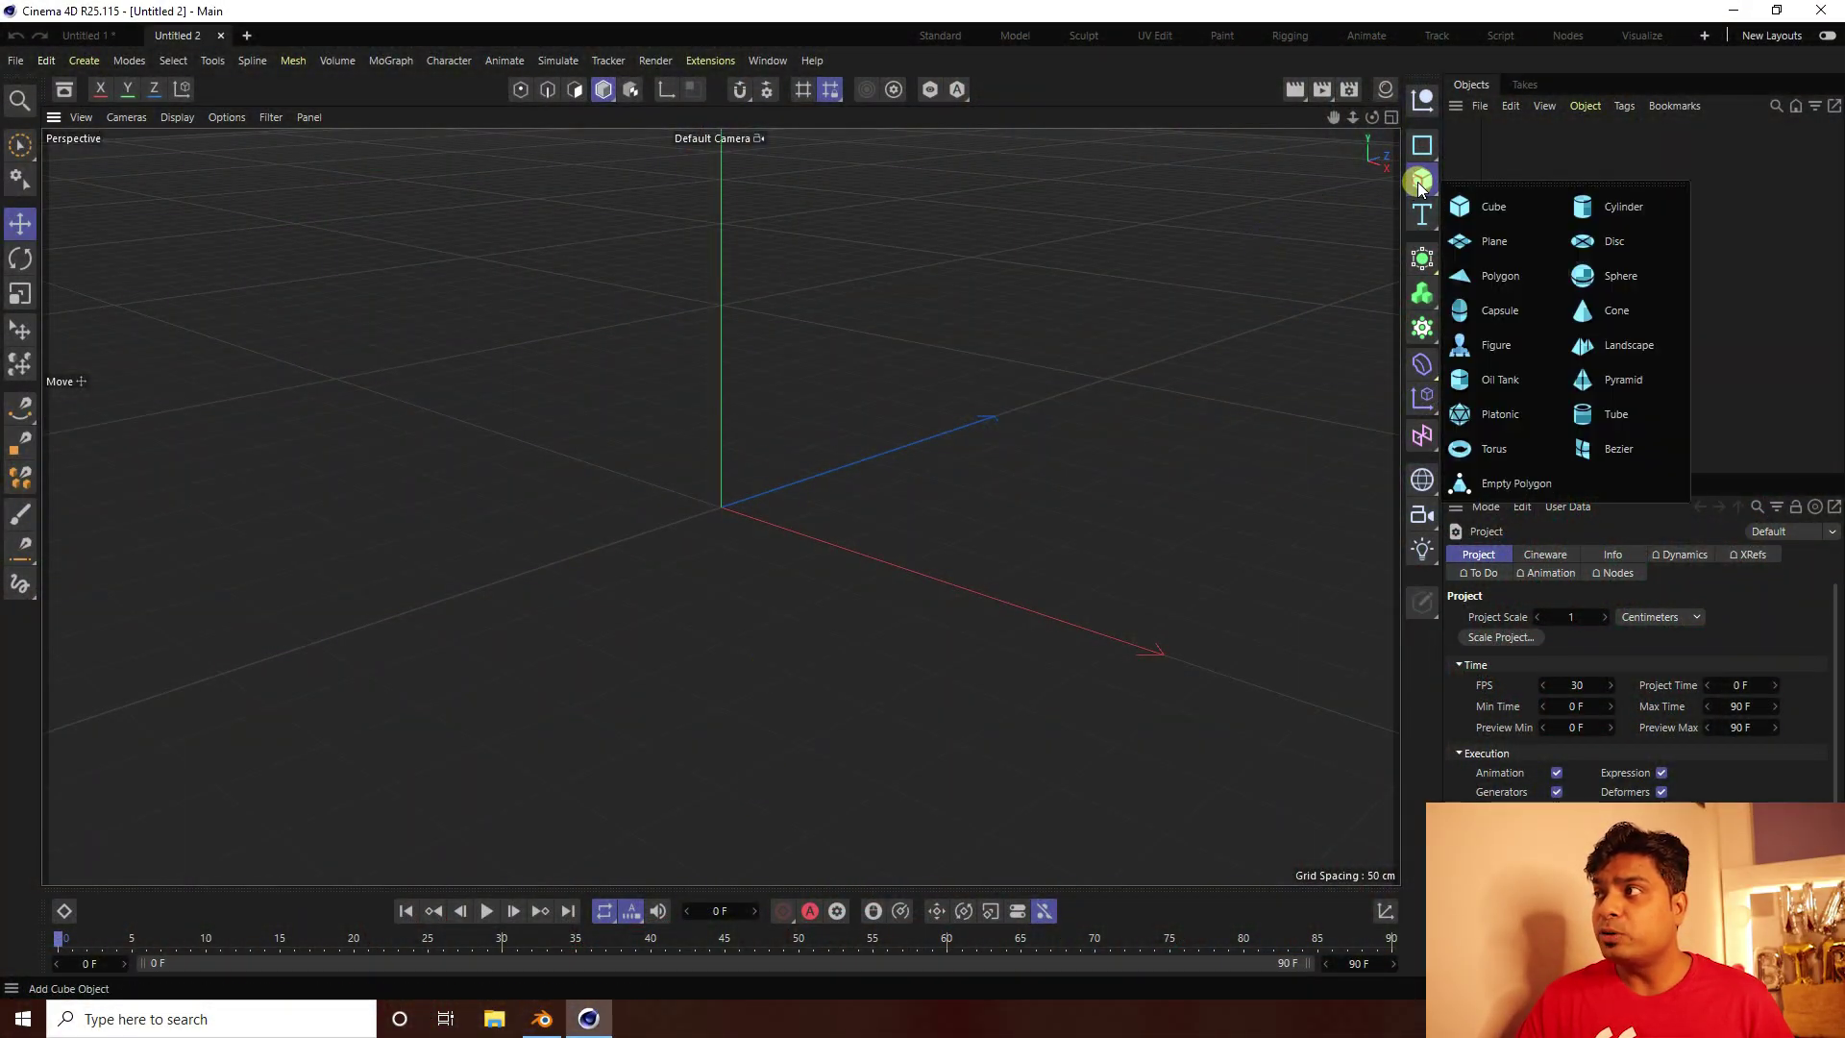
# Add a Cube primitive sized 20 cm on X, Y and Z
pyautogui.click(1501, 211)
pyautogui.click(1593, 595)
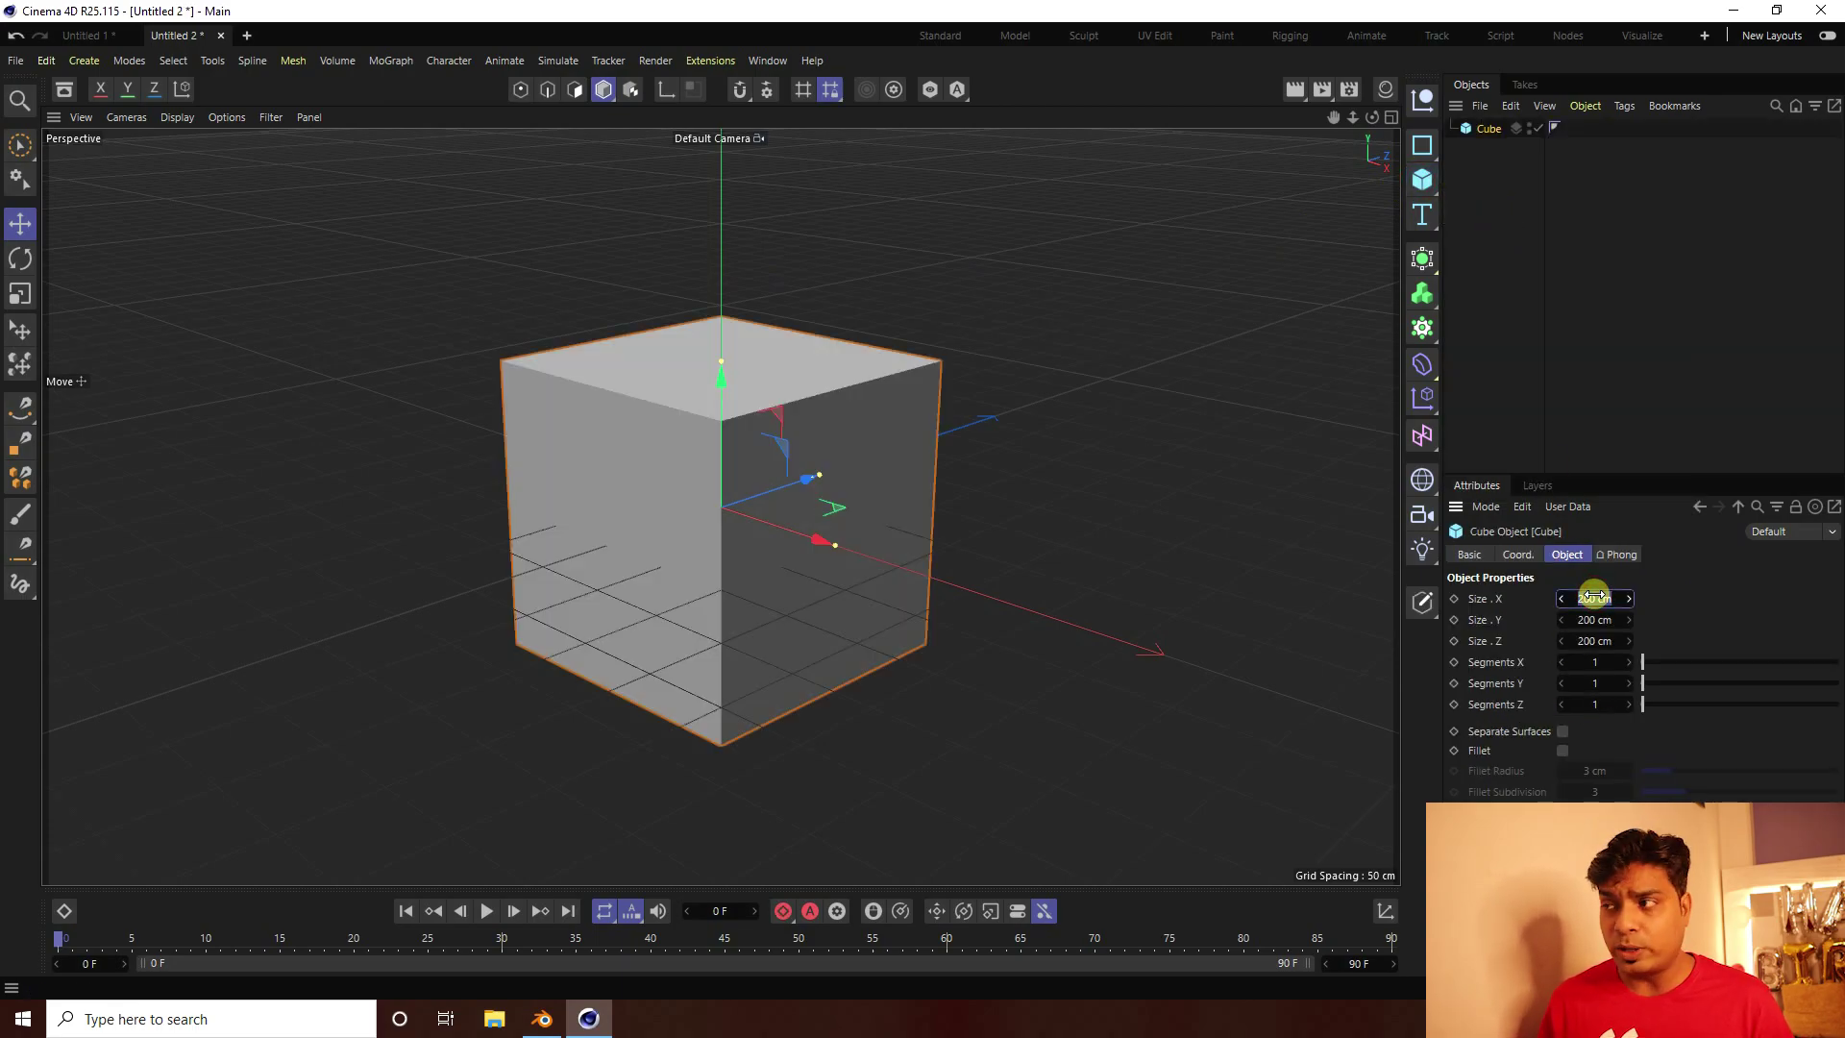
pyautogui.write('20')
pyautogui.press('Tab')
pyautogui.write('20')
pyautogui.press('Tab')
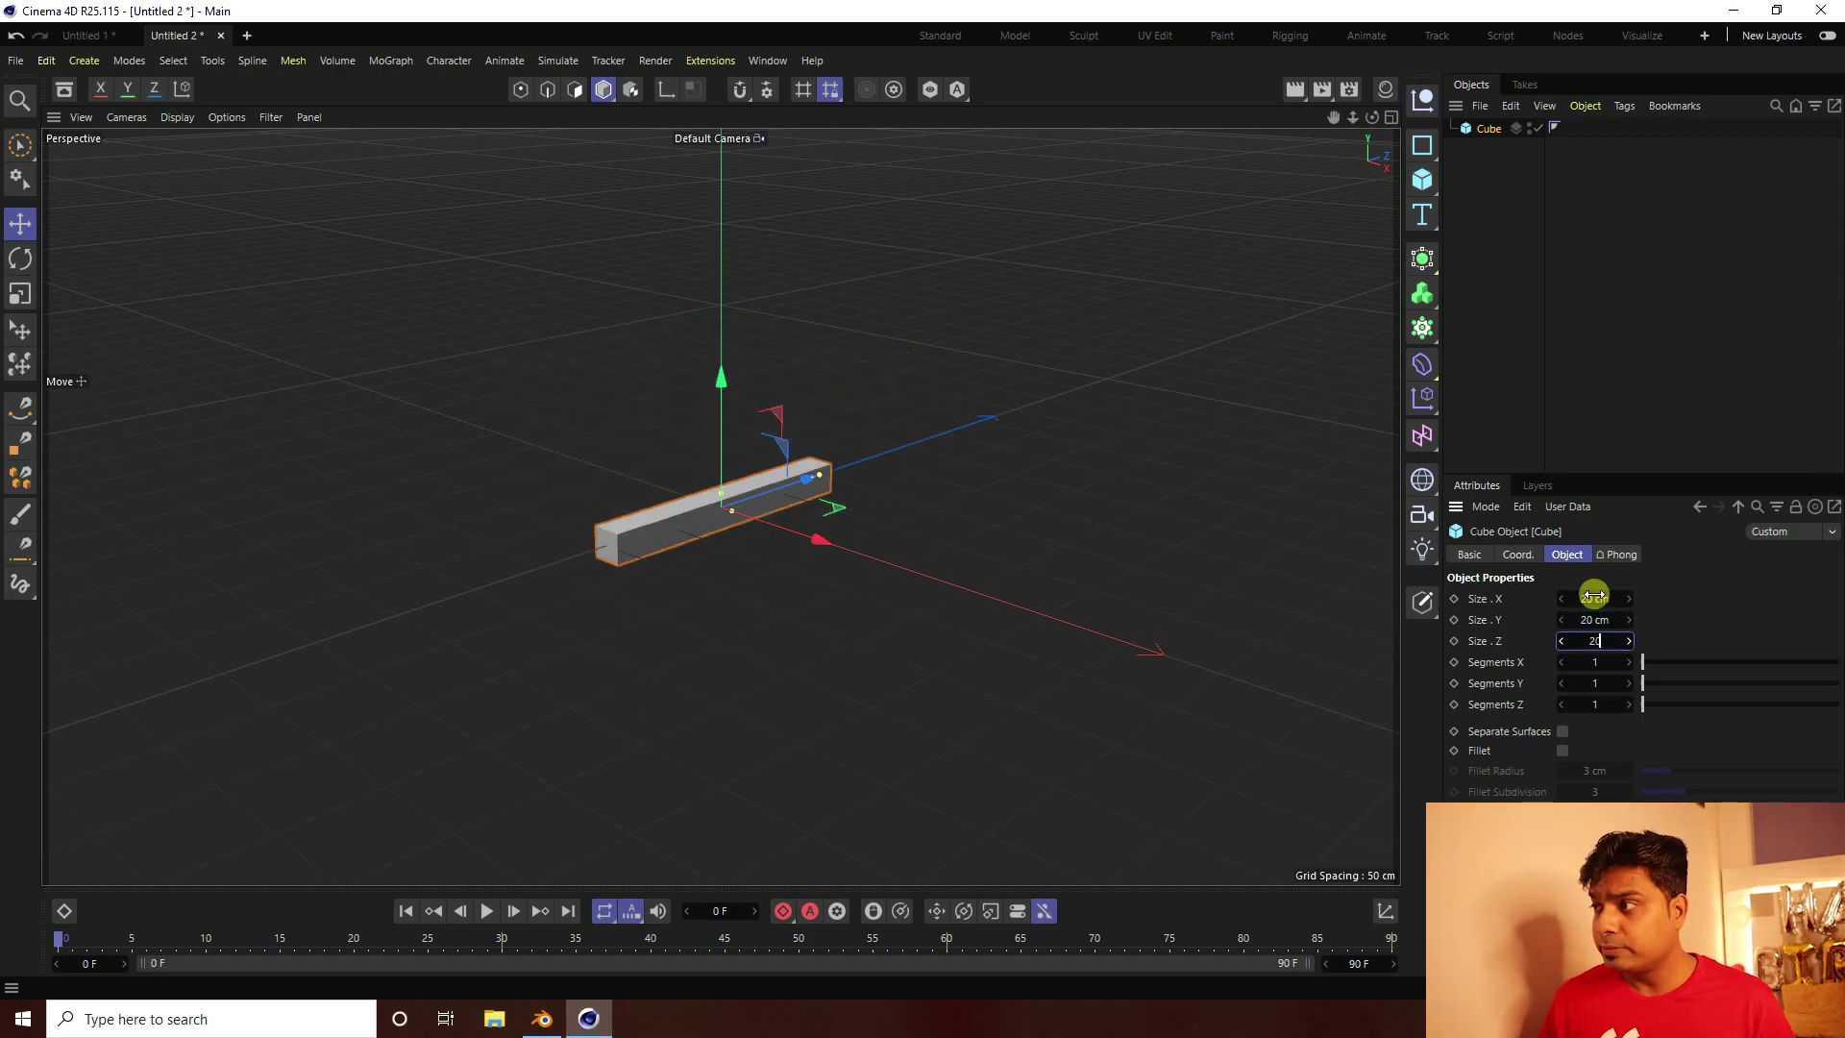
pyautogui.write('20')
pyautogui.press('Return')
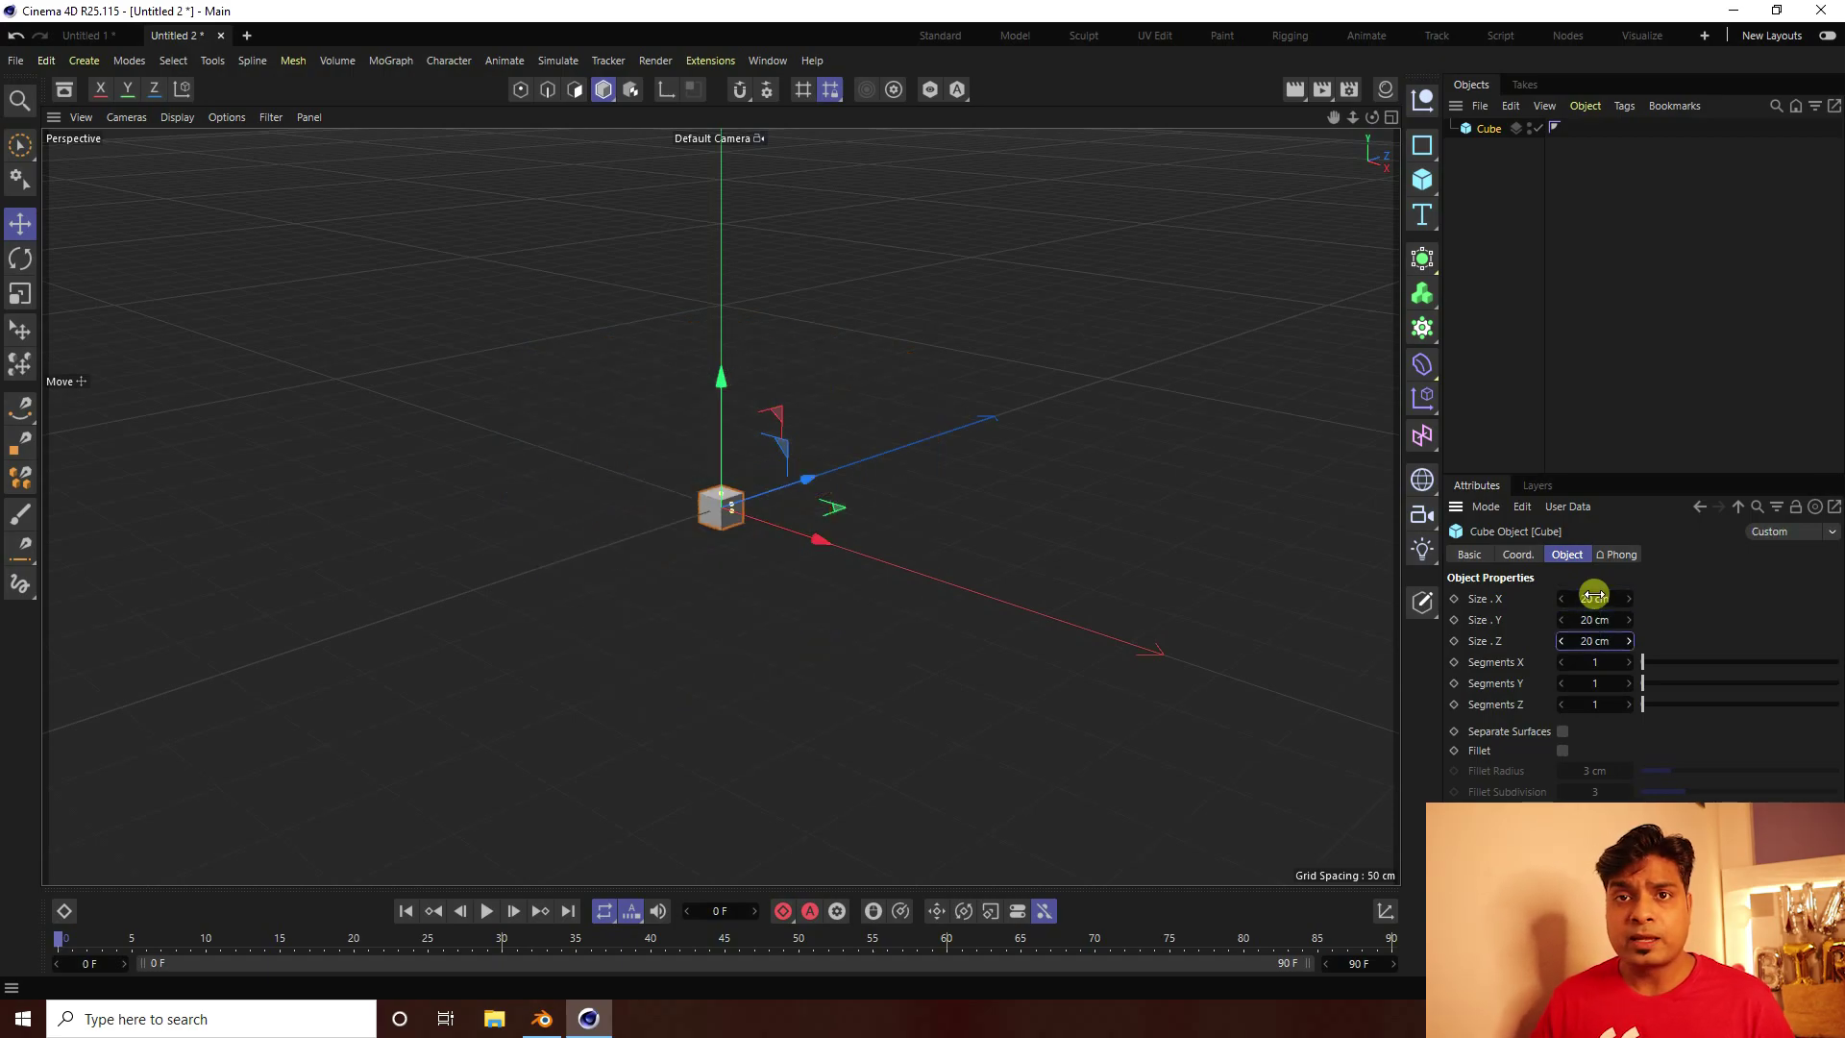
# Enable Fillet on the cube with 1 cm radius and 5 subdivisions
pyautogui.click(1549, 751)
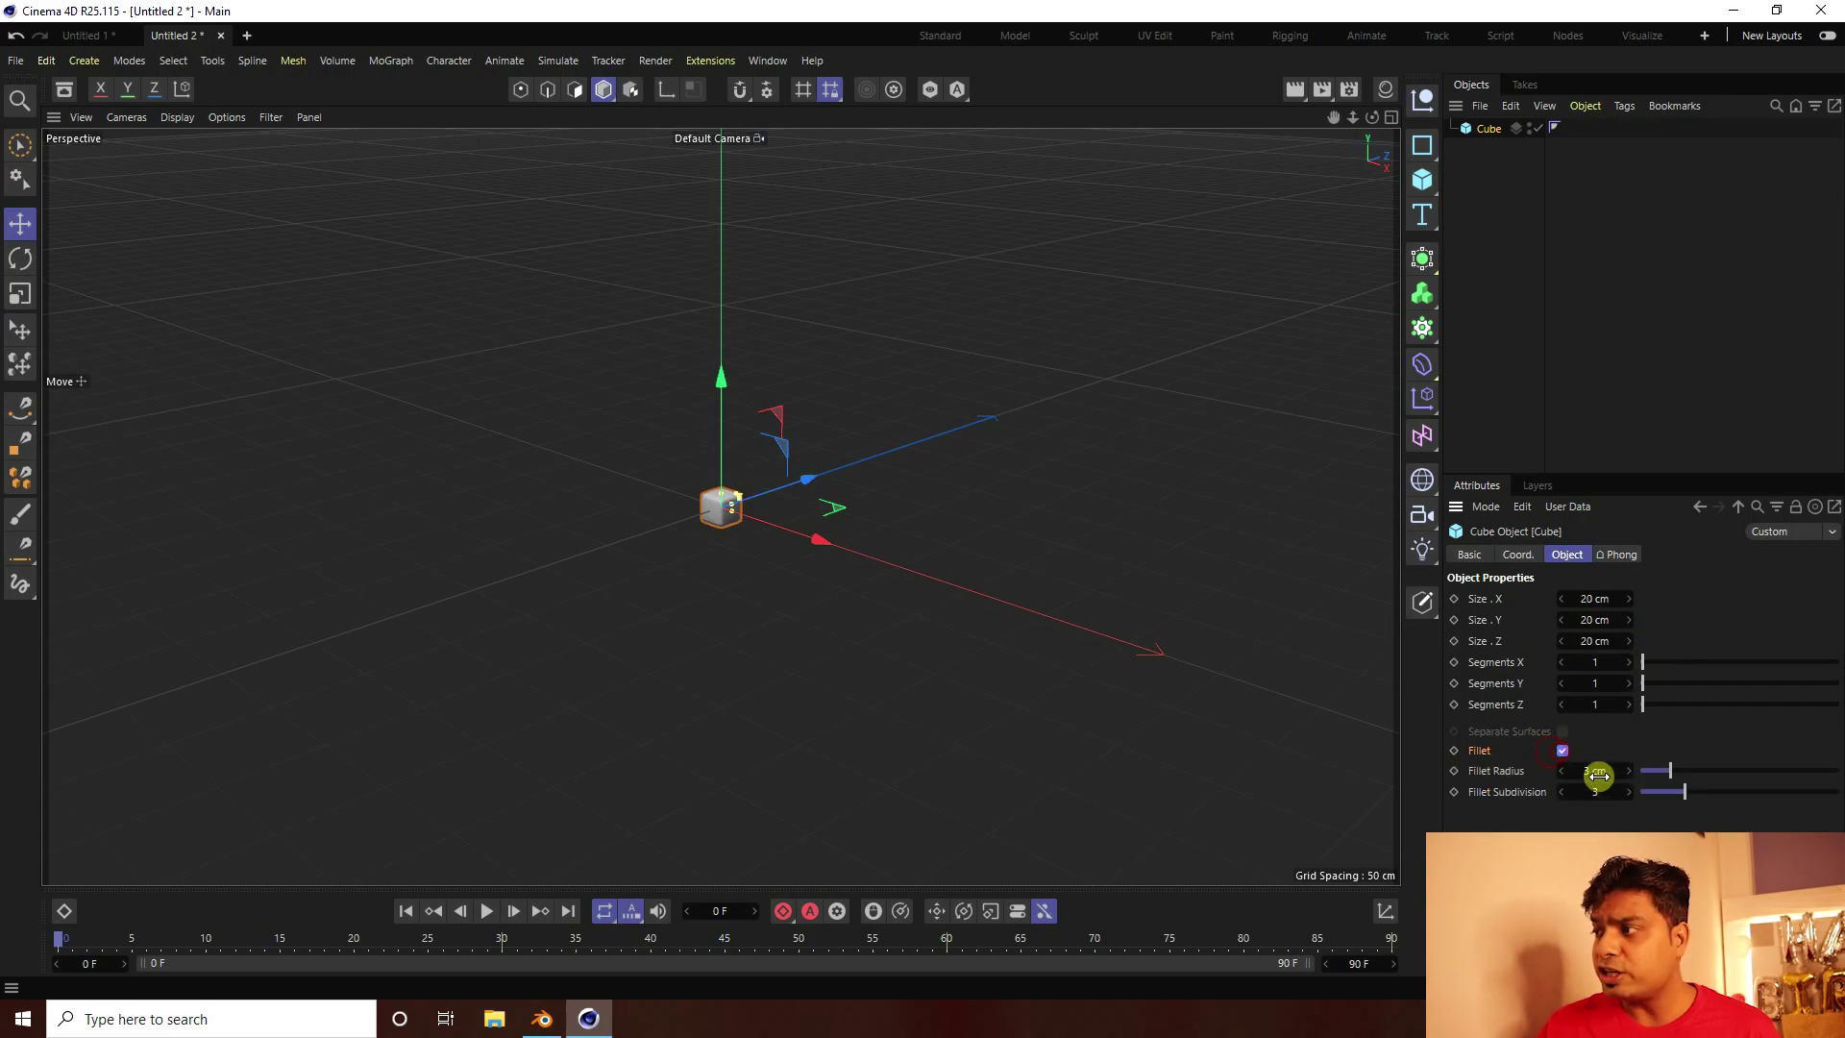
pyautogui.write('1')
pyautogui.press('Return')
pyautogui.write('5')
pyautogui.press('Return')
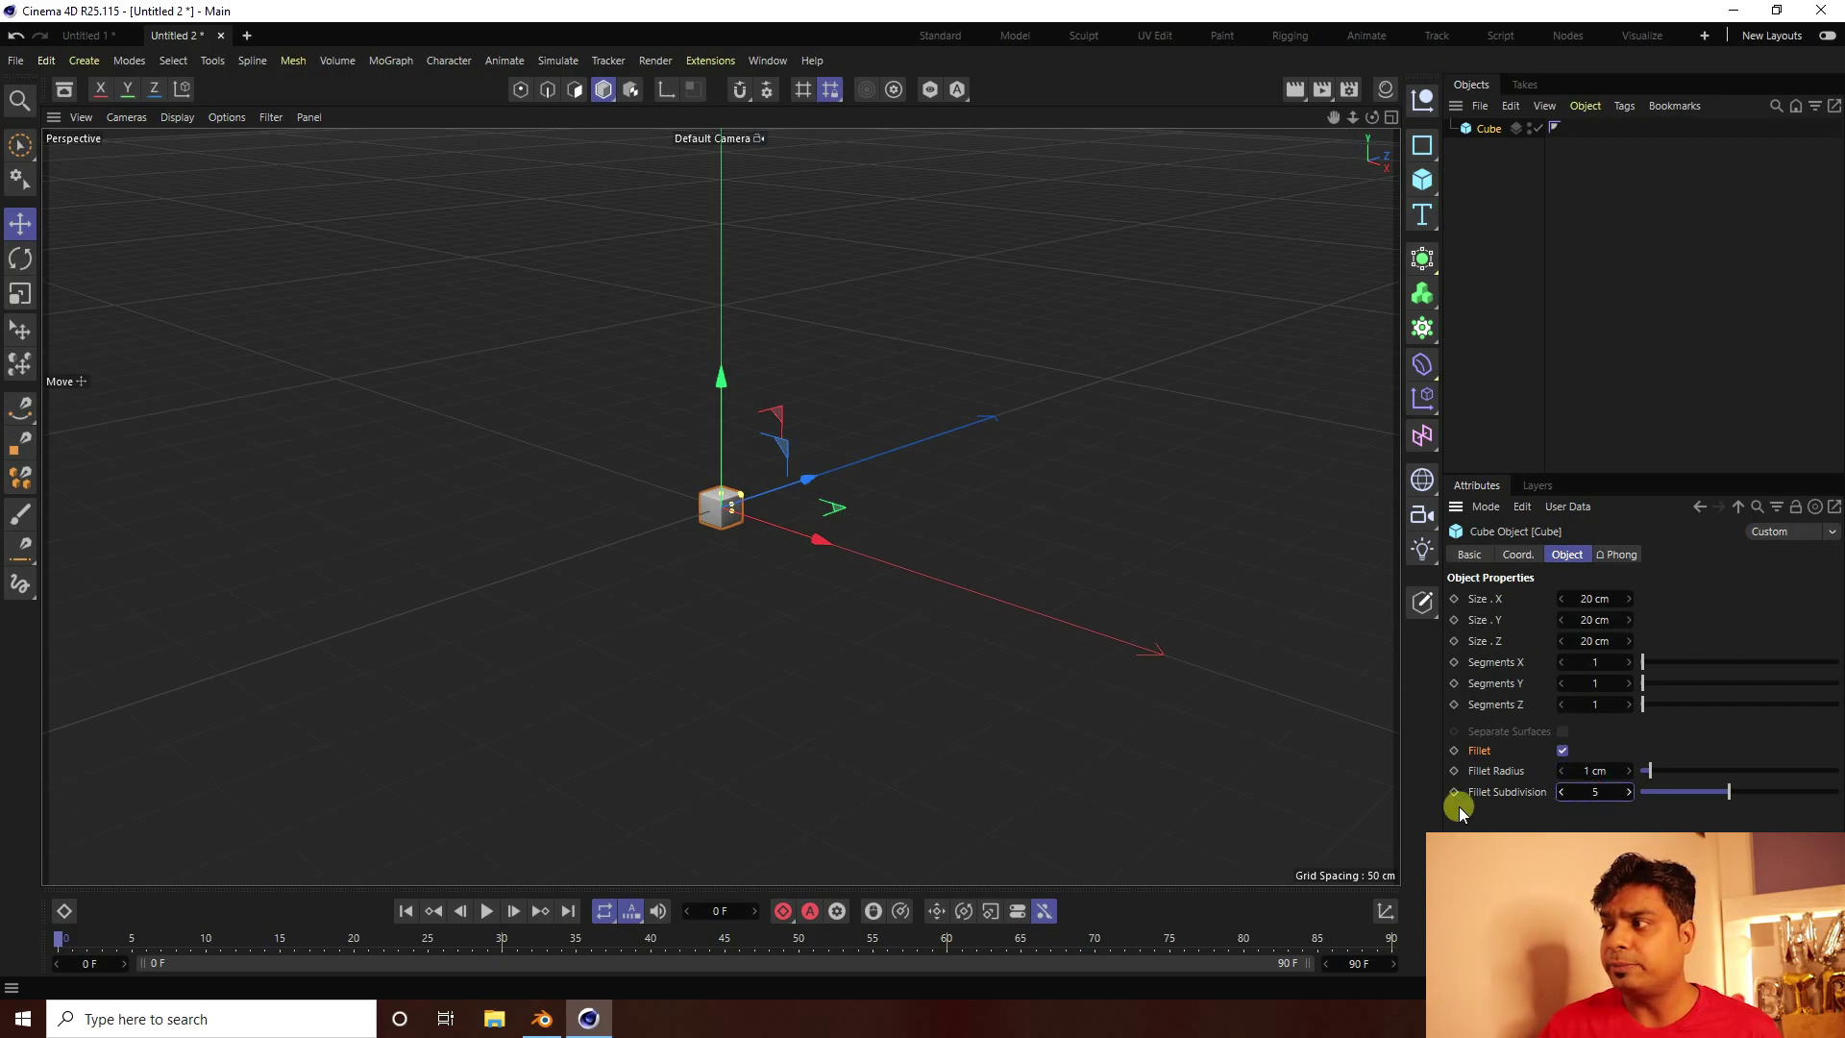
pyautogui.scroll(3, 711, 485)
pyautogui.scroll(4, 735, 510)
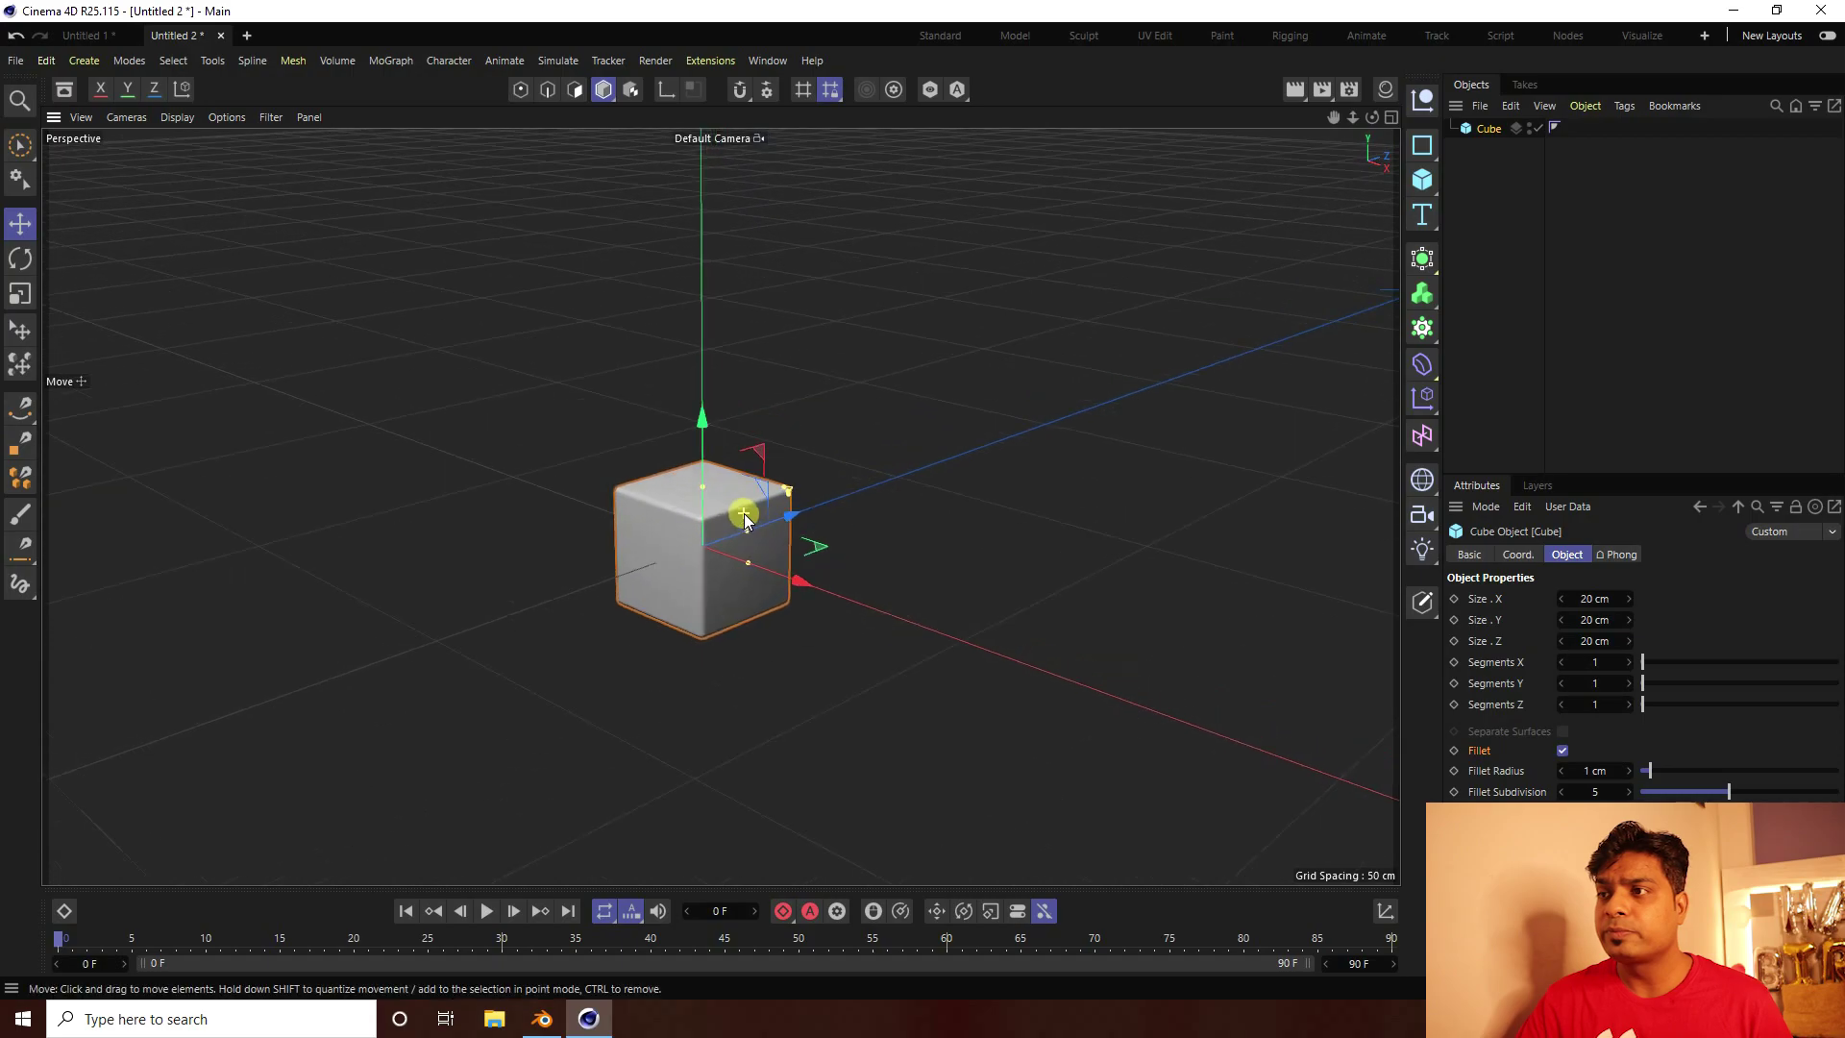
# Save the project to the Desktop as s.c4d
pyautogui.click(16, 61)
pyautogui.click(69, 267)
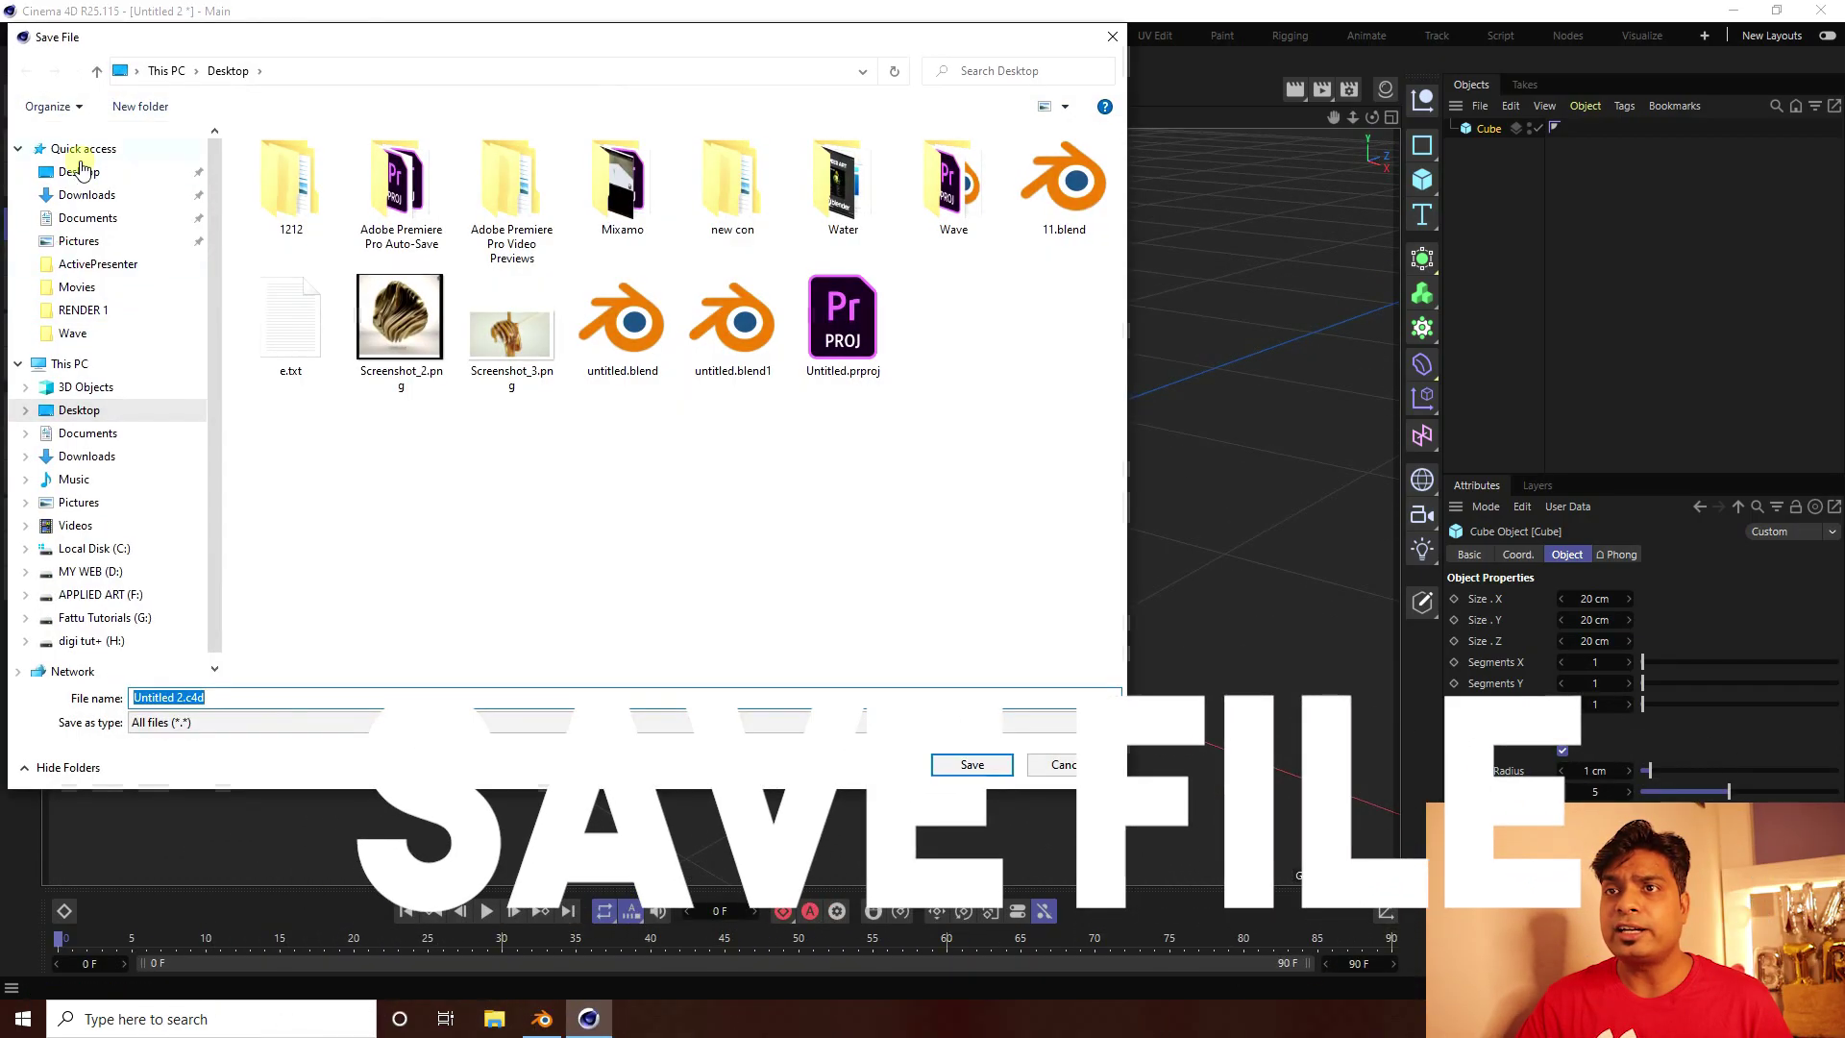
pyautogui.click(82, 171)
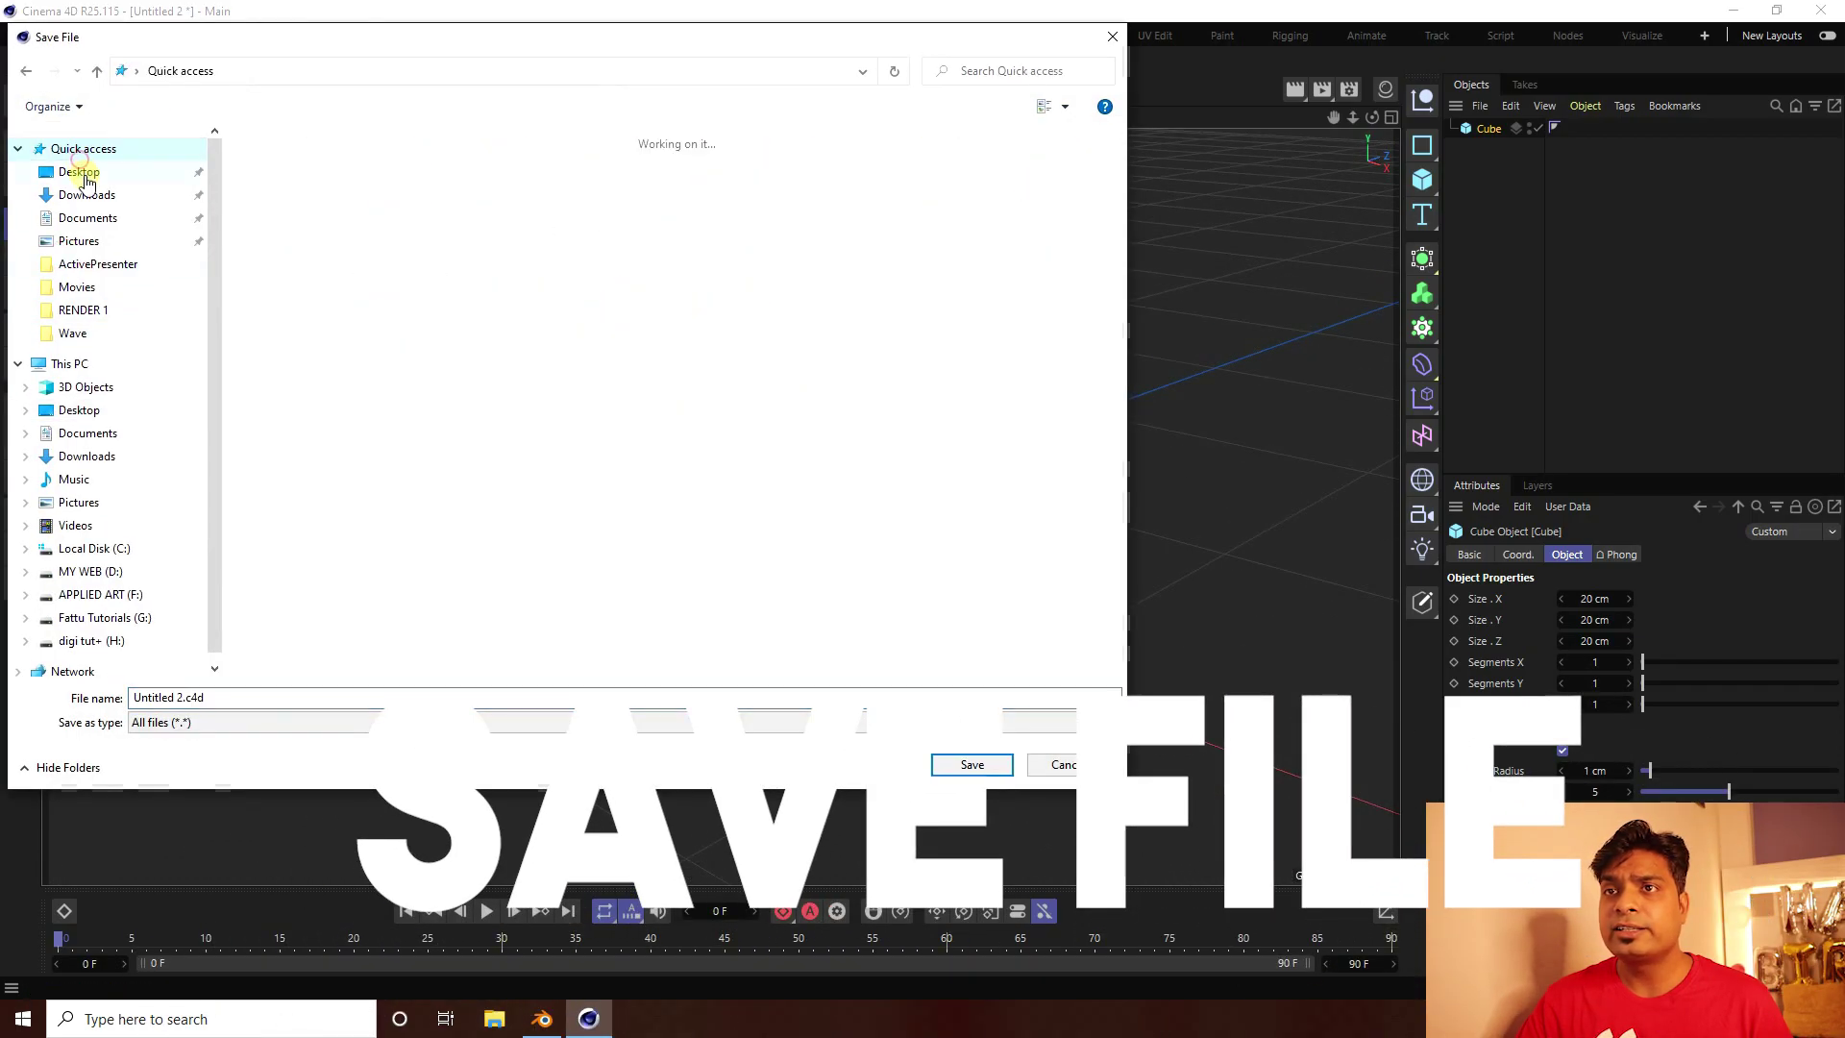
pyautogui.click(227, 692)
pyautogui.write('s')
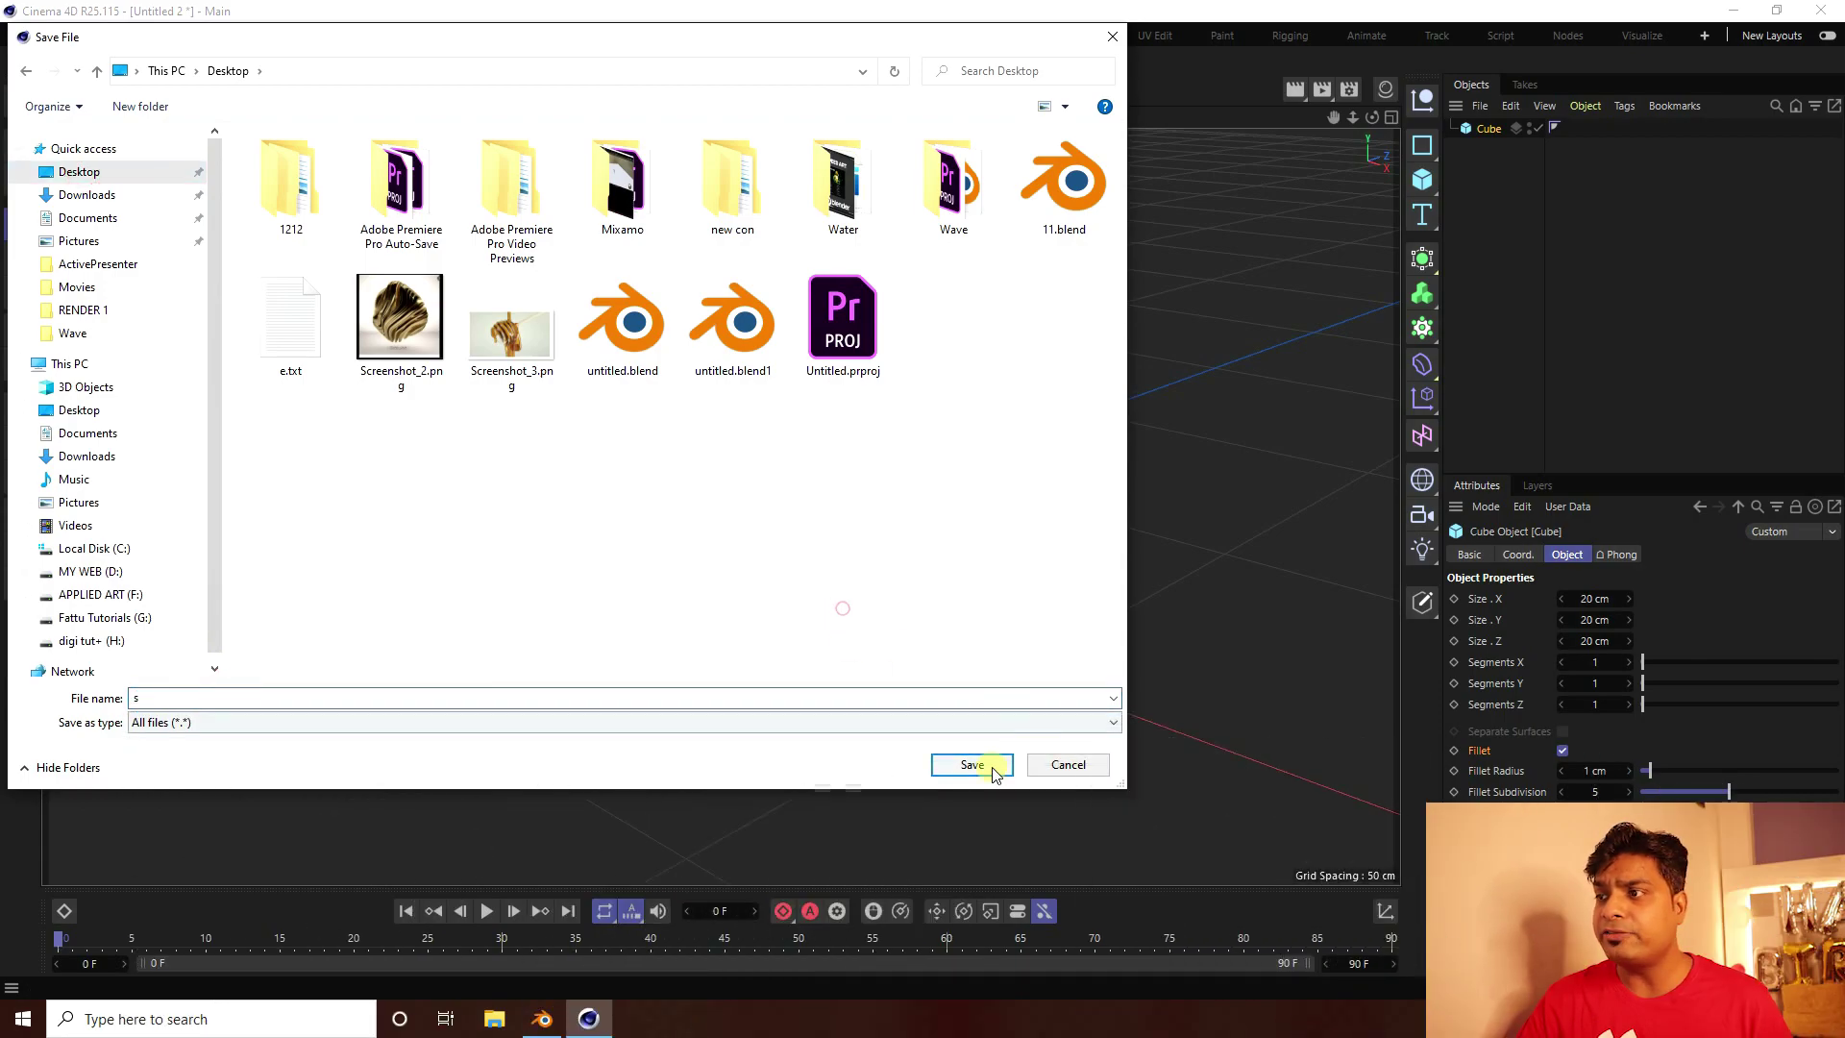
pyautogui.click(970, 764)
pyautogui.click(390, 60)
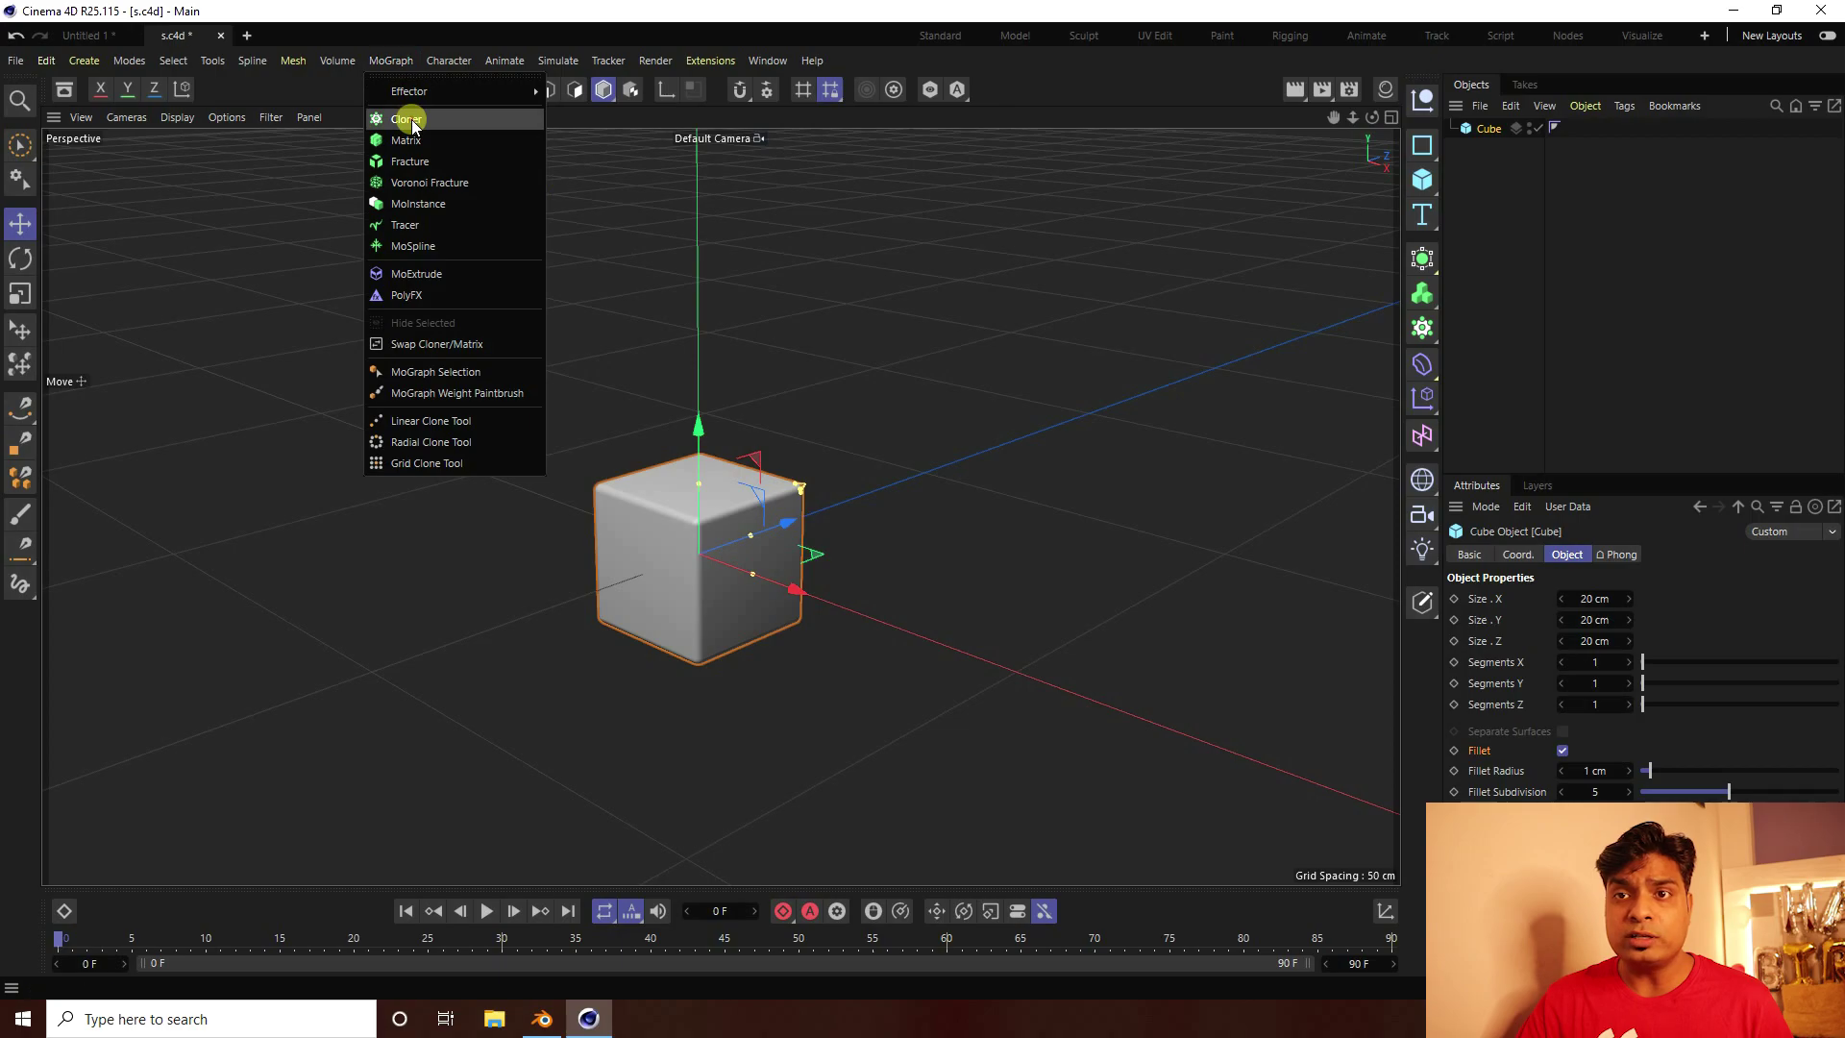
# Add a Cloner holding the Cube with a 3 × 3 × 50 grid count
pyautogui.click(409, 121)
pyautogui.click(1480, 151)
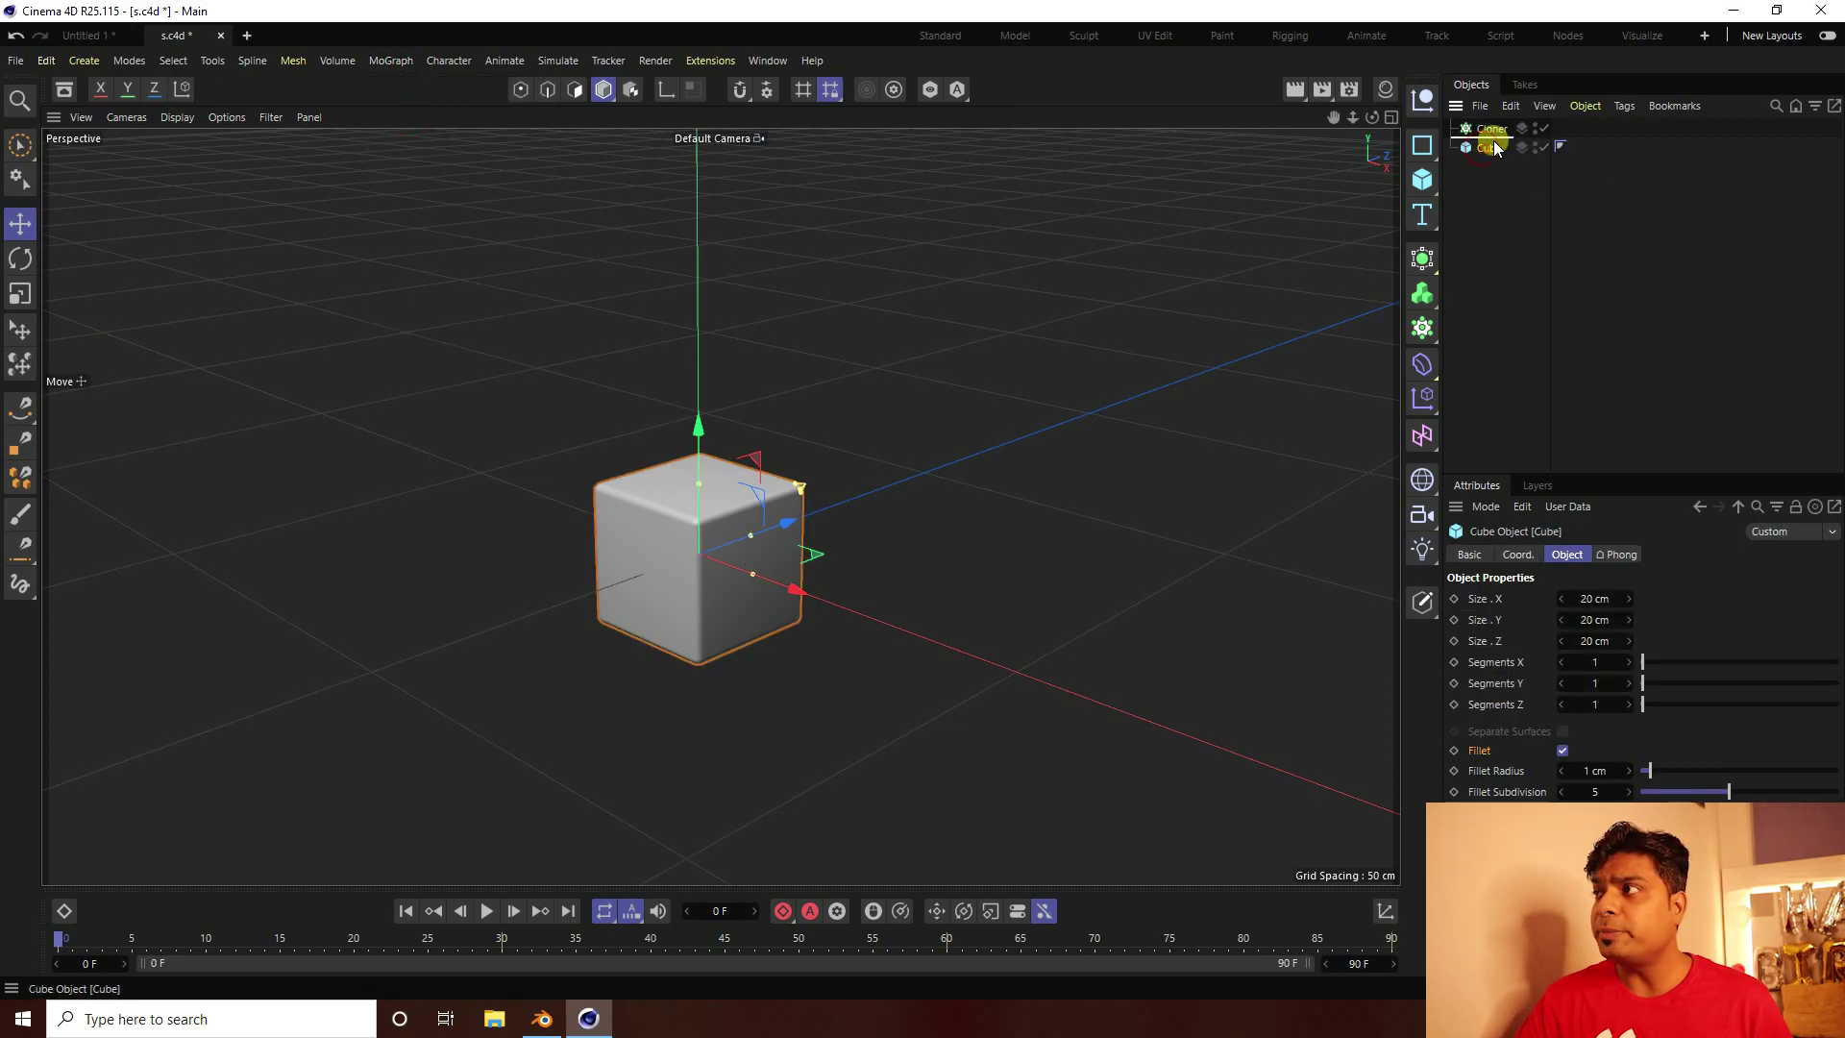
pyautogui.moveTo(1487, 137); pyautogui.dragTo(1489, 129)
pyautogui.click(1489, 129)
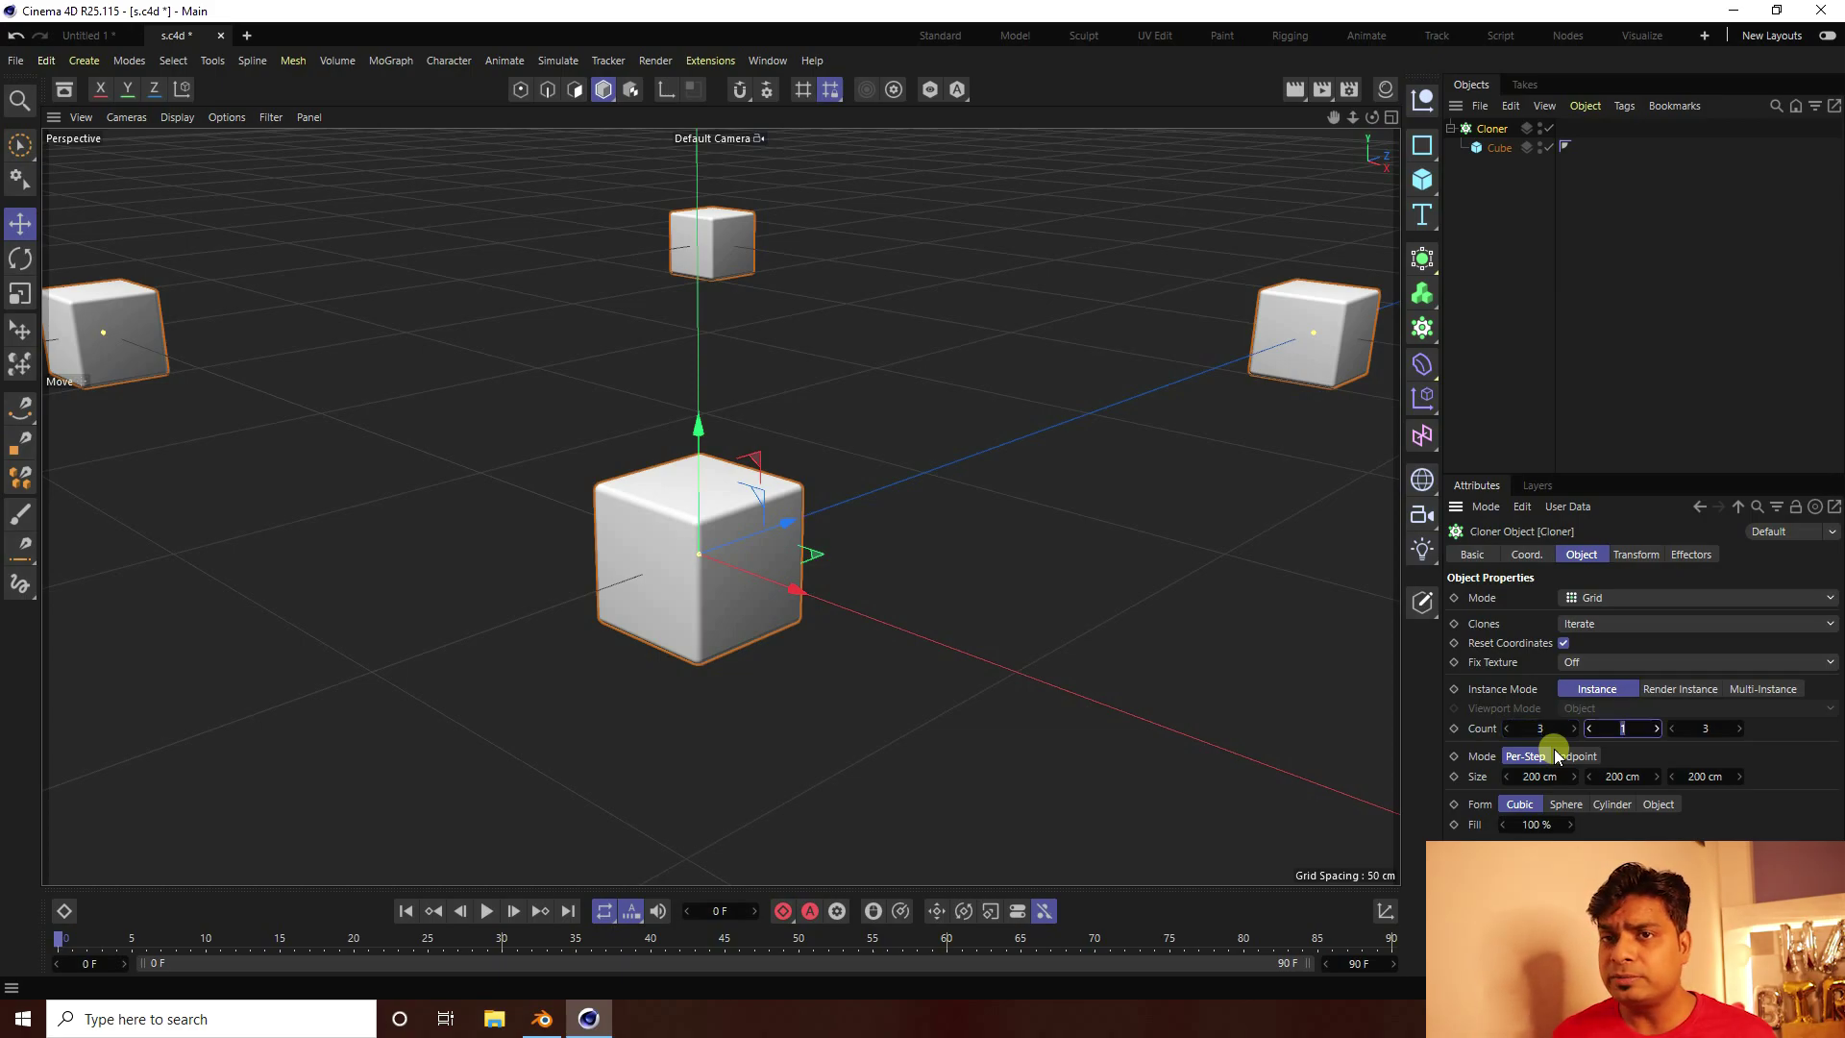
pyautogui.hotkey('shift', 'Tab')
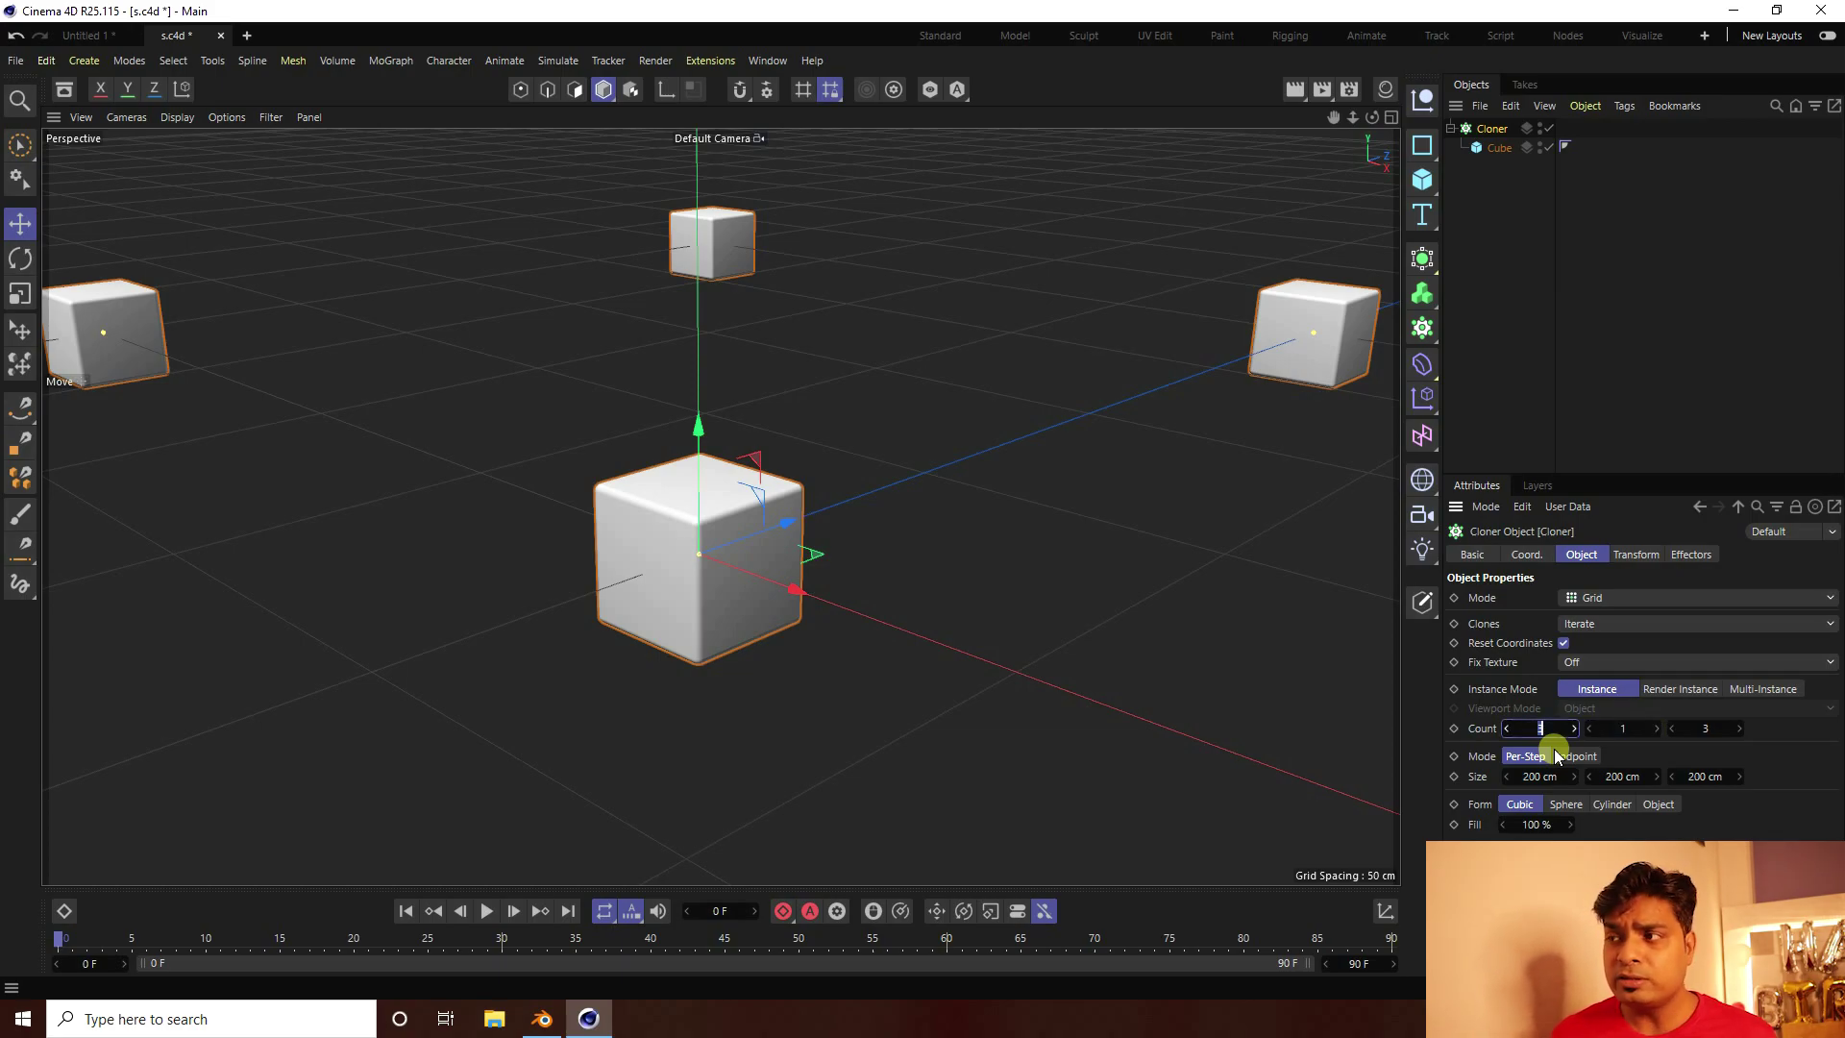
pyautogui.press('Tab')
pyautogui.write('3')
pyautogui.press('Tab')
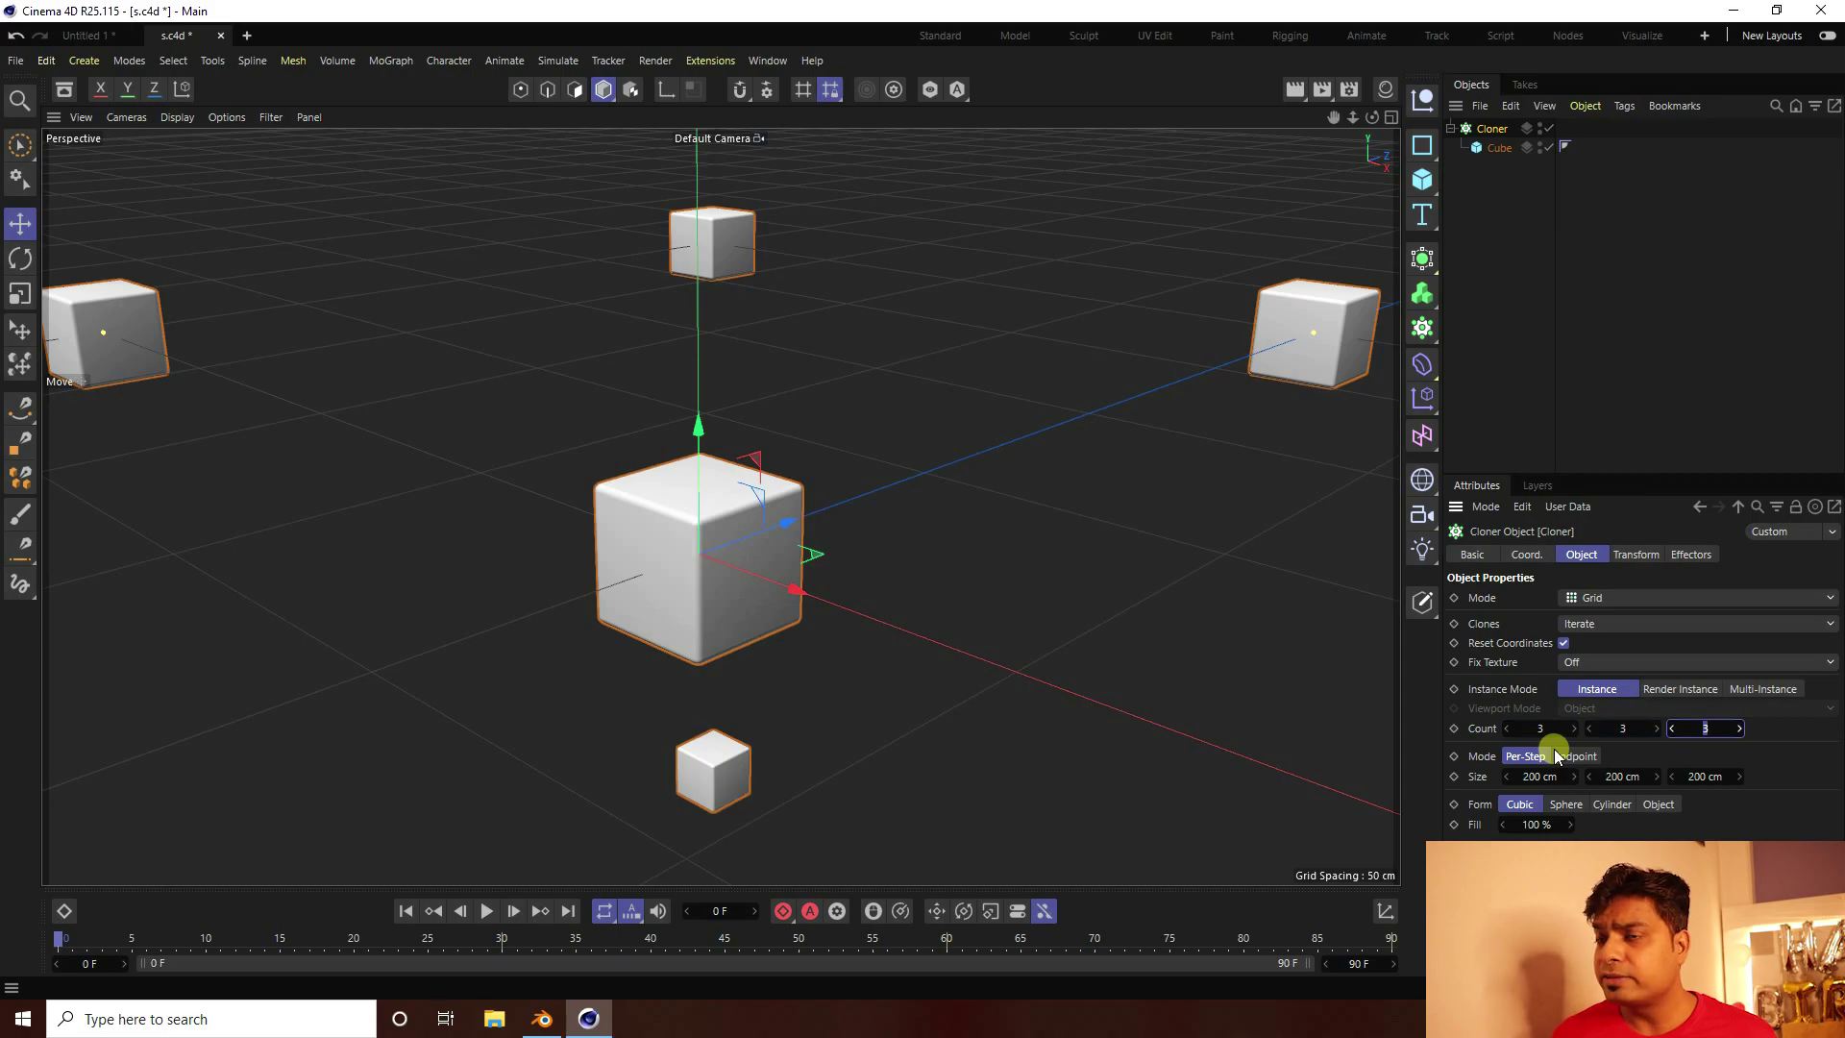
pyautogui.press('Return')
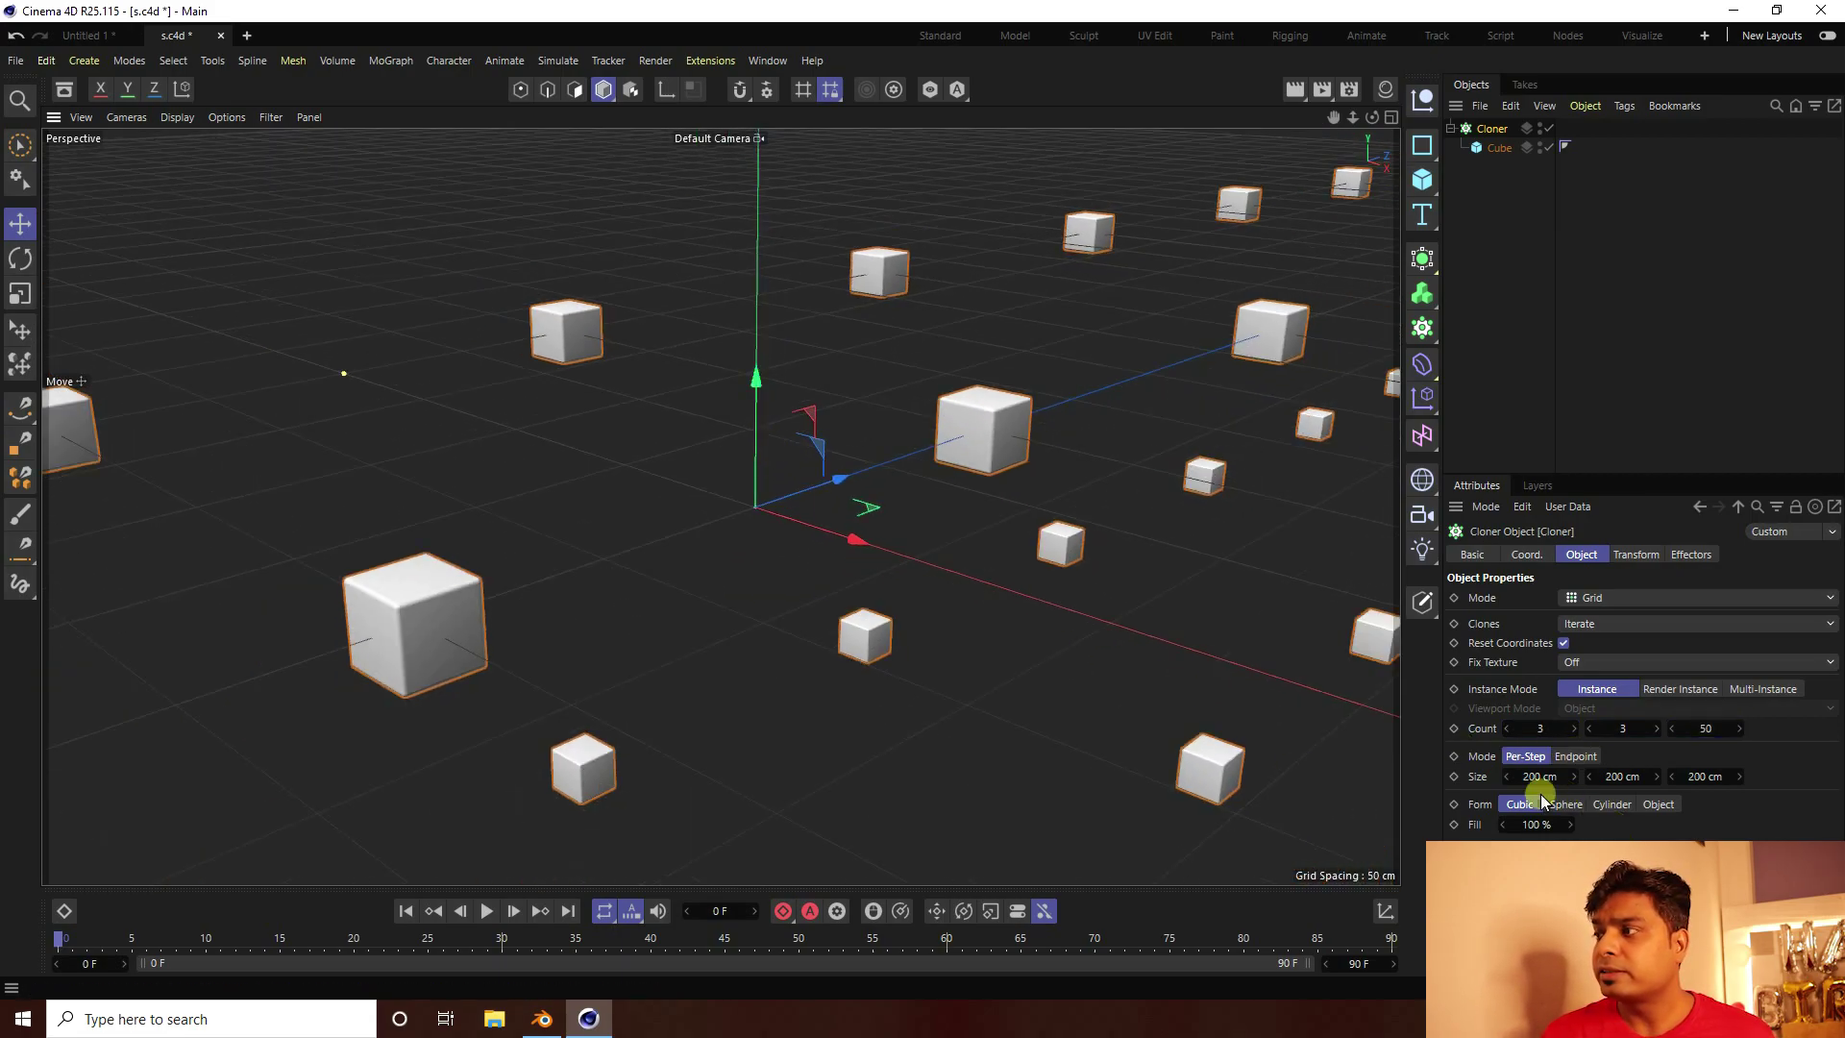
# Set the clone size to 20 cm on X, Y and Z so the cubes touch
pyautogui.click(1541, 777)
pyautogui.write('20')
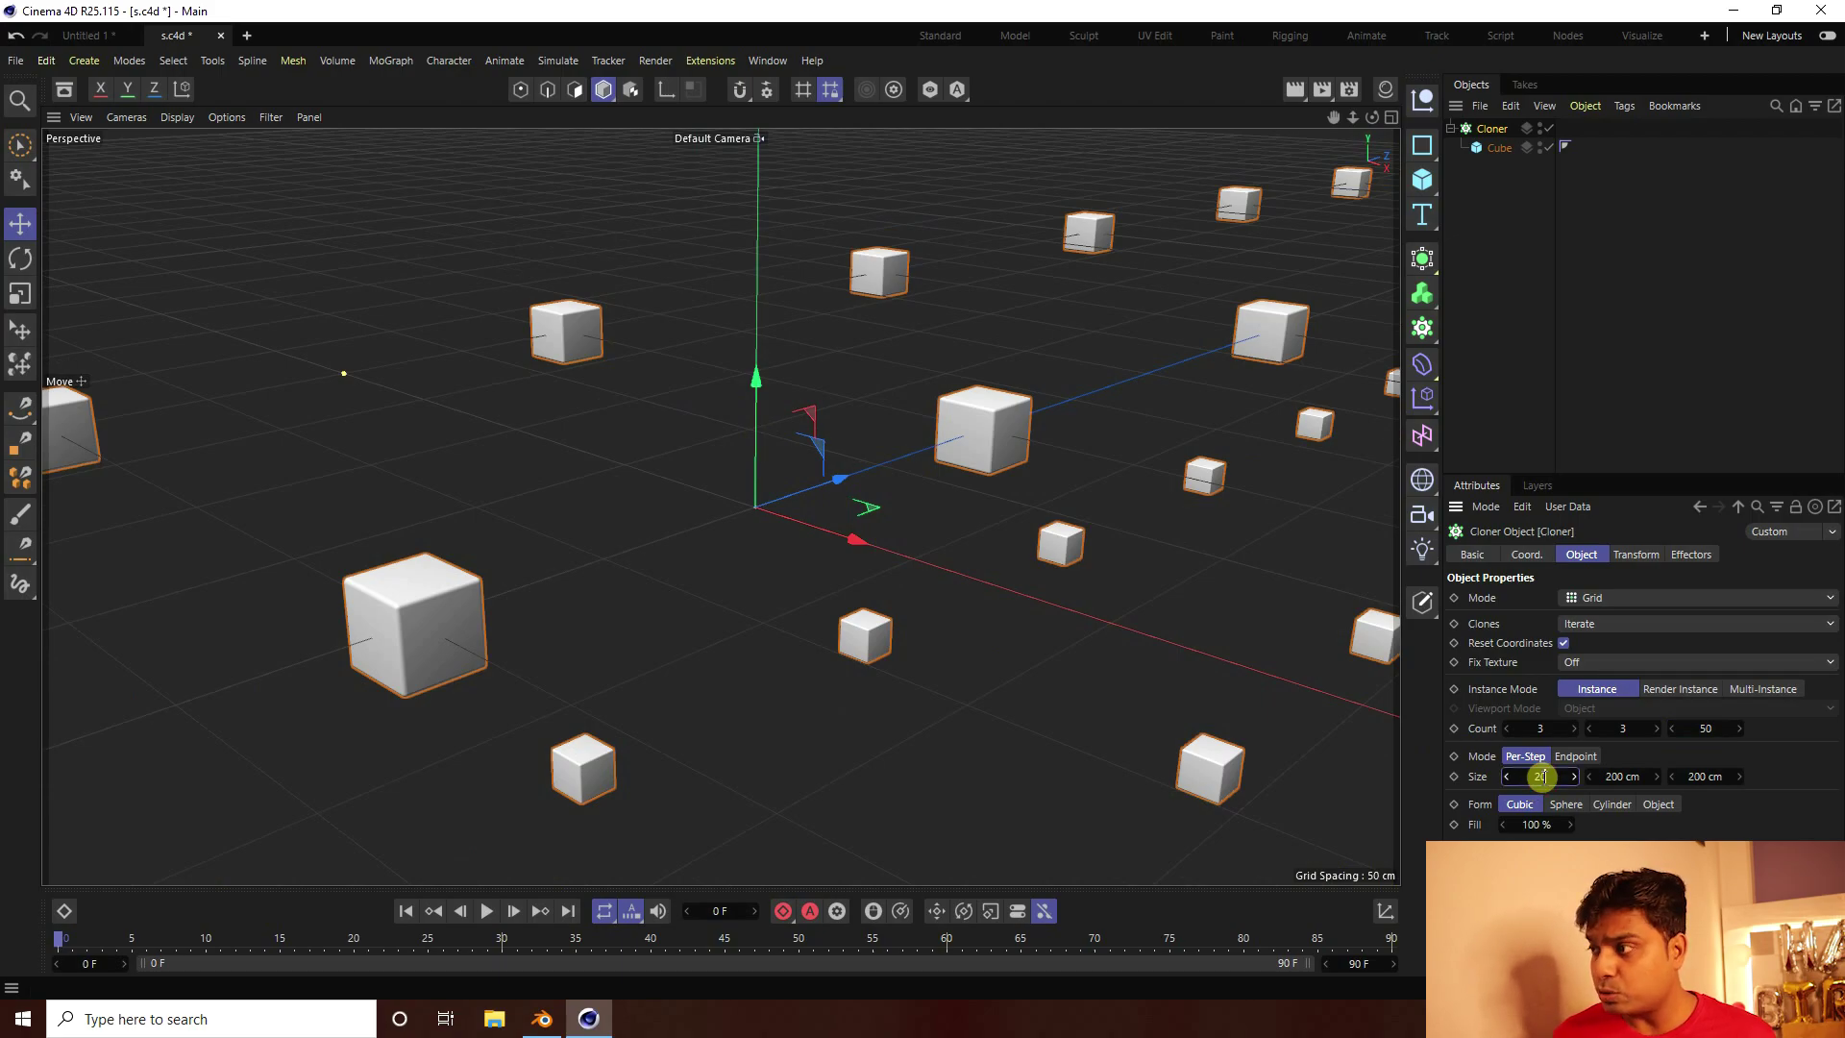
pyautogui.press('Tab')
pyautogui.write('20')
pyautogui.press('Tab')
pyautogui.write('20')
pyautogui.press('Return')
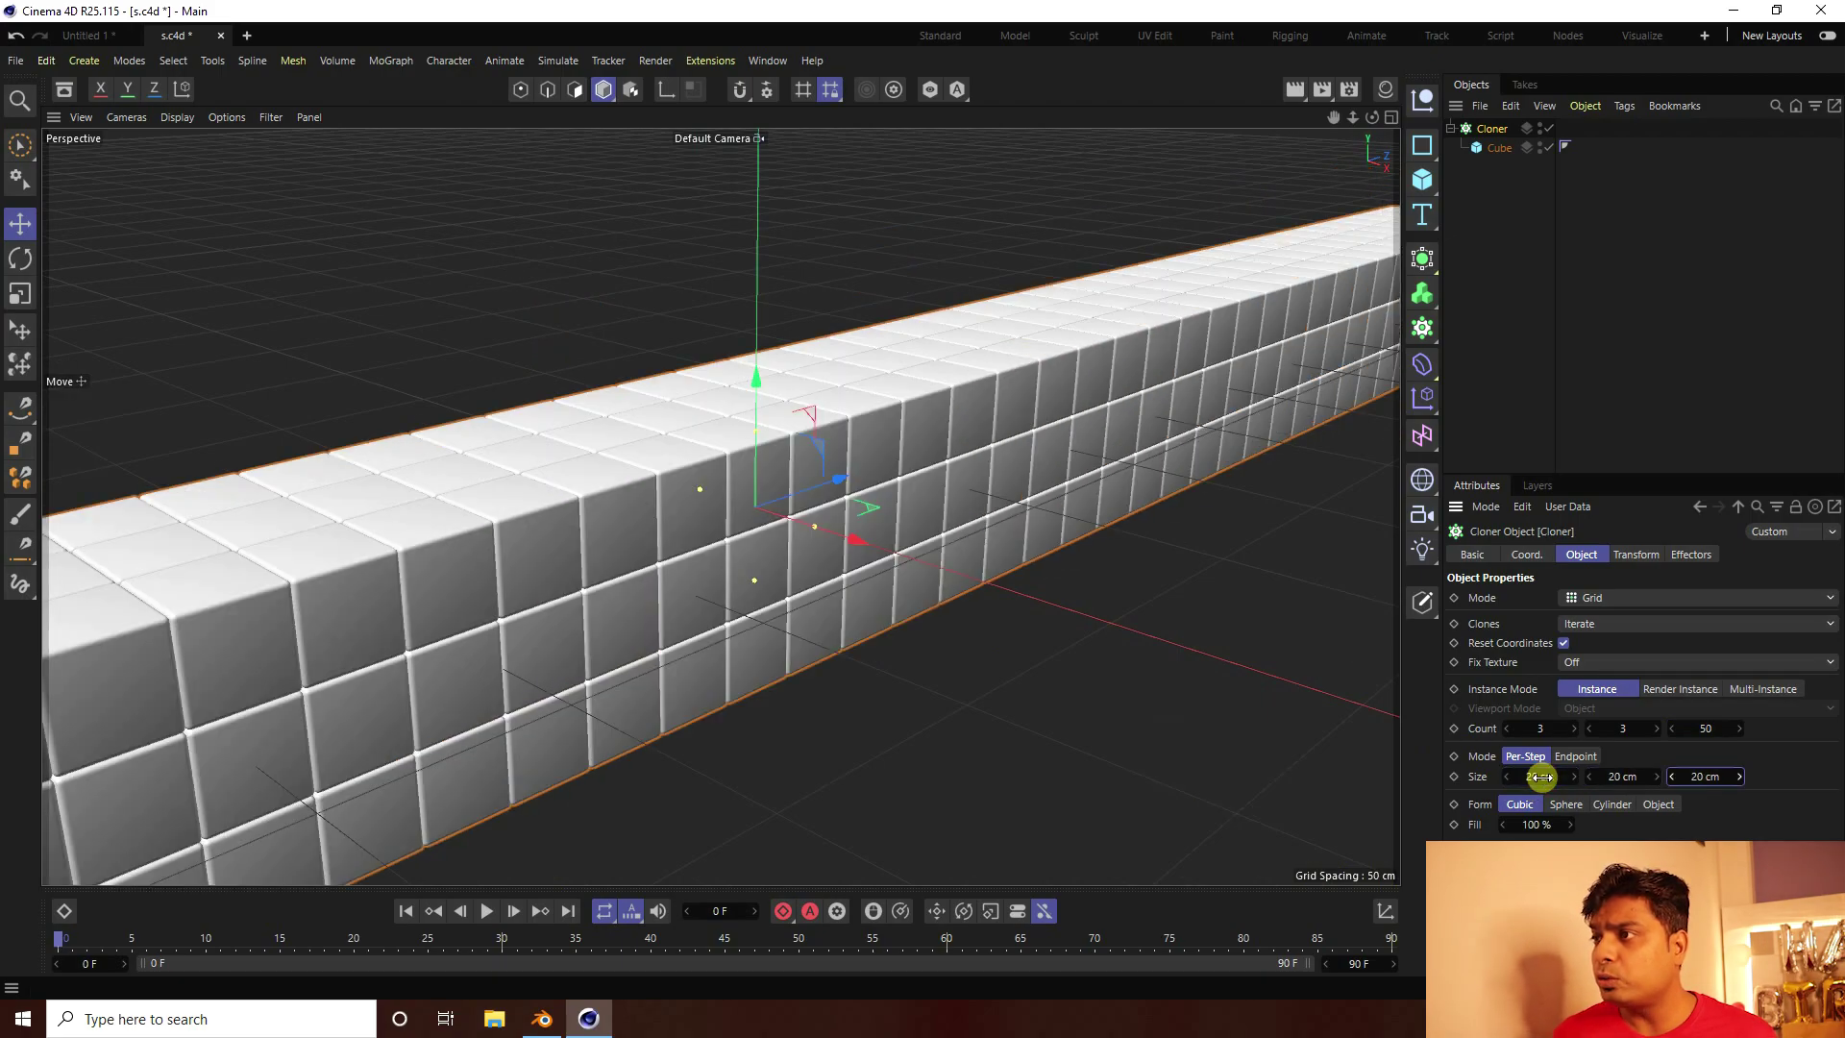
# Switch the viewport to Gouraud Shading (Lines) and inspect the cube bar
pyautogui.click(177, 117)
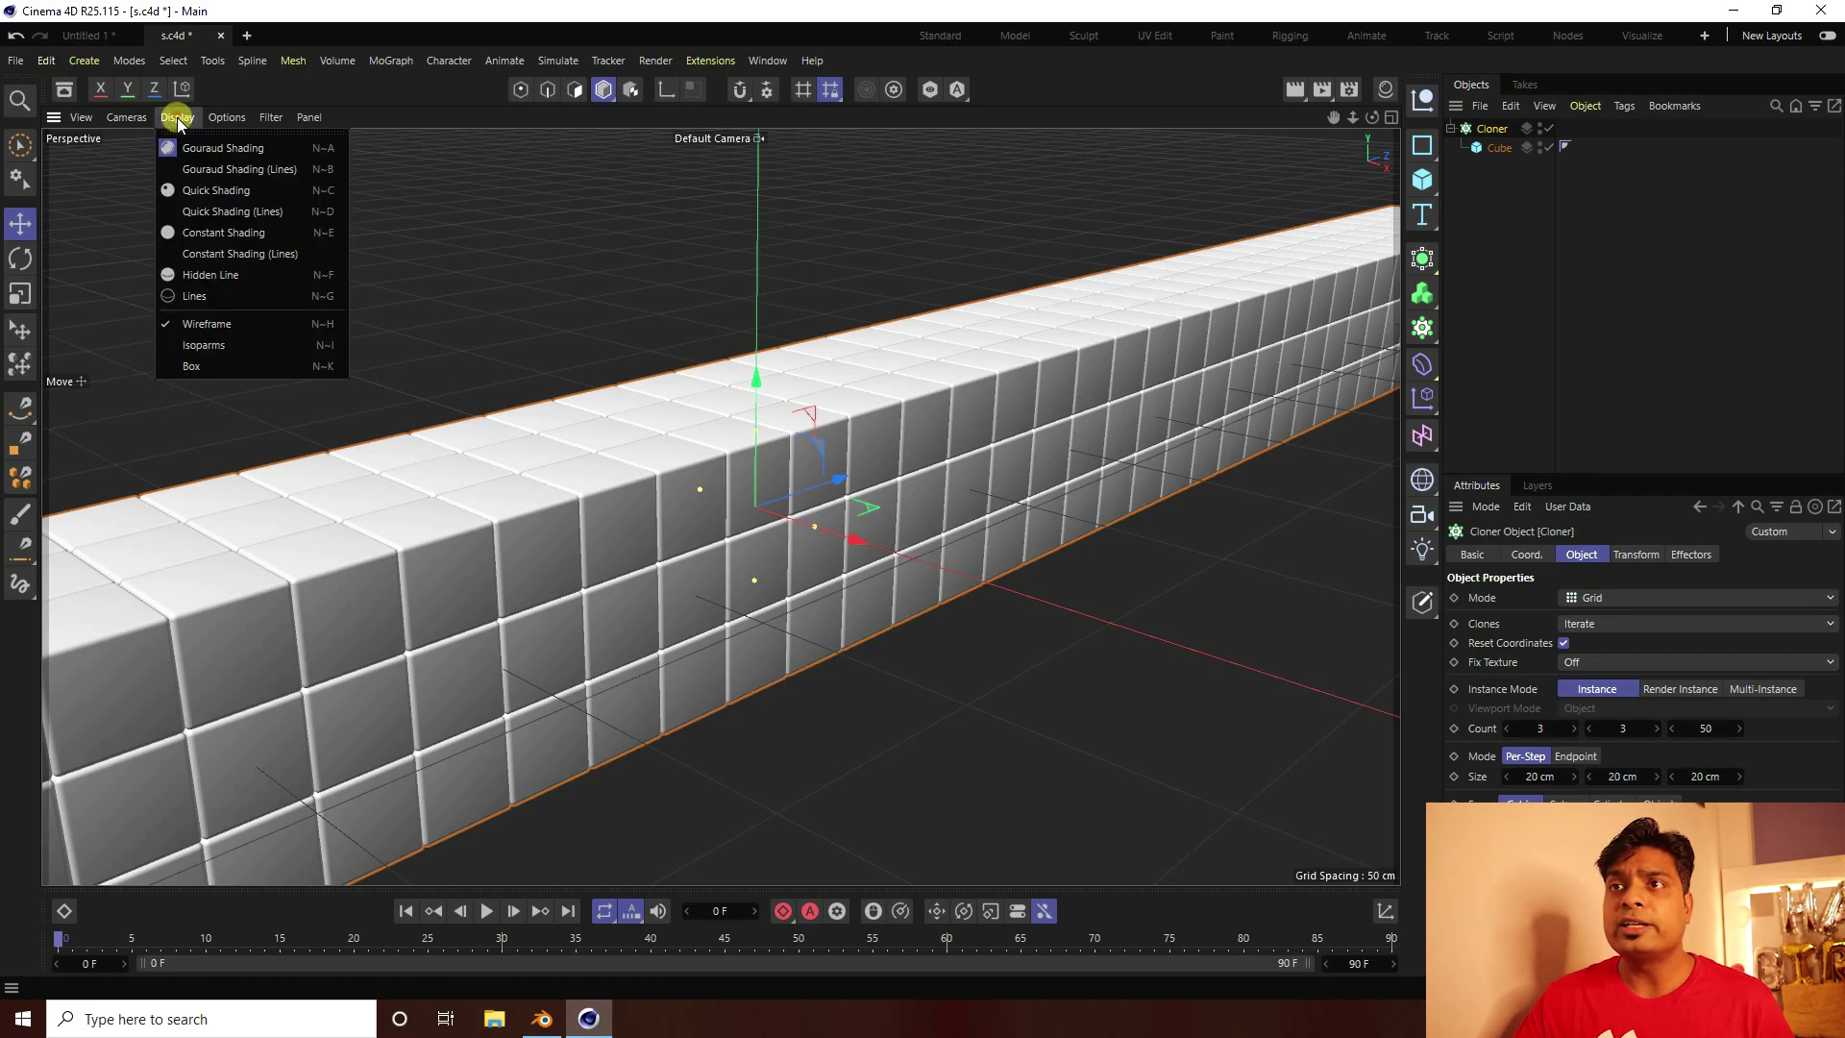
pyautogui.click(217, 169)
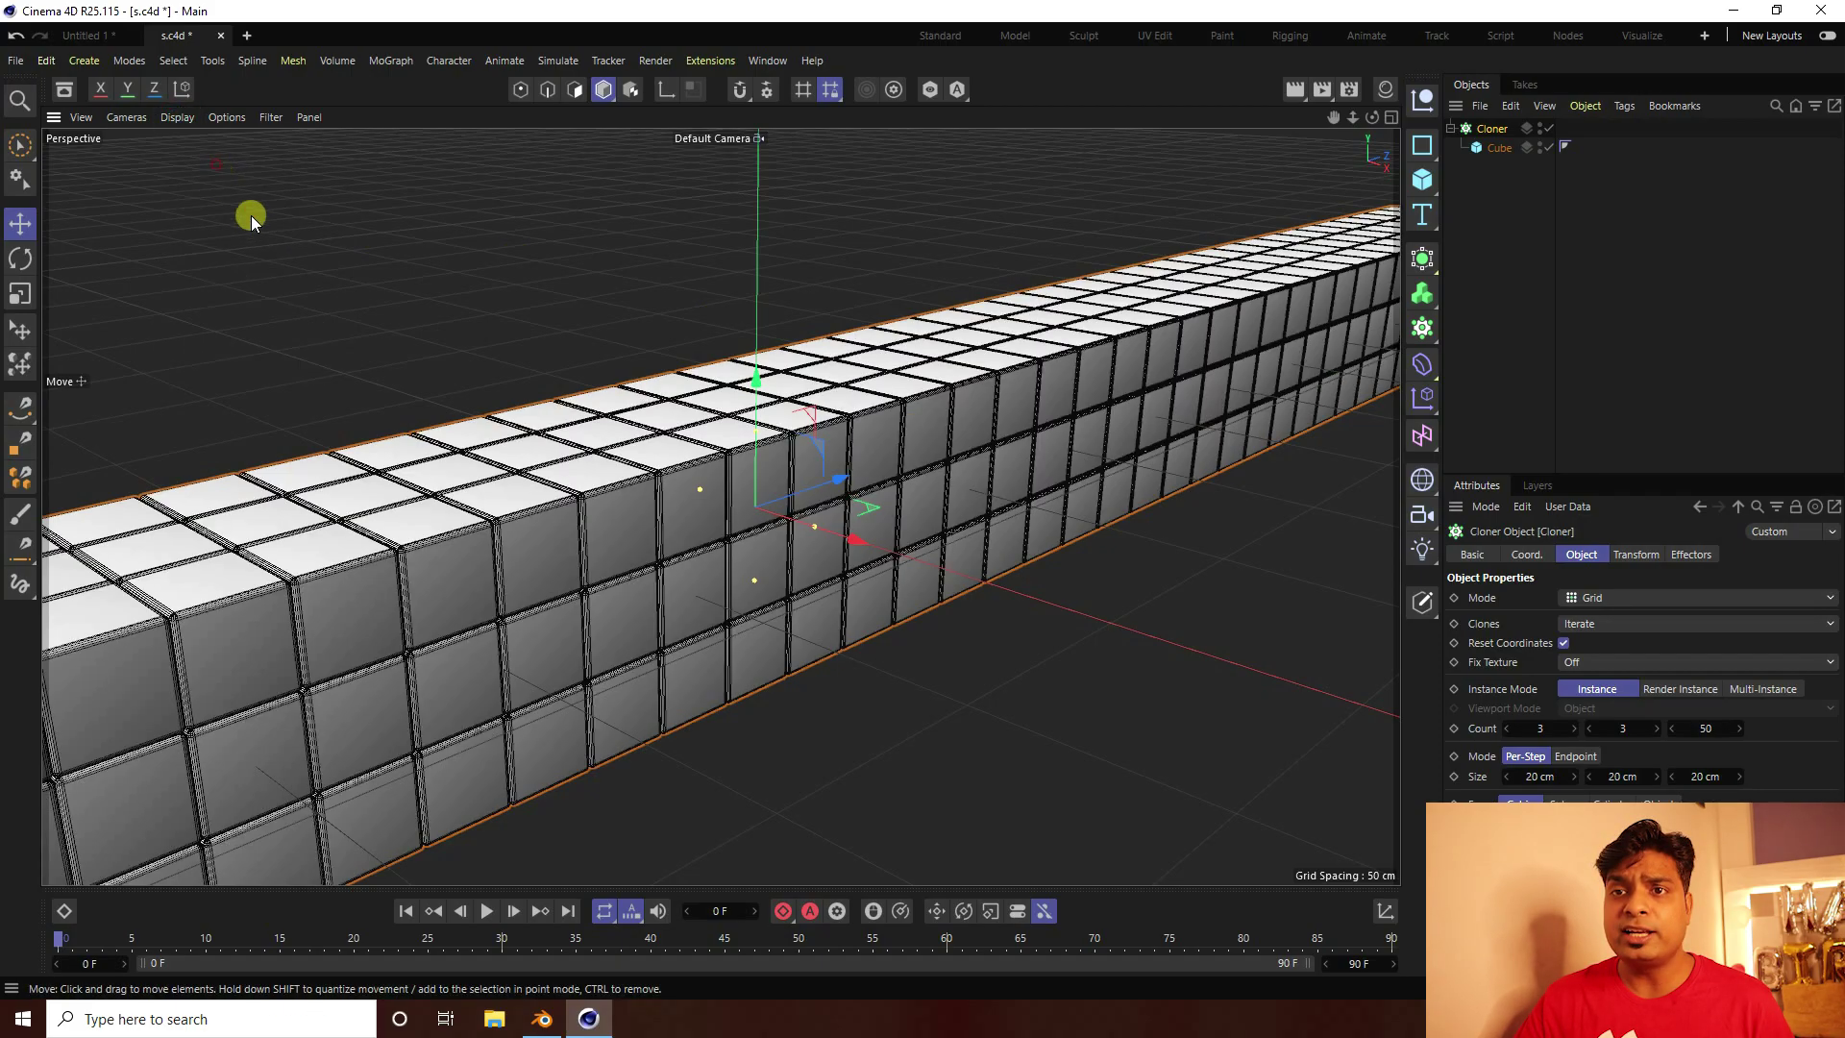
pyautogui.keyDown('alt'); pyautogui.moveTo(689, 314); pyautogui.dragTo(473, 291); pyautogui.keyUp('alt')
pyautogui.keyDown('alt'); pyautogui.moveTo(474, 291); pyautogui.dragTo(825, 355, button='right'); pyautogui.keyUp('alt')
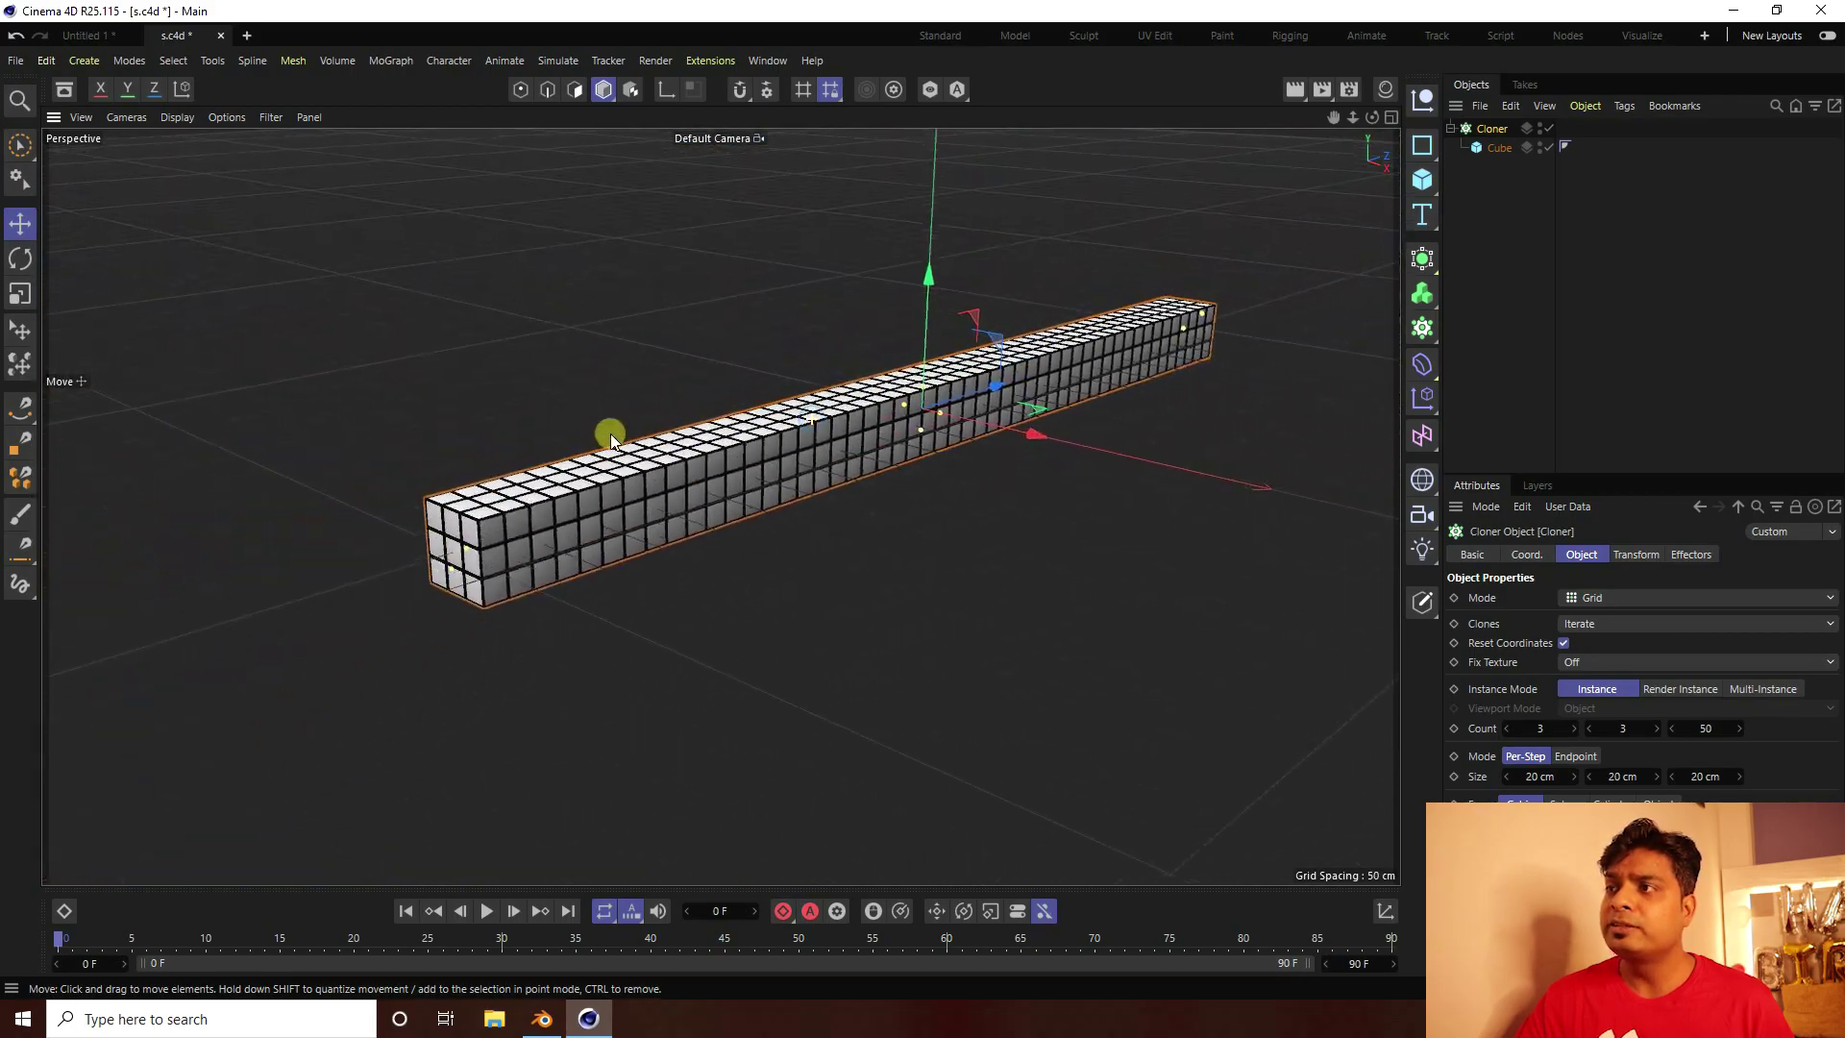
pyautogui.keyDown('alt'); pyautogui.moveTo(825, 355); pyautogui.dragTo(774, 500); pyautogui.keyUp('alt')
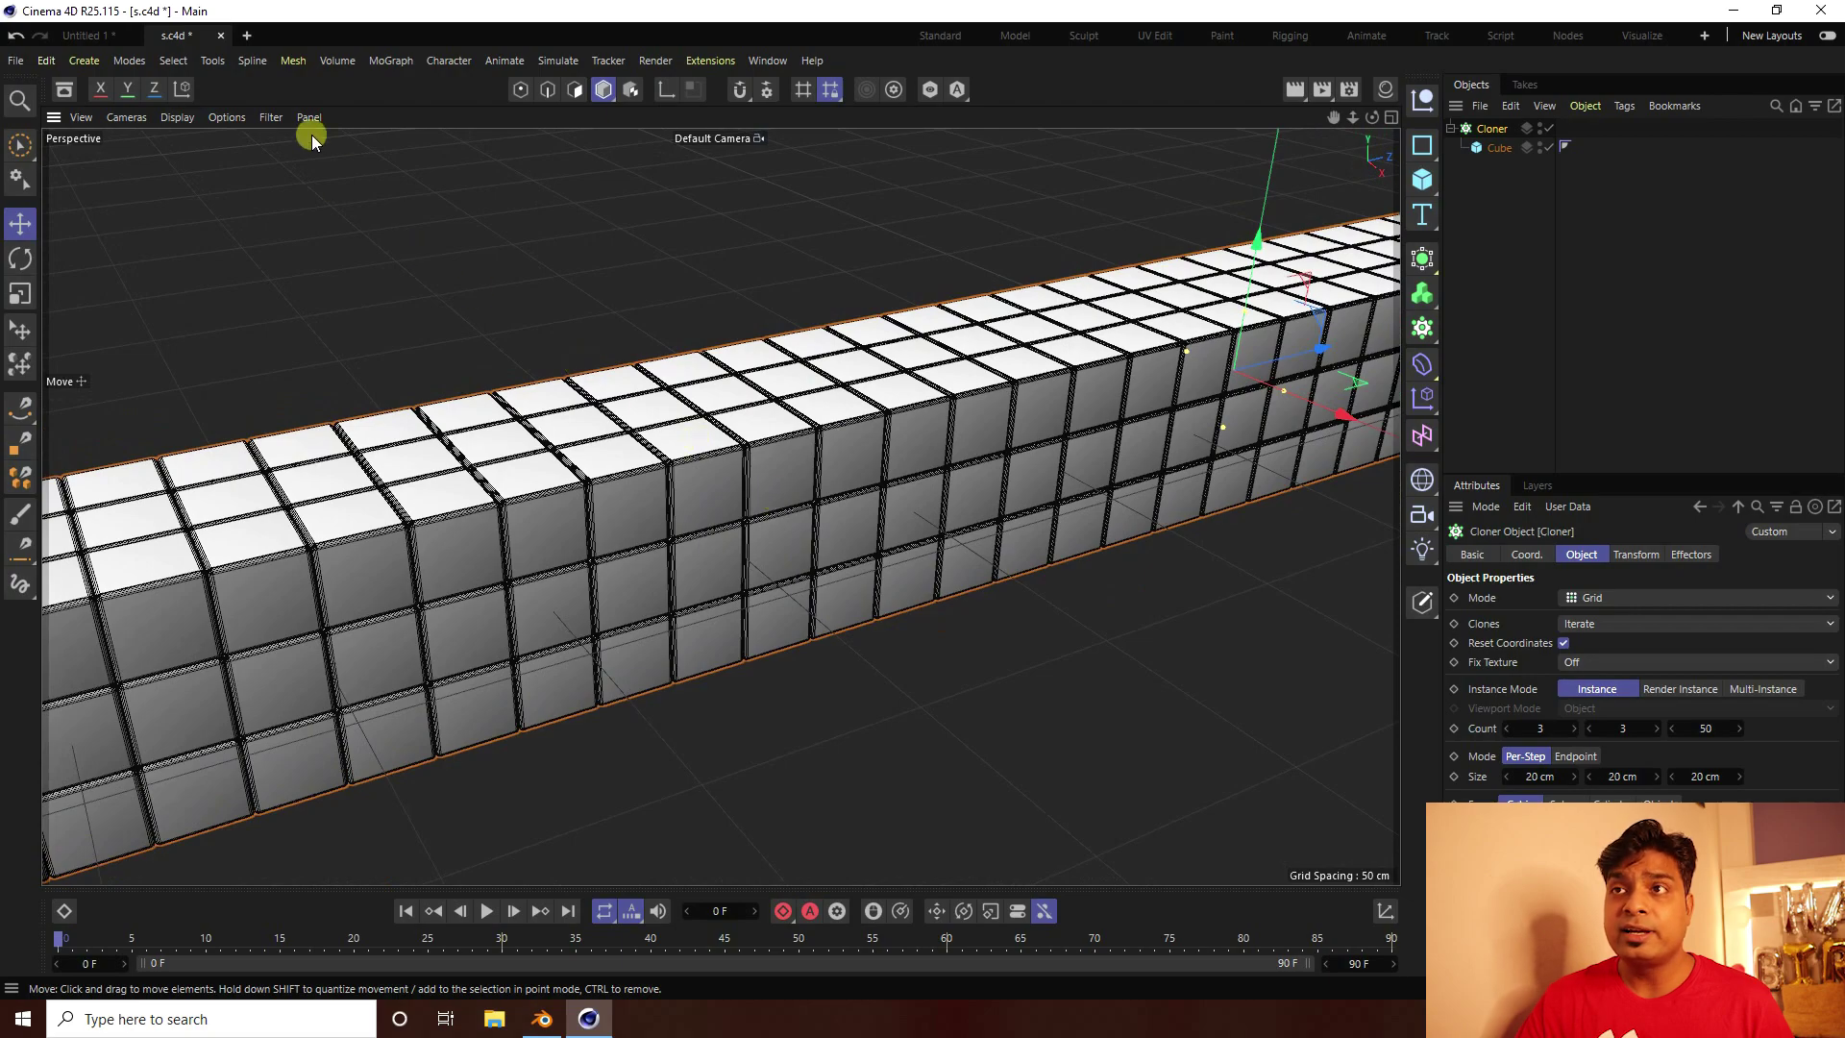
pyautogui.moveTo(1422, 180); pyautogui.dragTo(1629, 275)
# Add a sphere with 30 cm radius and 50 segments
pyautogui.middleClick(1221, 372)
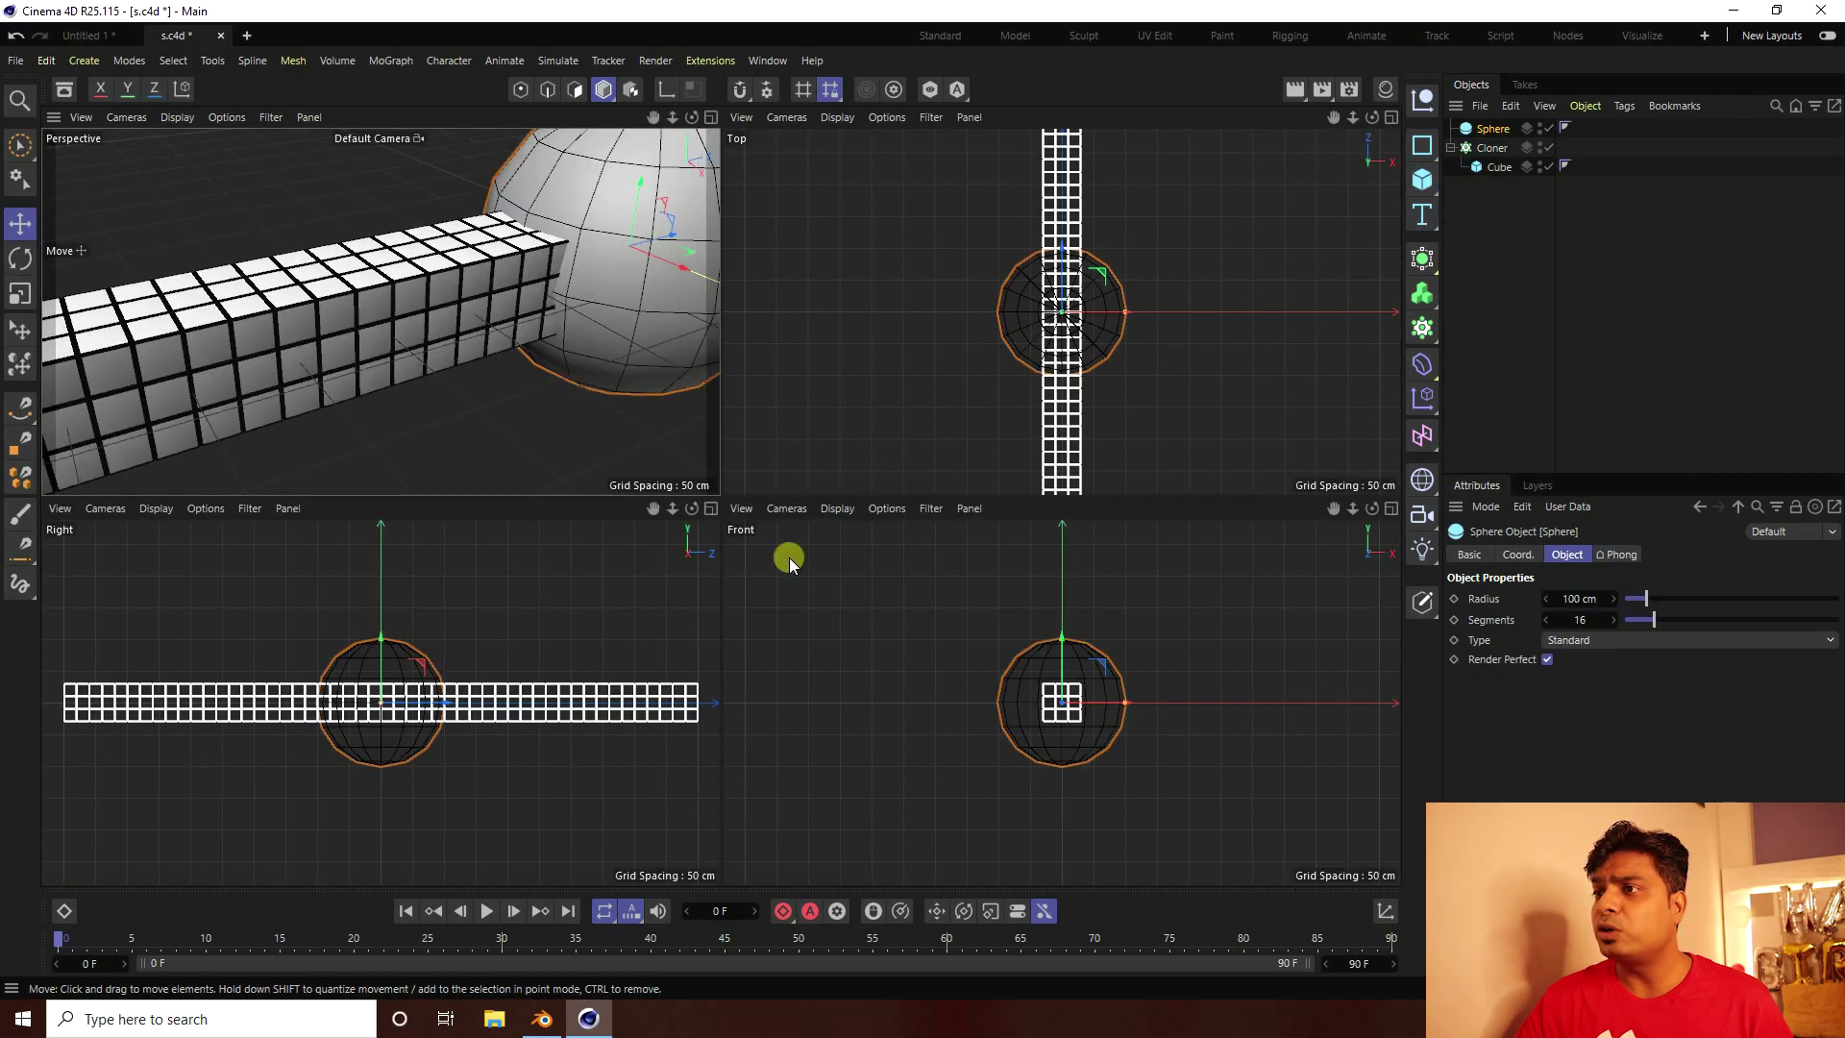
pyautogui.middleClick(862, 551)
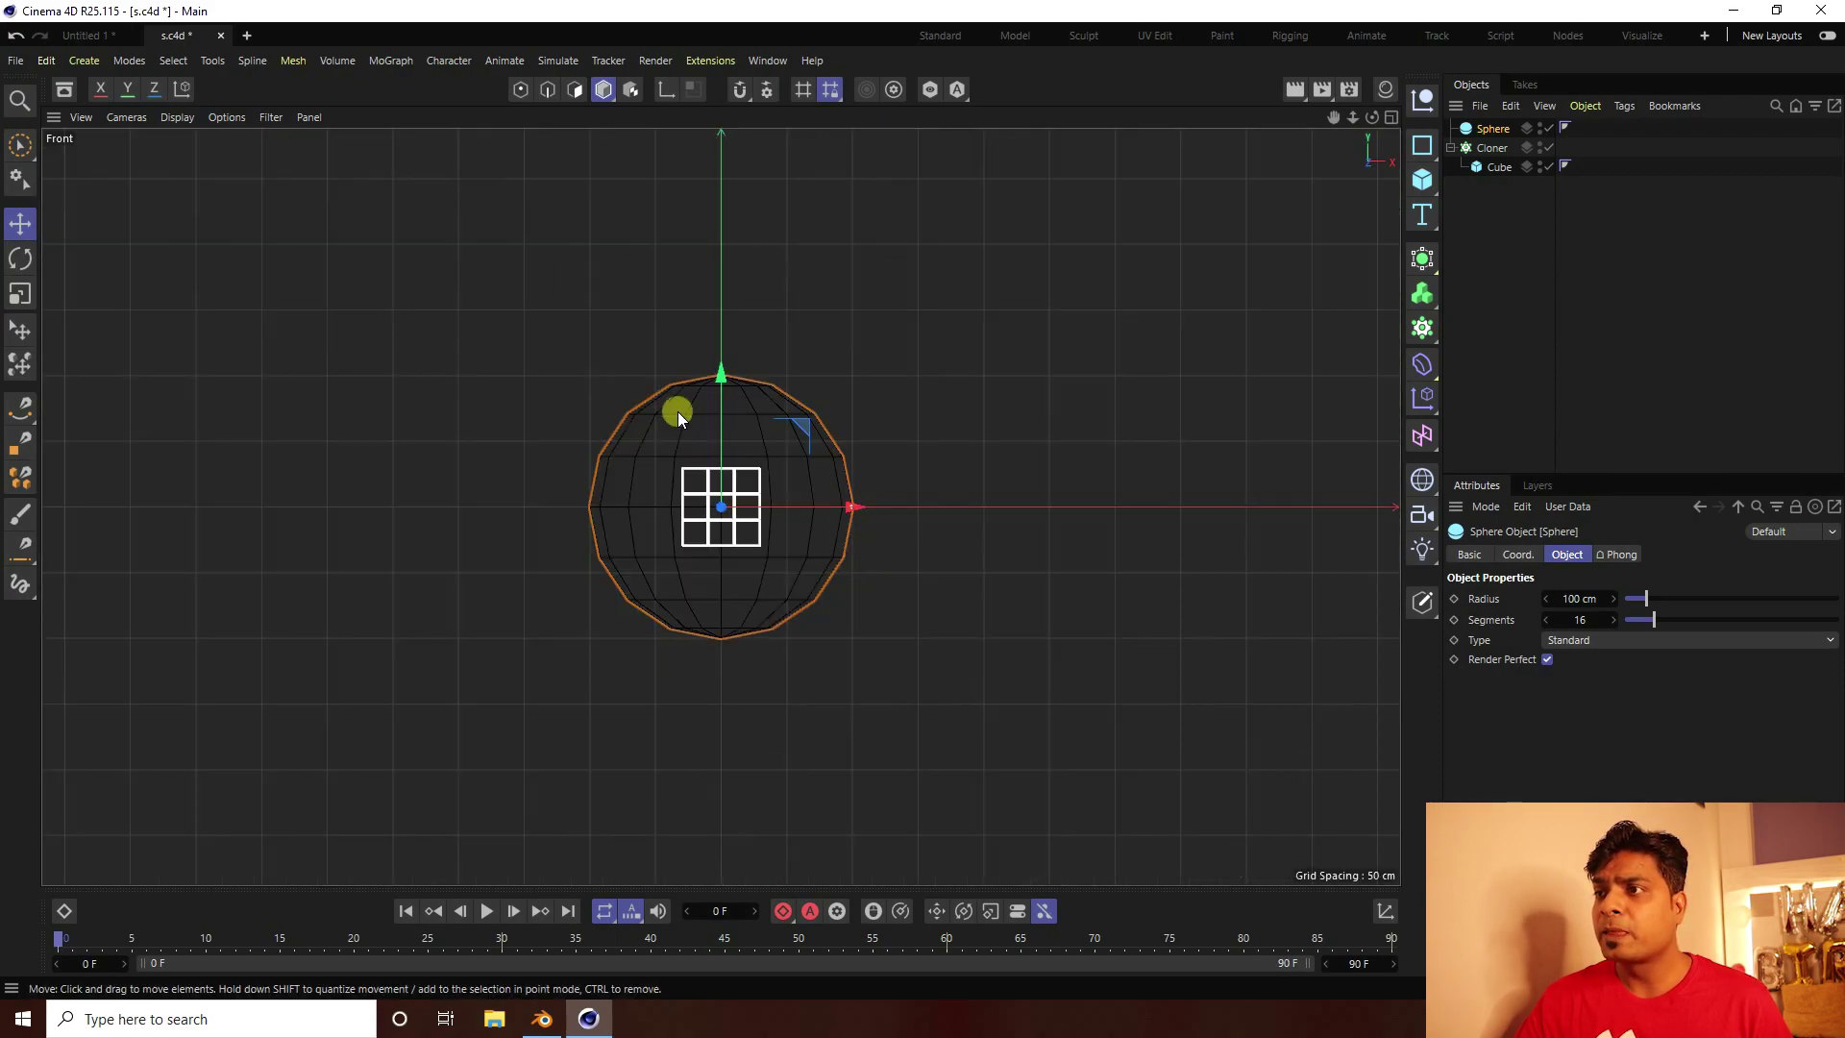
pyautogui.keyDown('alt'); pyautogui.moveTo(679, 407); pyautogui.dragTo(1237, 619, button='right'); pyautogui.keyUp('alt')
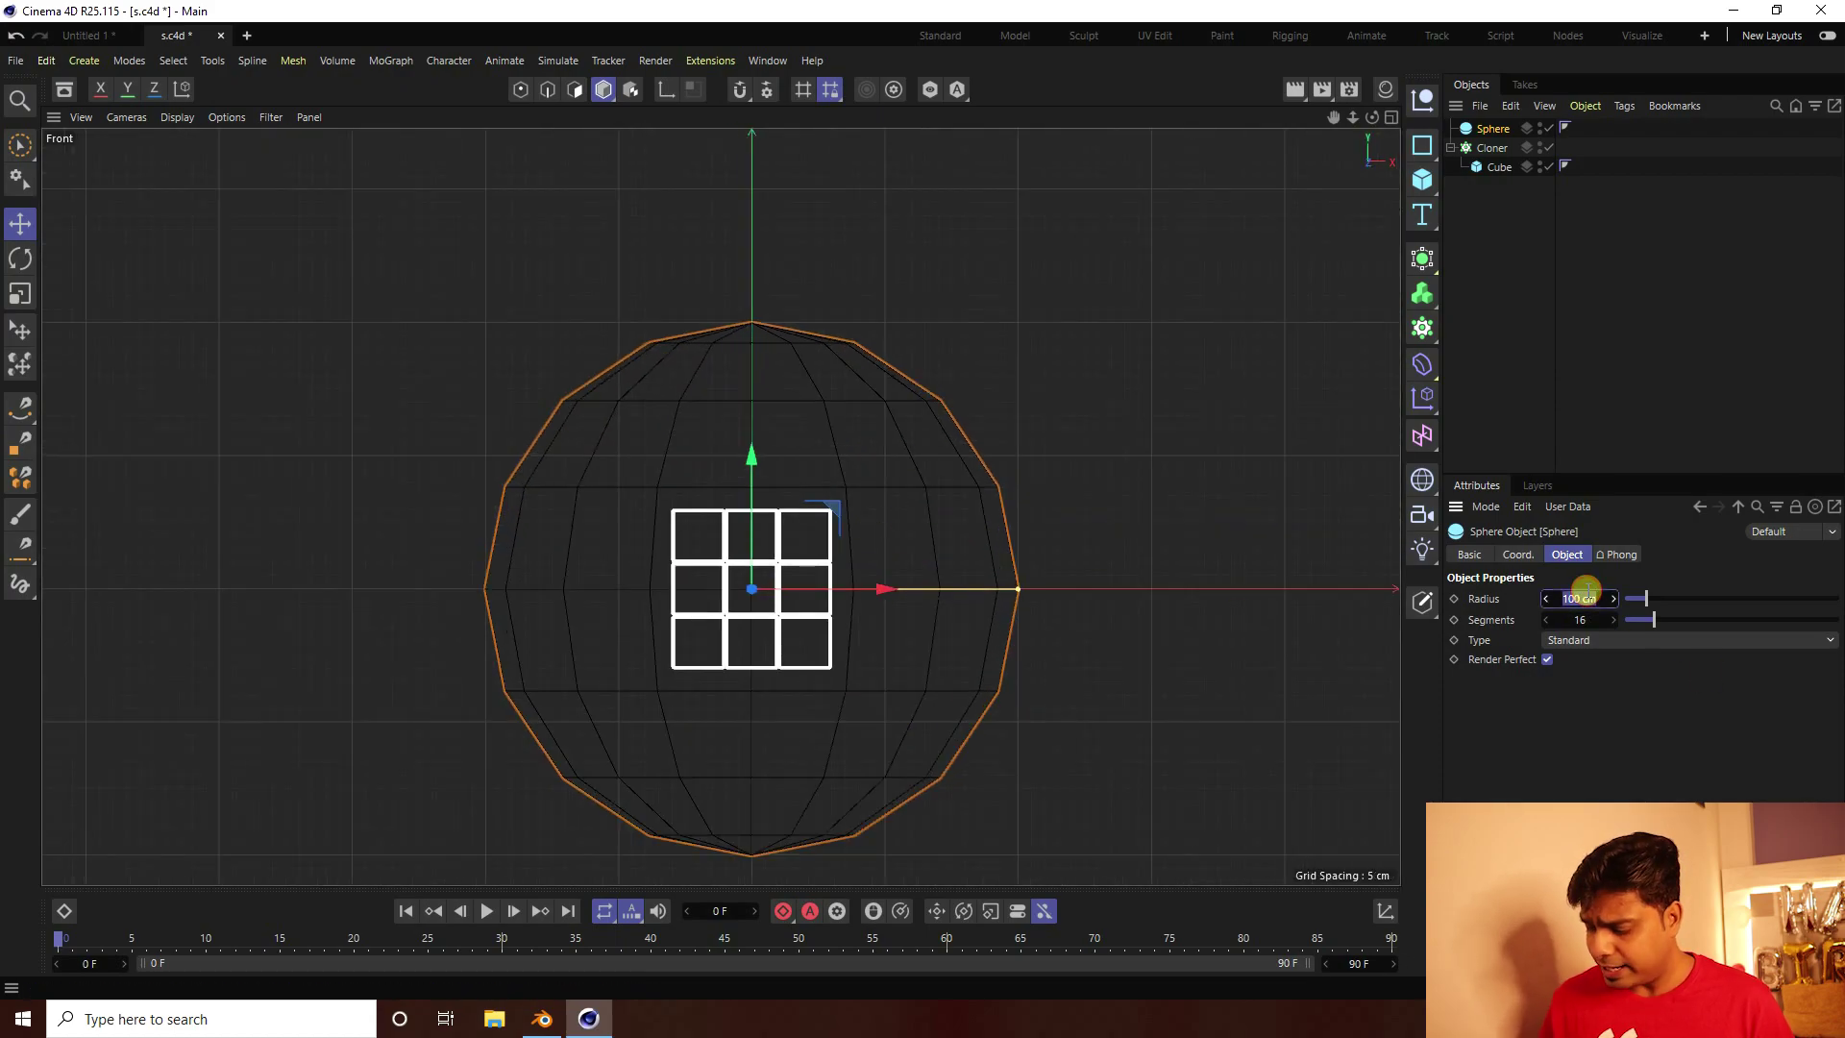
pyautogui.press('Tab')
pyautogui.press('Return')
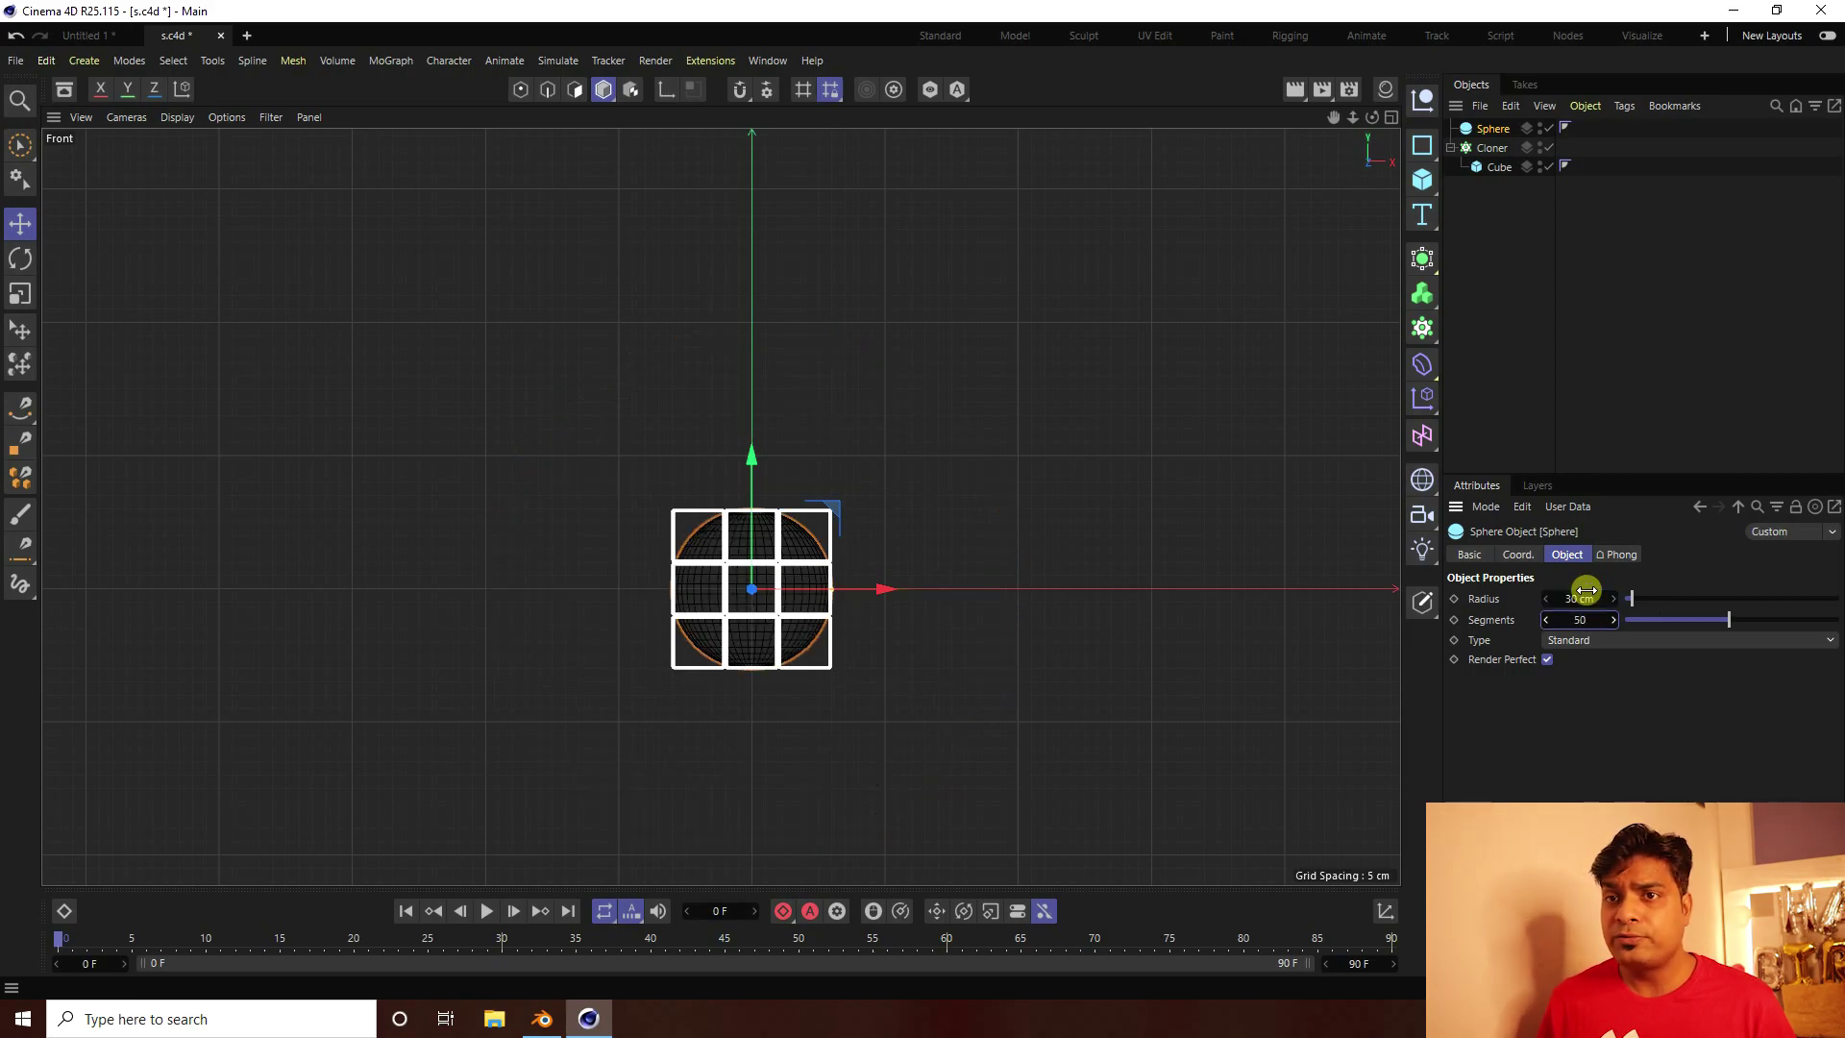
# Raise the sphere to 60 cm on Y so it rests above the cube bar
pyautogui.scroll(3, 730, 502)
pyautogui.scroll(2, 792, 519)
pyautogui.moveTo(751, 565); pyautogui.dragTo(759, 91)
pyautogui.moveTo(922, 499); pyautogui.dragTo(922, 498)
pyautogui.click(1518, 555)
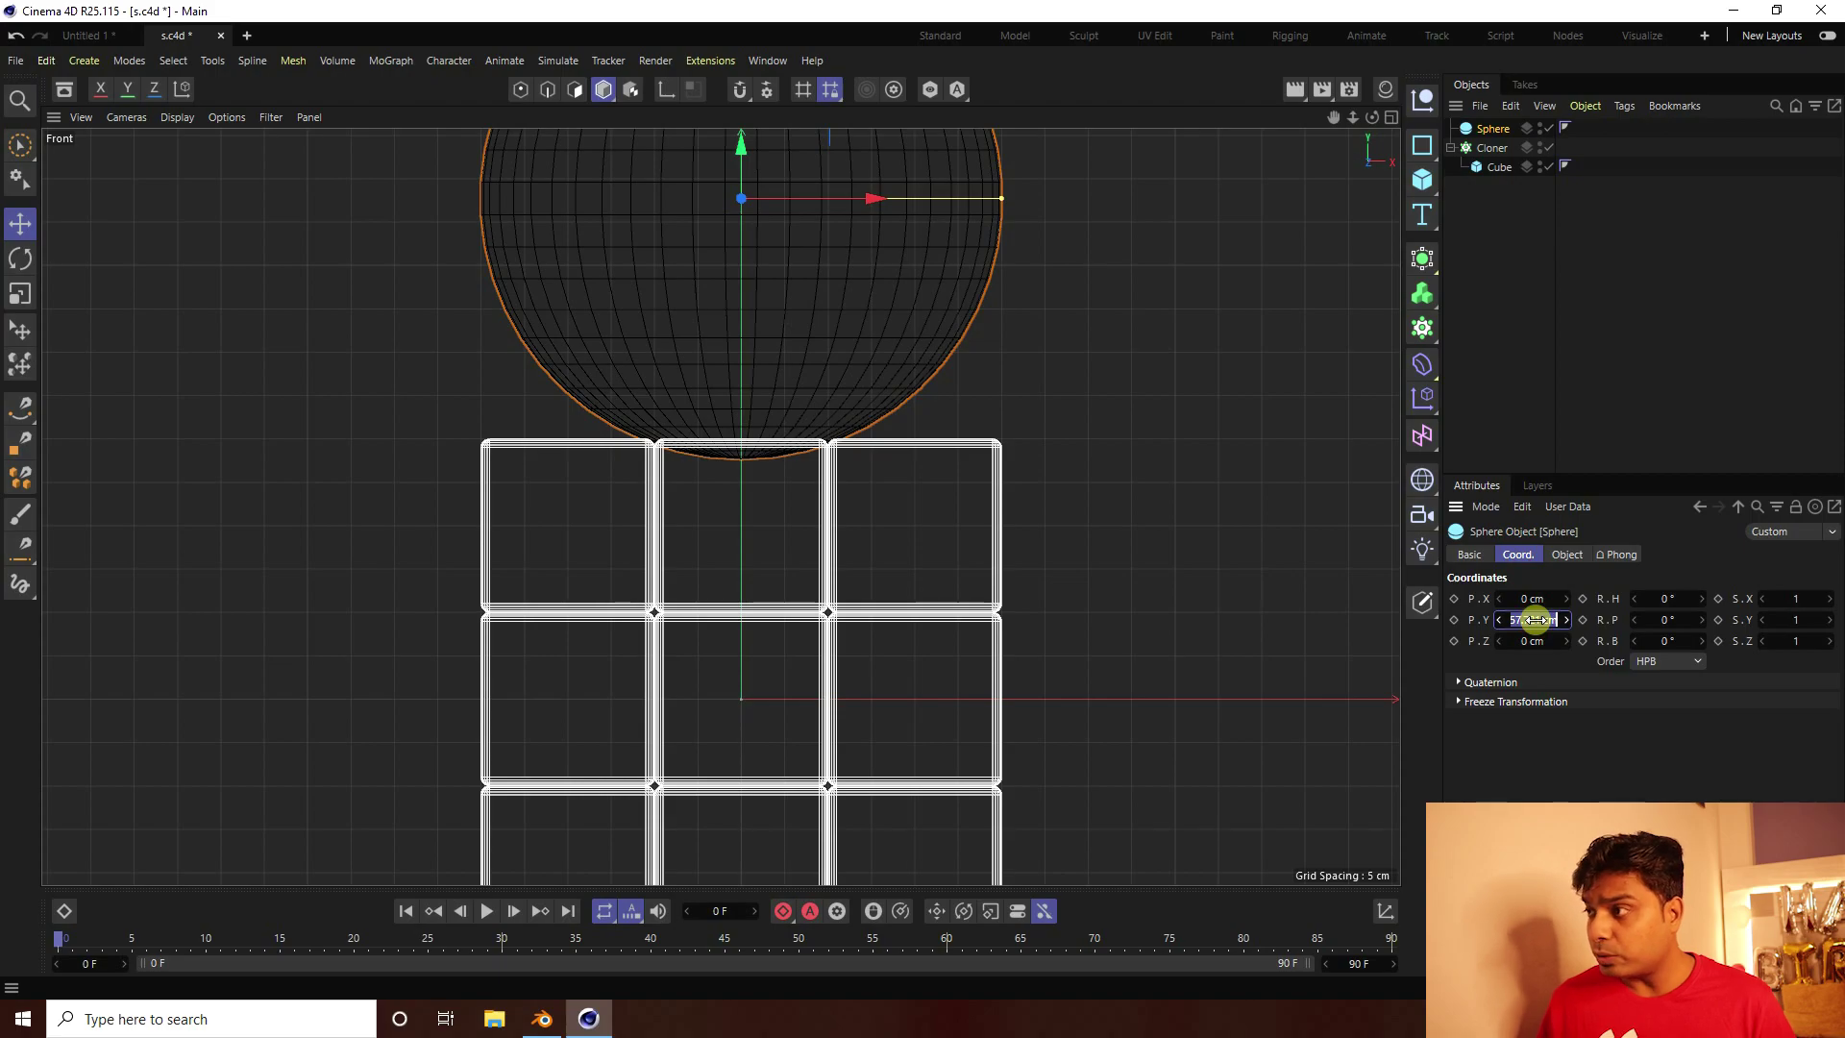
pyautogui.press('Return')
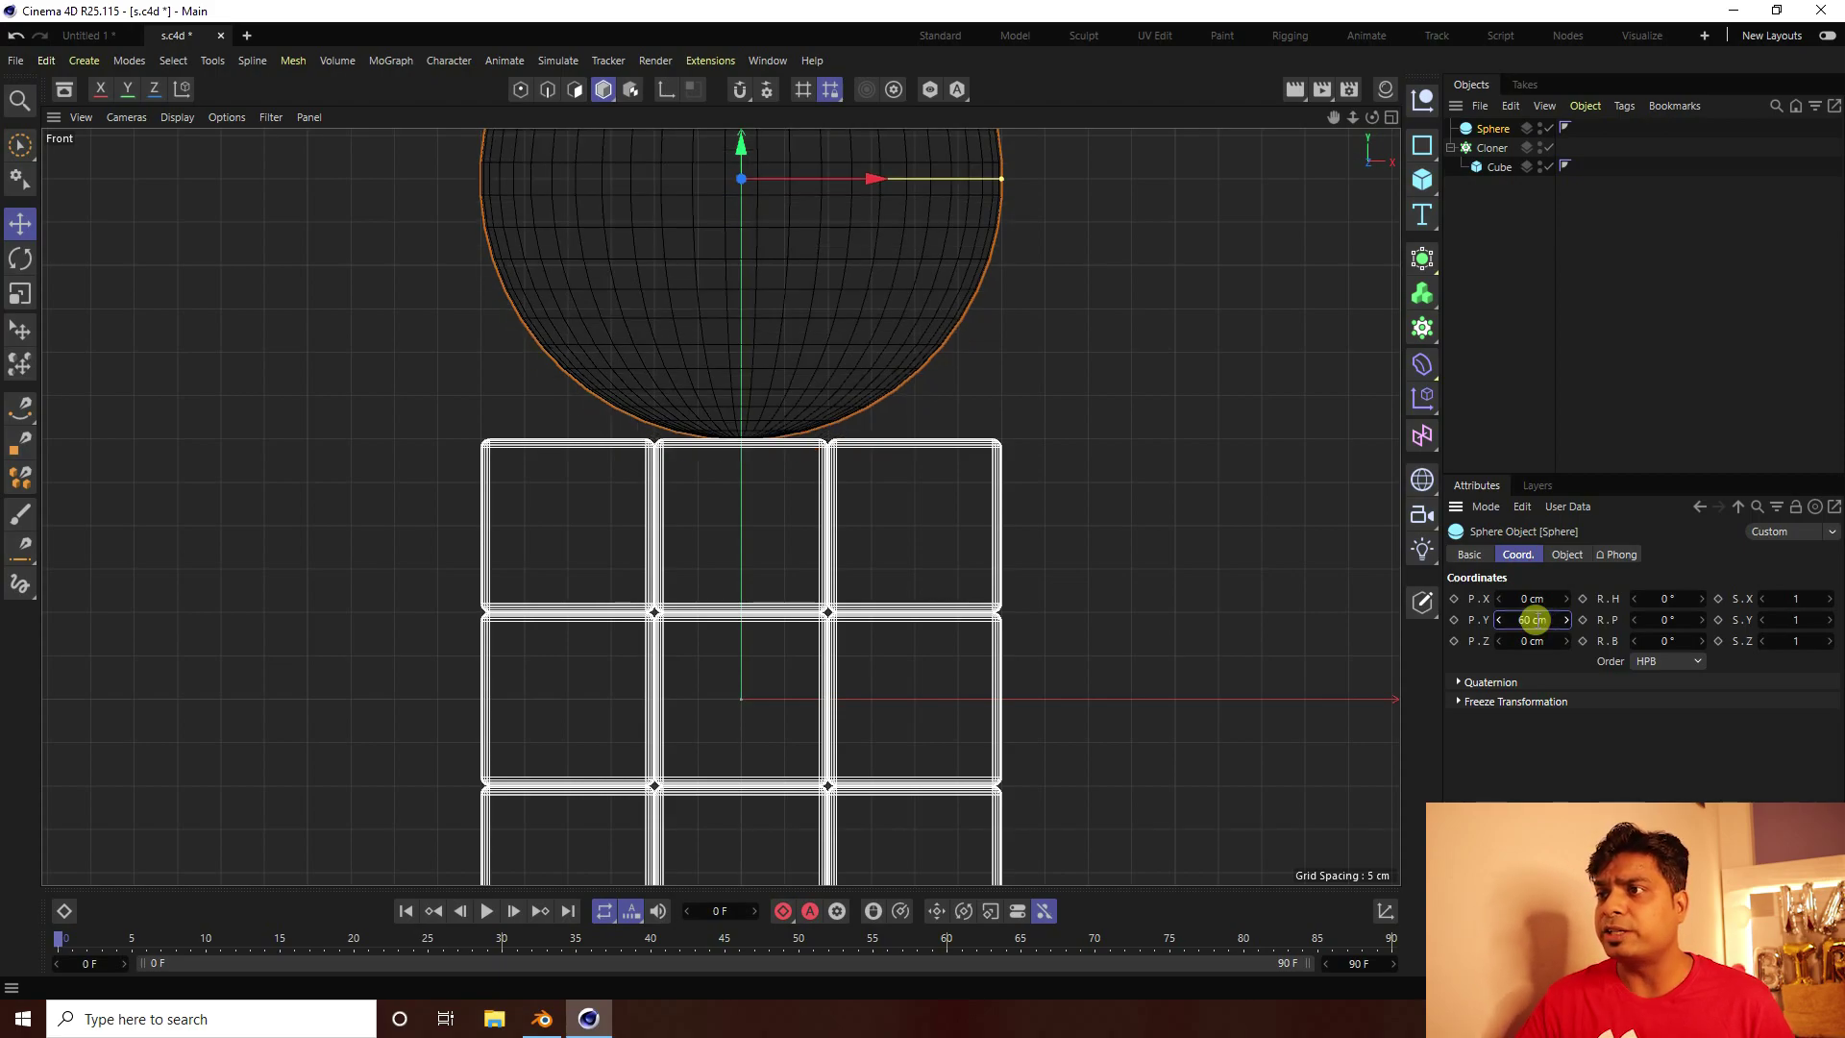
pyautogui.middleClick(606, 461)
pyautogui.middleClick(379, 336)
pyautogui.scroll(-6, 807, 524)
pyautogui.moveTo(610, 524)
pyautogui.keyDown('alt'); pyautogui.mouseDown()
pyautogui.moveTo(680, 494)
pyautogui.moveTo(523, 557)
pyautogui.moveTo(539, 610)
pyautogui.moveTo(646, 531)
pyautogui.mouseUp(); pyautogui.keyUp('alt')
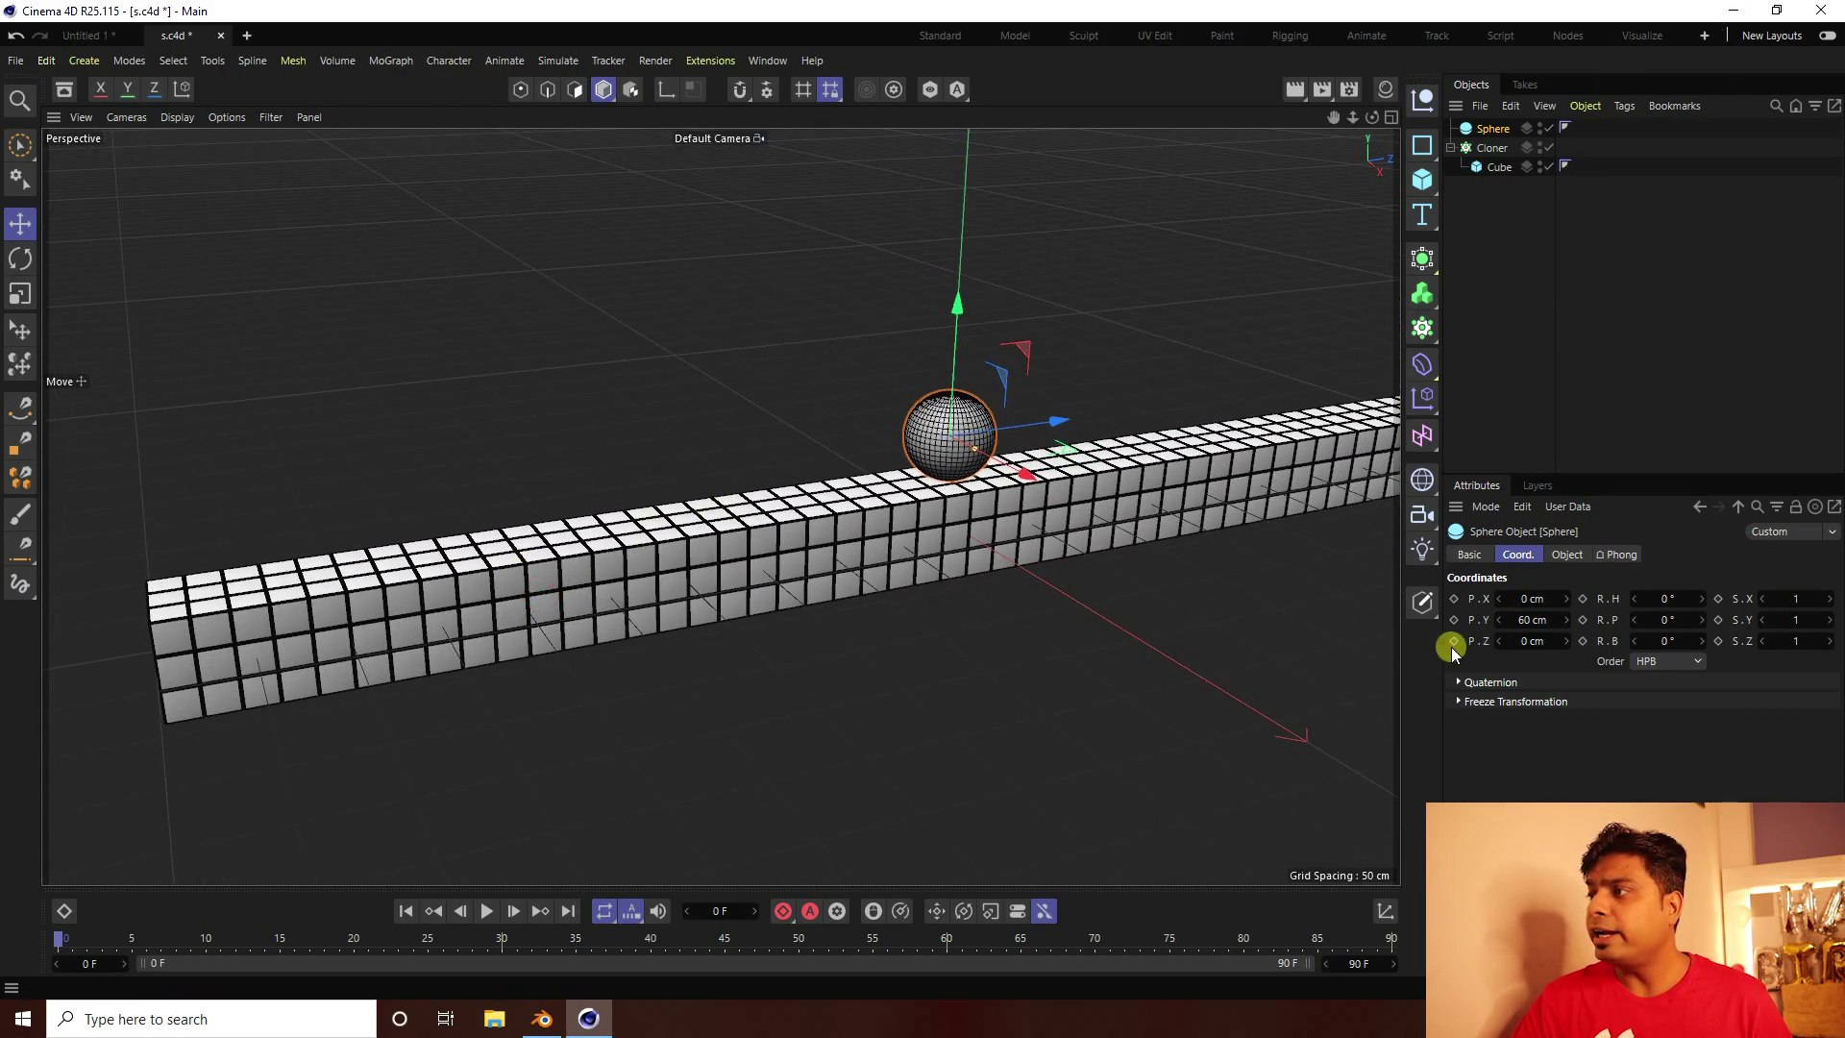
# Move the sphere along the bar to Z −340 cm
pyautogui.moveTo(1050, 421); pyautogui.dragTo(546, 468)
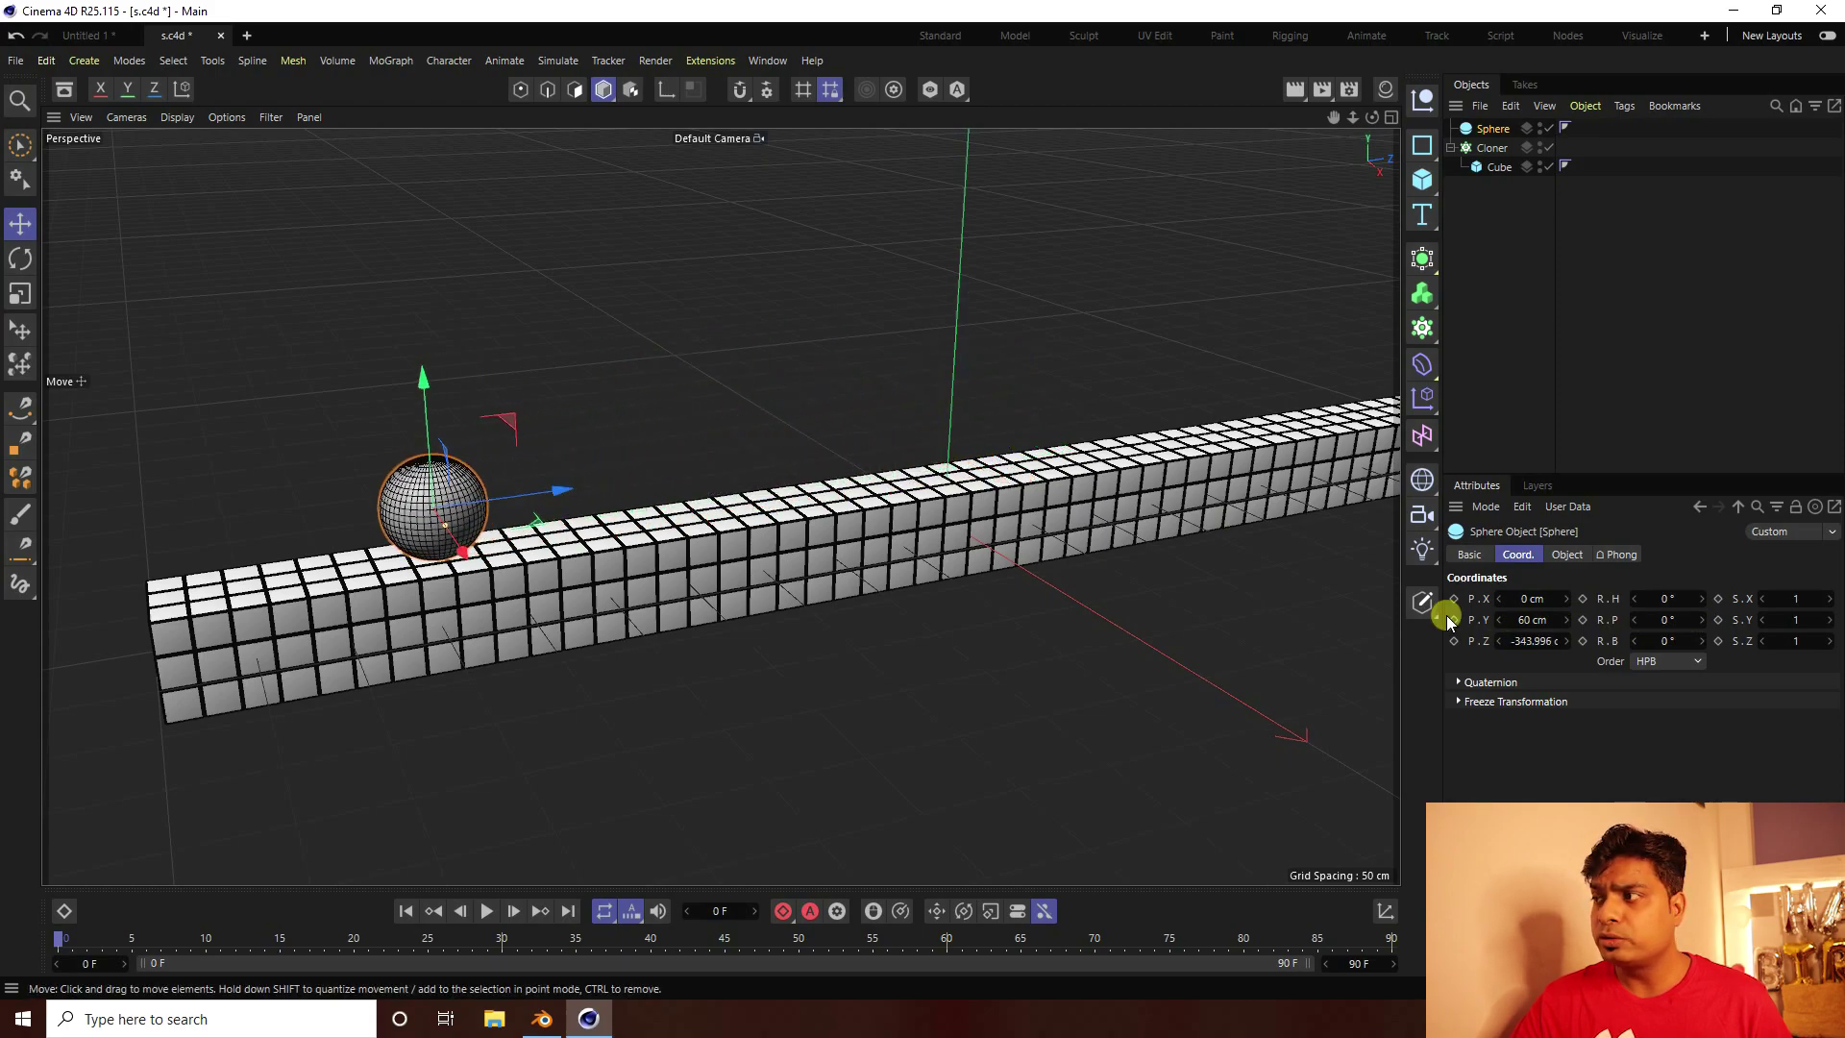
pyautogui.doubleClick(1526, 643)
pyautogui.write('-340')
pyautogui.press('Return')
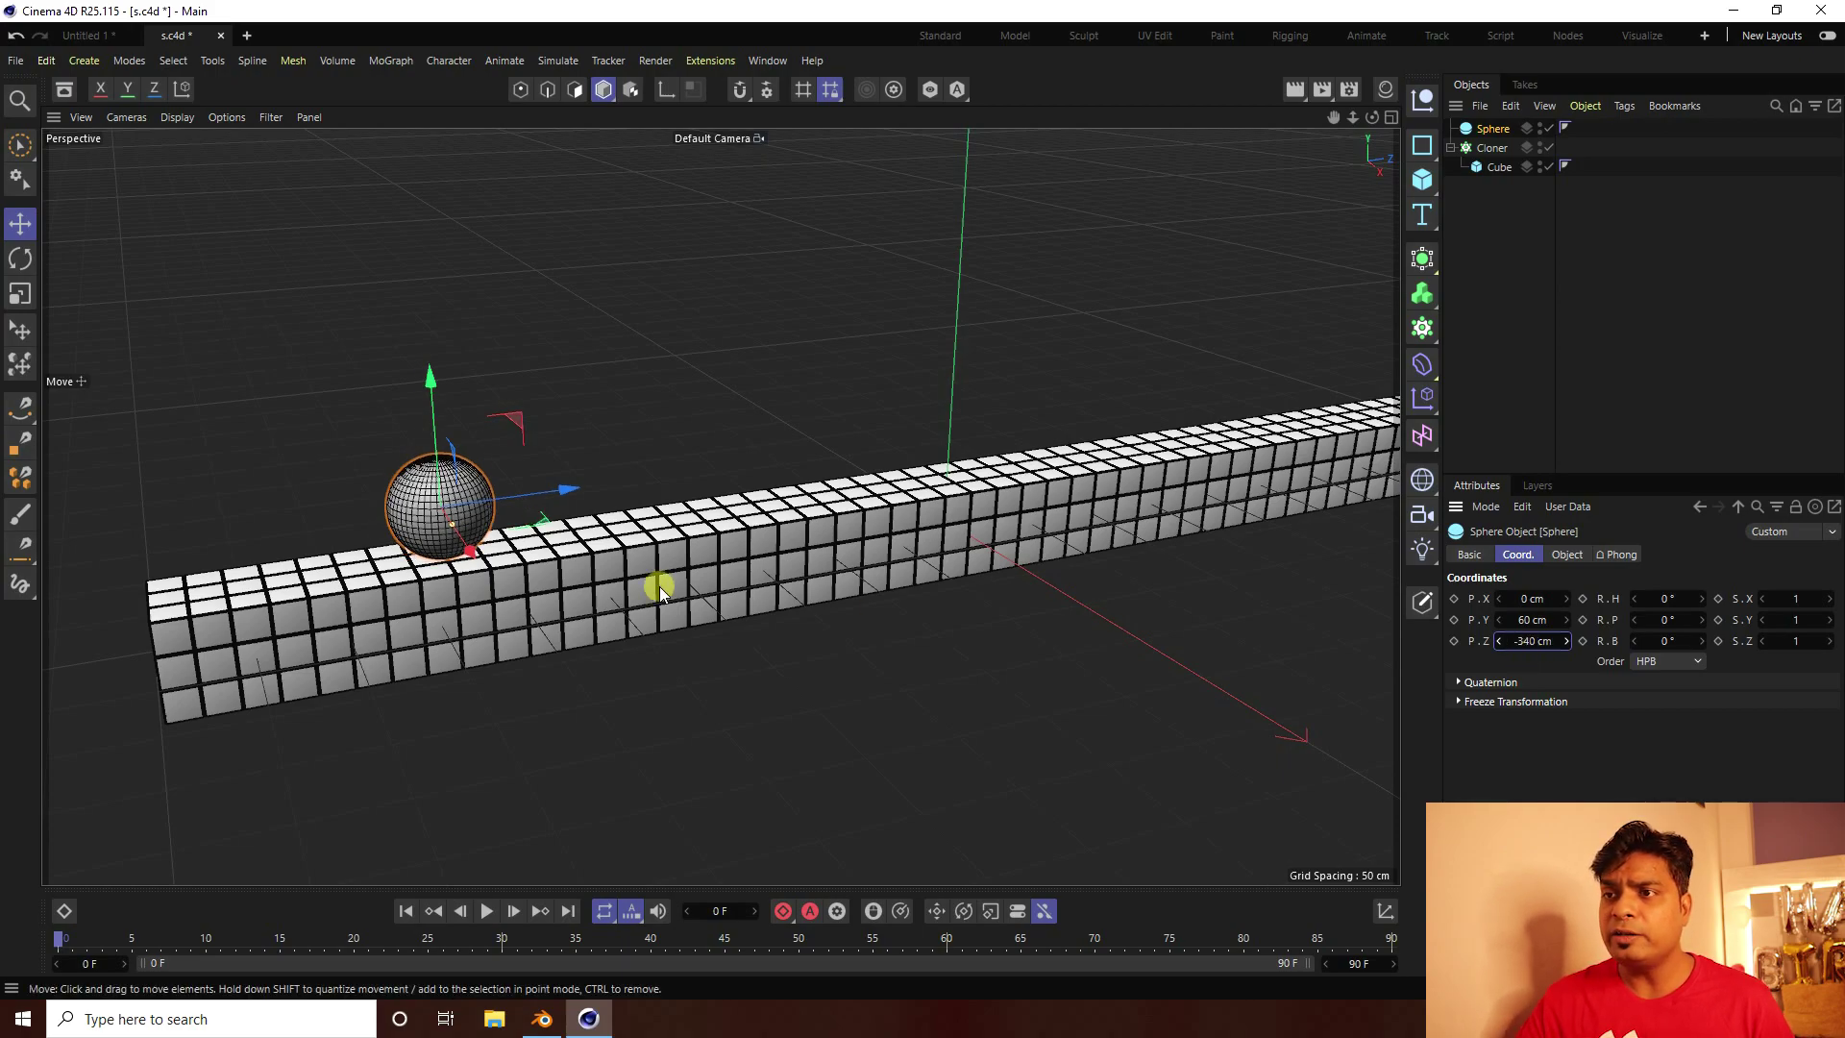
# Add a camera matching the current view of the sphere on the bar
pyautogui.scroll(5, 492, 454)
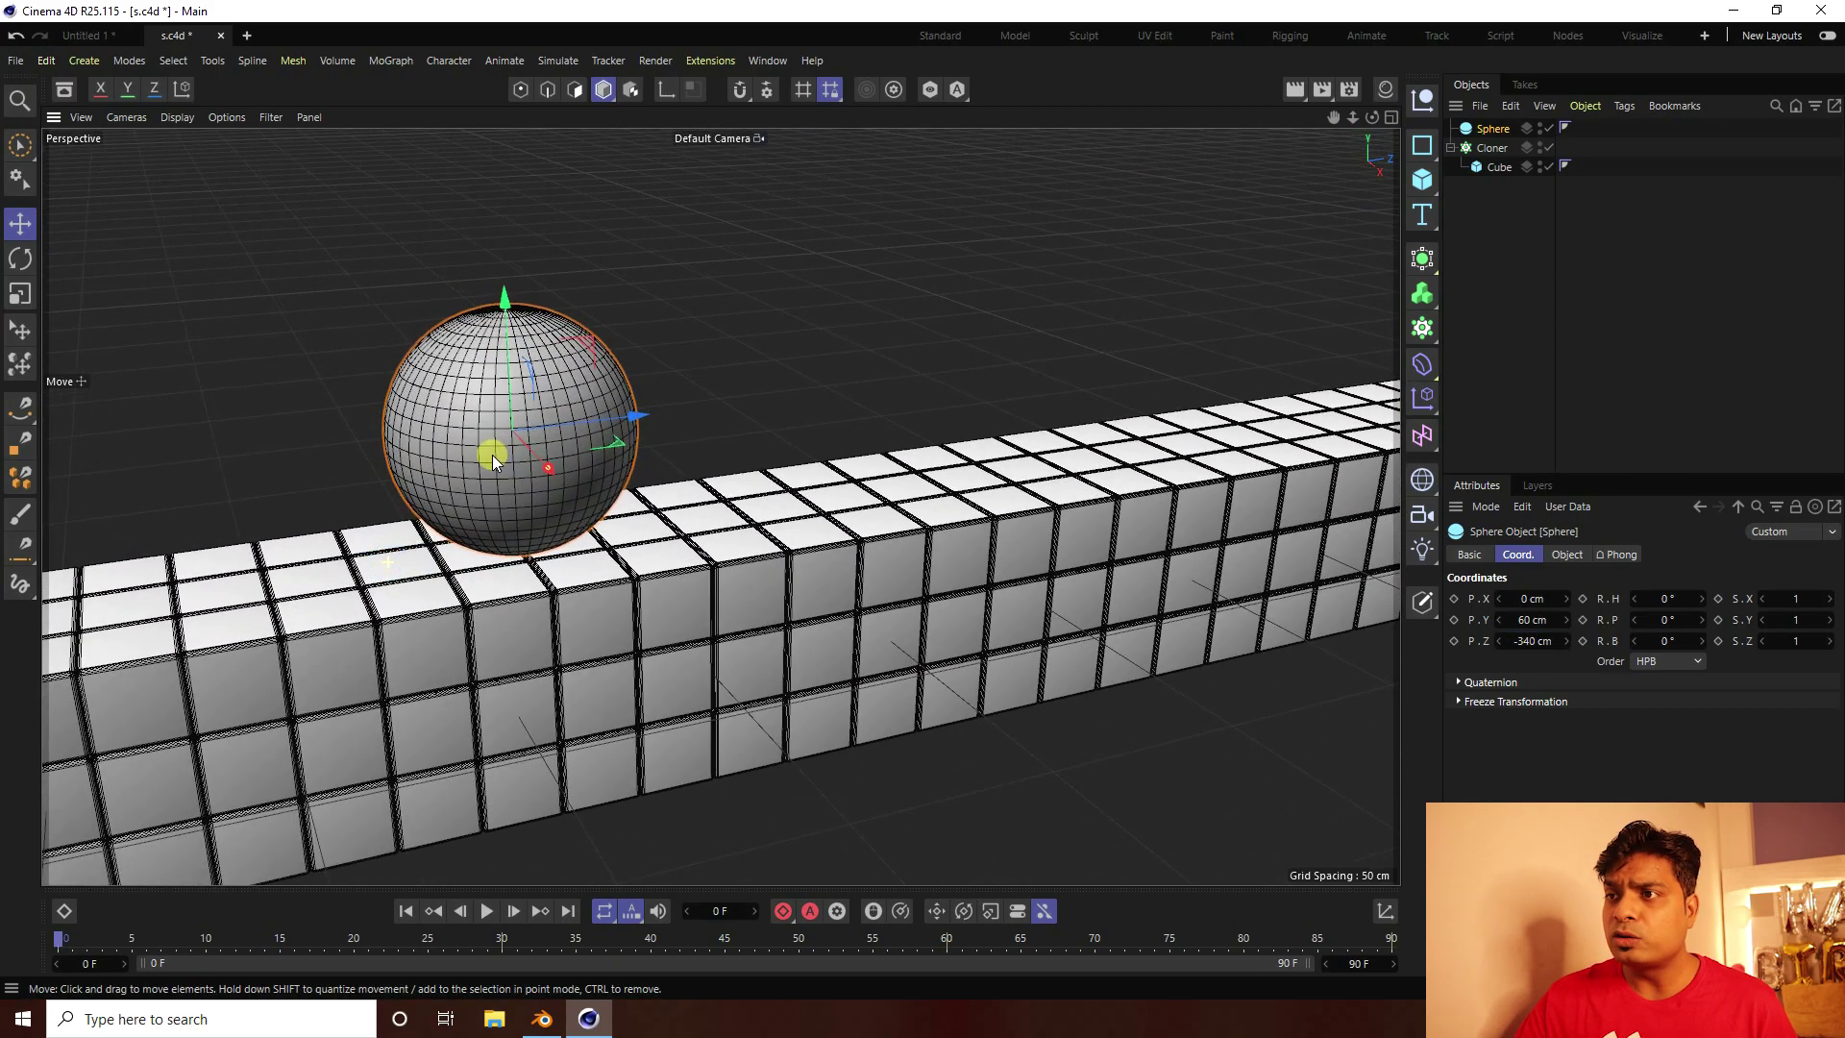
pyautogui.moveTo(504, 476)
pyautogui.keyDown('alt'); pyautogui.mouseDown()
pyautogui.moveTo(528, 499)
pyautogui.moveTo(521, 474)
pyautogui.mouseUp(); pyautogui.keyUp('alt')
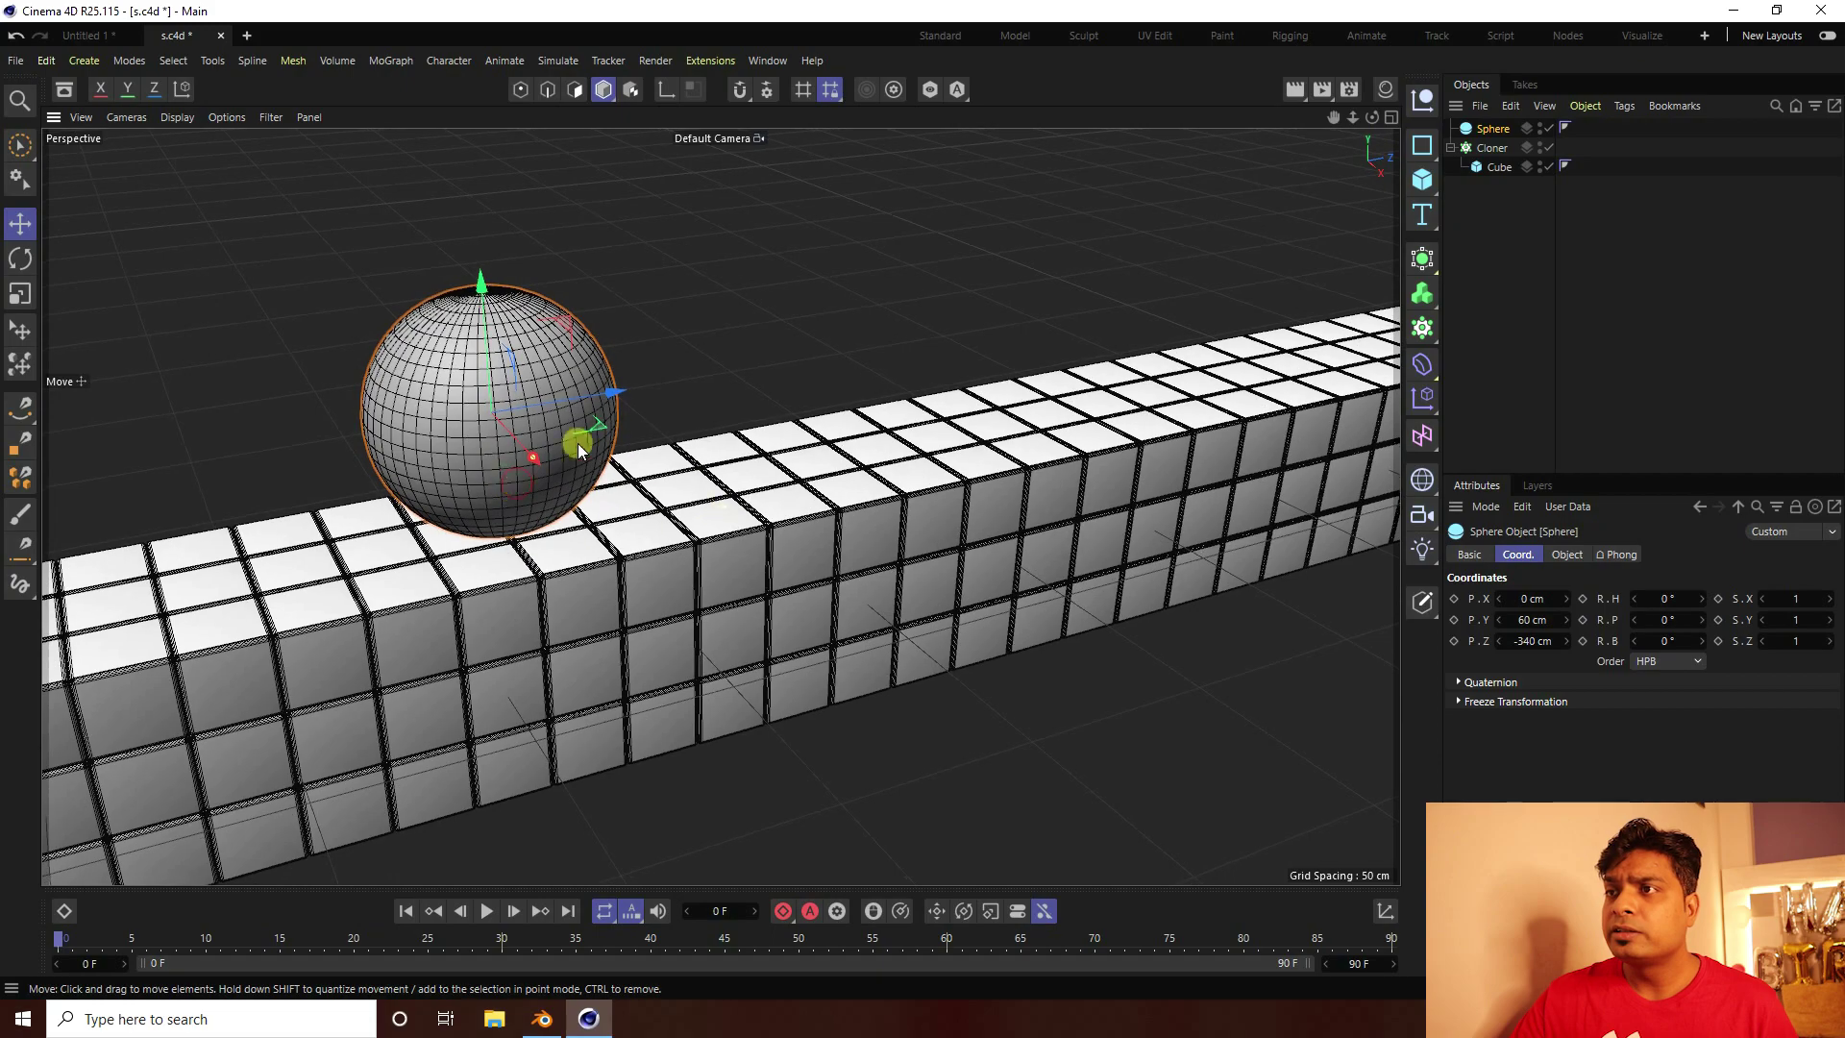
pyautogui.click(1418, 516)
# Look through the new camera and frame it closer on the sphere and bar
pyautogui.click(1549, 126)
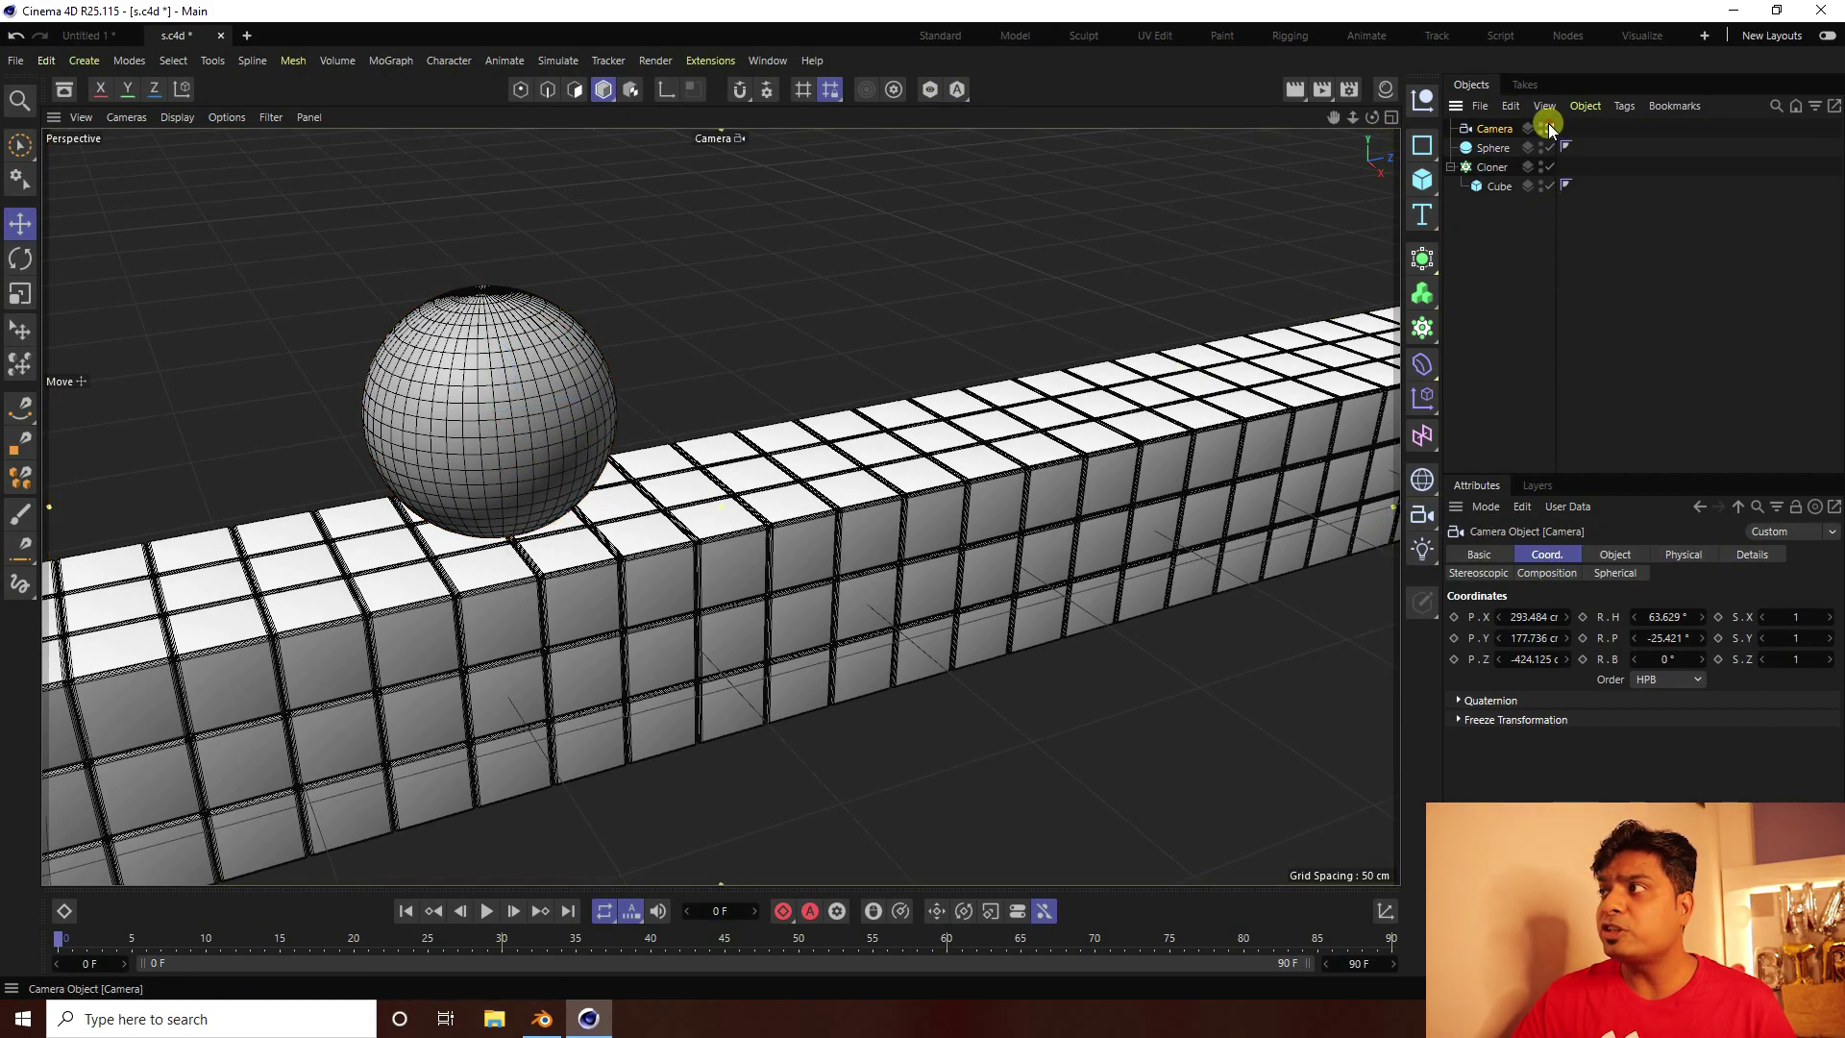
pyautogui.scroll(6, 680, 515)
pyautogui.moveTo(672, 496); pyautogui.dragTo(629, 512, button='middle')
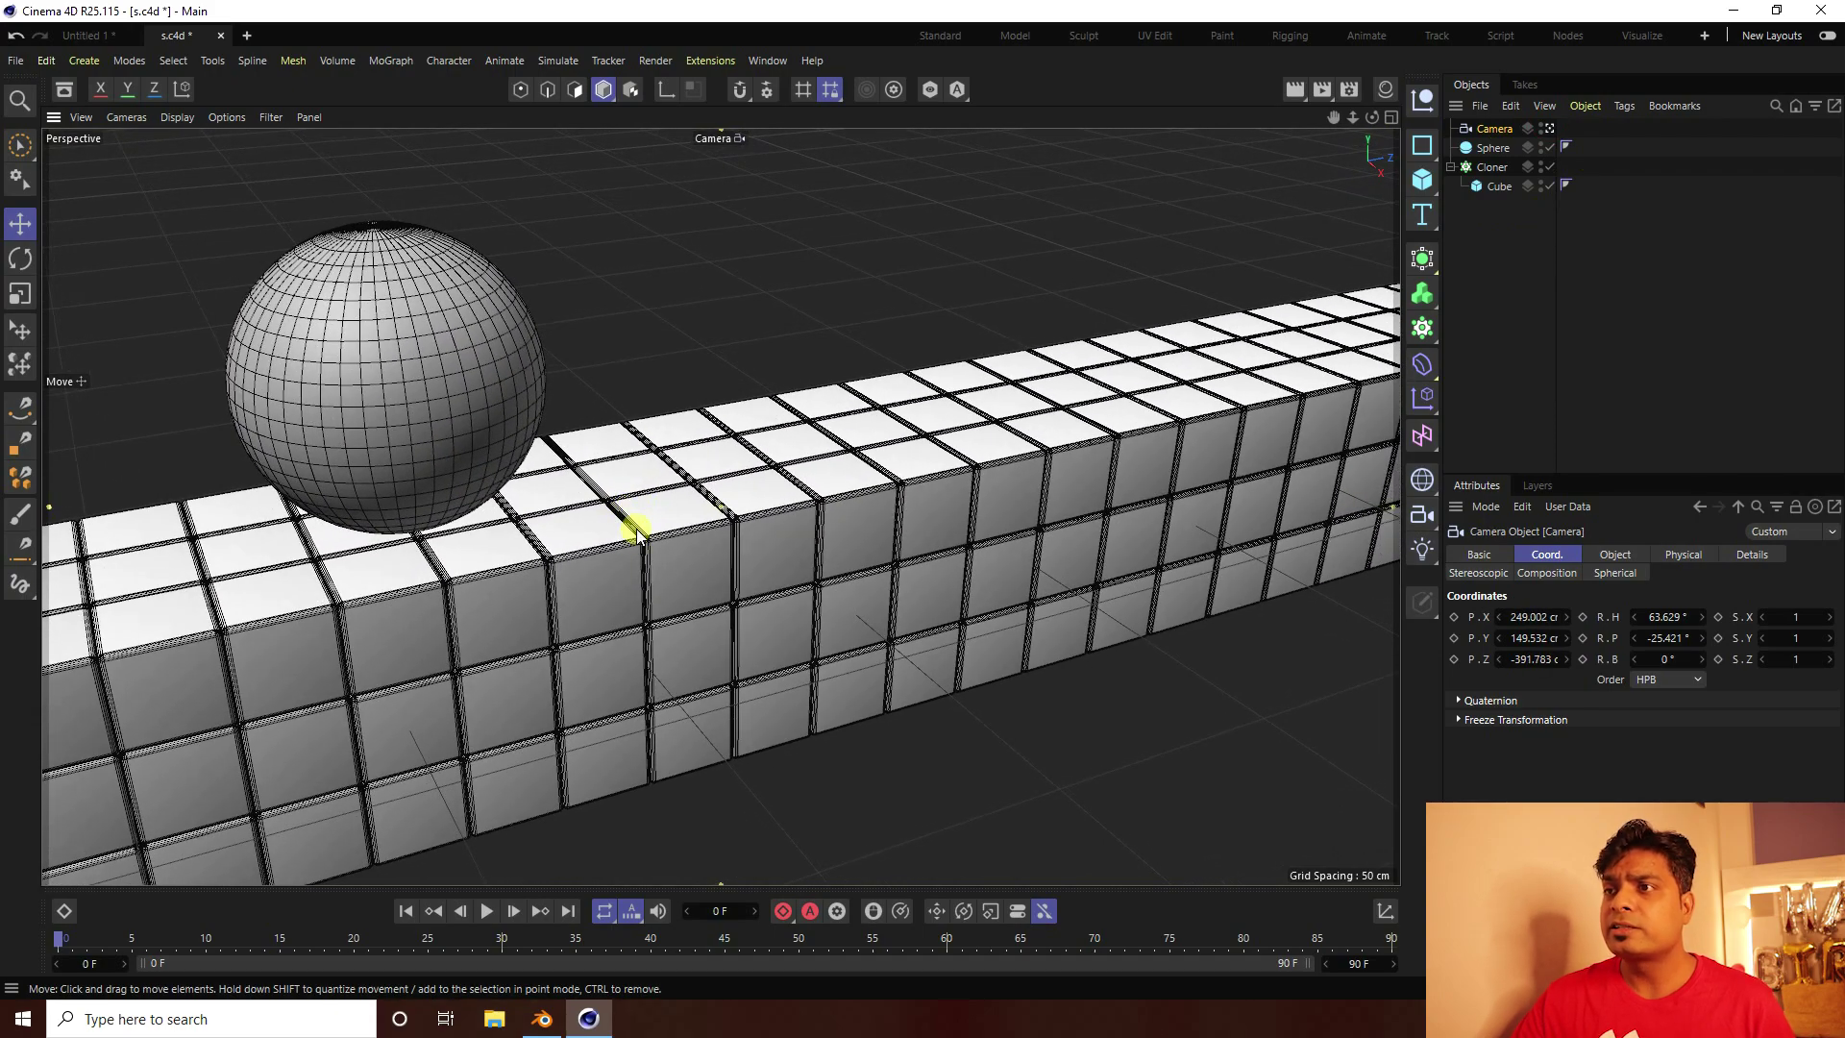
# Lock the Camera with a Protection tag, then select the Cloner
pyautogui.rightClick(1492, 131)
pyautogui.moveTo(1528, 259)
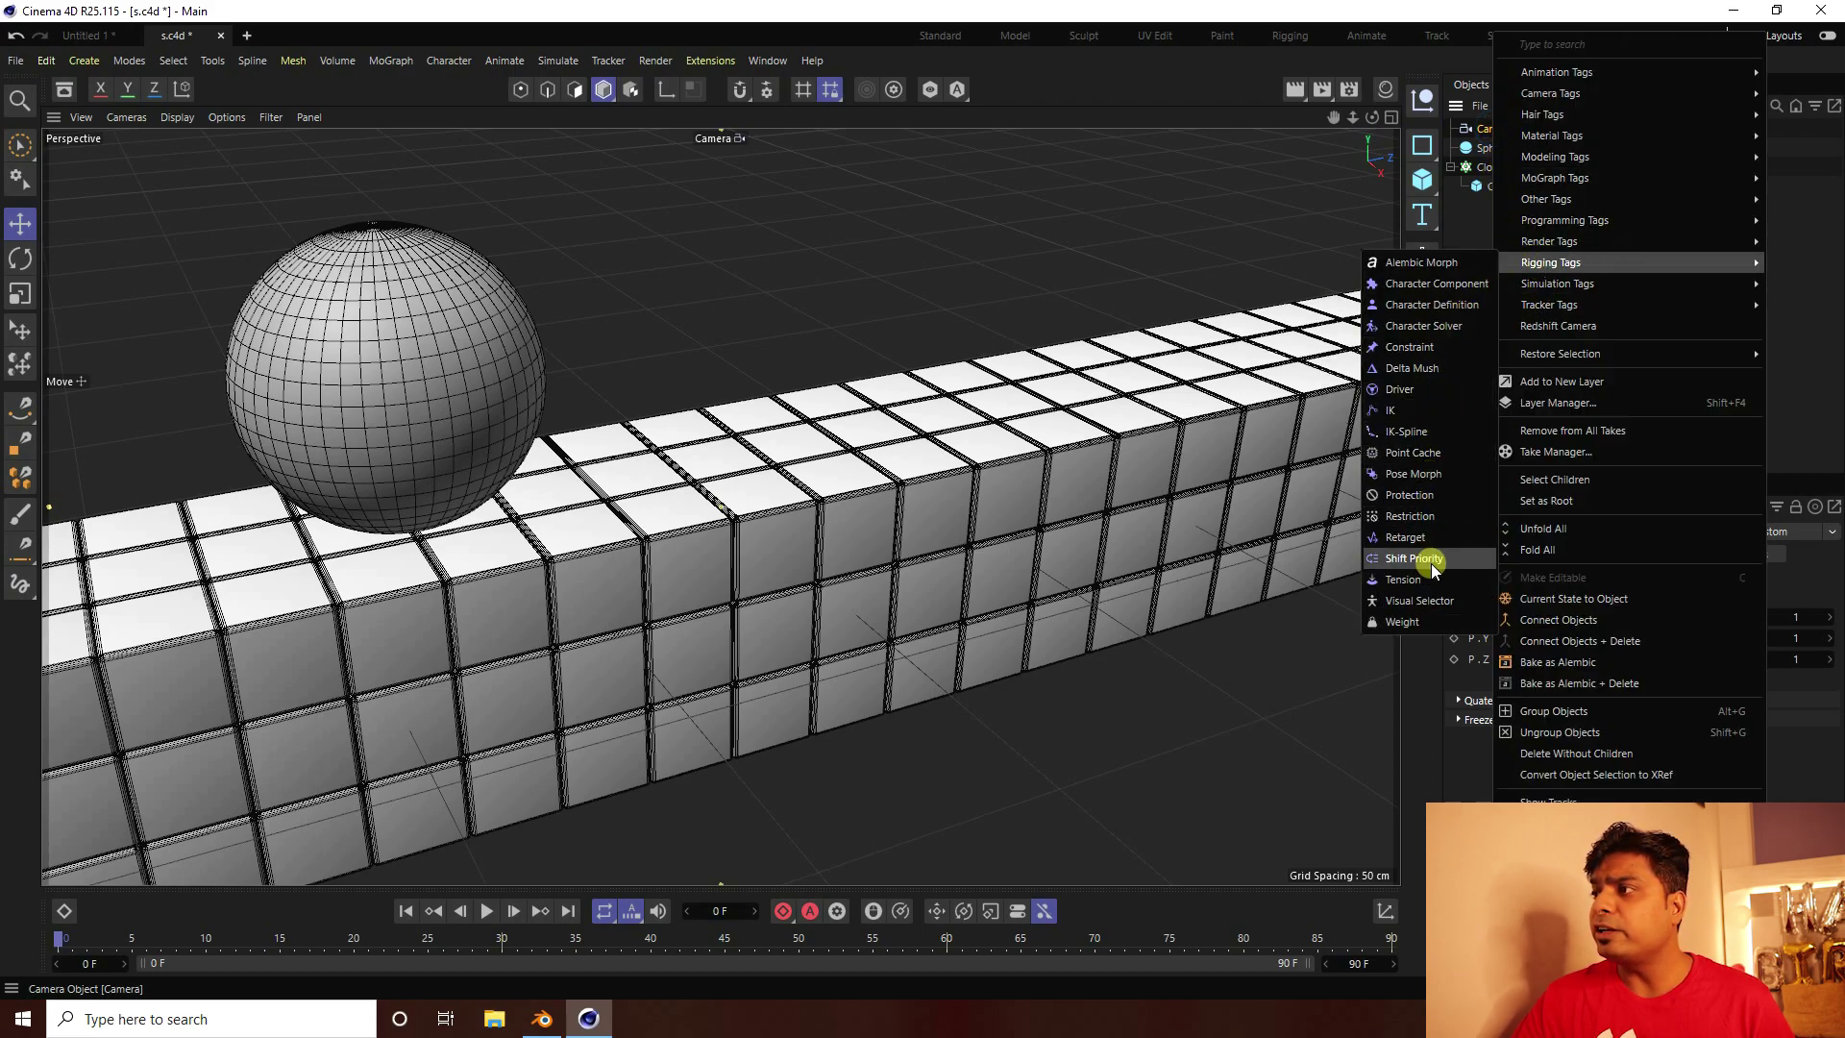
pyautogui.click(1418, 492)
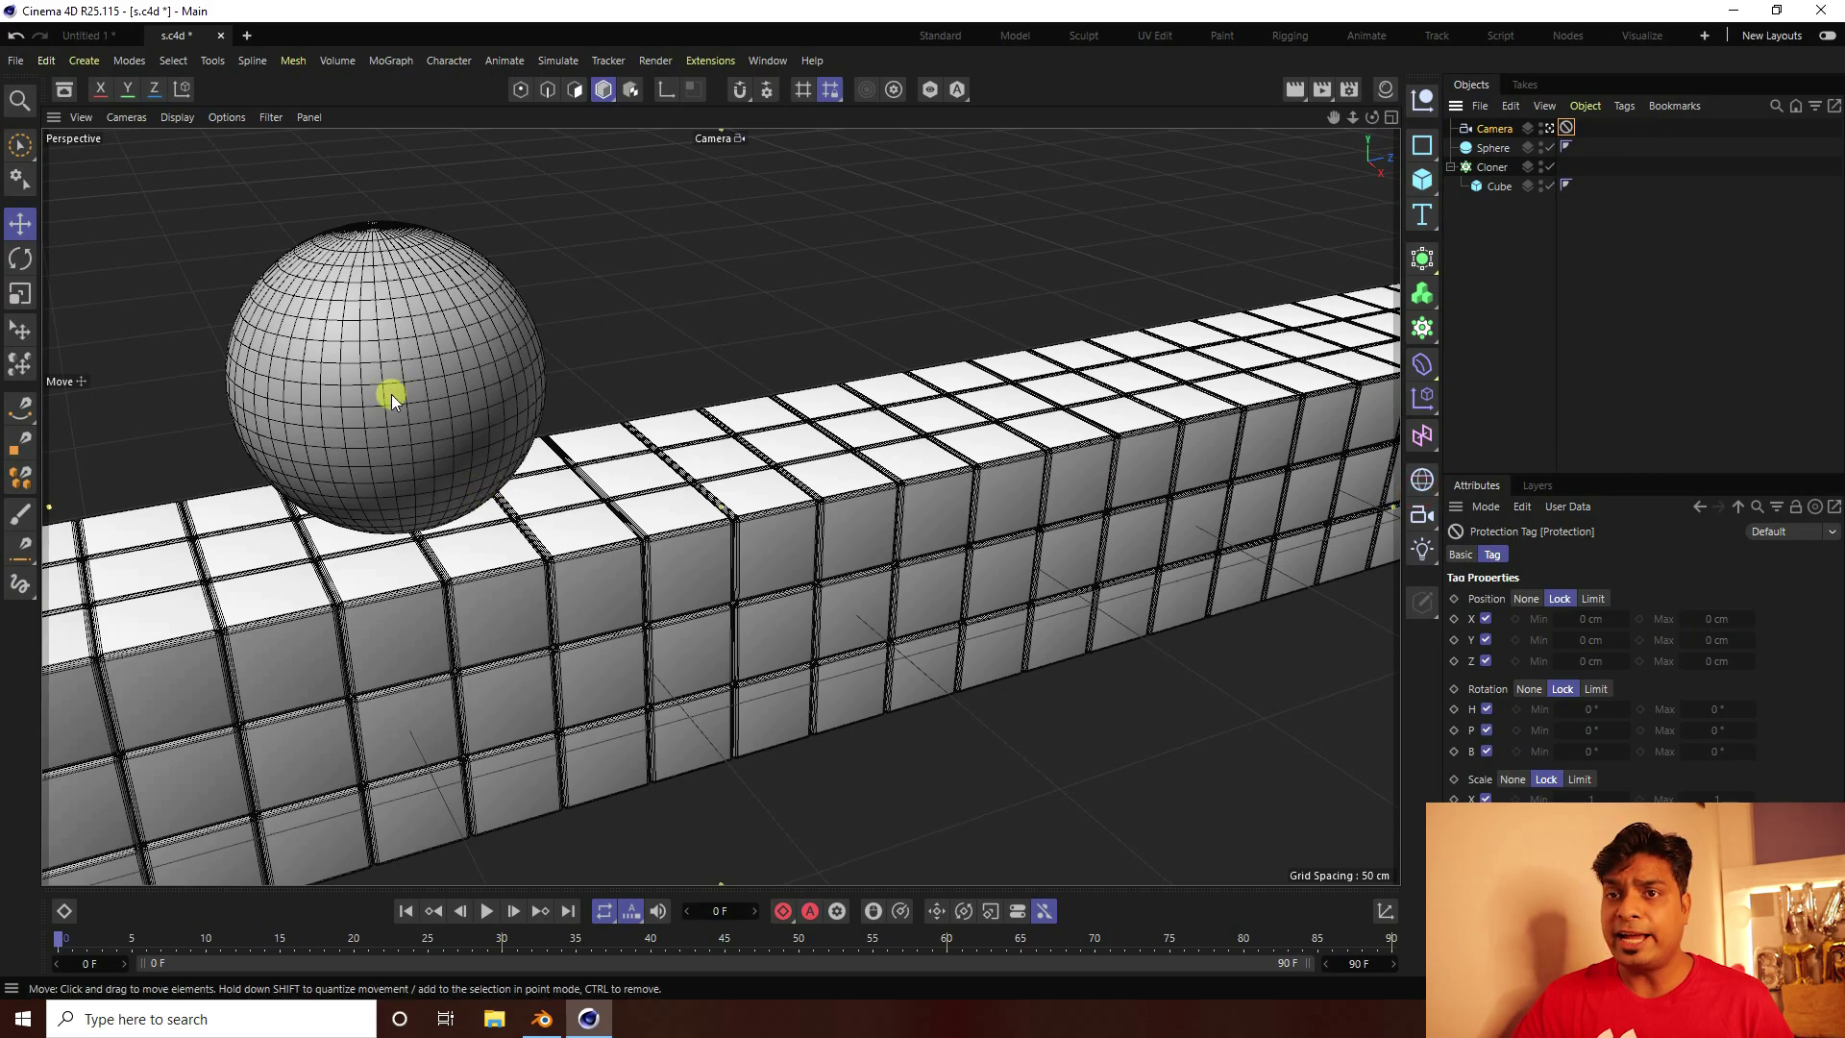
pyautogui.click(1497, 260)
pyautogui.click(1491, 168)
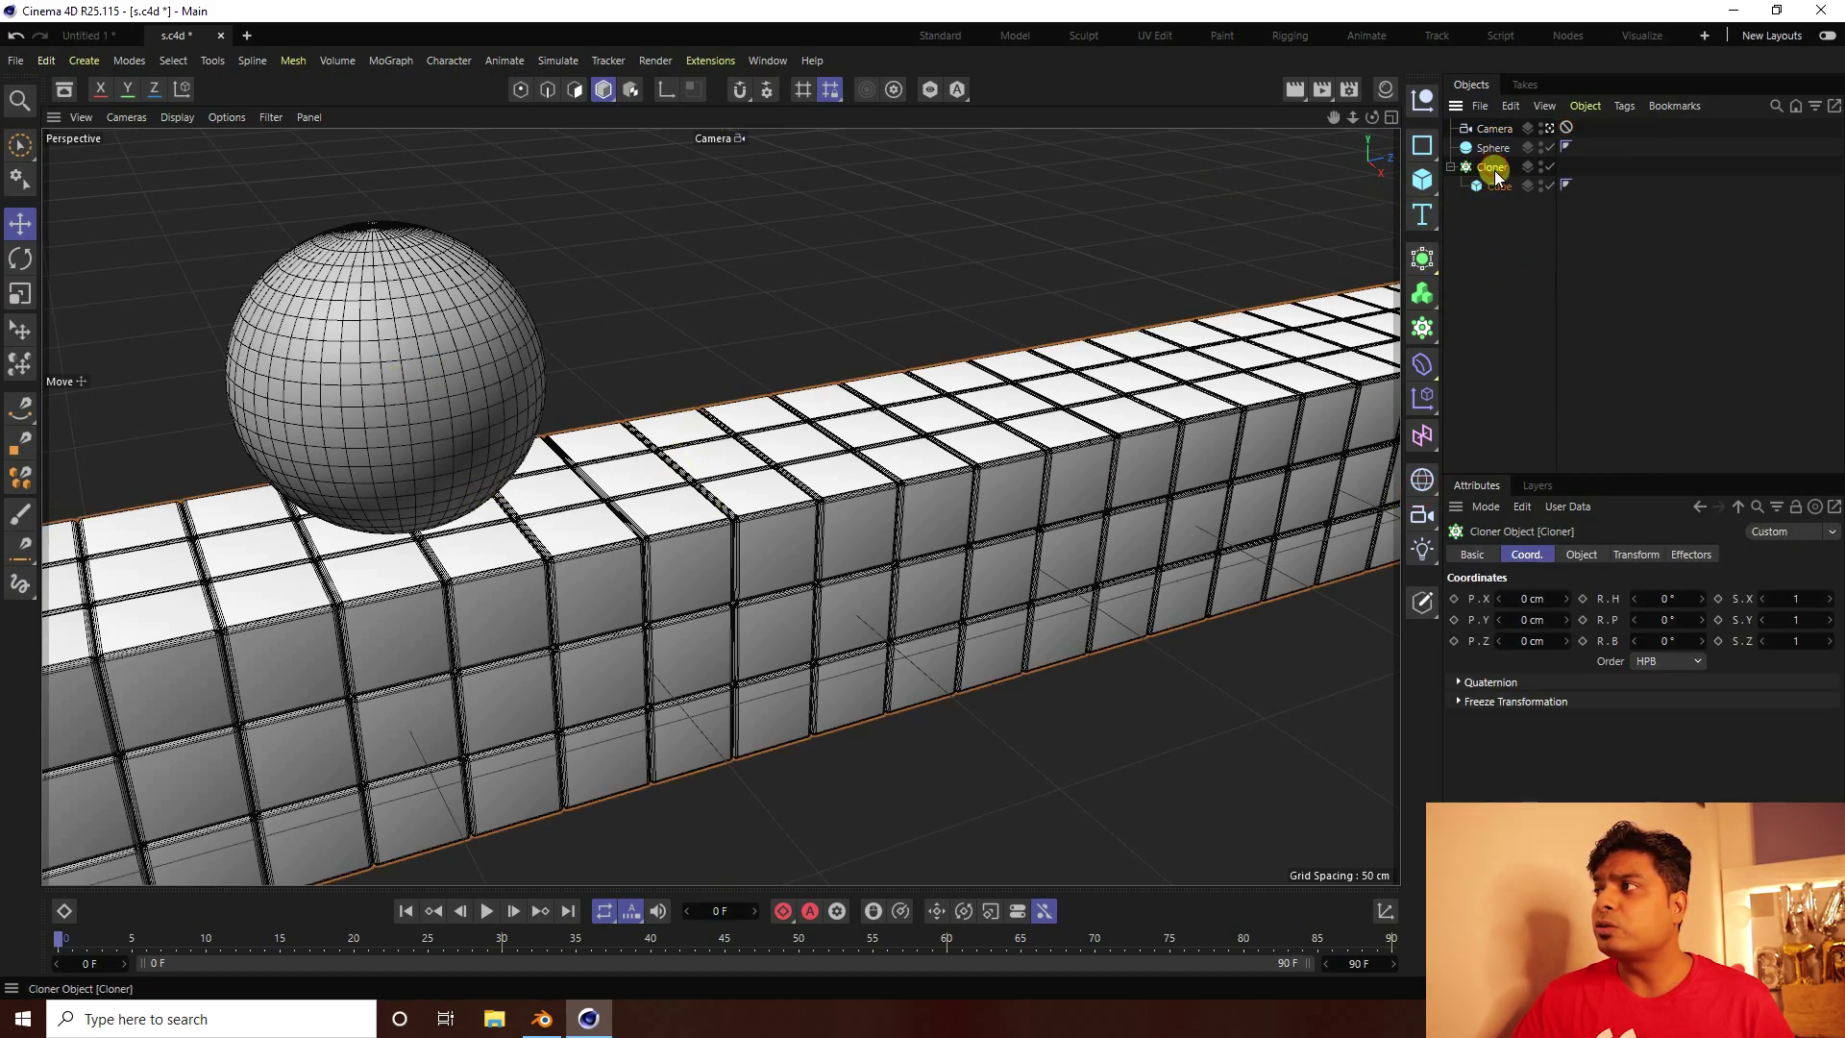
# Add a Target effector to the Cloner
pyautogui.click(797, 204)
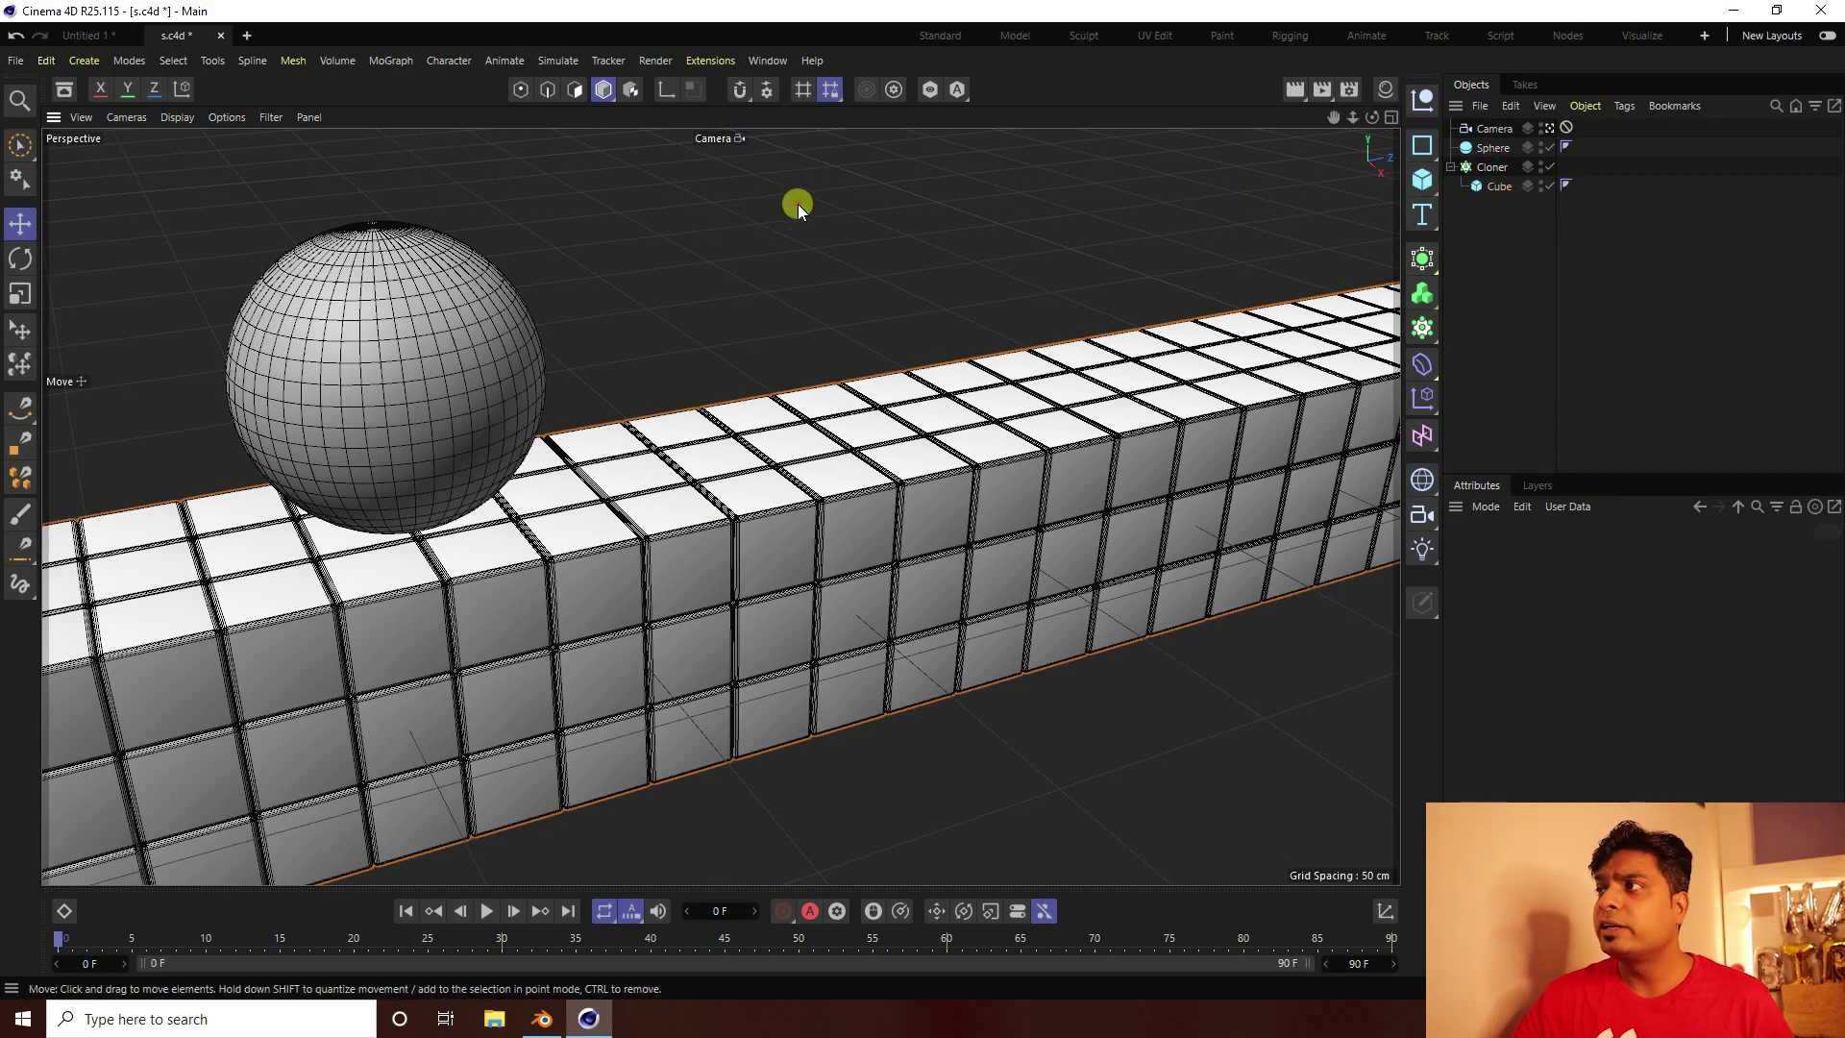
pyautogui.click(1495, 167)
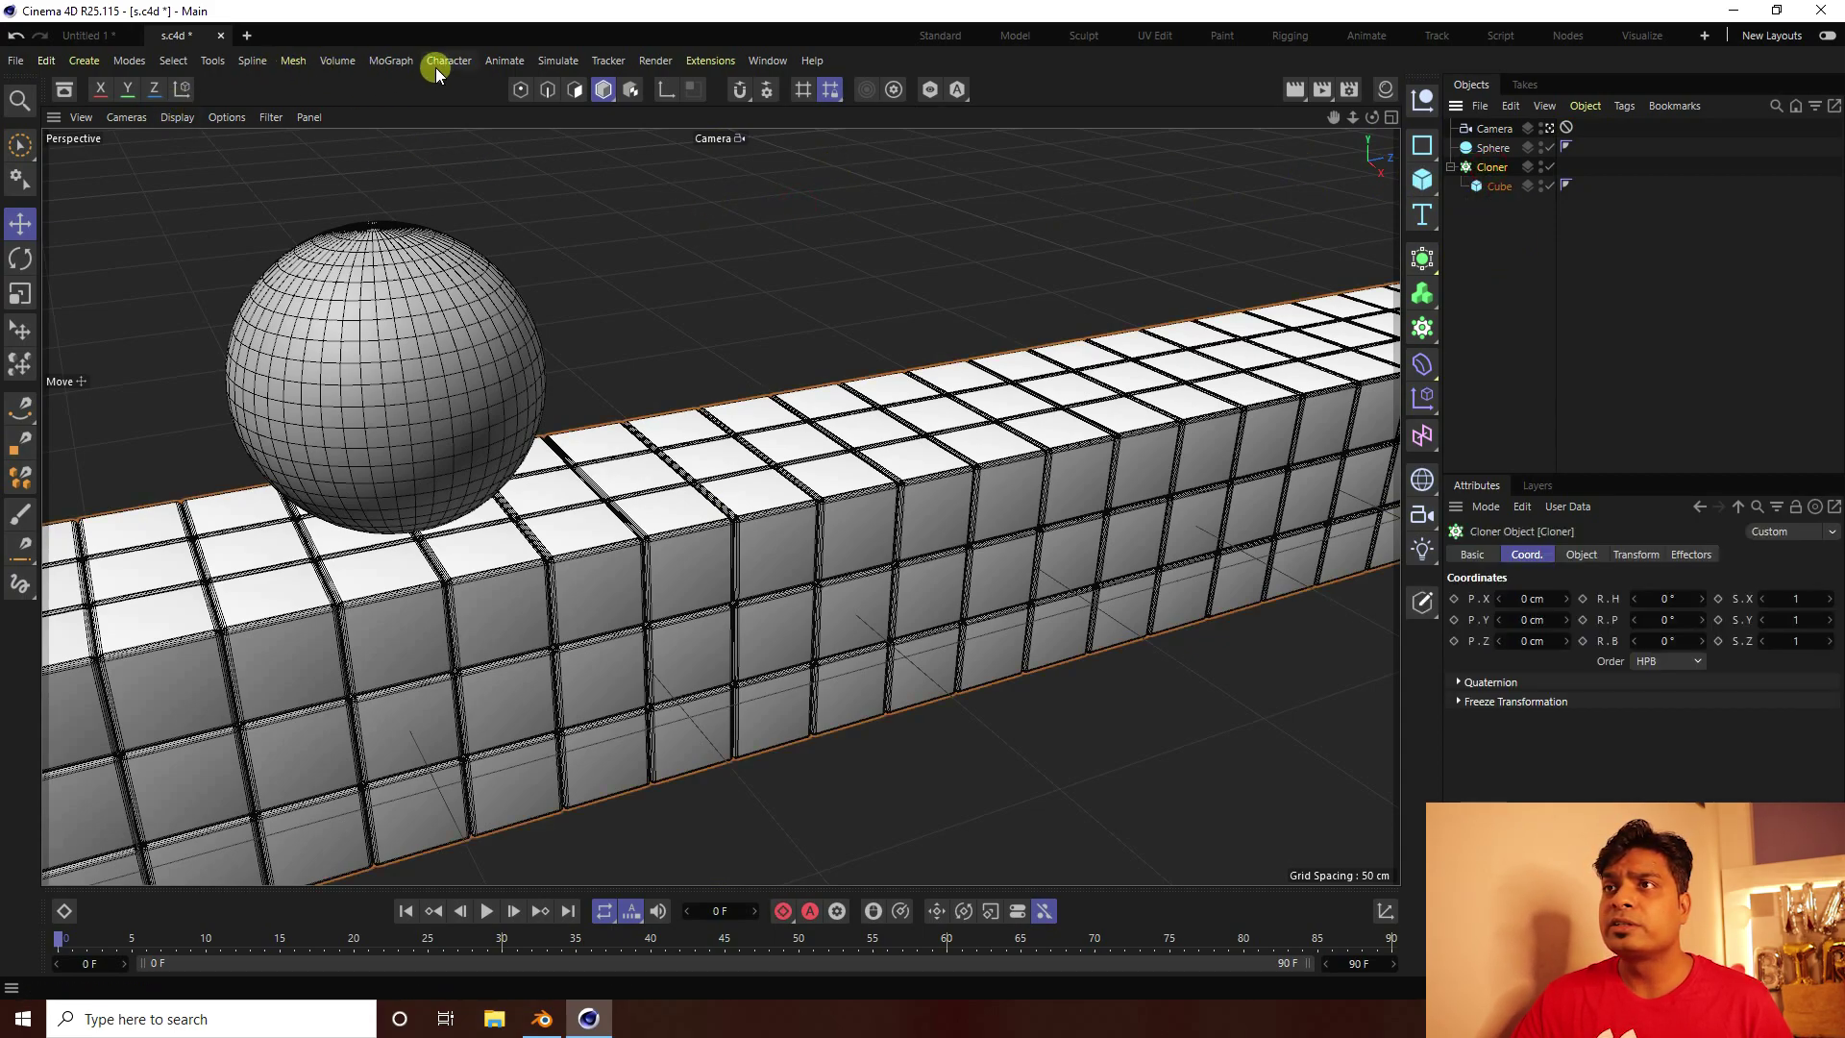
pyautogui.click(398, 62)
pyautogui.moveTo(411, 94)
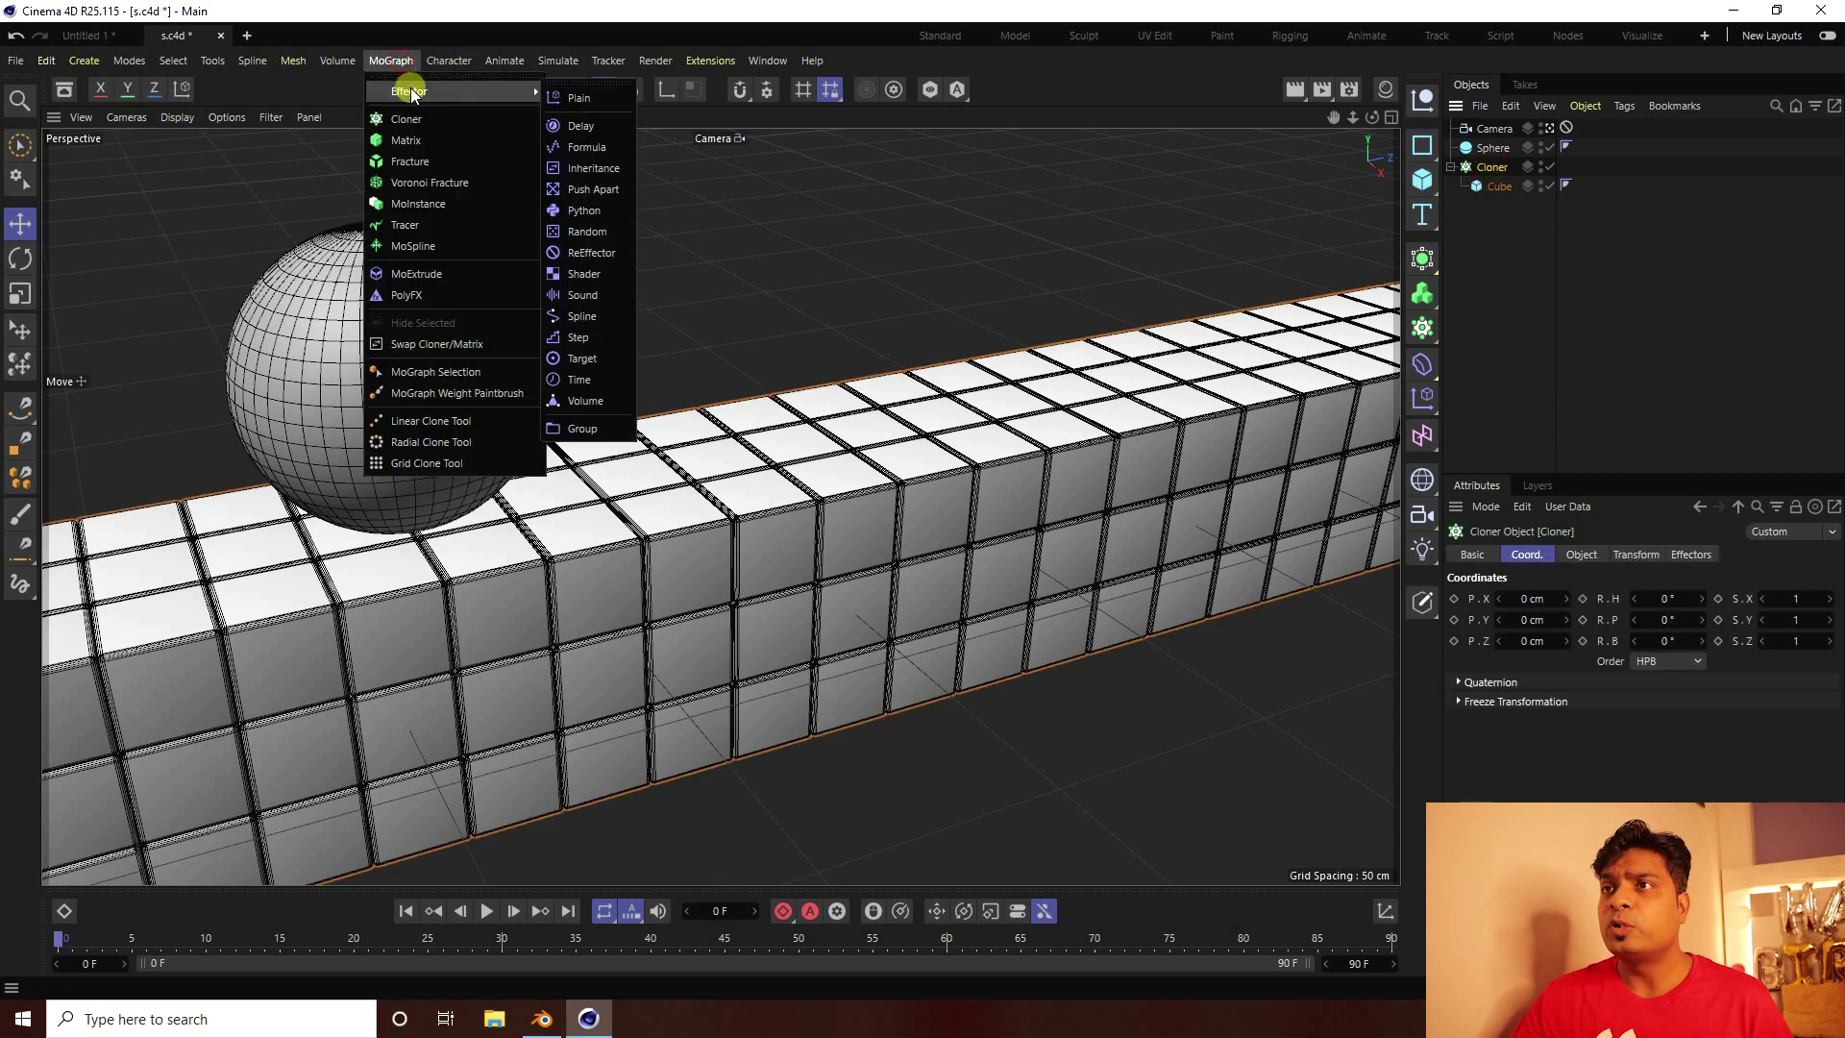
pyautogui.click(582, 358)
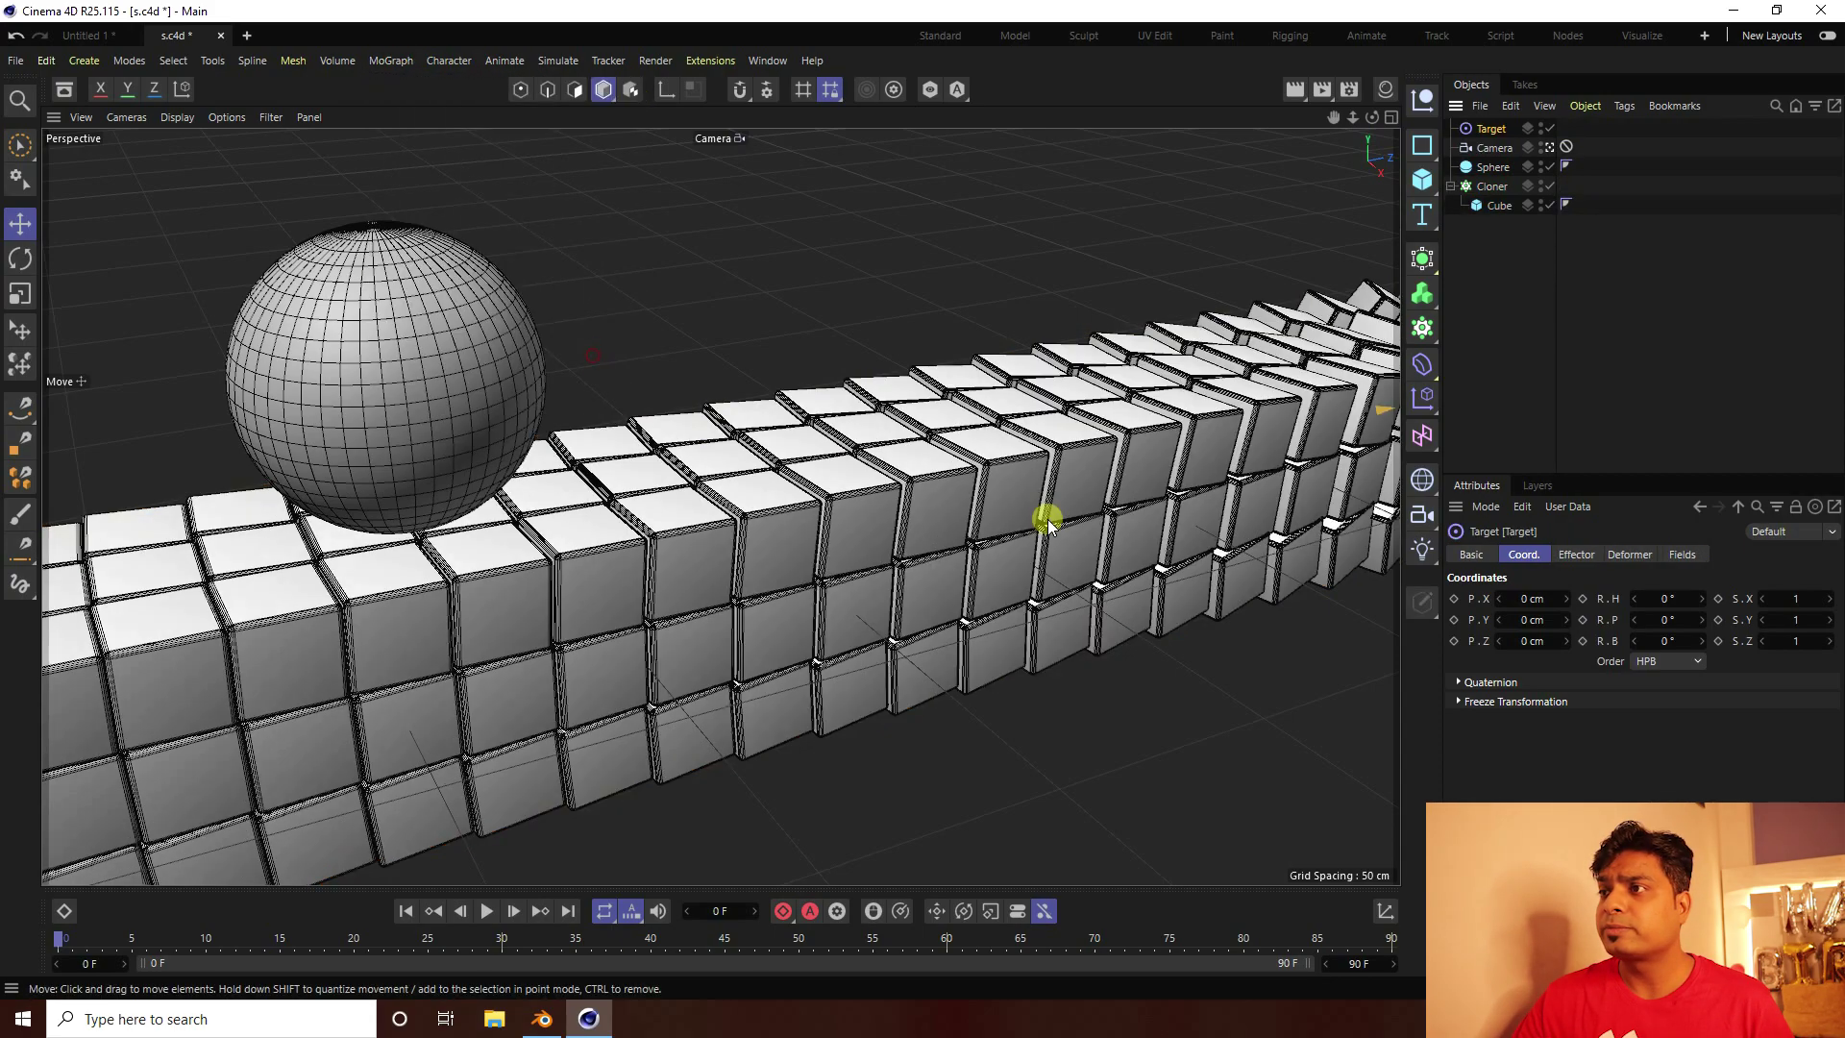
# Frame the Target effector in the default view and open its Fields options
pyautogui.middleClick(872, 506)
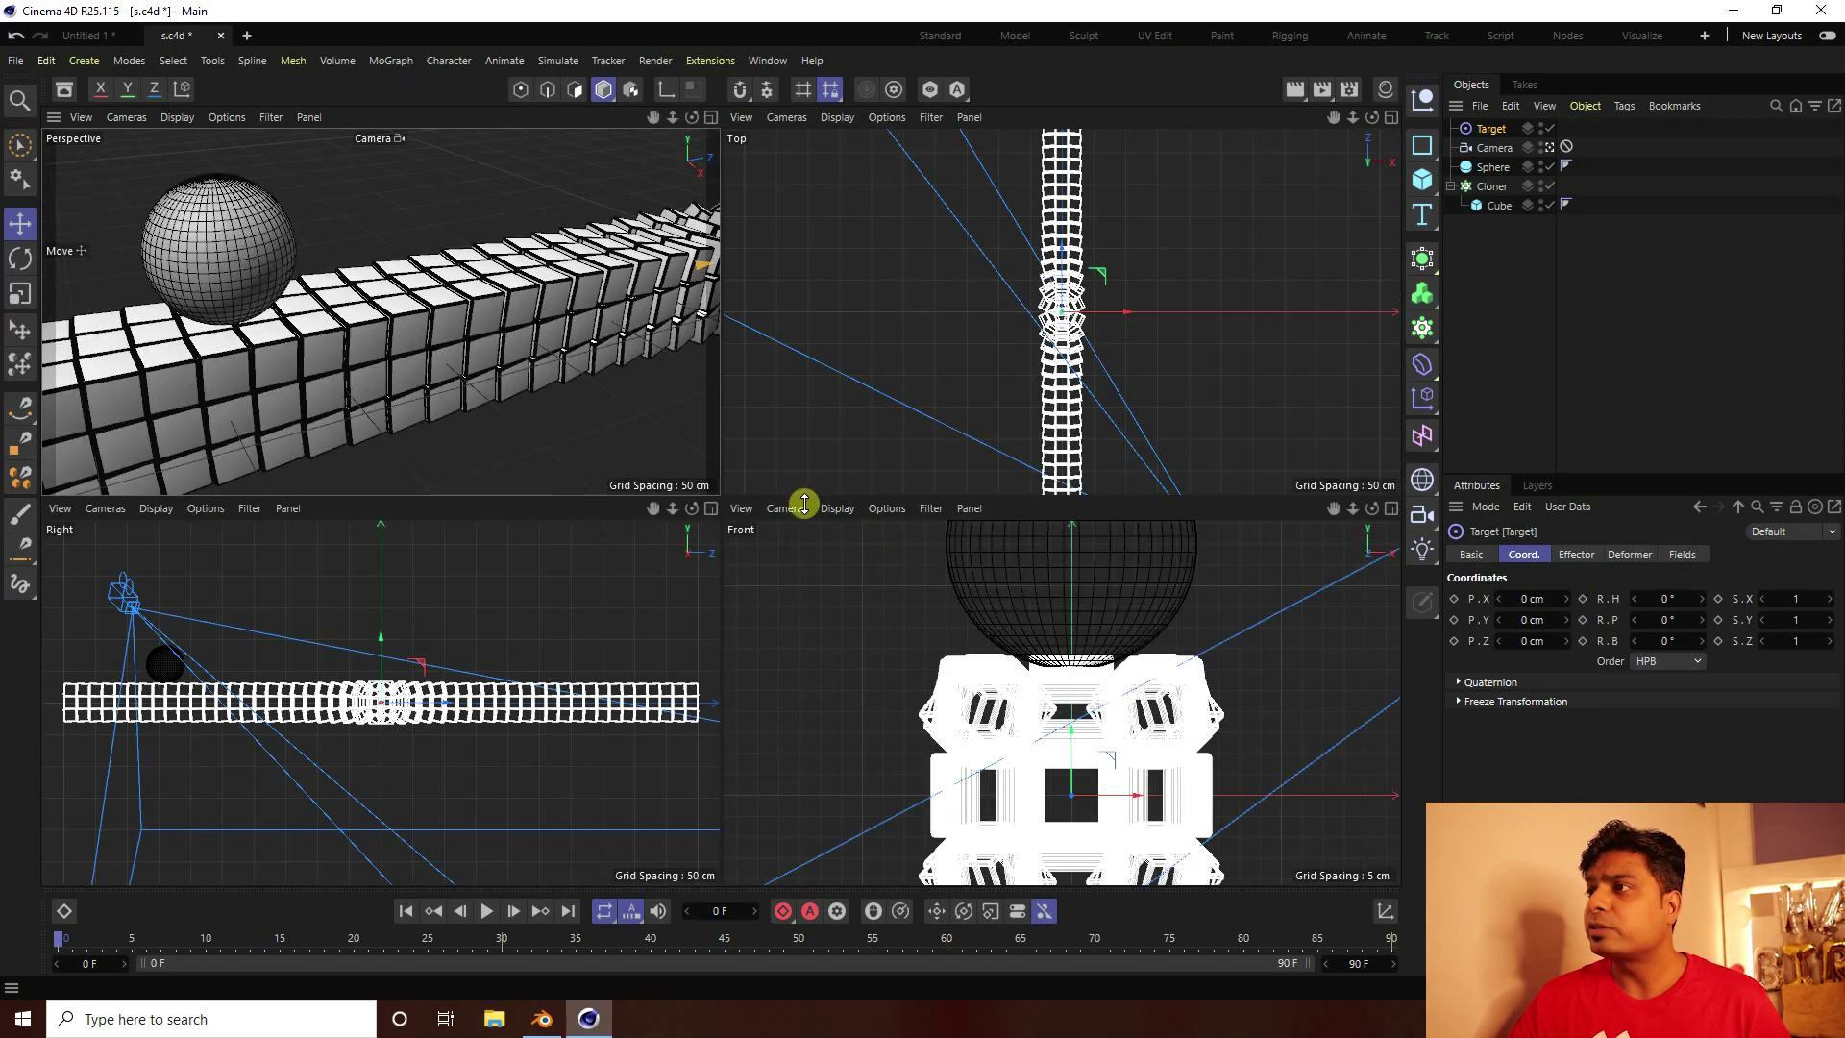
pyautogui.middleClick(552, 382)
pyautogui.click(1549, 147)
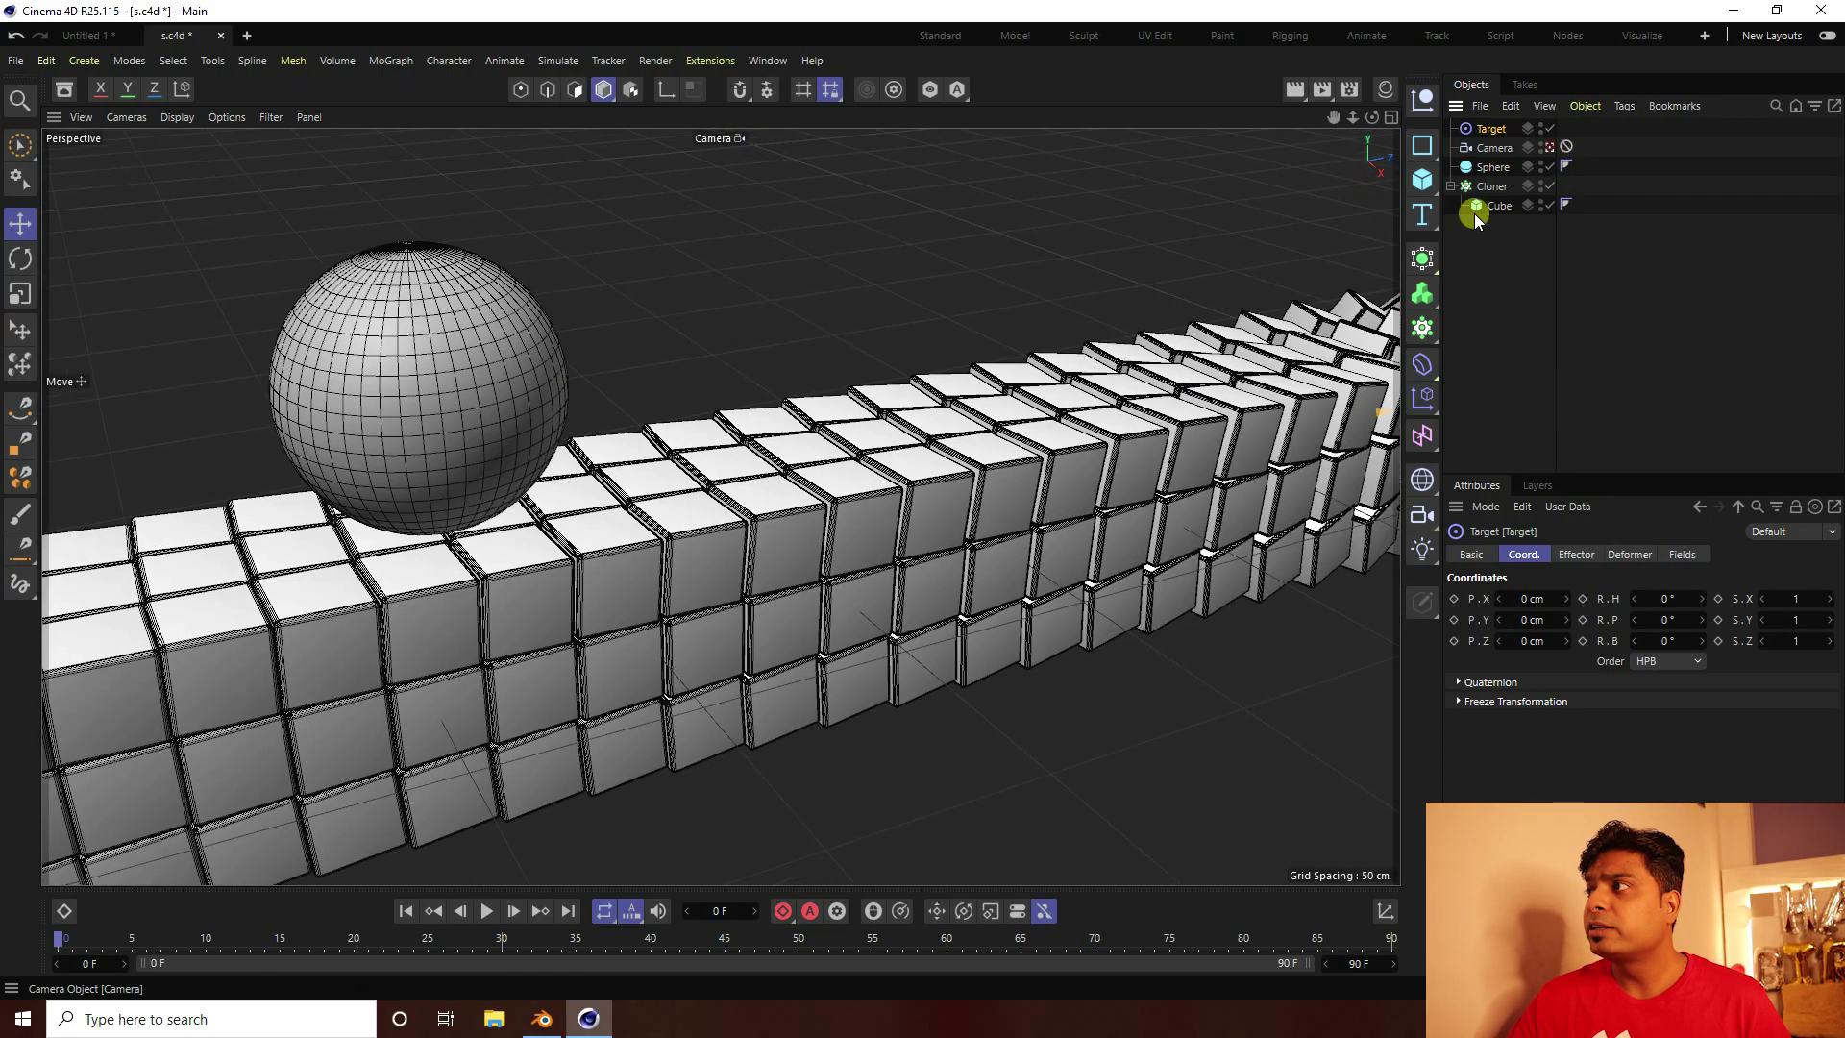
pyautogui.press('o')
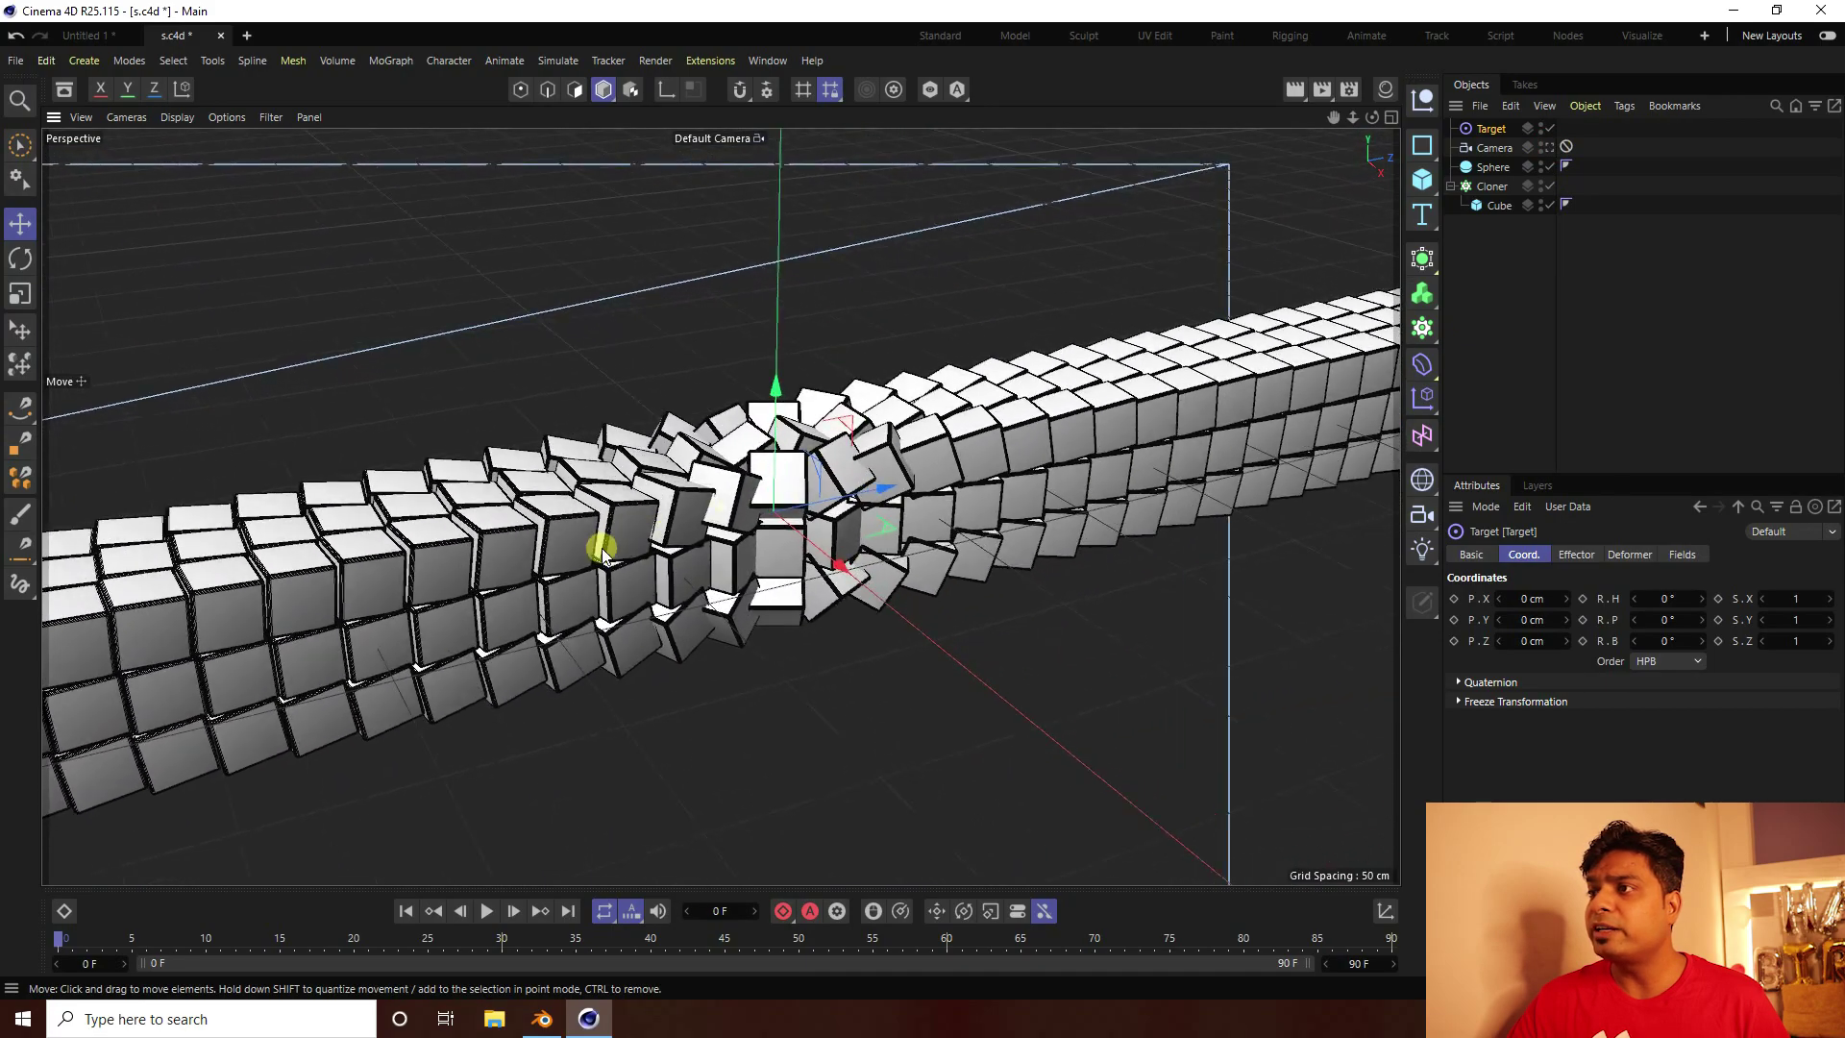
pyautogui.scroll(3, 898, 446)
pyautogui.scroll(-5, 902, 452)
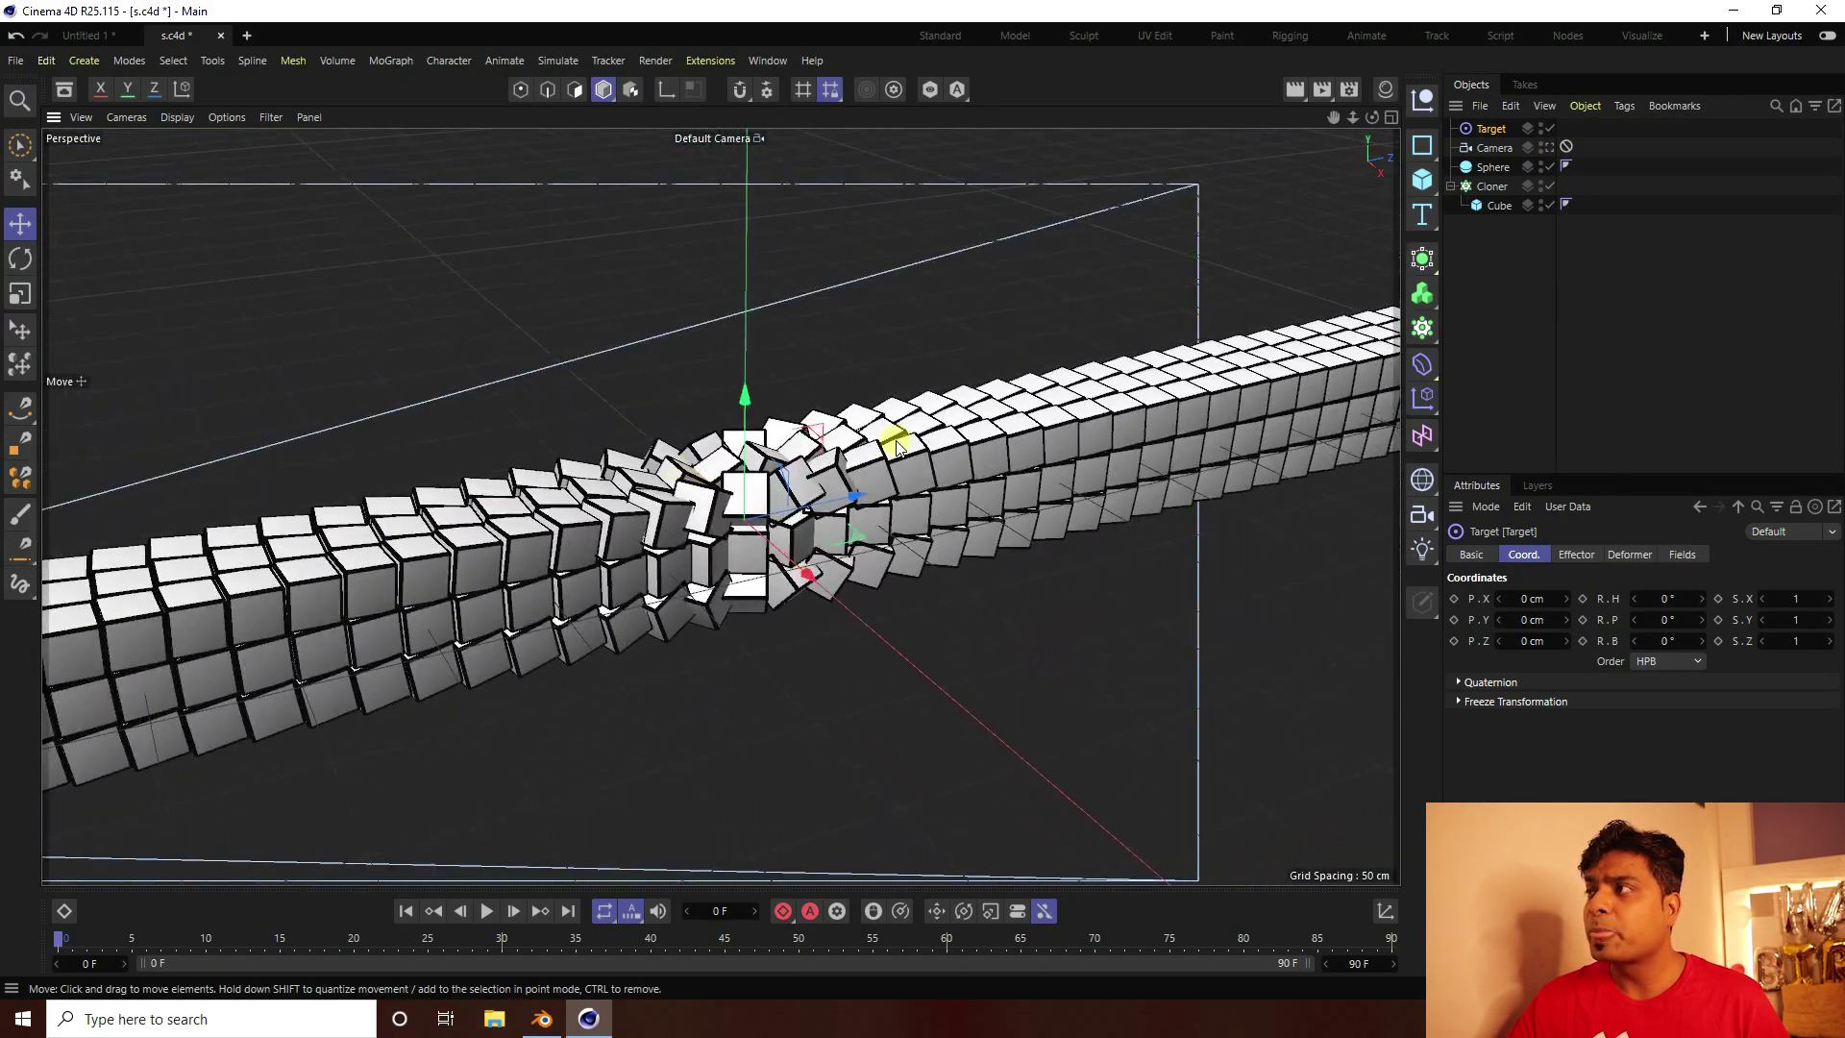
pyautogui.click(1681, 554)
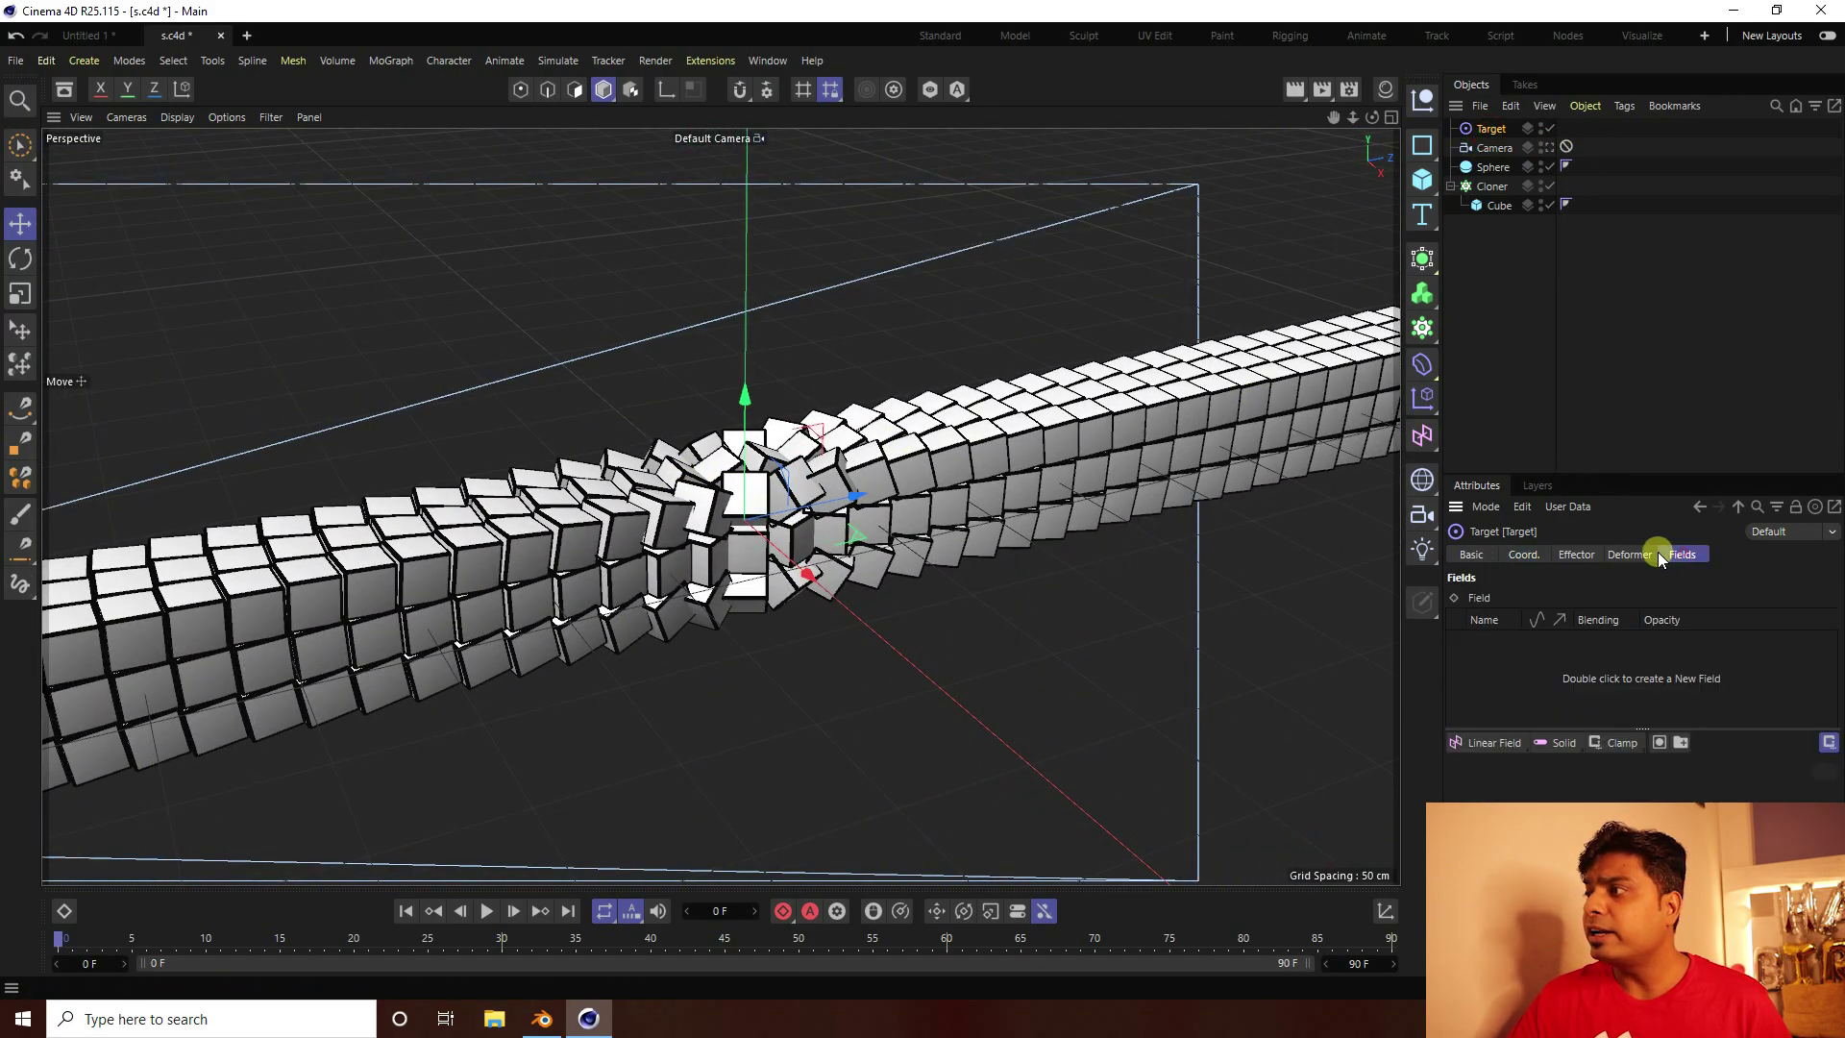
pyautogui.click(1506, 743)
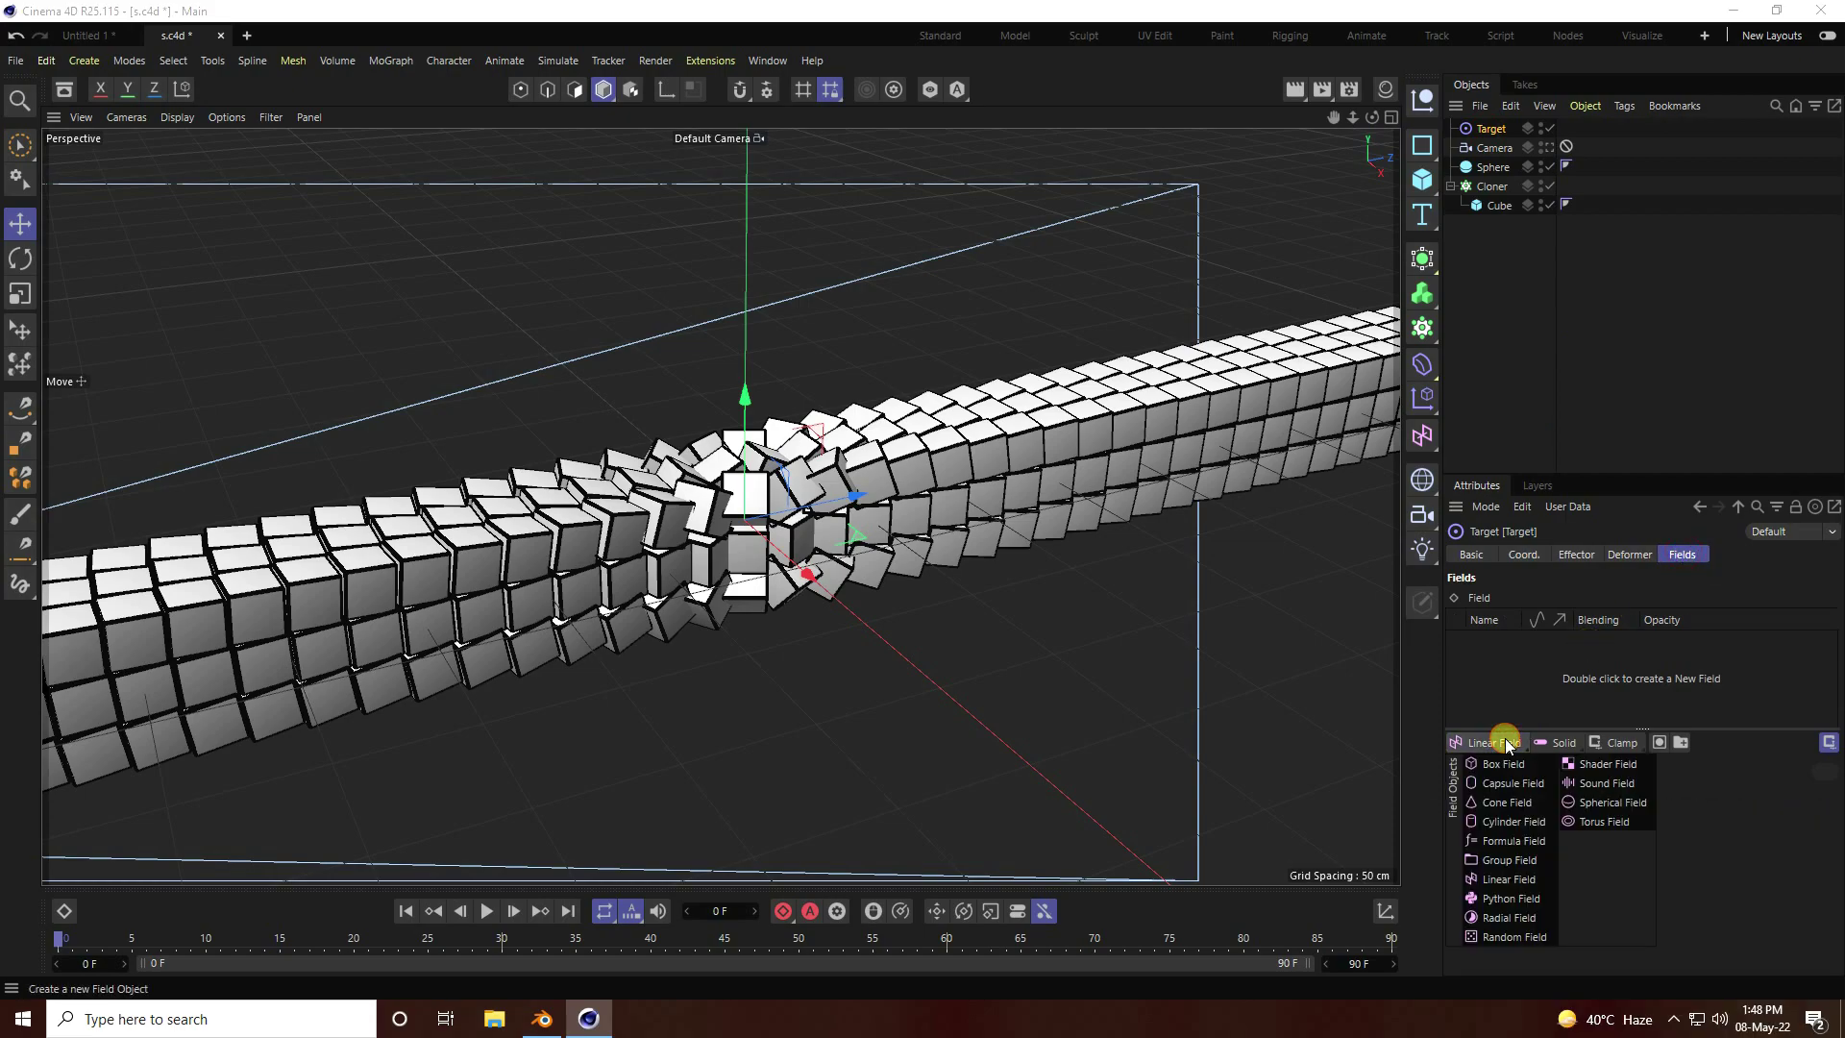
# Add a Linear Field to the Target effector pointing in the Z+ direction
pyautogui.click(1505, 741)
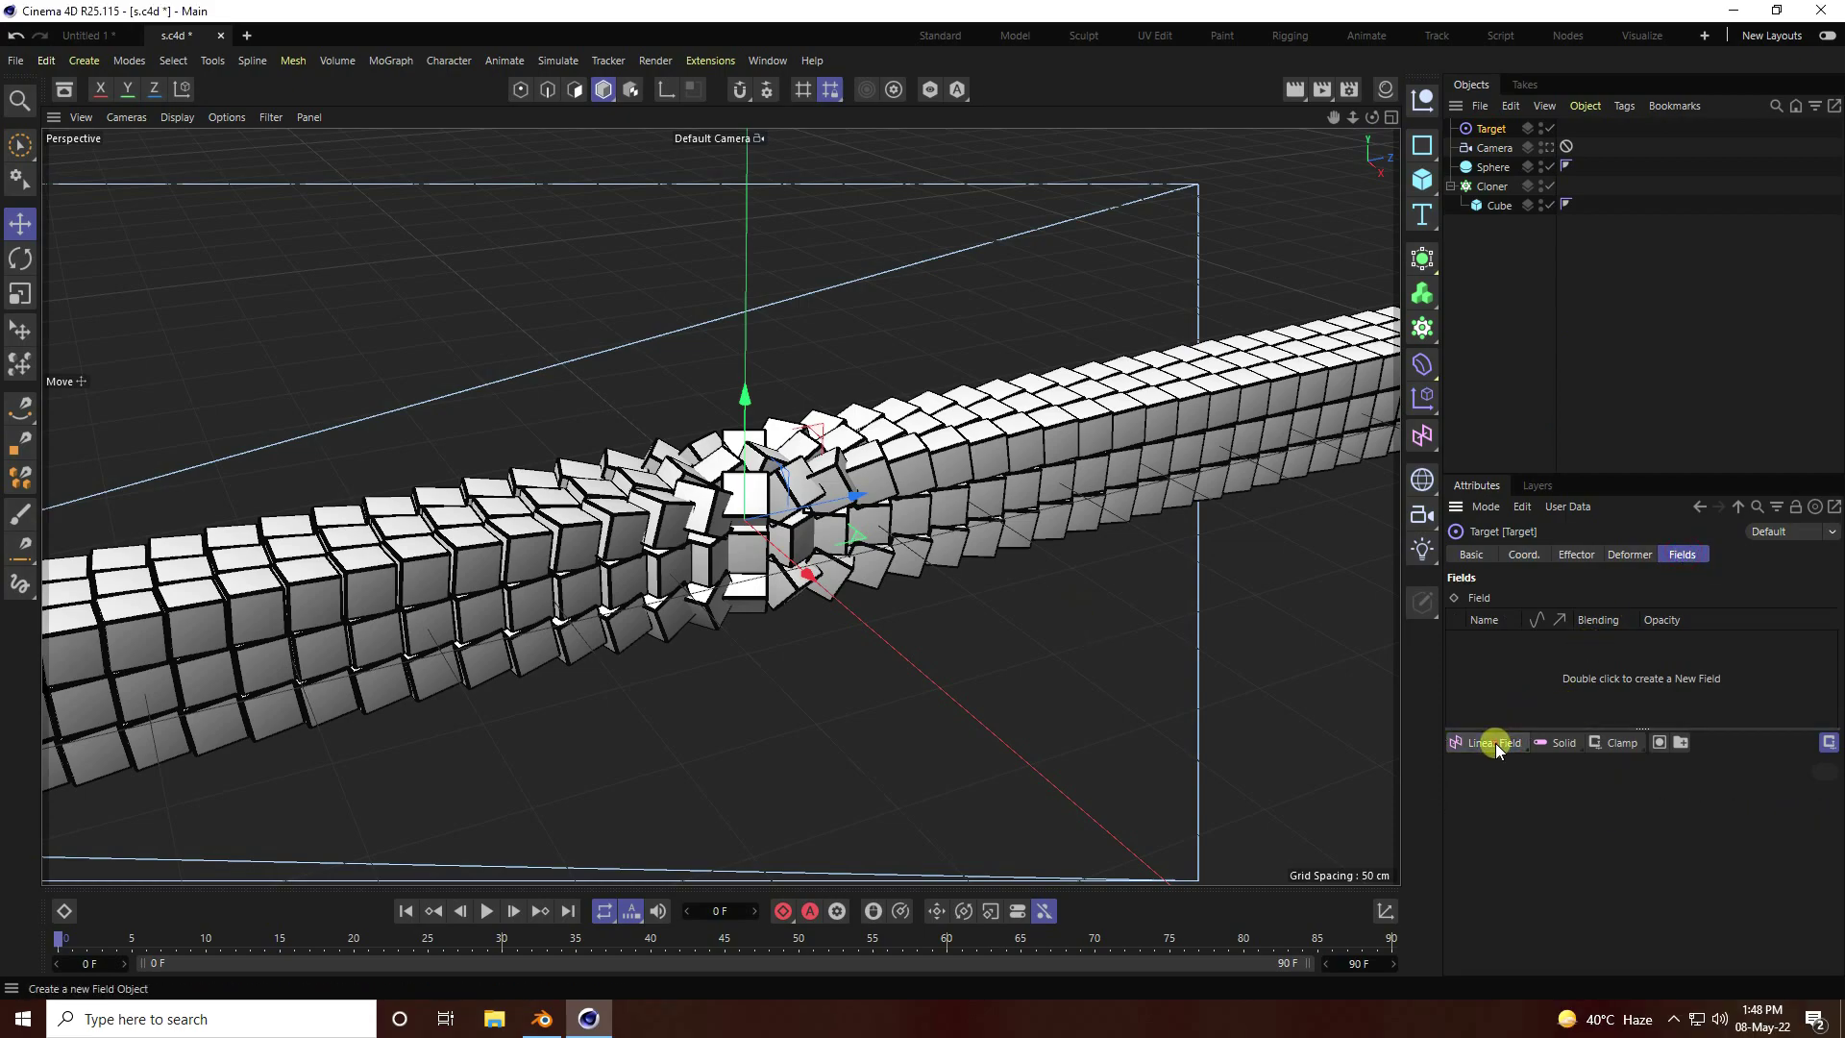
pyautogui.click(1495, 741)
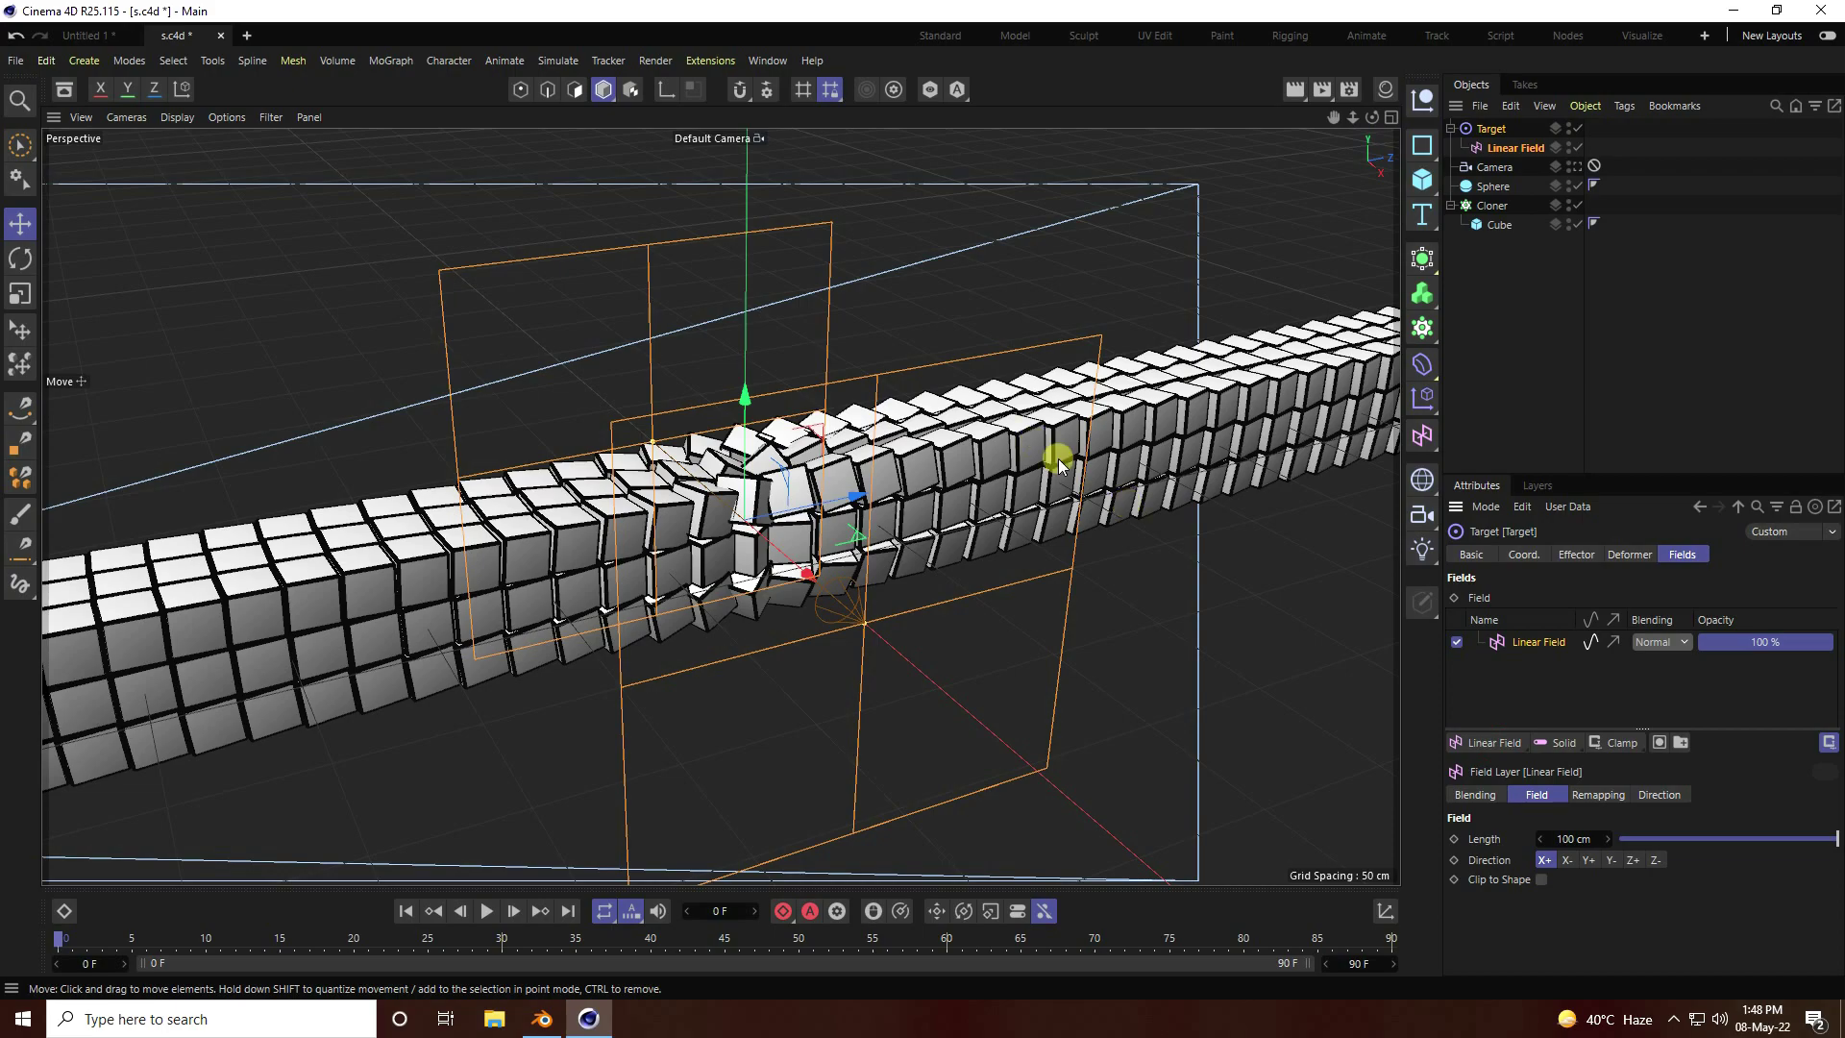
pyautogui.click(1633, 859)
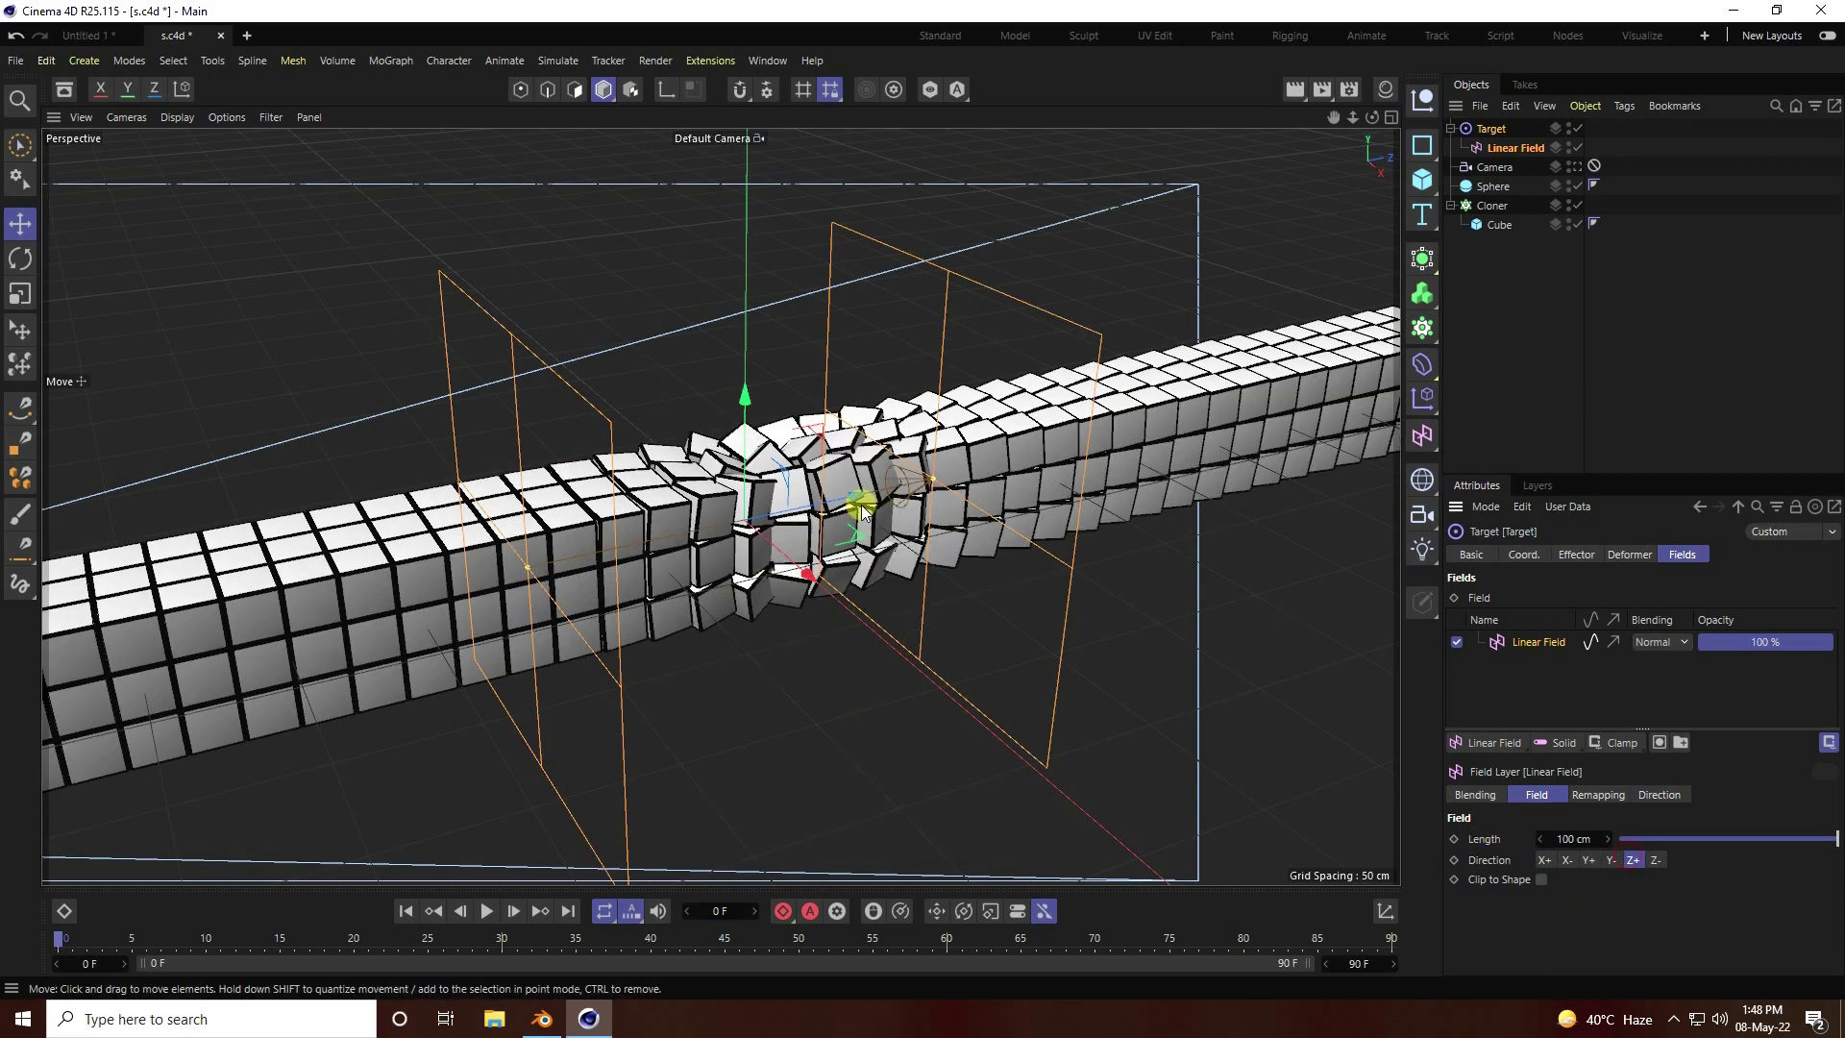
pyautogui.scroll(-5, 650, 493)
pyautogui.keyDown('alt'); pyautogui.moveTo(650, 493); pyautogui.dragTo(846, 493, button='middle'); pyautogui.keyUp('alt')
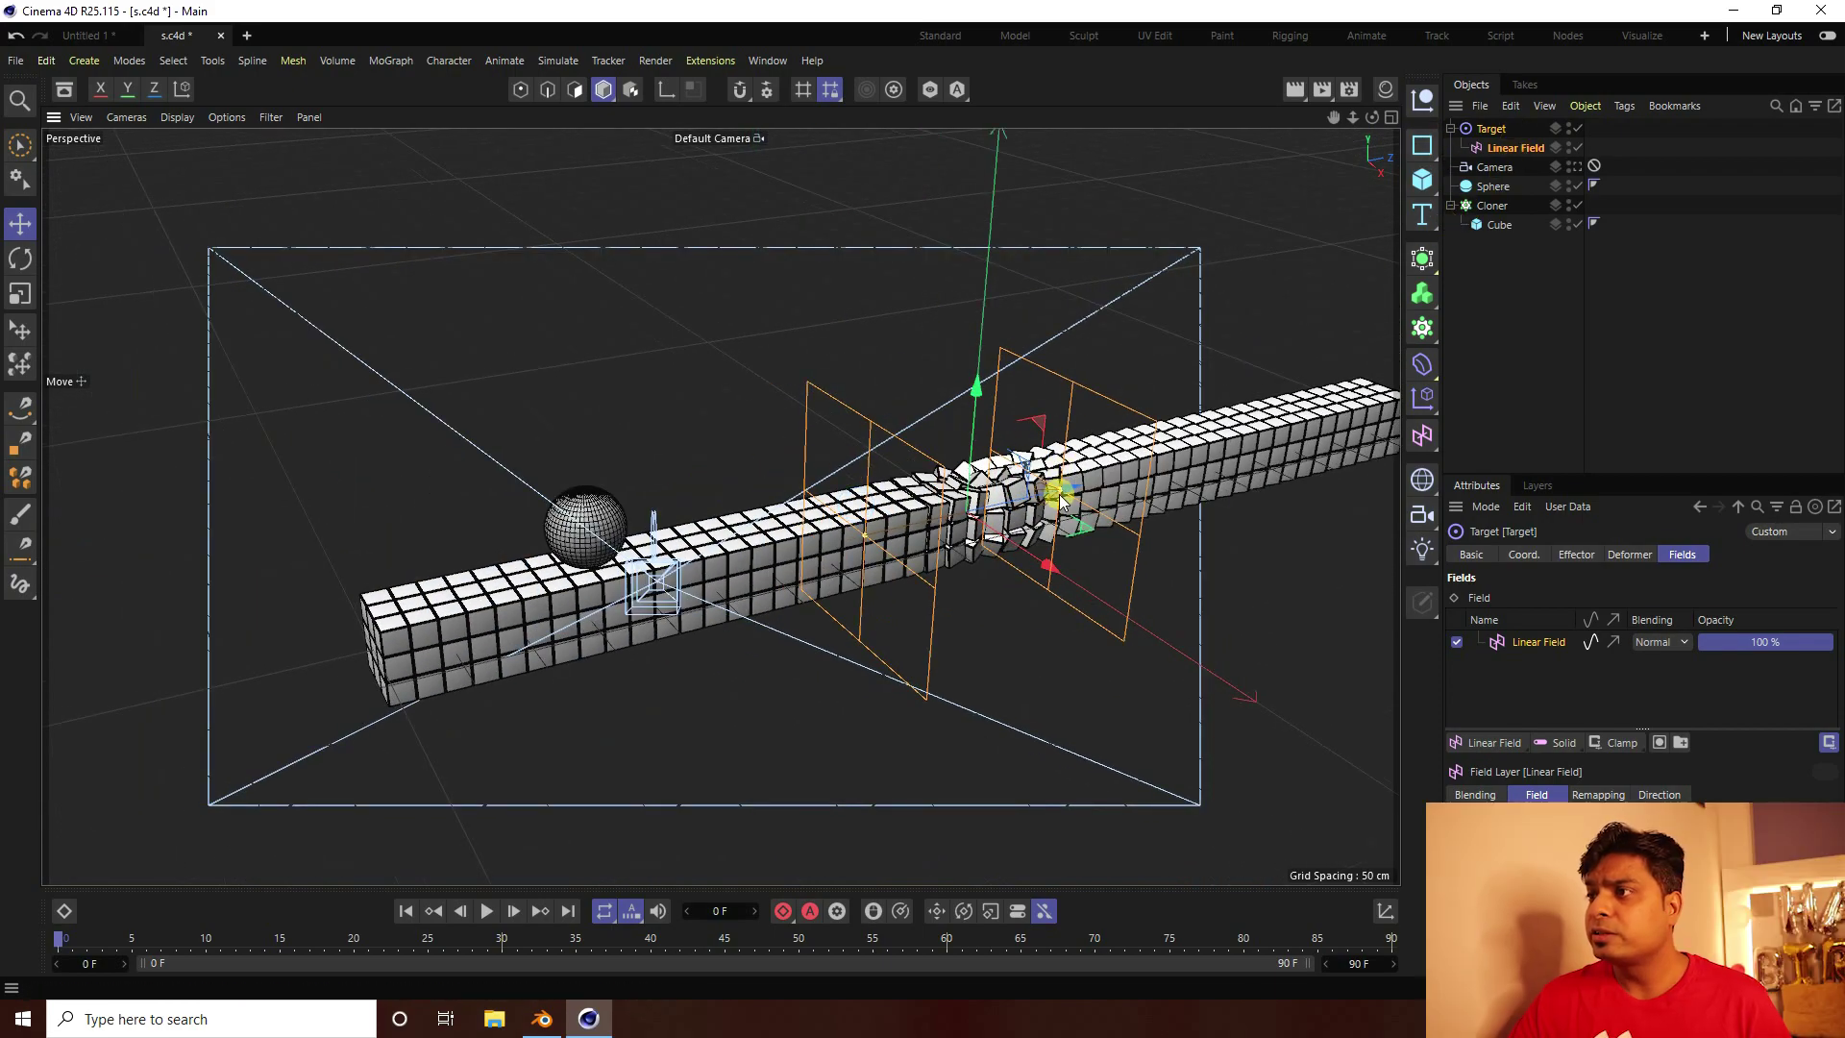
# Move the Target toward the sphere and shorten the Linear Field's length
pyautogui.click(1491, 127)
pyautogui.moveTo(1065, 490); pyautogui.dragTo(706, 533)
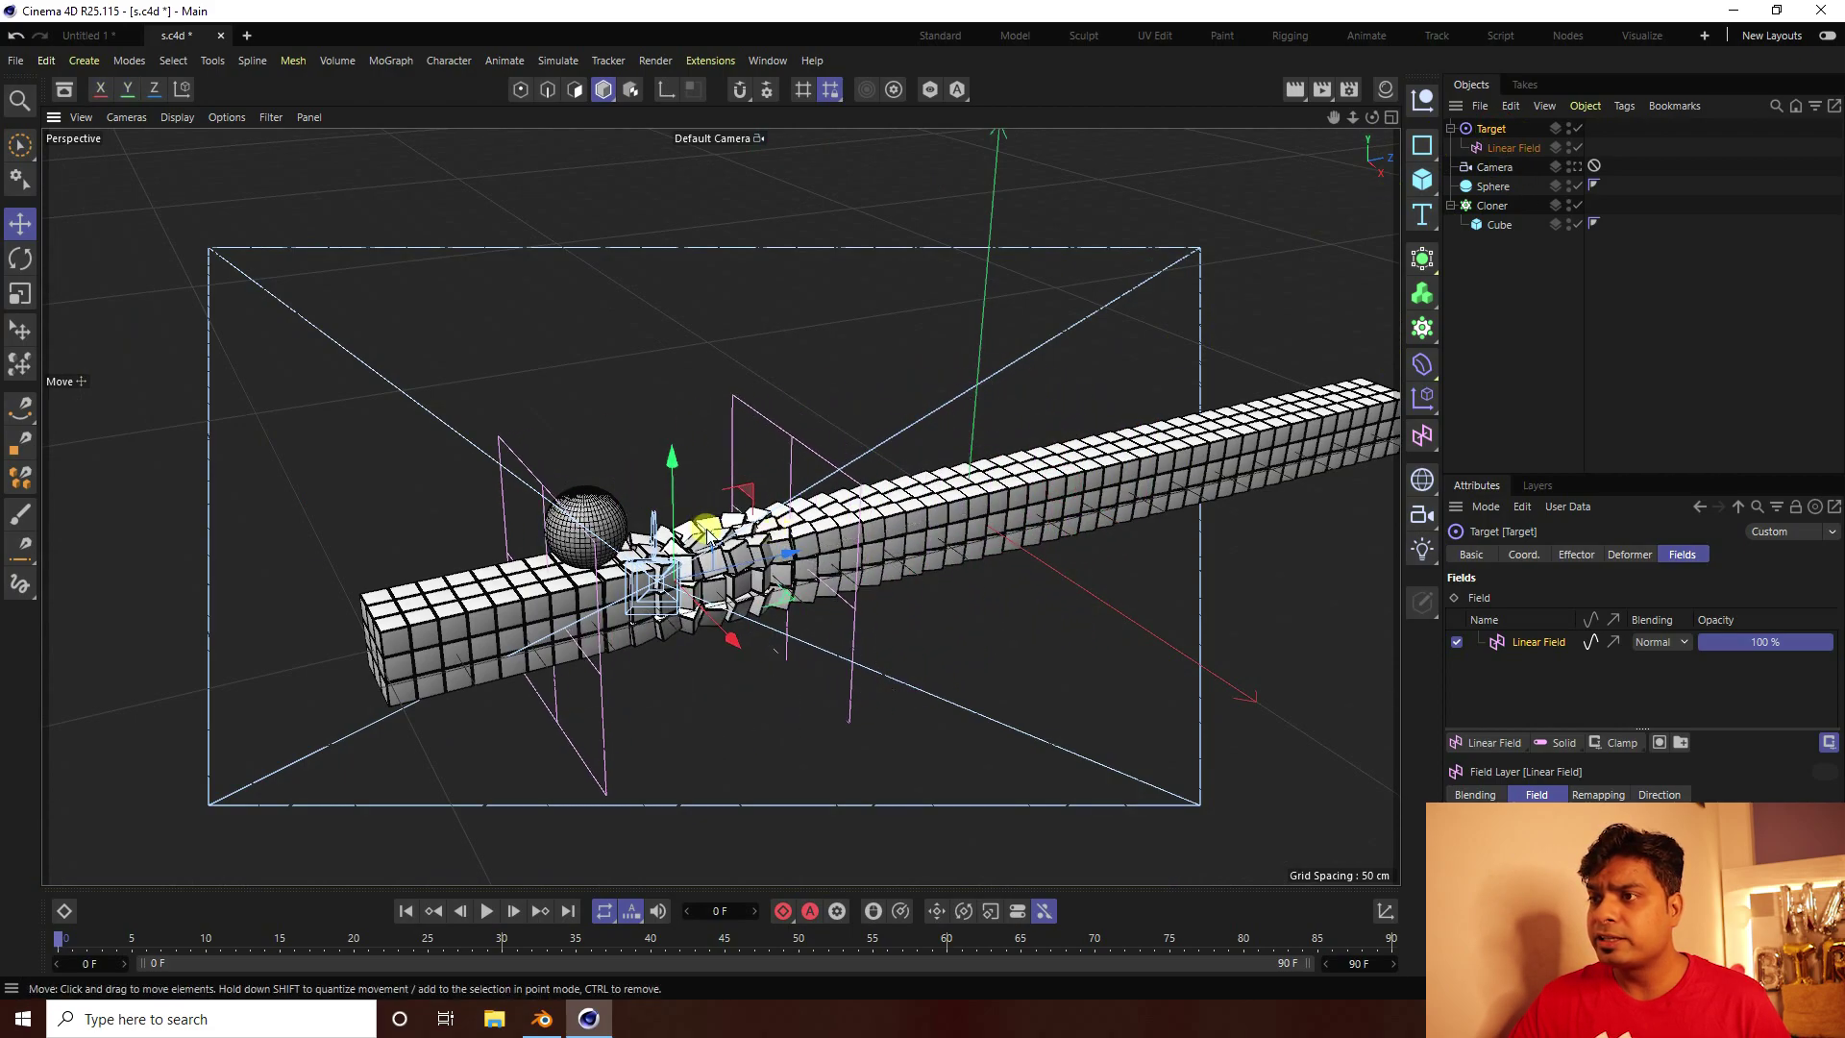
pyautogui.scroll(5, 845, 461)
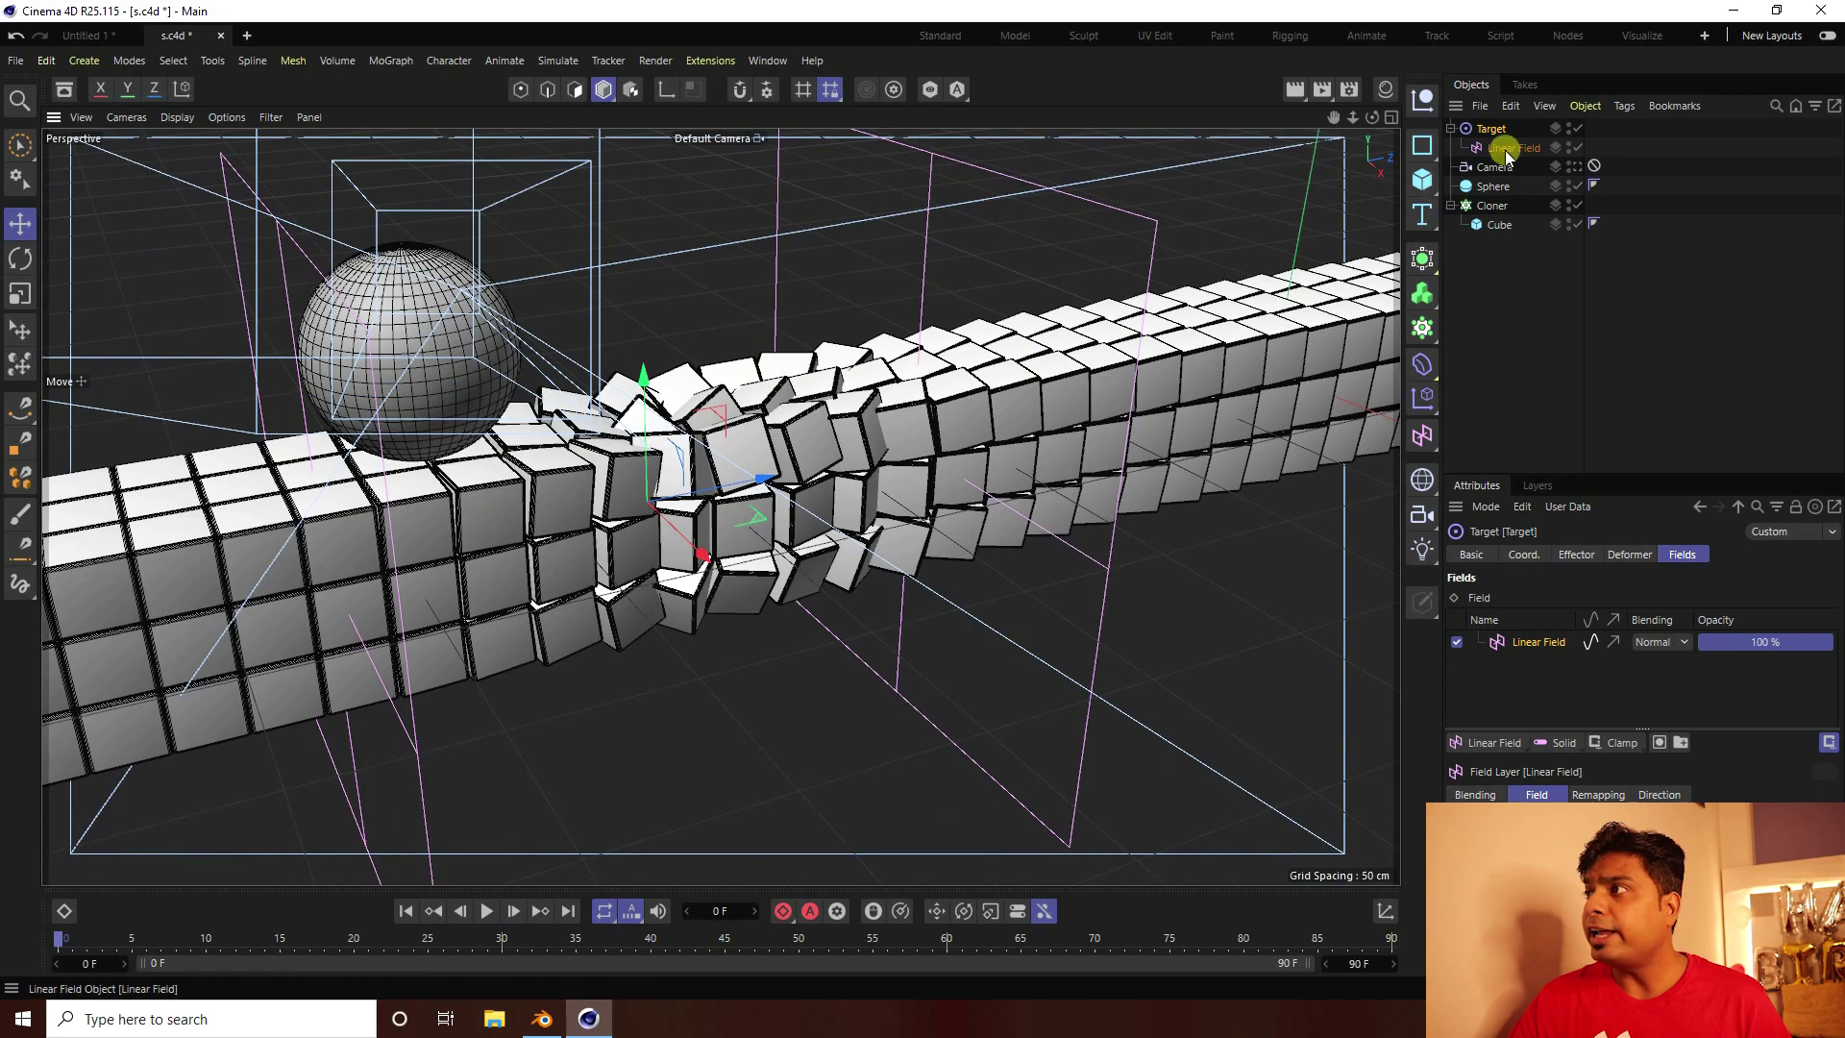
pyautogui.click(1509, 148)
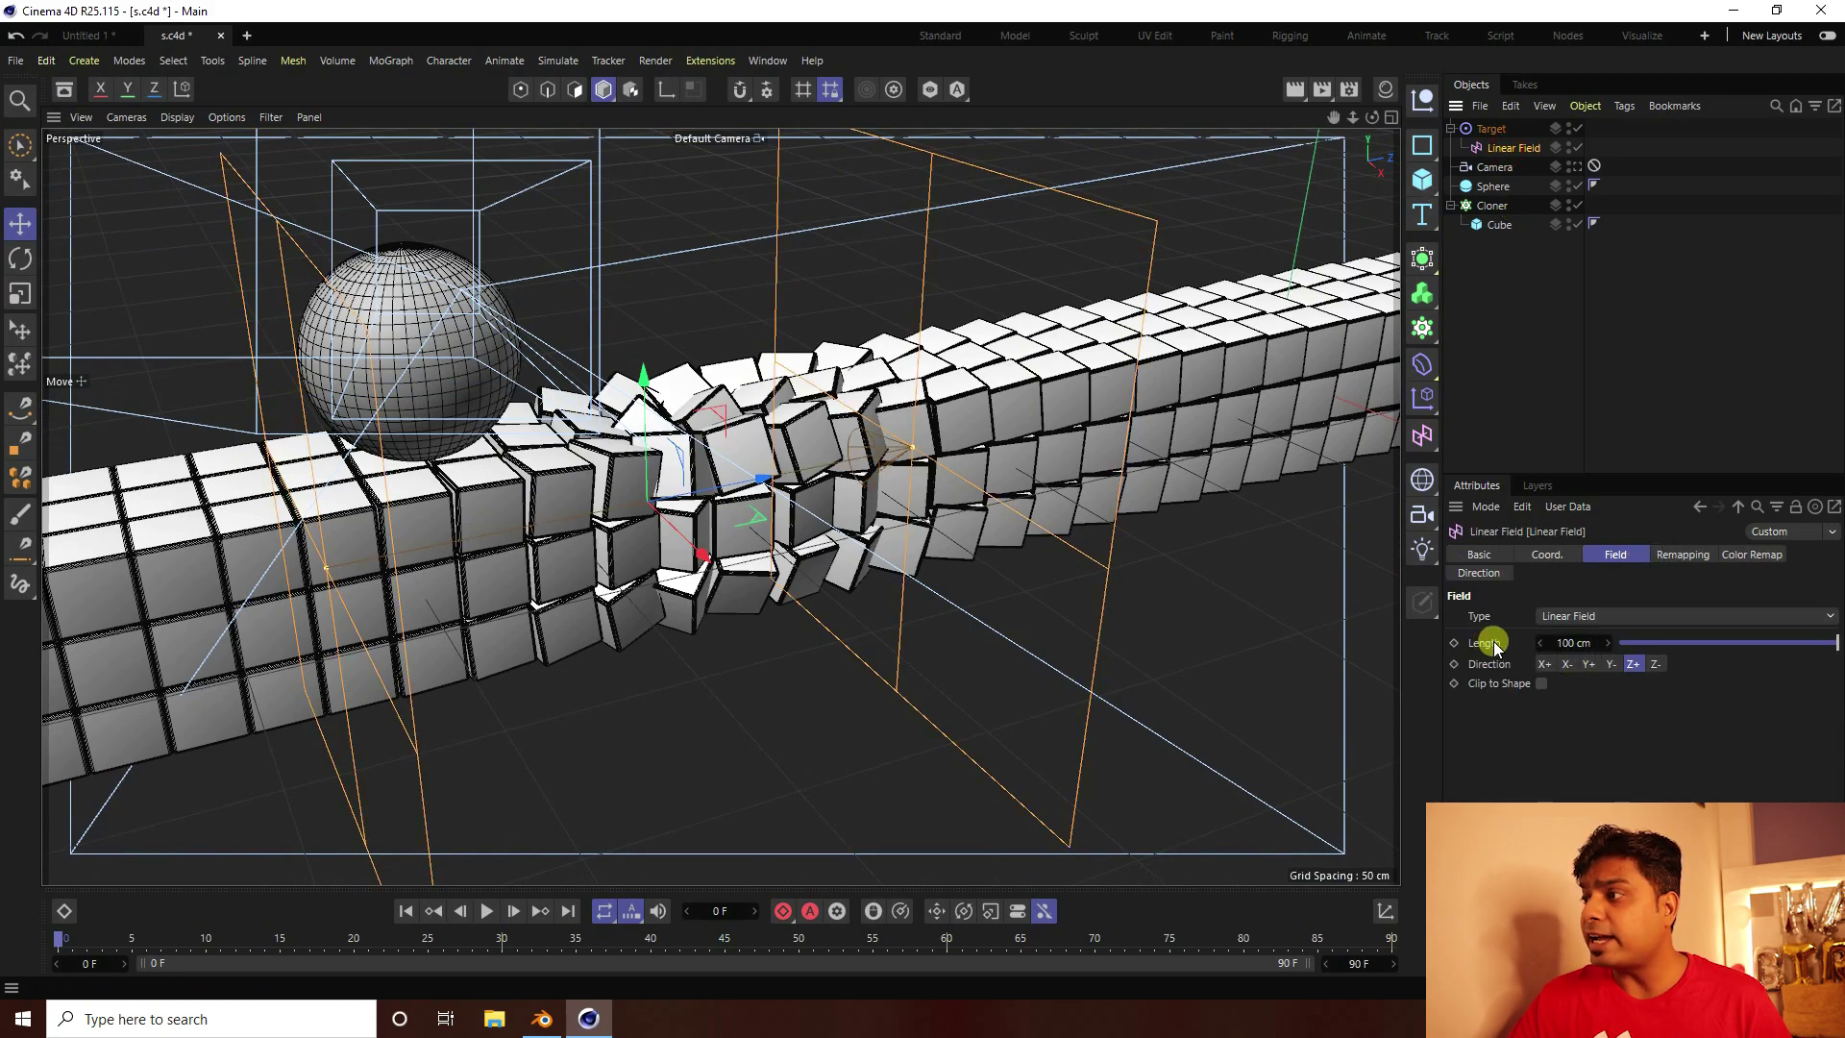
pyautogui.moveTo(1712, 646)
pyautogui.mouseDown()
pyautogui.moveTo(1790, 642)
pyautogui.moveTo(1683, 644)
pyautogui.mouseUp()
# Set the Linear Field length to 30 cm and maximise the Right view
pyautogui.click(1610, 642)
pyautogui.middleClick(851, 582)
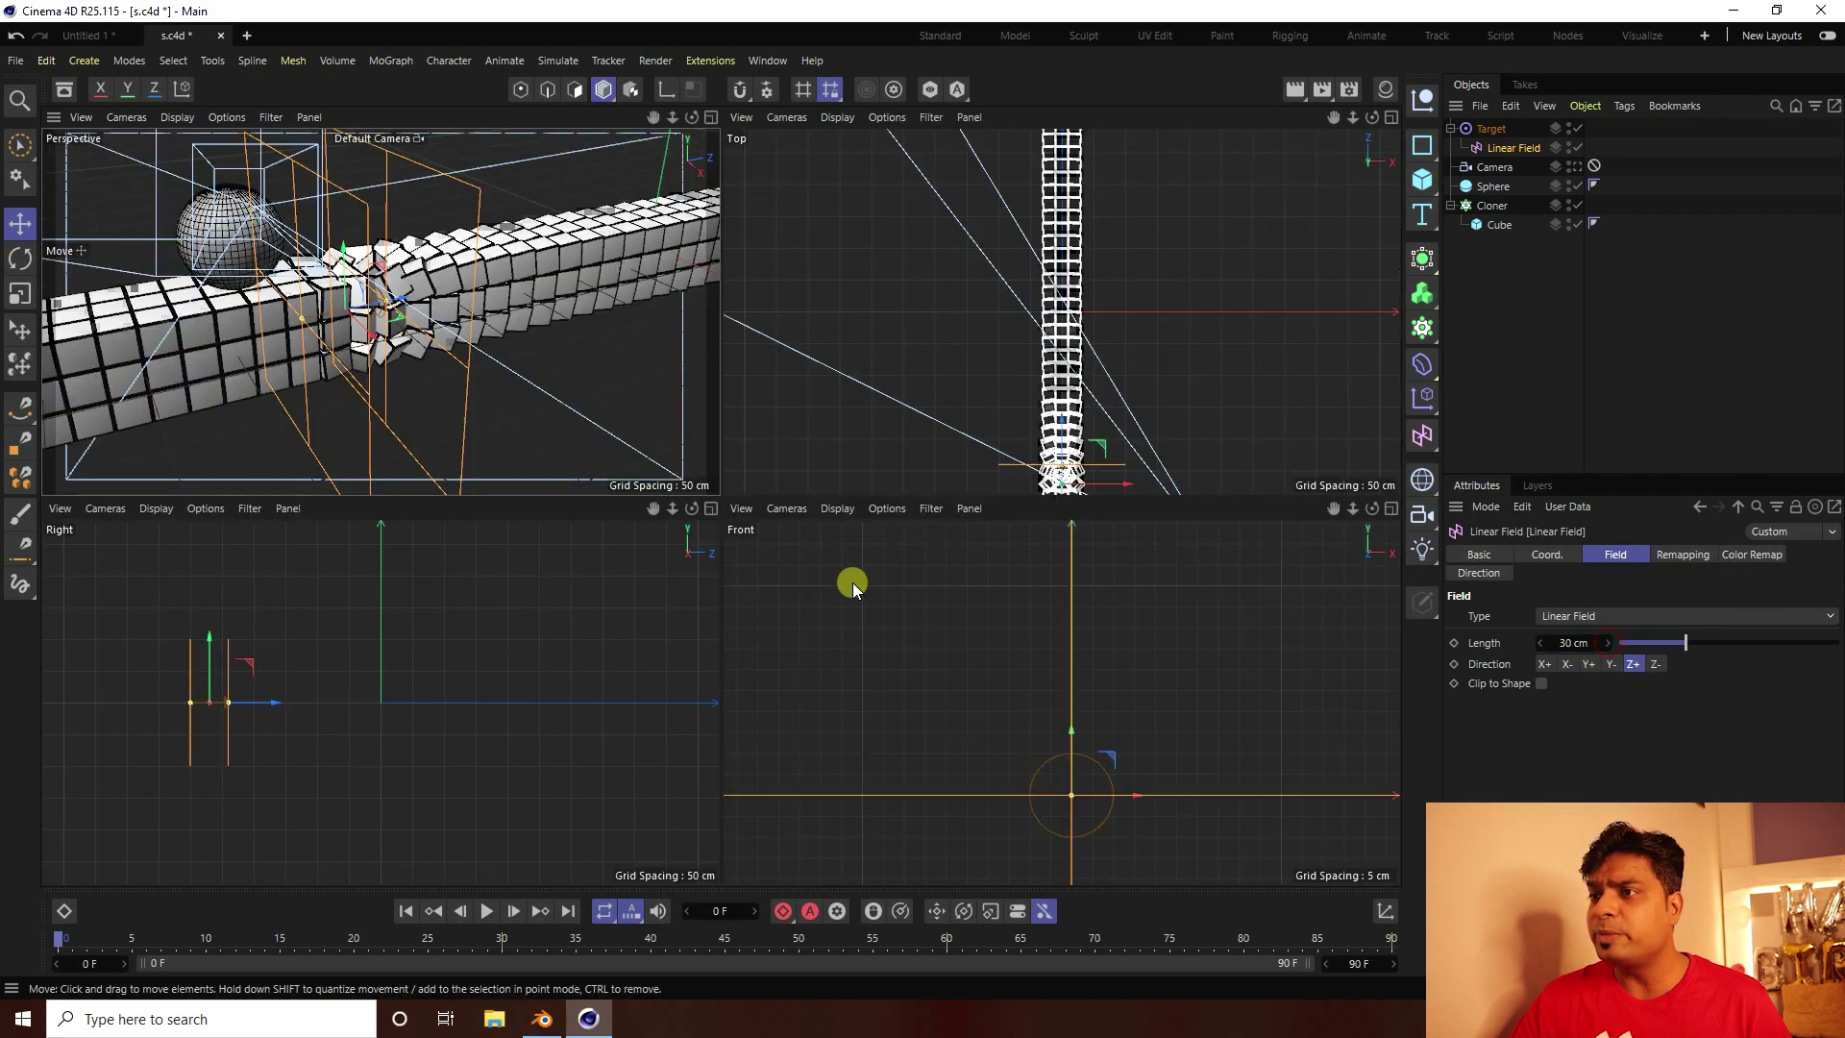
pyautogui.middleClick(267, 665)
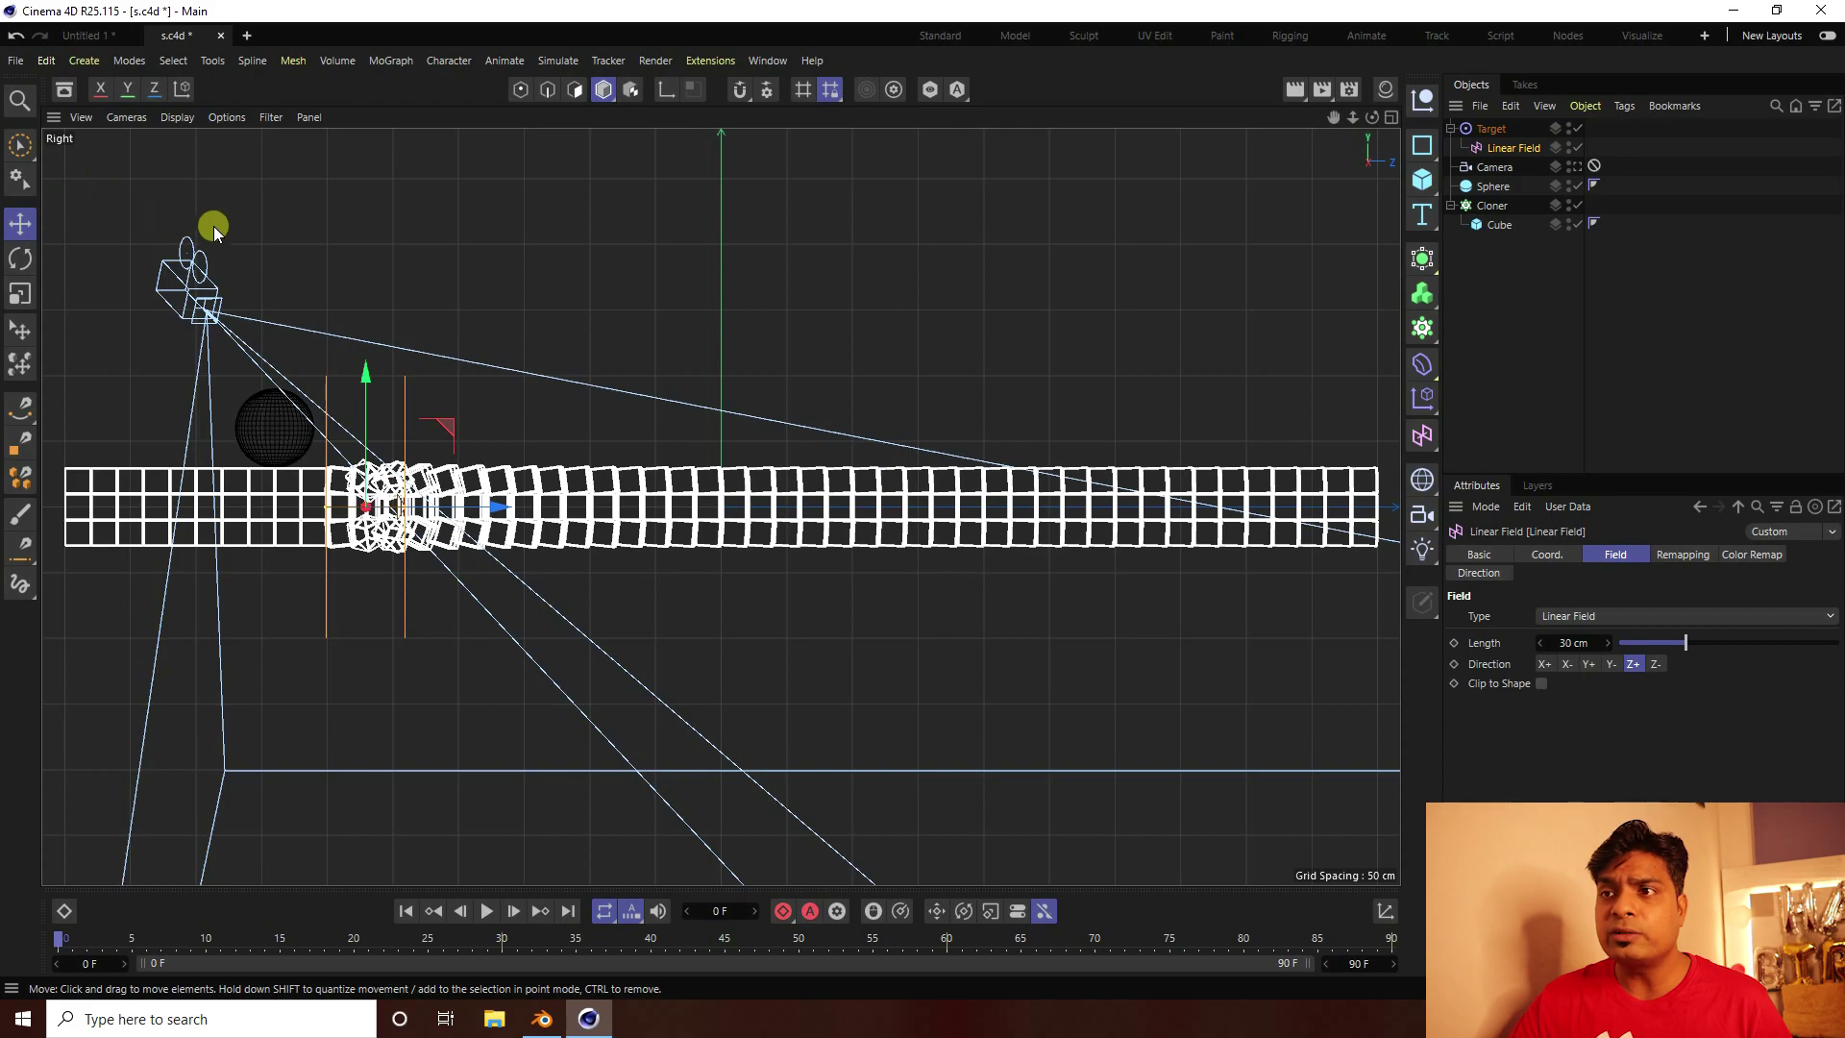
pyautogui.scroll(-1, 181, 252)
pyautogui.scroll(5, 240, 364)
pyautogui.scroll(2, 293, 558)
pyautogui.click(1544, 556)
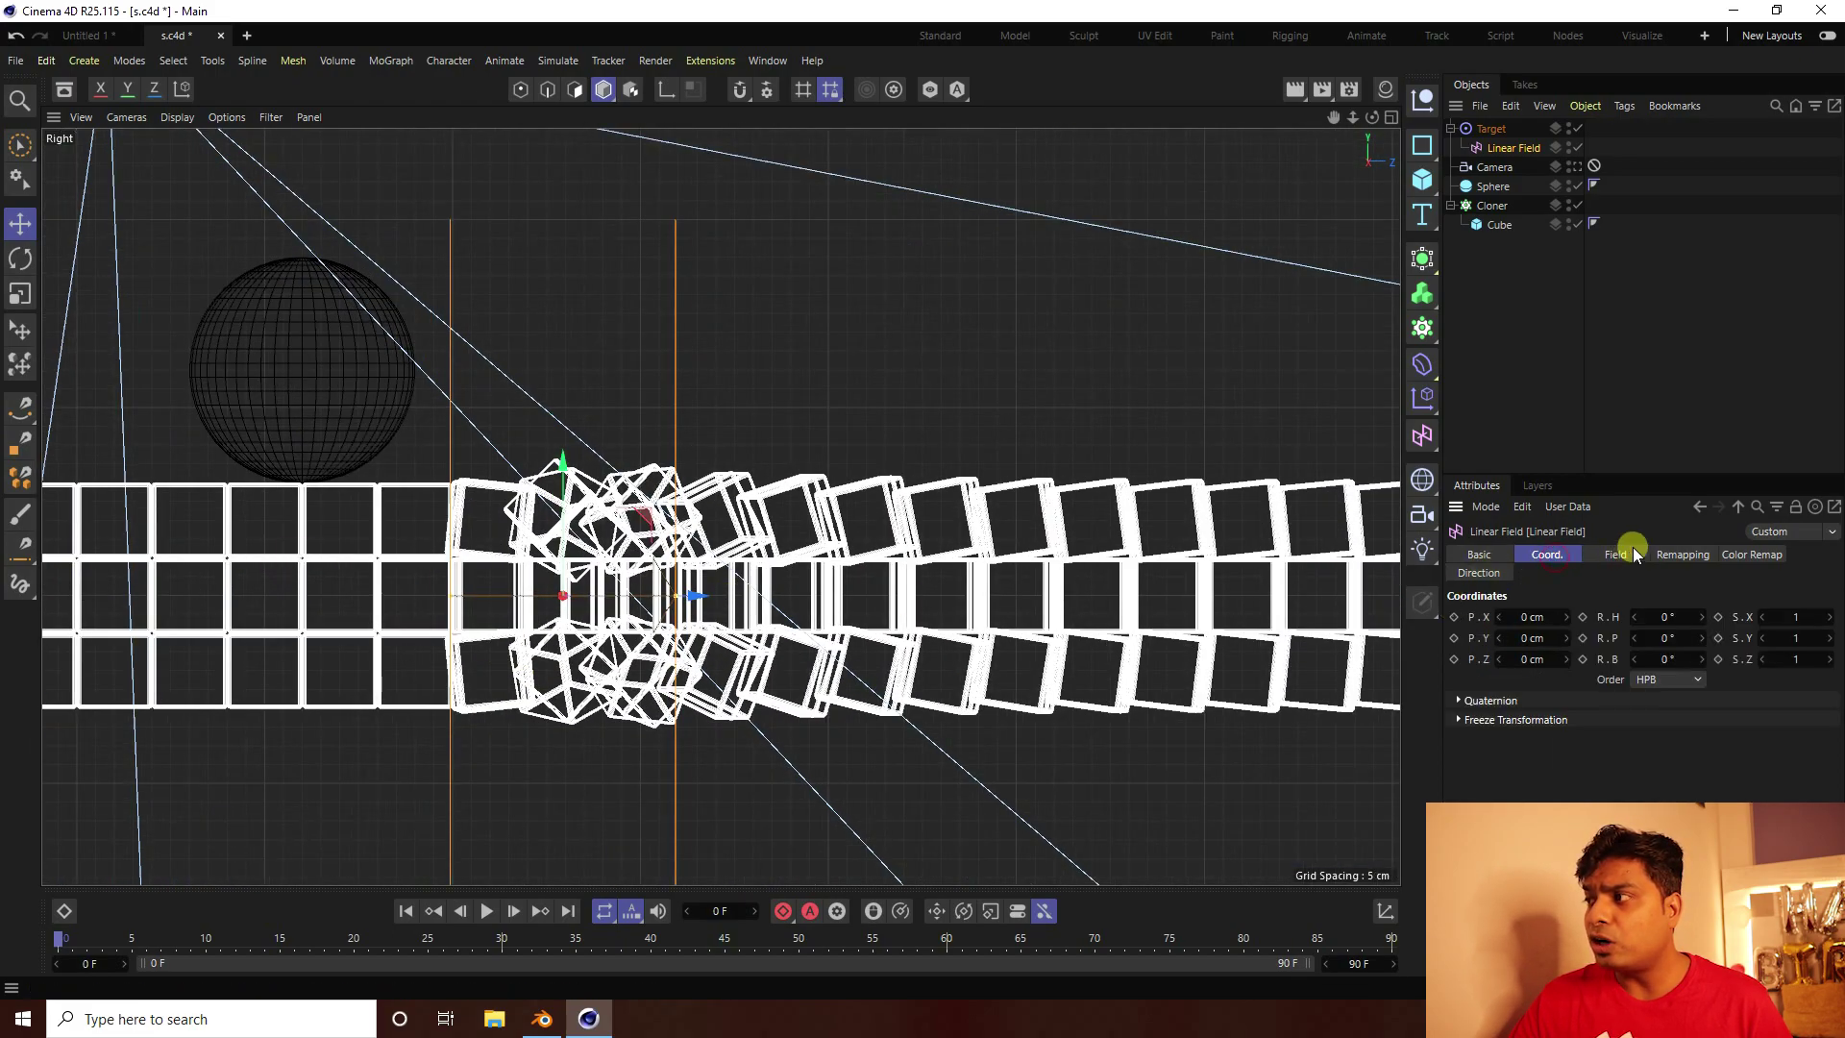
# Place the Target effector at Z −280 cm and show its Effector settings
pyautogui.click(1461, 123)
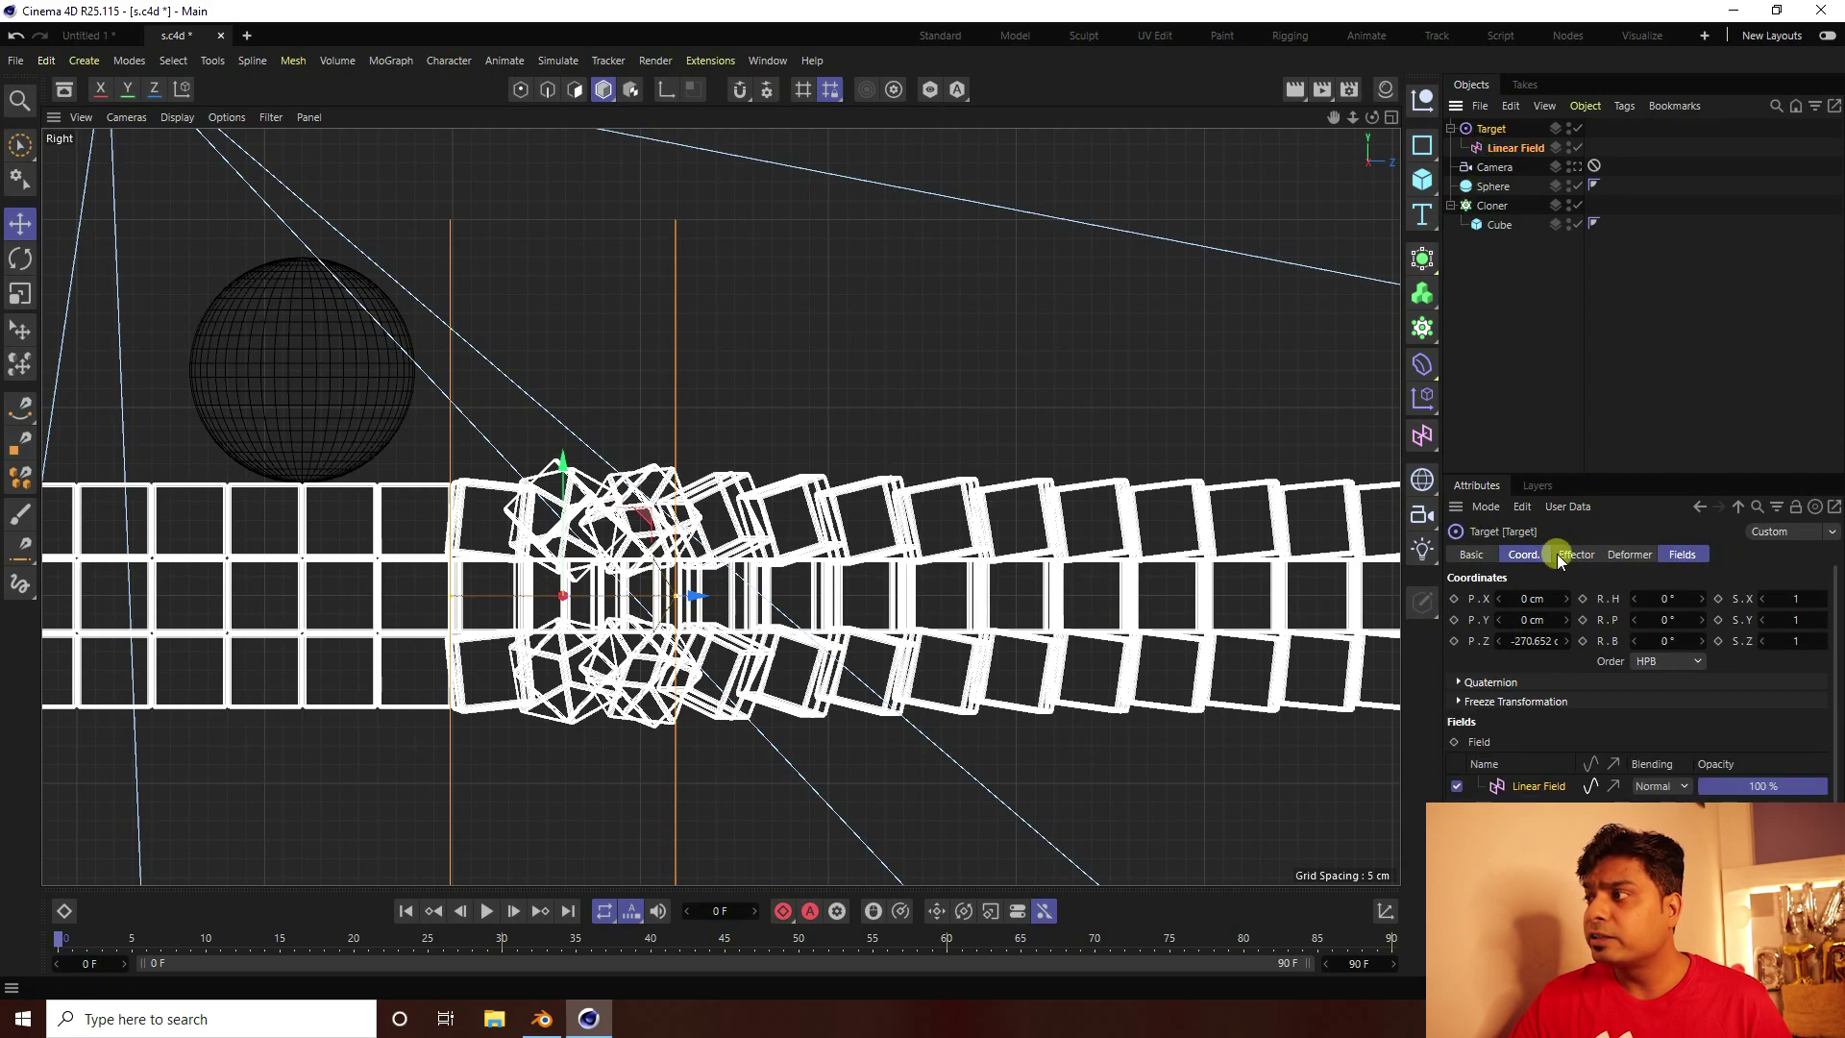
pyautogui.moveTo(1535, 639); pyautogui.dragTo(1536, 645)
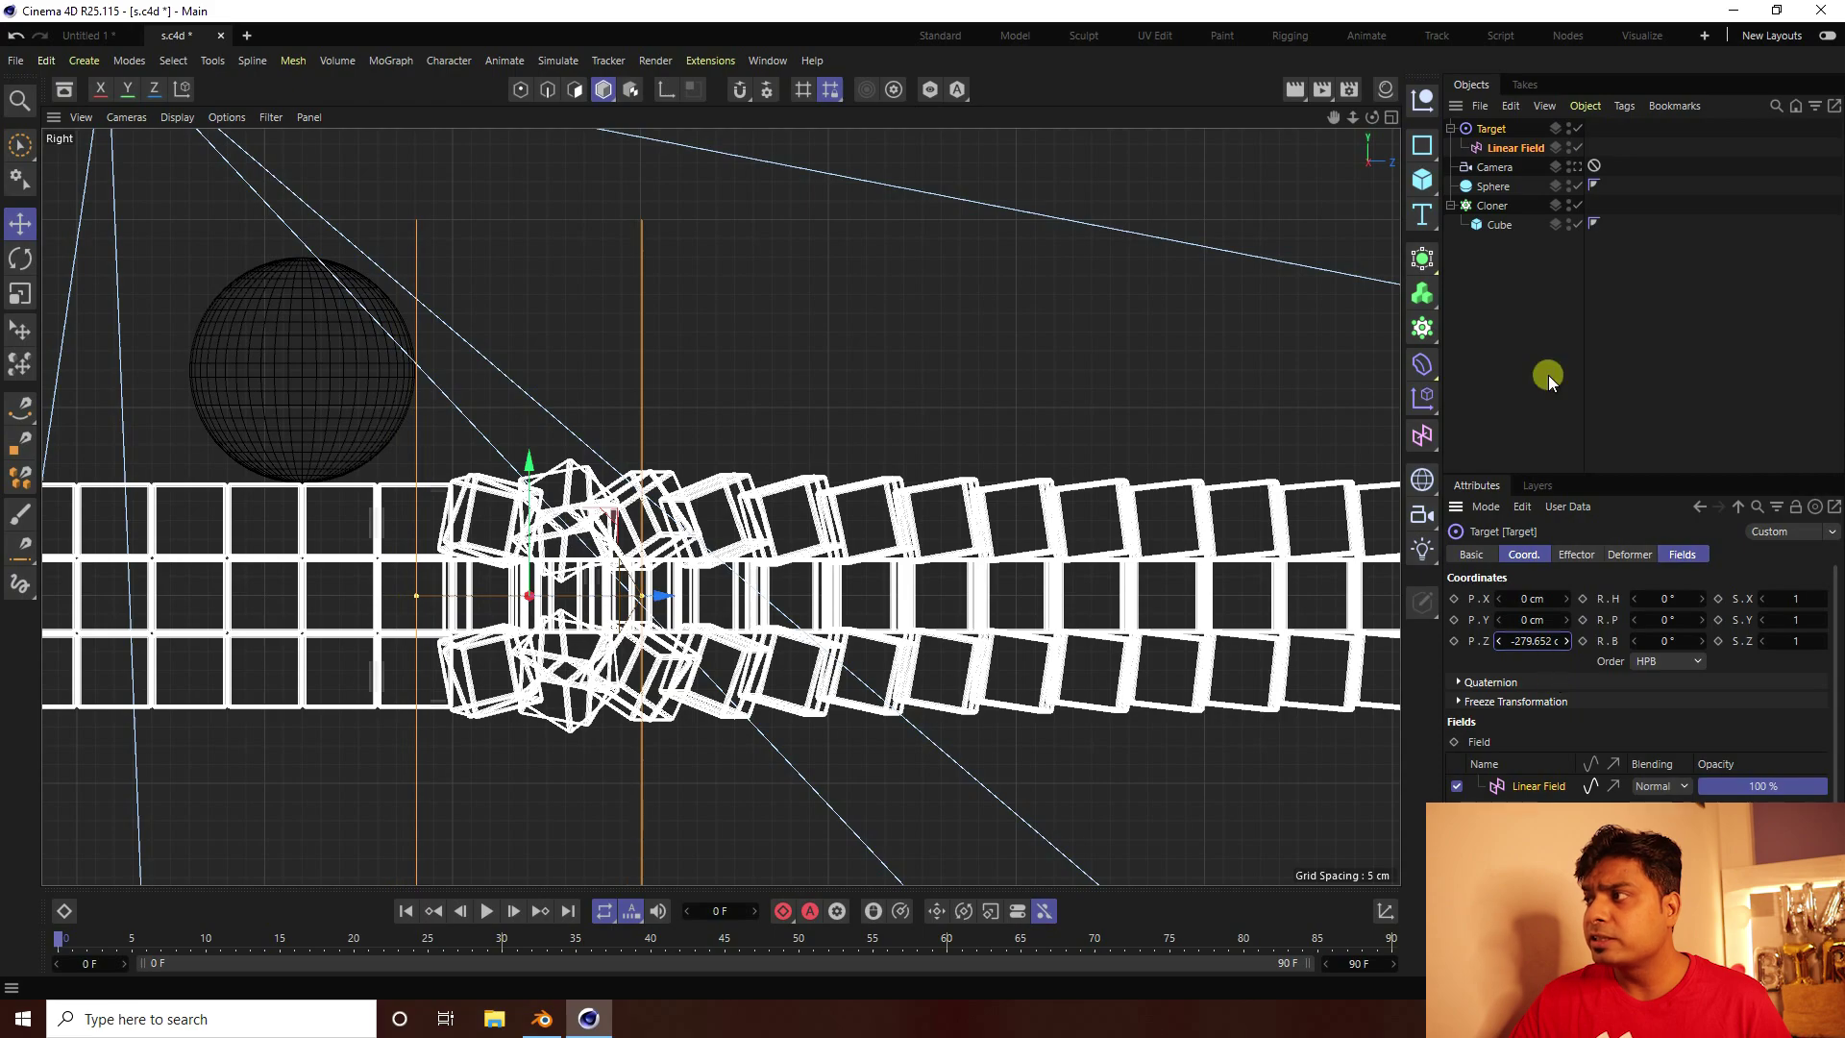
pyautogui.press('BackSpace')
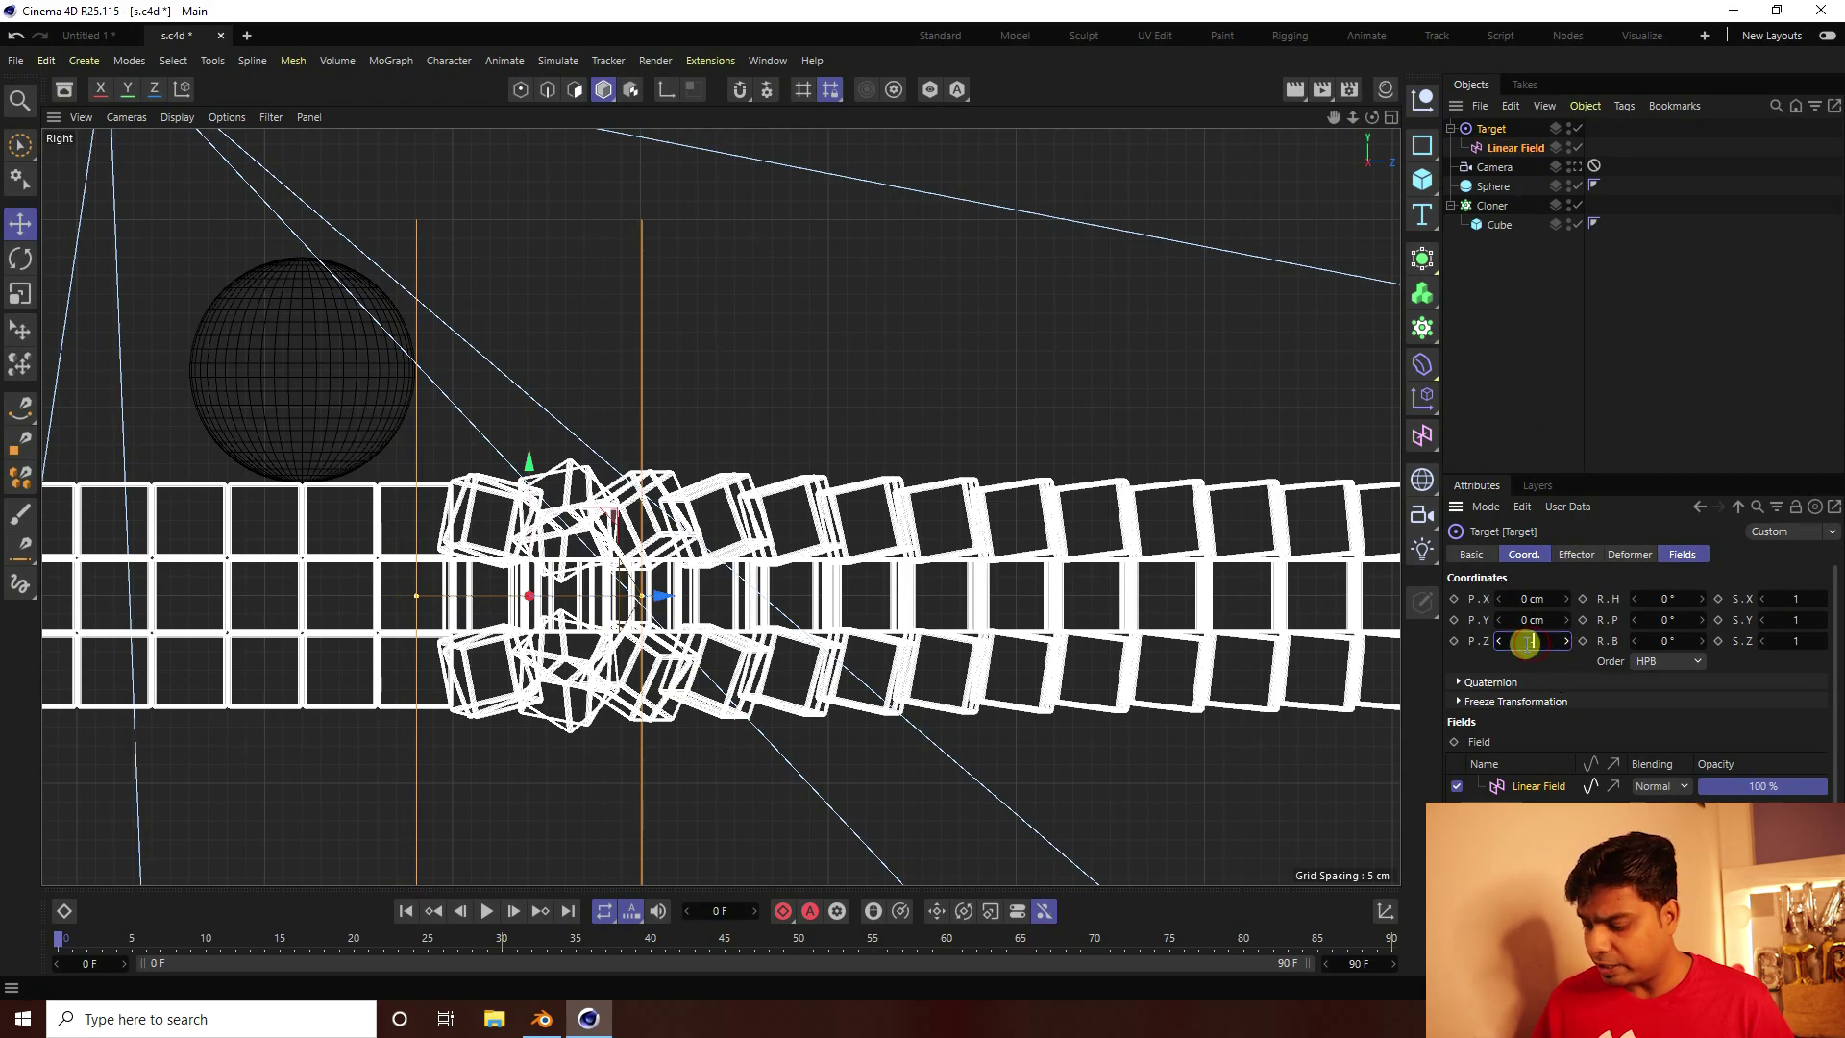
pyautogui.write('-280')
pyautogui.press('Return')
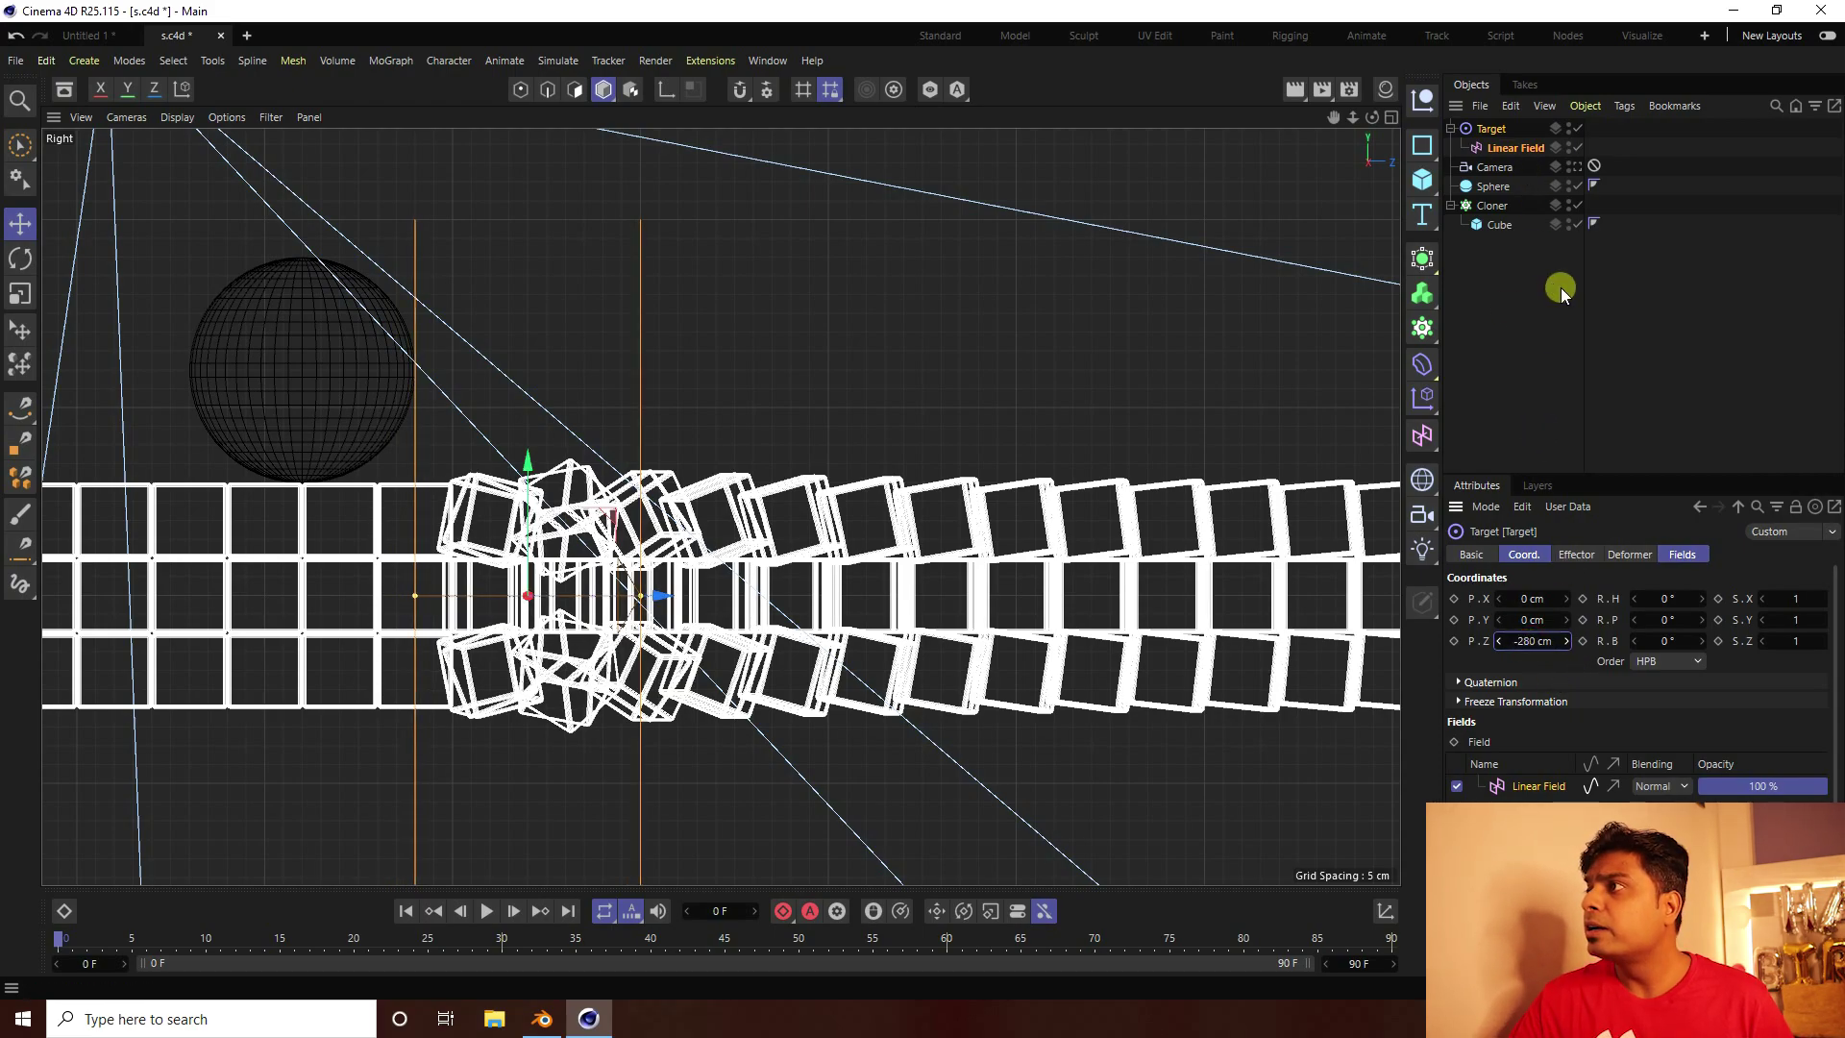
pyautogui.click(1577, 554)
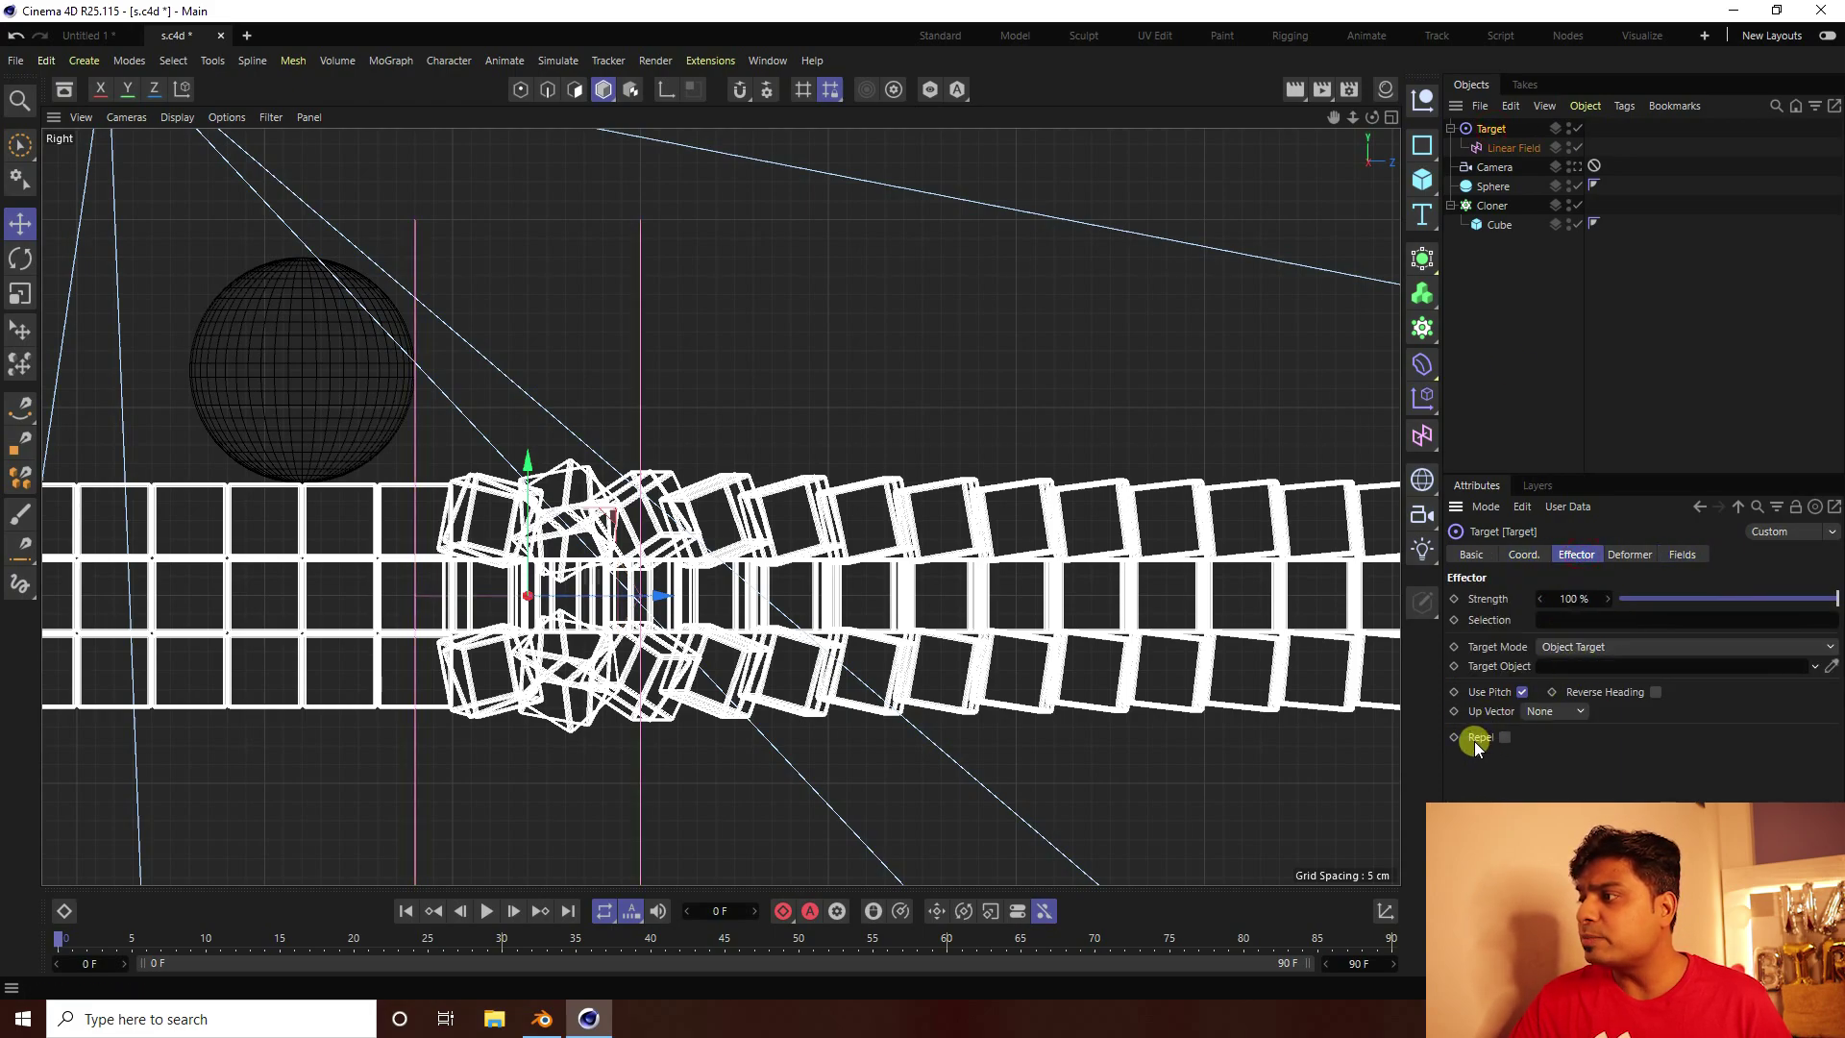
# Turn on the Target's Repel, maximize and zoom the Perspective view, and rewind to frame 0
pyautogui.click(1560, 737)
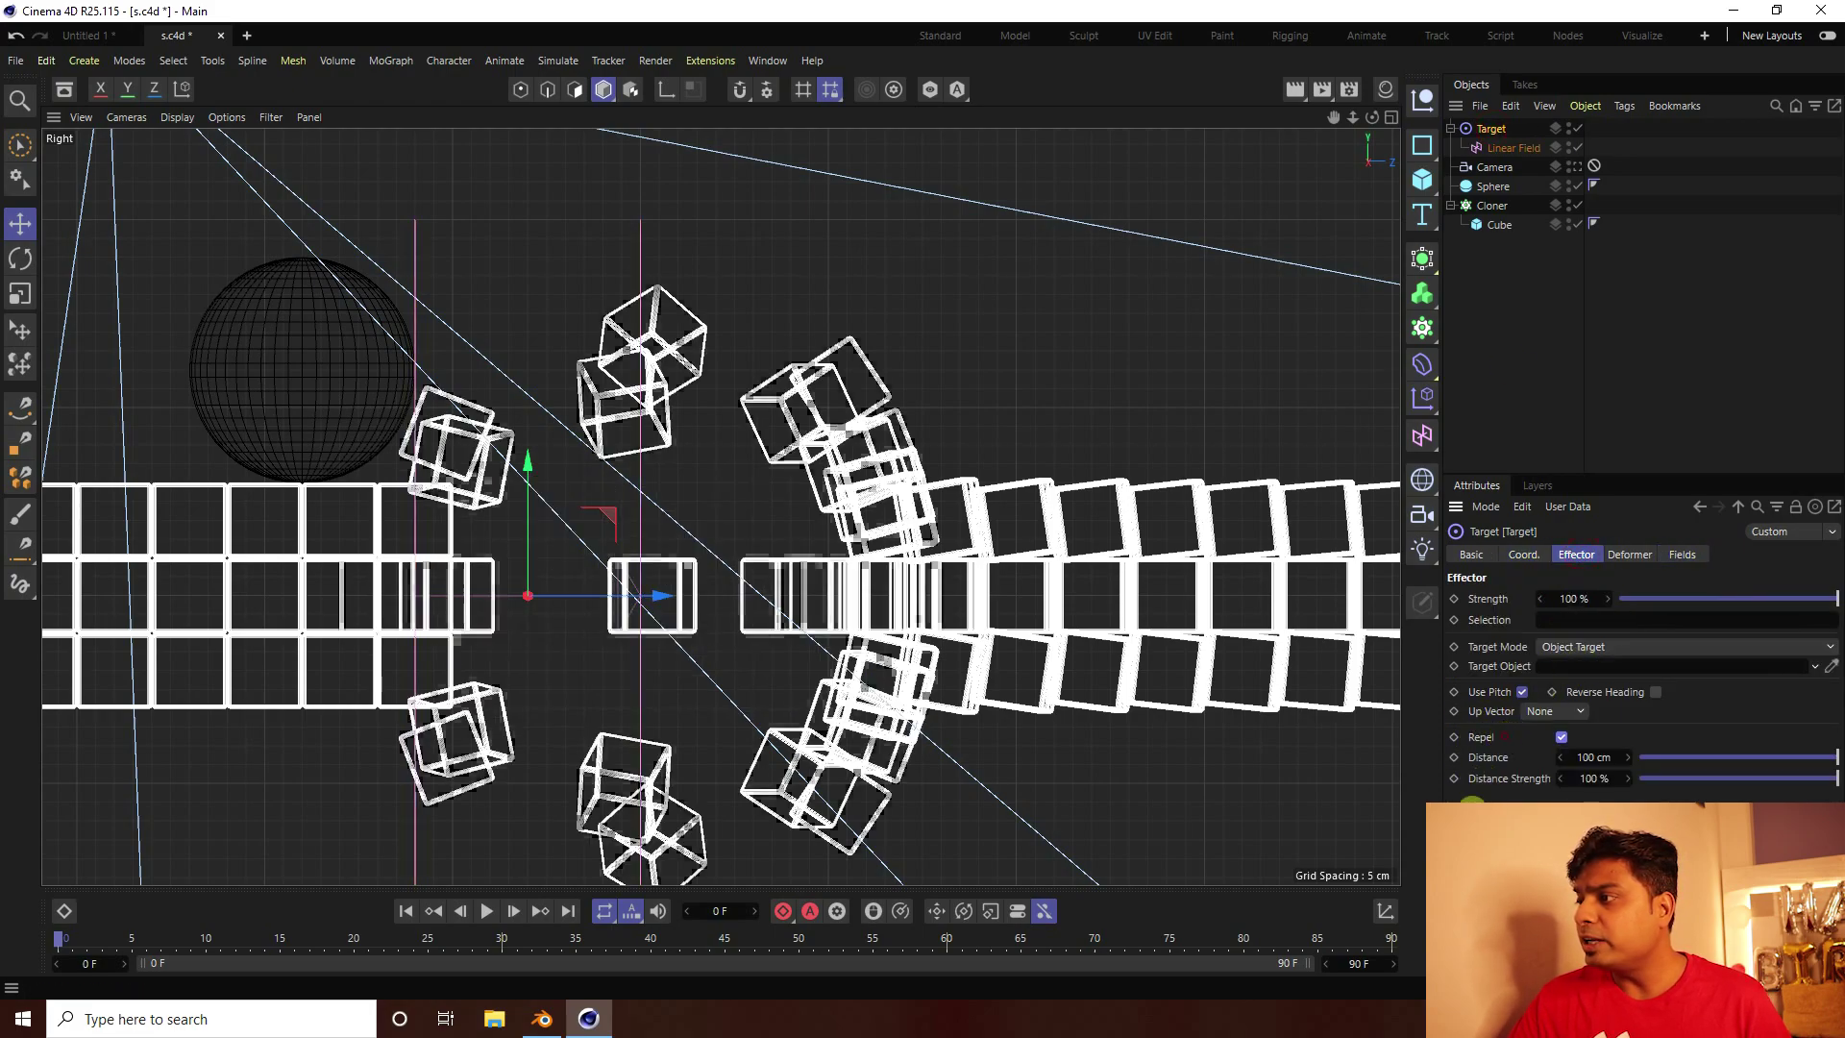
pyautogui.middleClick(689, 496)
pyautogui.middleClick(327, 271)
pyautogui.scroll(2, 755, 294)
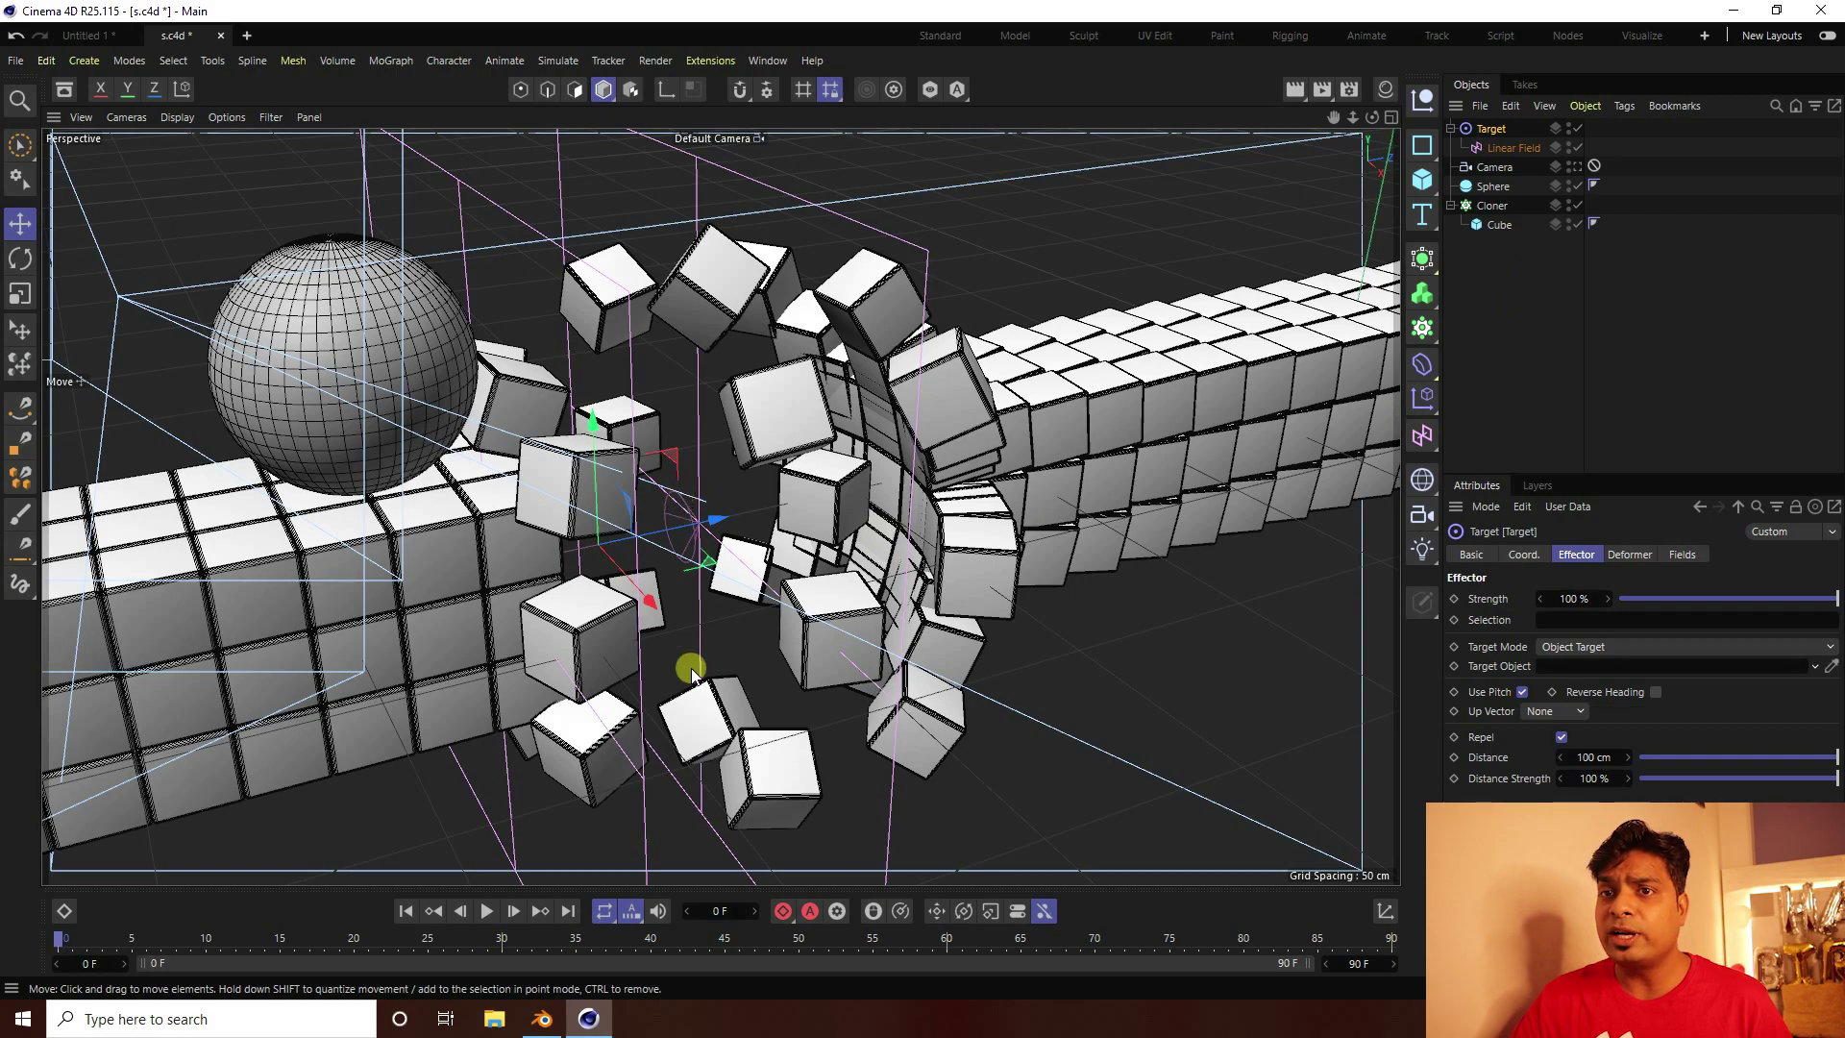
pyautogui.click(404, 911)
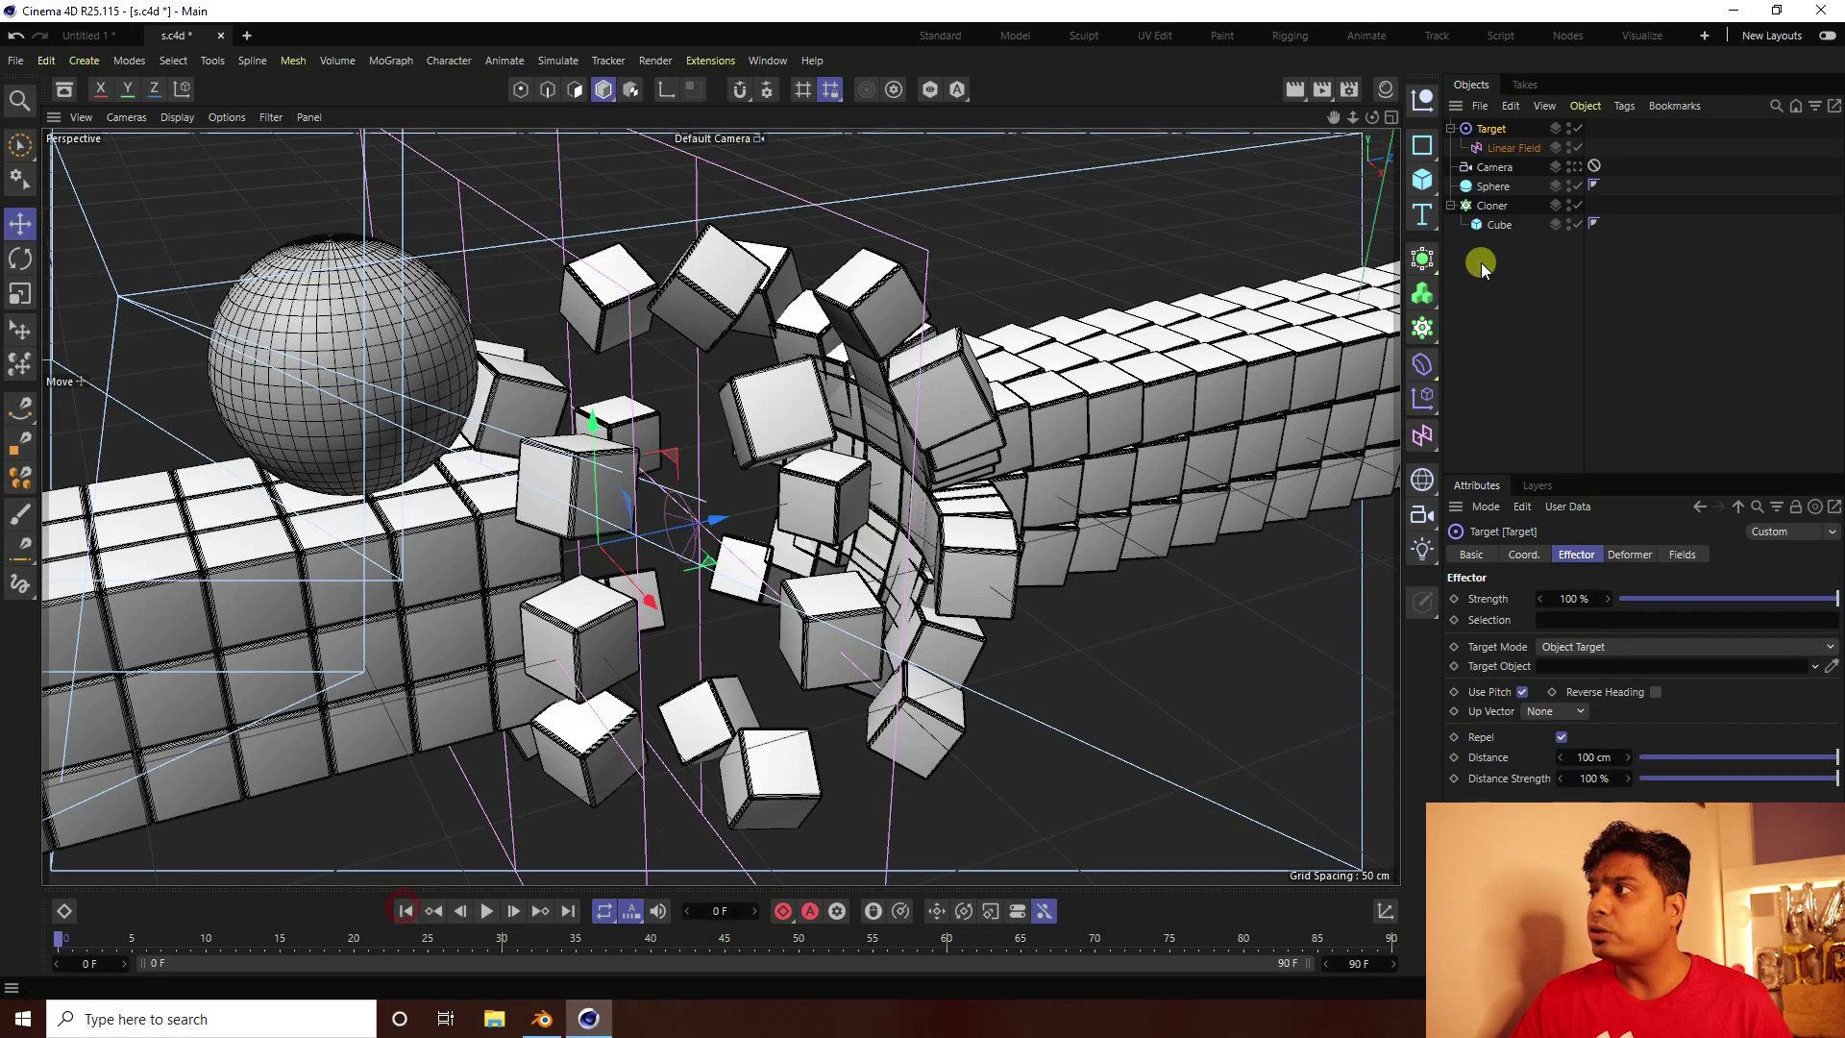
# Add a Null above the Cloner and make the Cloner its child
pyautogui.click(1426, 106)
pyautogui.moveTo(1479, 134); pyautogui.dragTo(1487, 207)
pyautogui.click(1491, 227)
pyautogui.click(1486, 206)
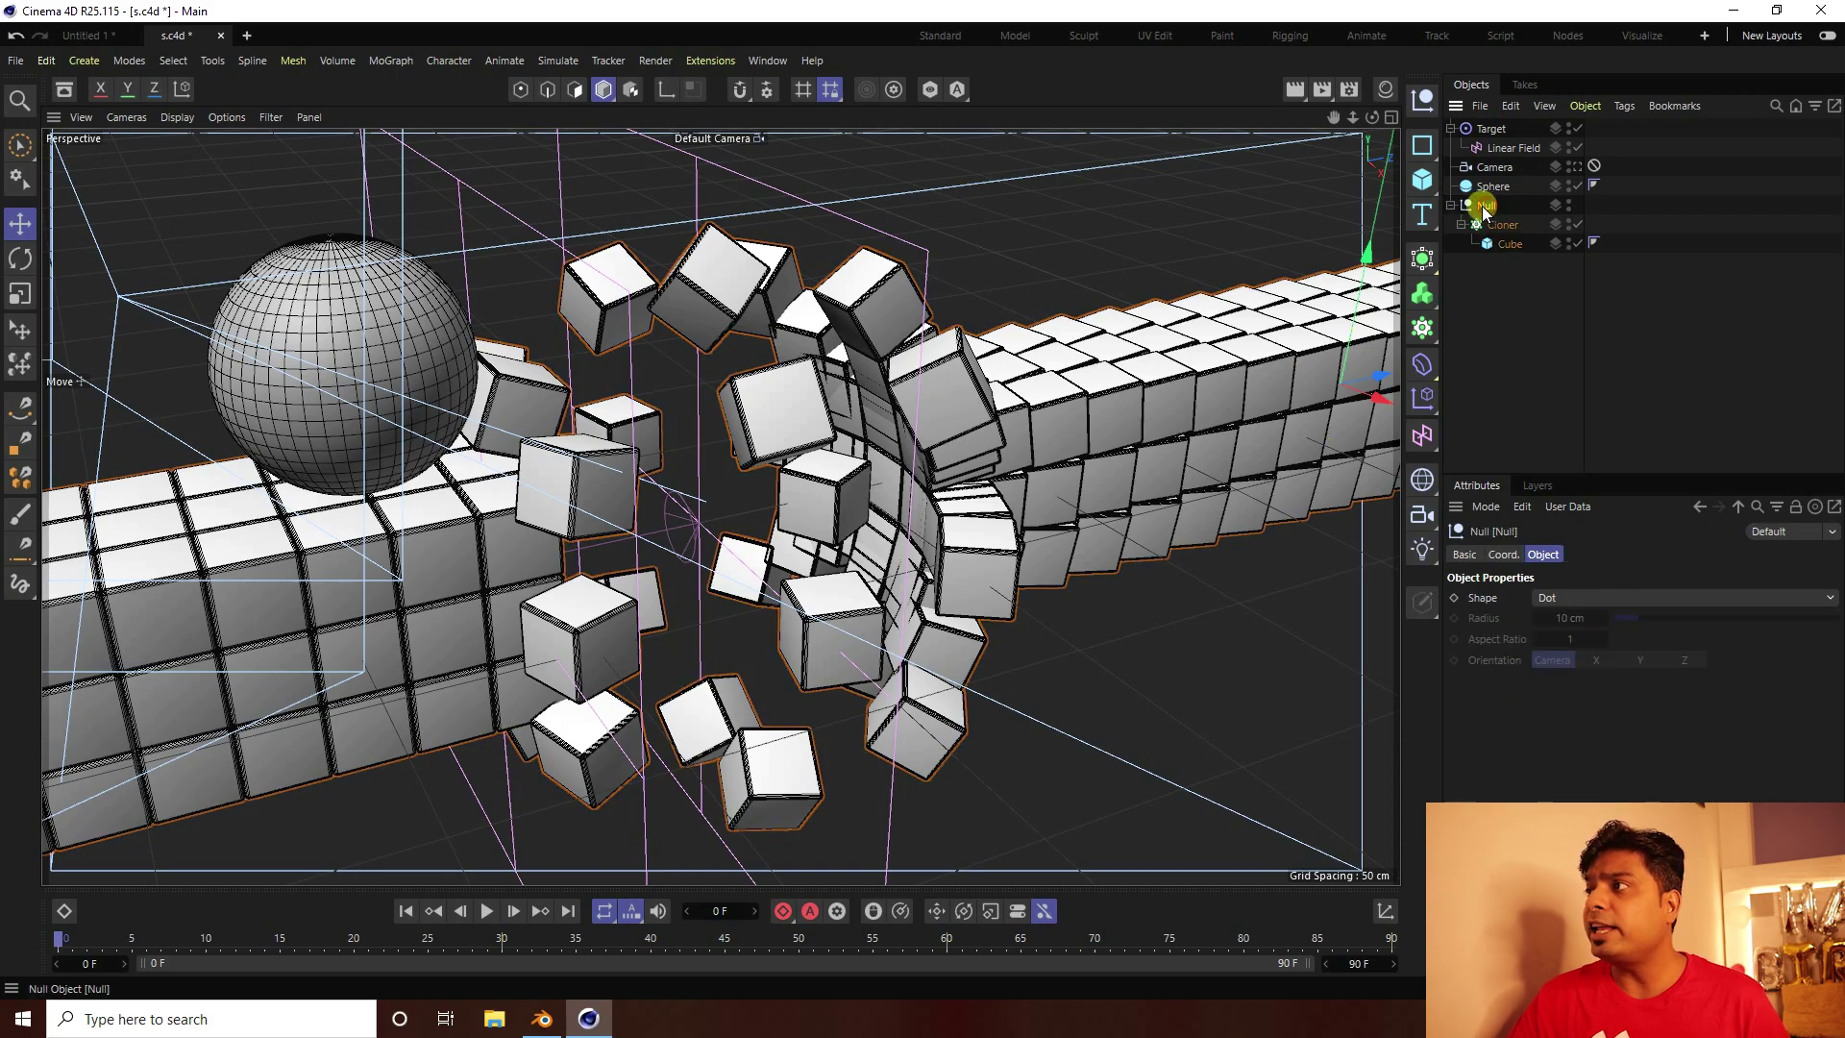
# Set the animation's end frame to 500
pyautogui.click(1503, 555)
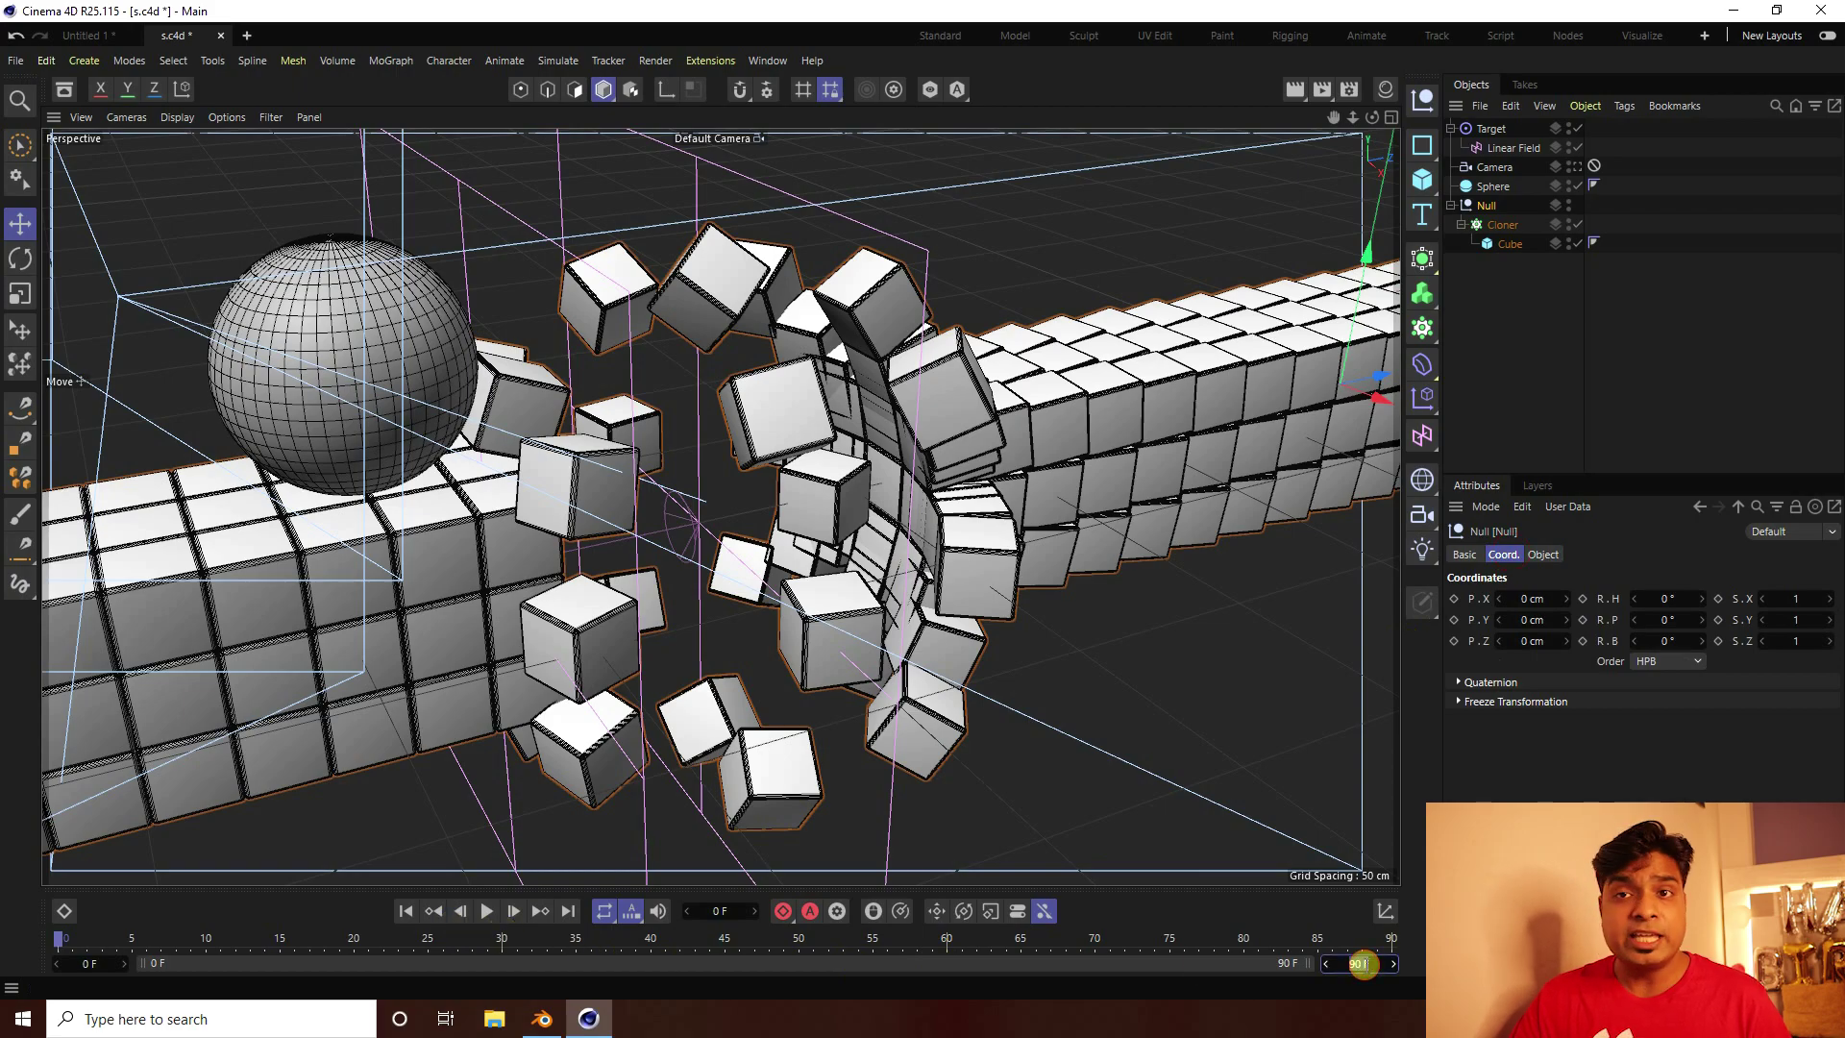
pyautogui.press('BackSpace')
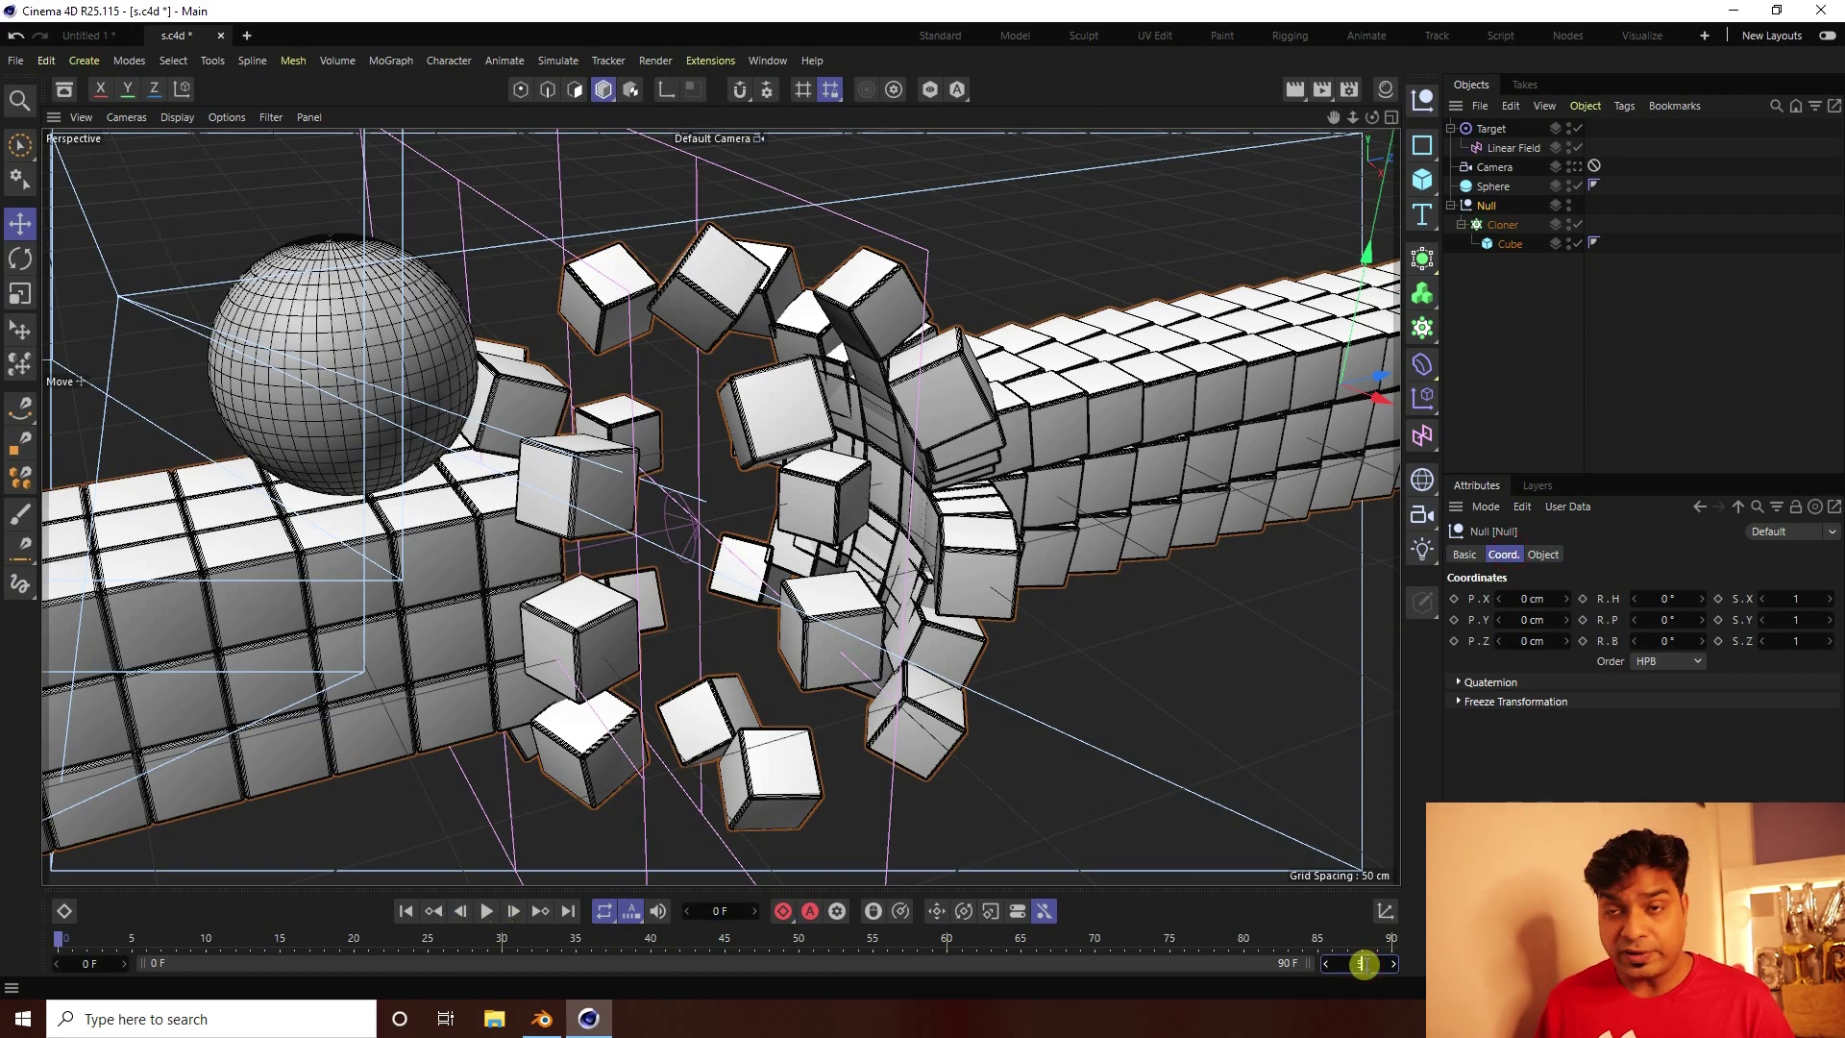
pyautogui.write('500')
pyautogui.press('Return')
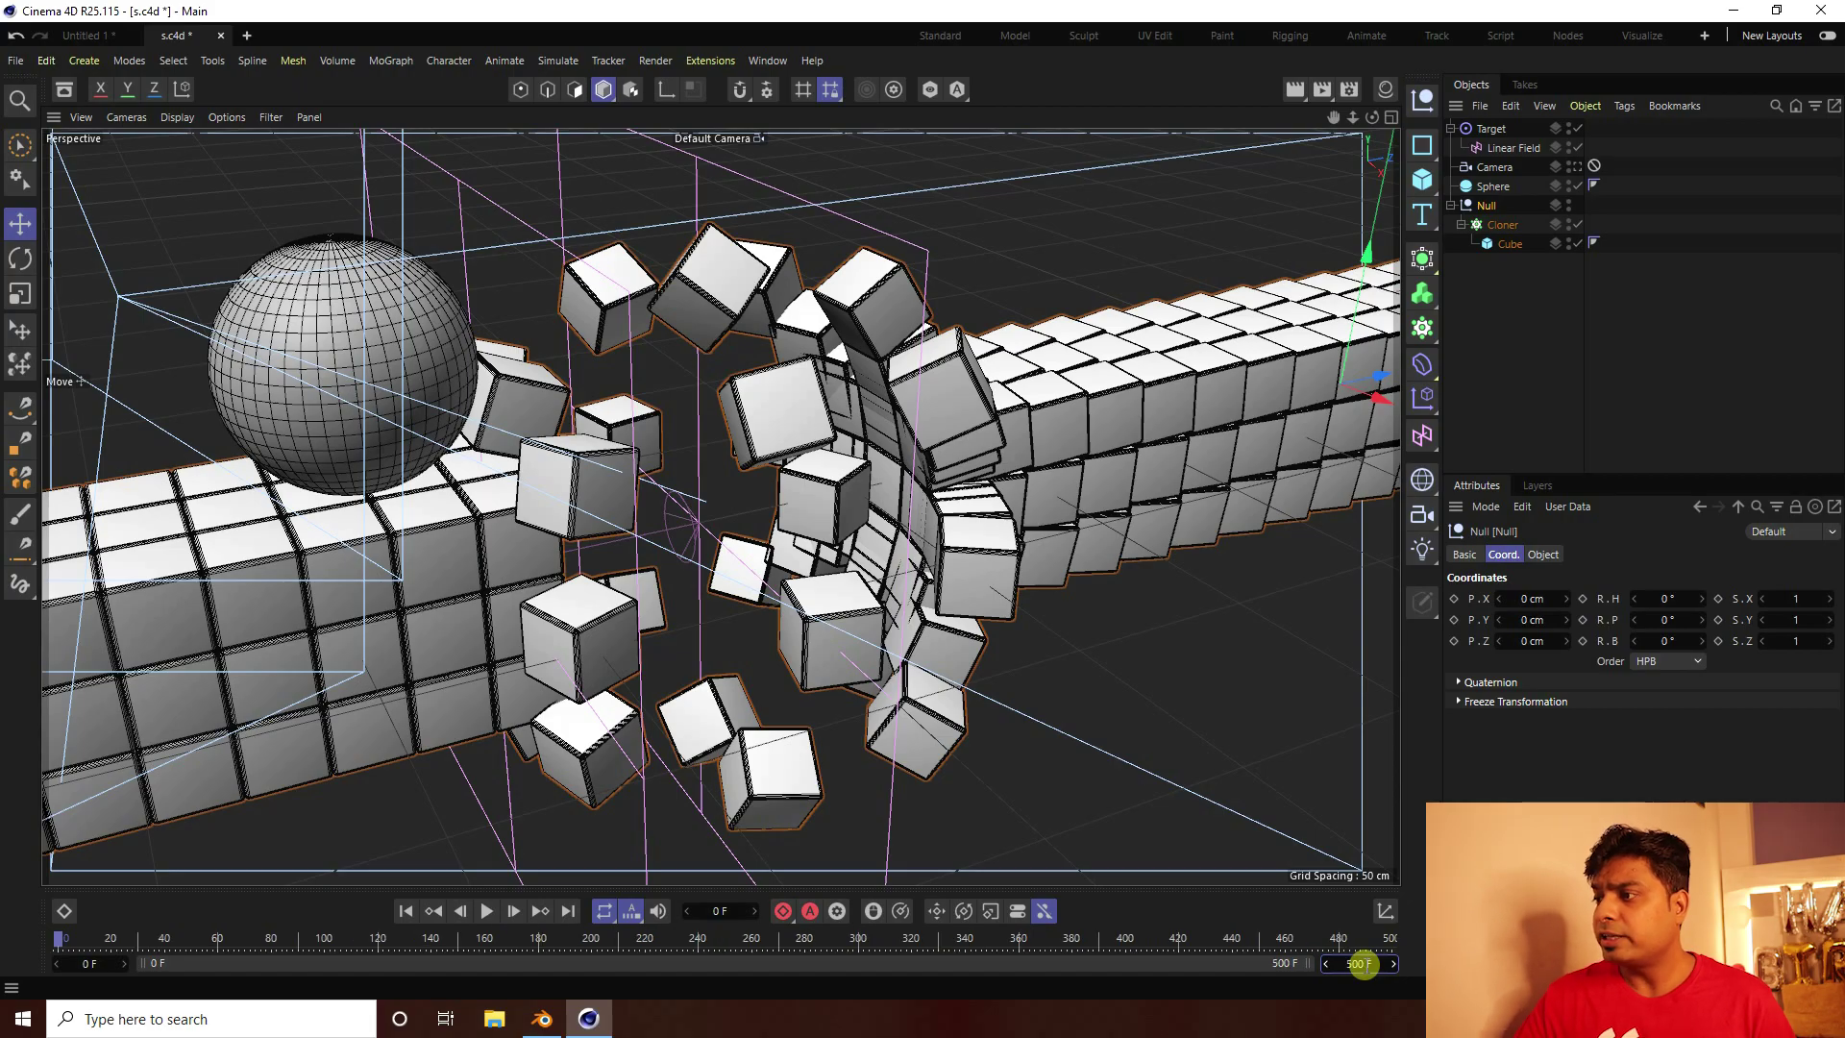
# Keyframe the Null's Z position at 0 cm on frame 0 and -400 cm on frame 500
pyautogui.moveTo(1534, 643); pyautogui.dragTo(1533, 642)
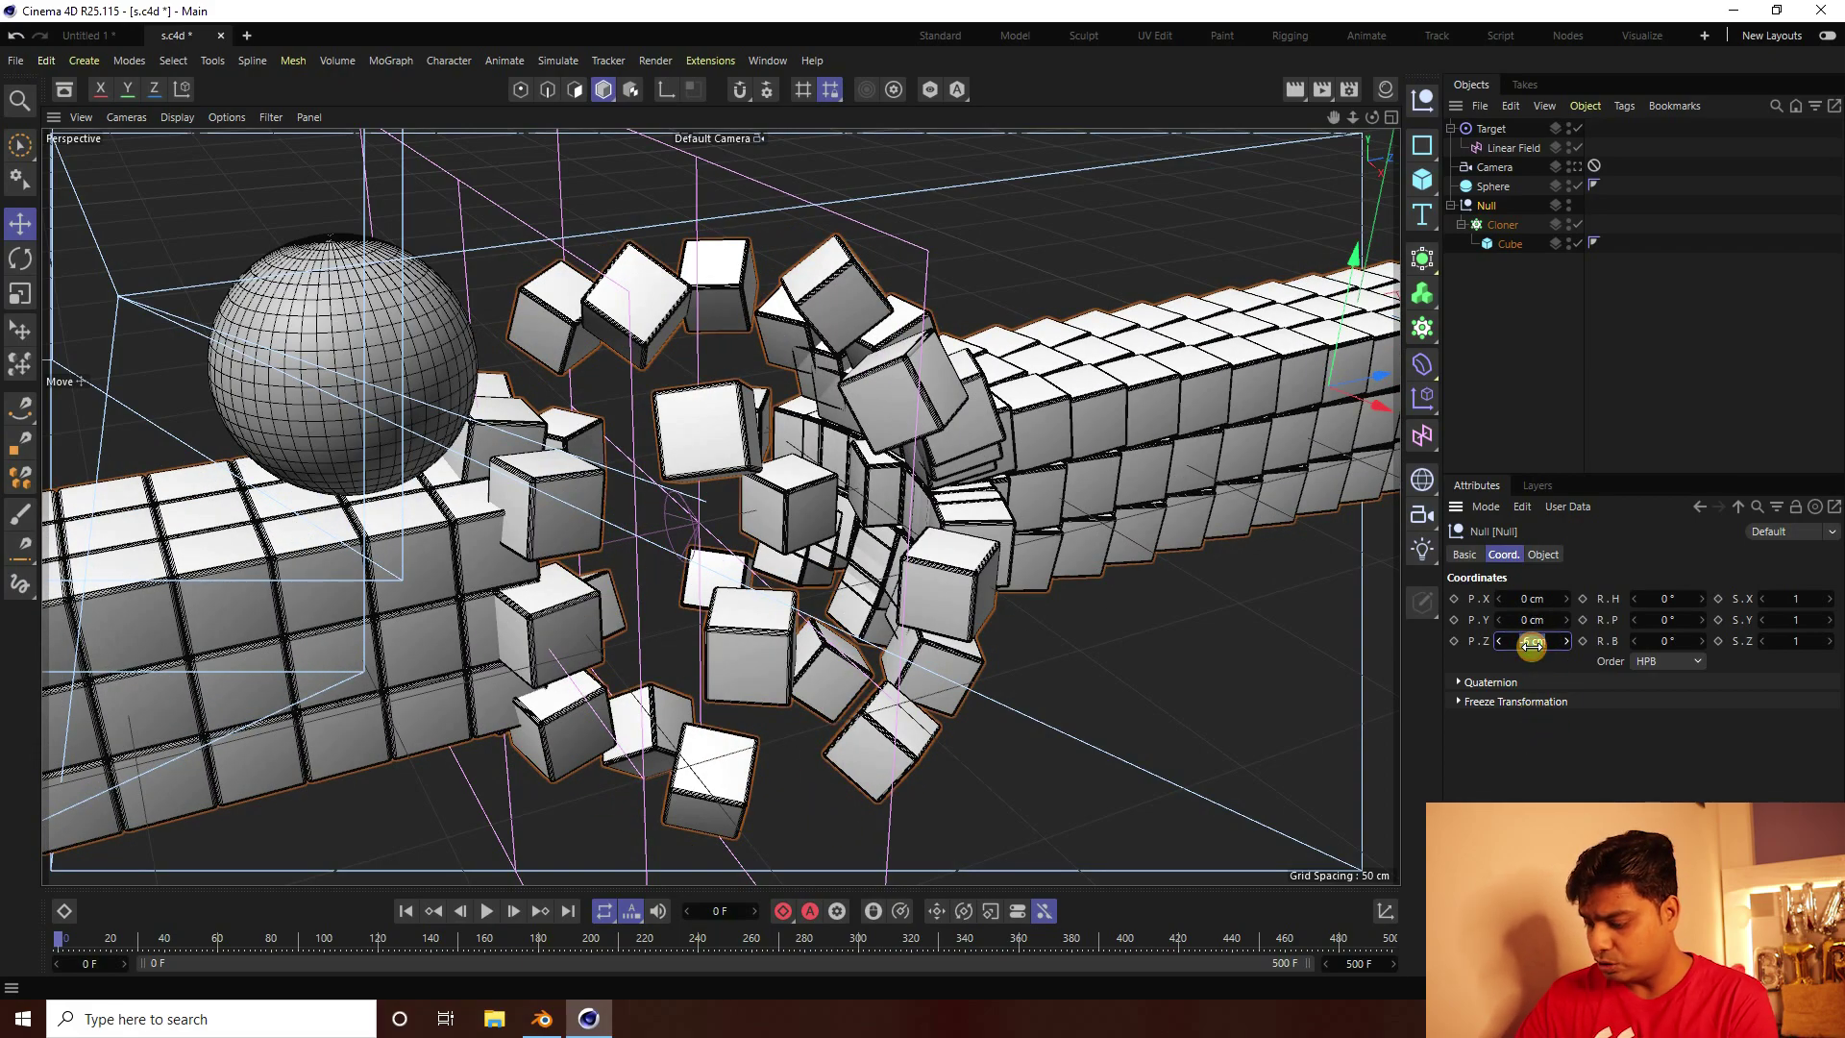
pyautogui.moveTo(1531, 644); pyautogui.dragTo(1531, 646)
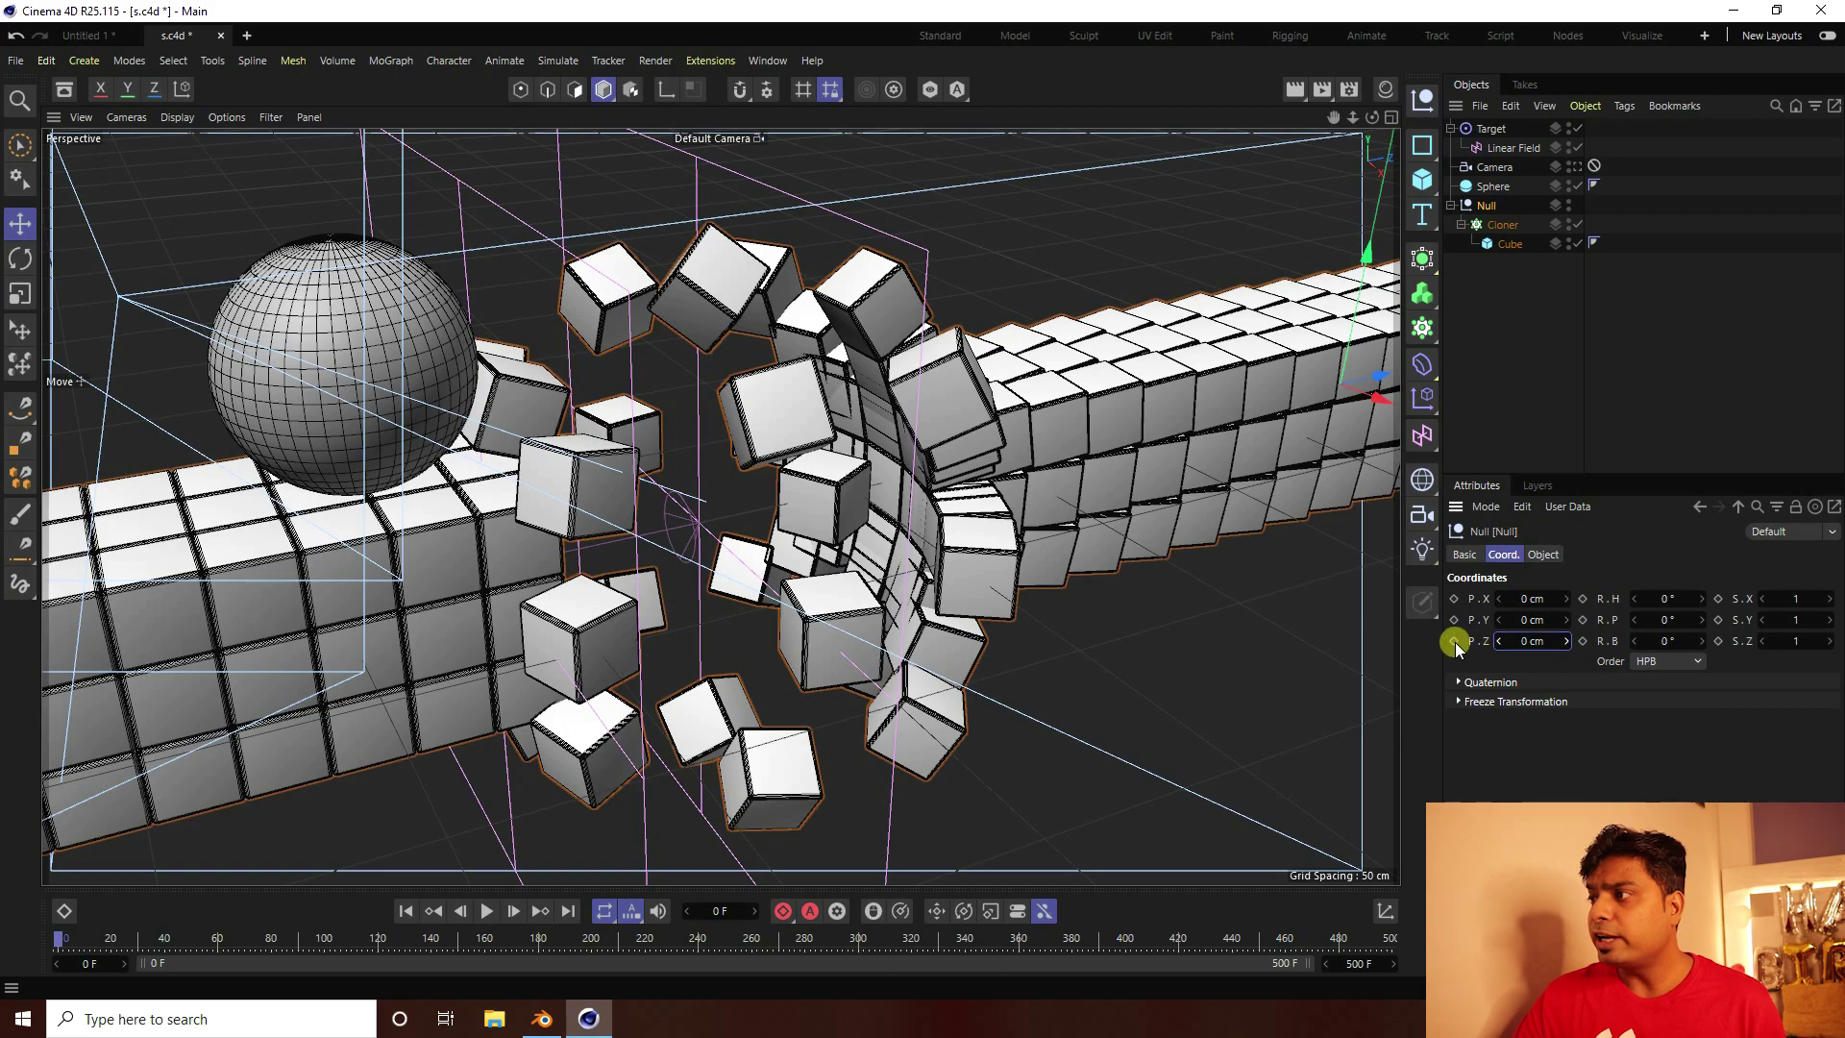
pyautogui.click(569, 911)
pyautogui.moveTo(1529, 642); pyautogui.dragTo(1539, 641)
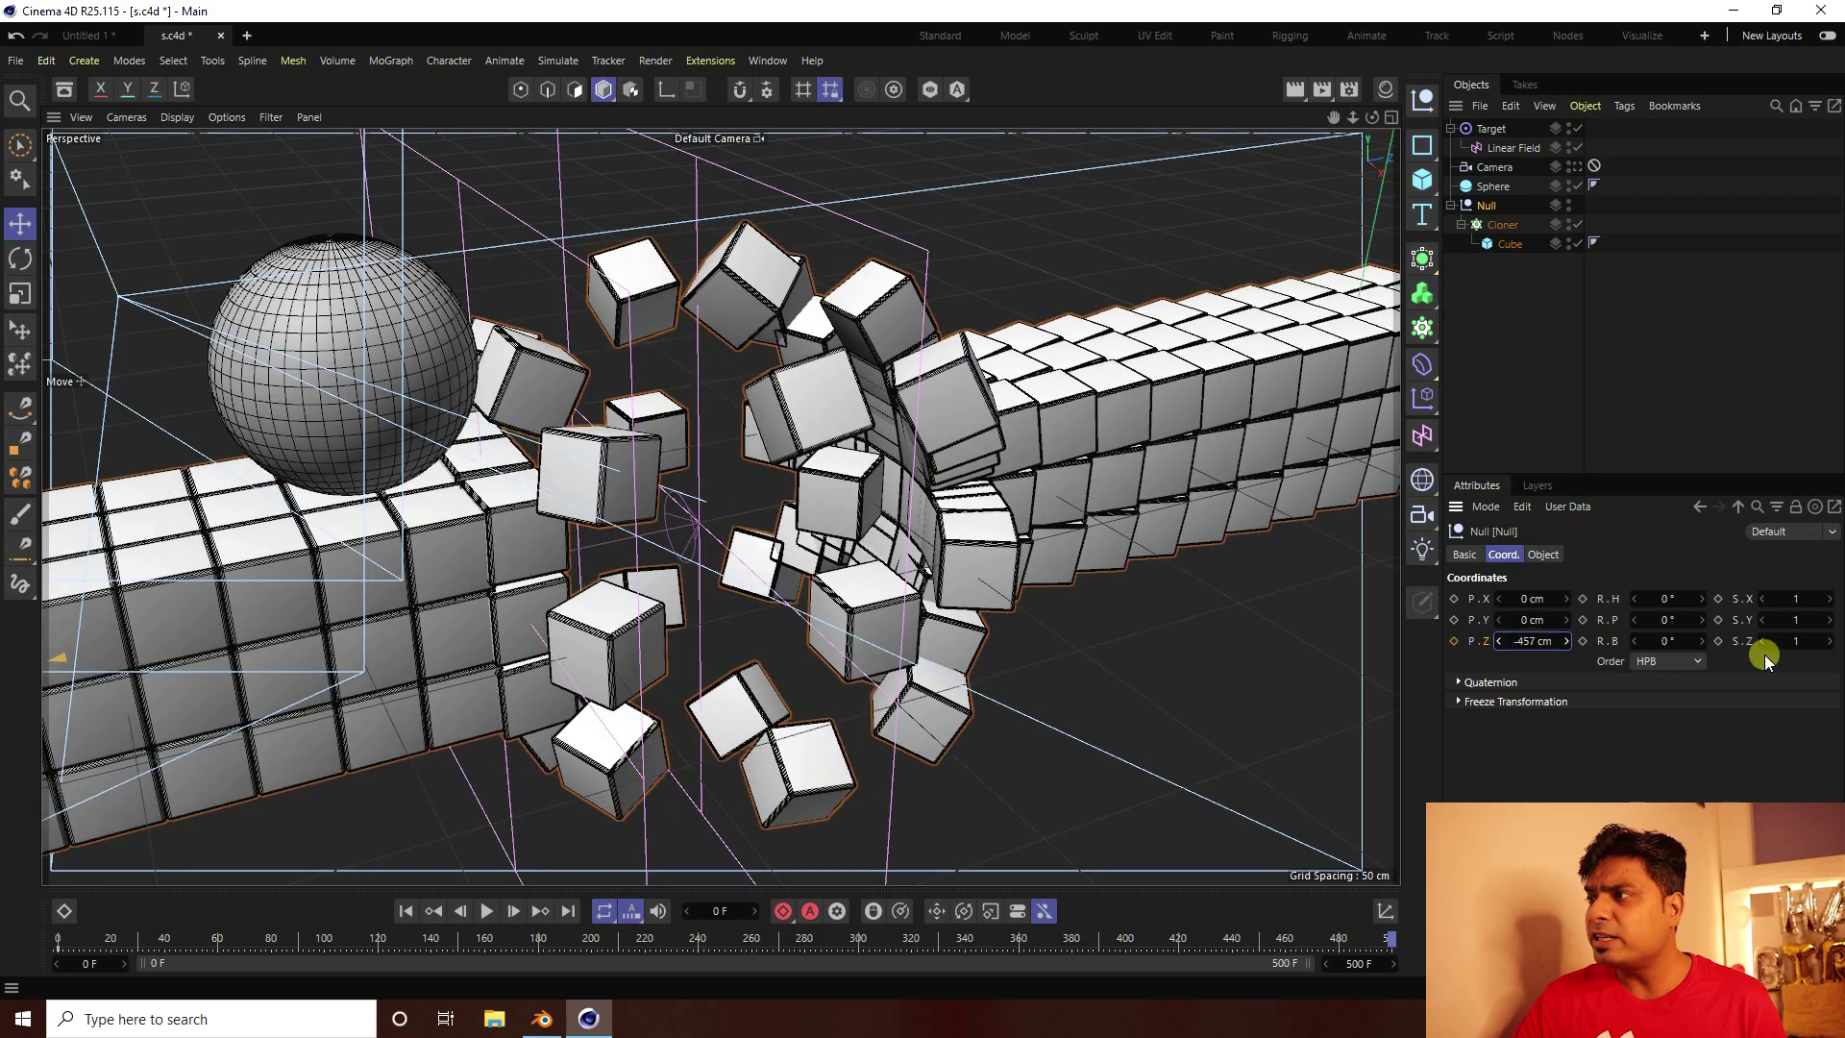
pyautogui.press('BackSpace')
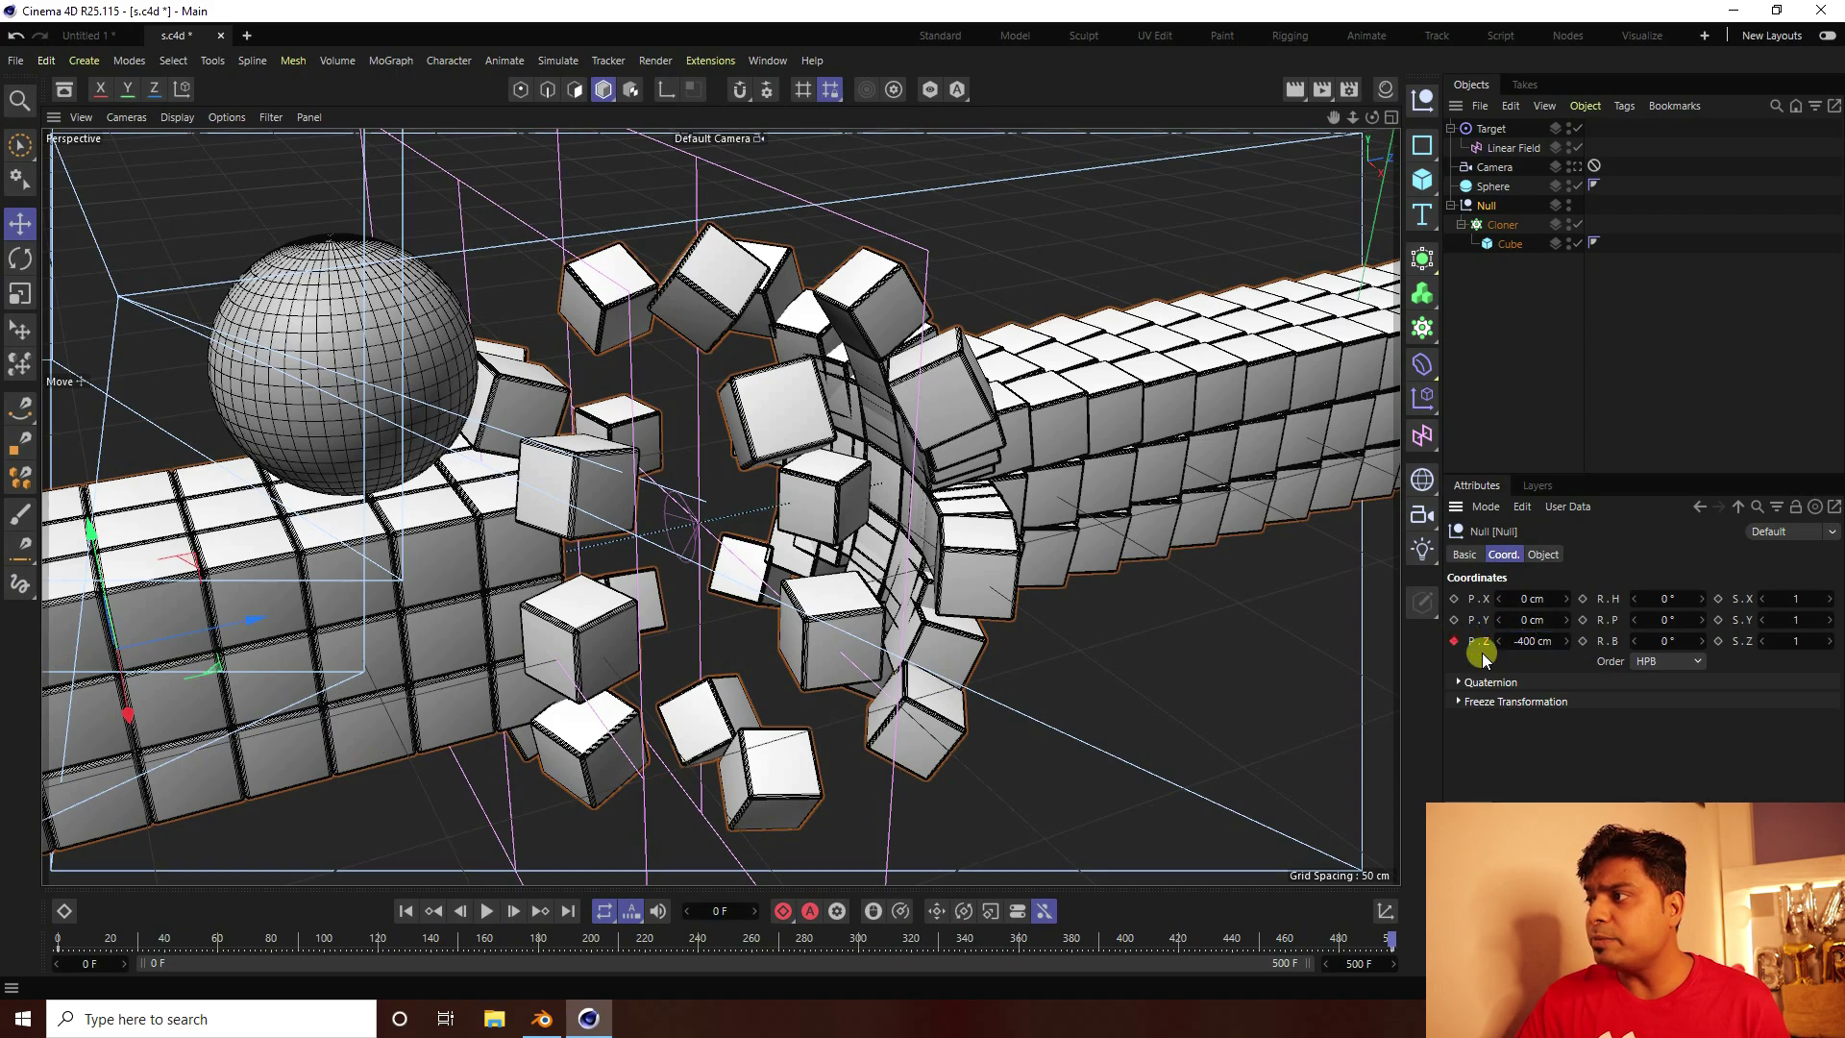
# Replay the animation from the first frame and save the scene
pyautogui.click(406, 910)
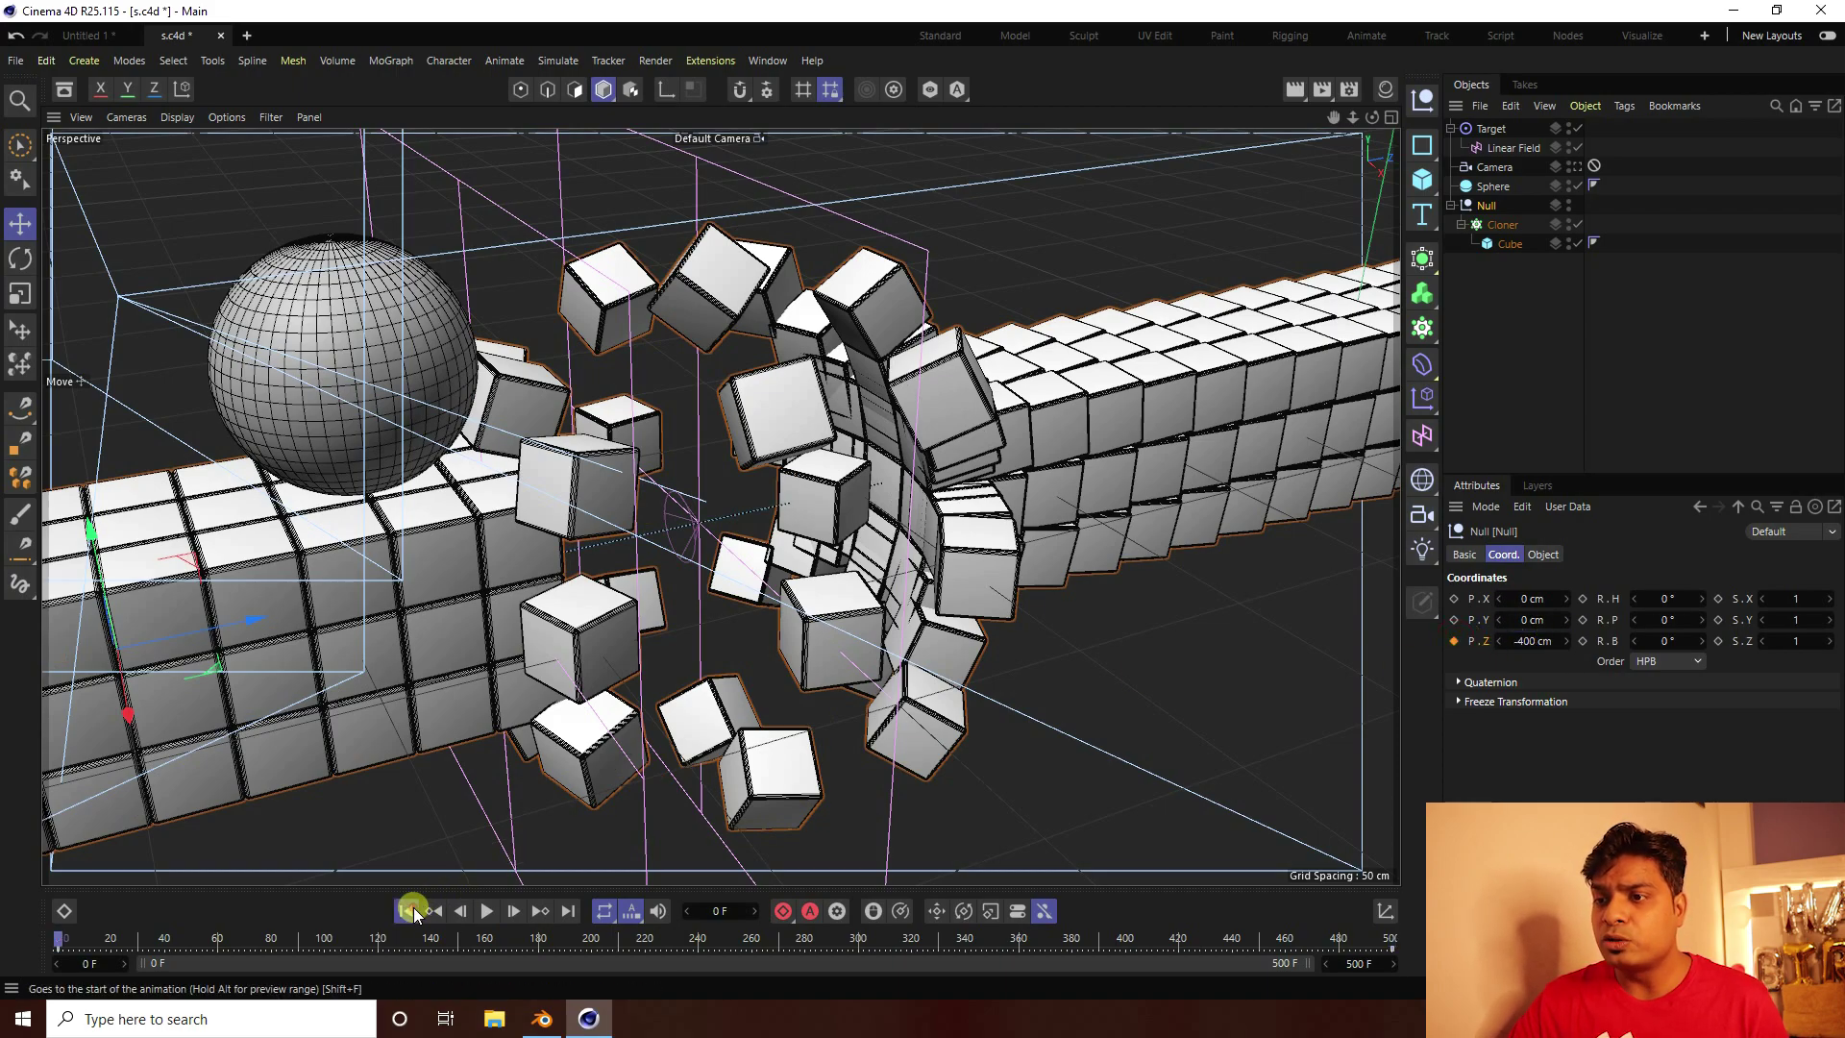
pyautogui.click(489, 913)
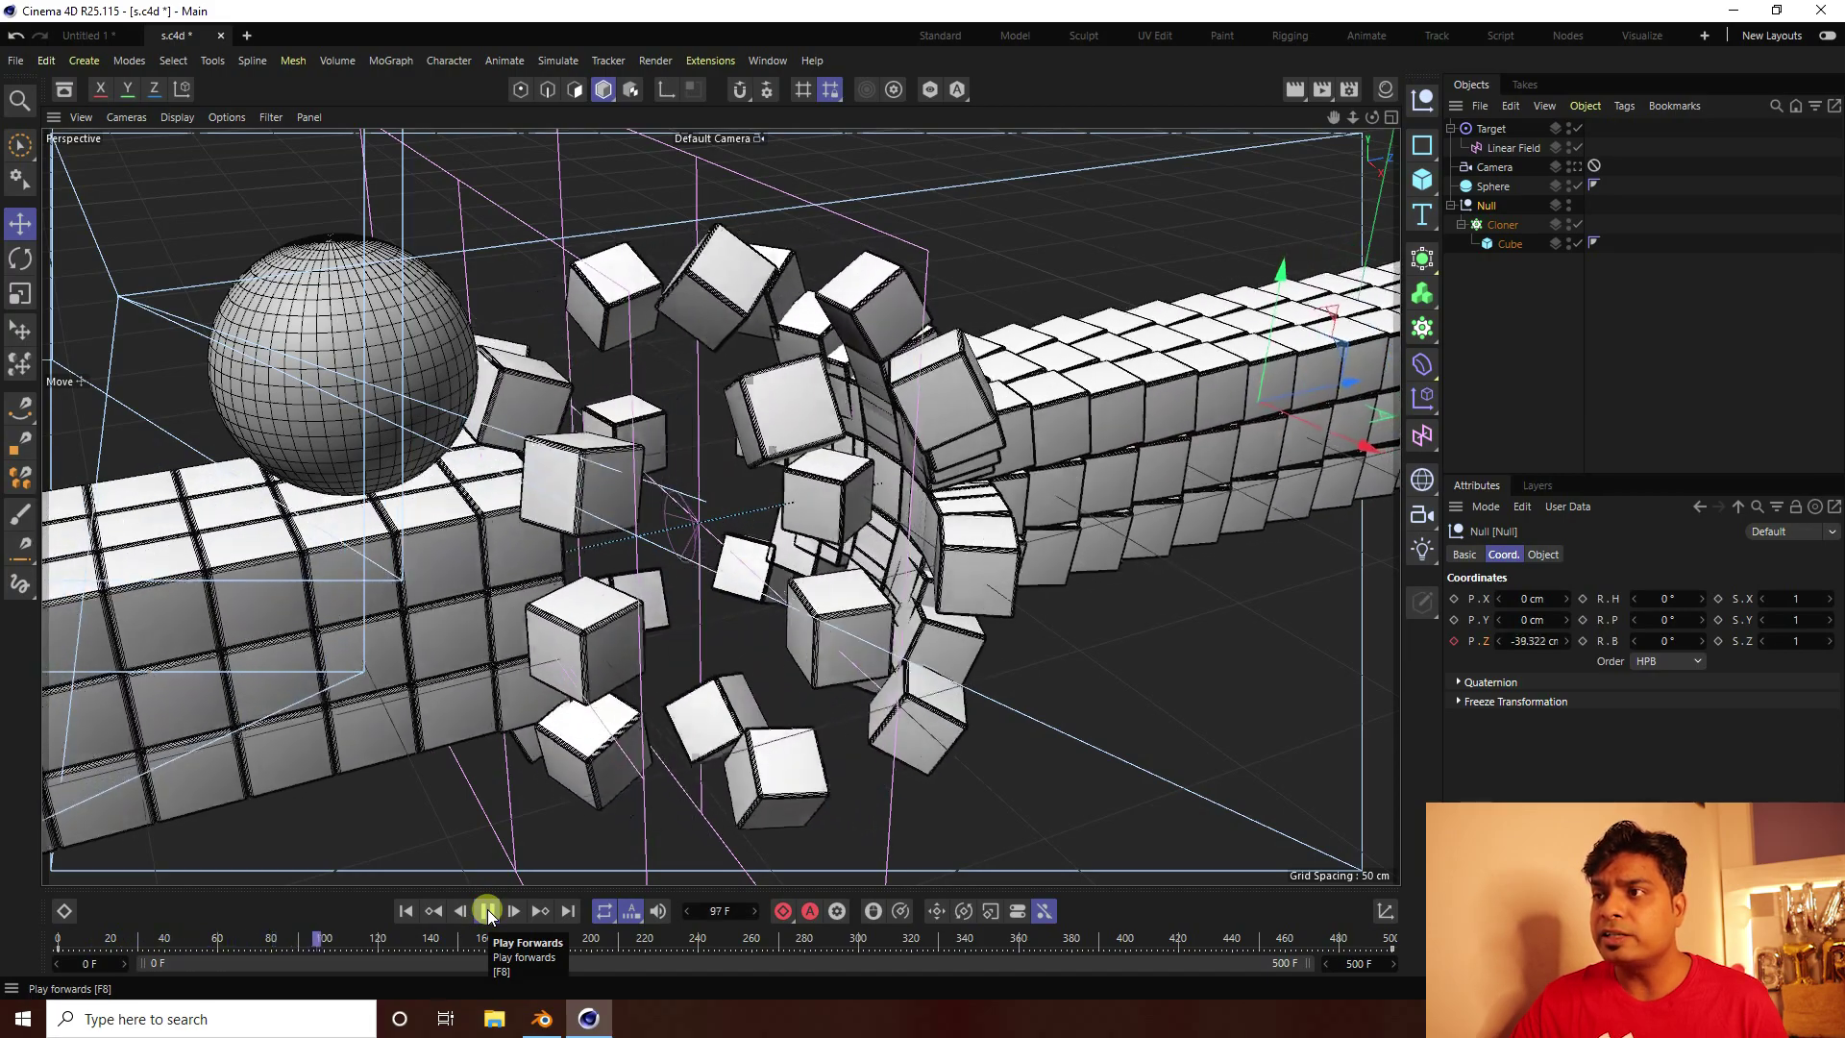
pyautogui.click(489, 913)
pyautogui.hotkey('ctrl', 's')
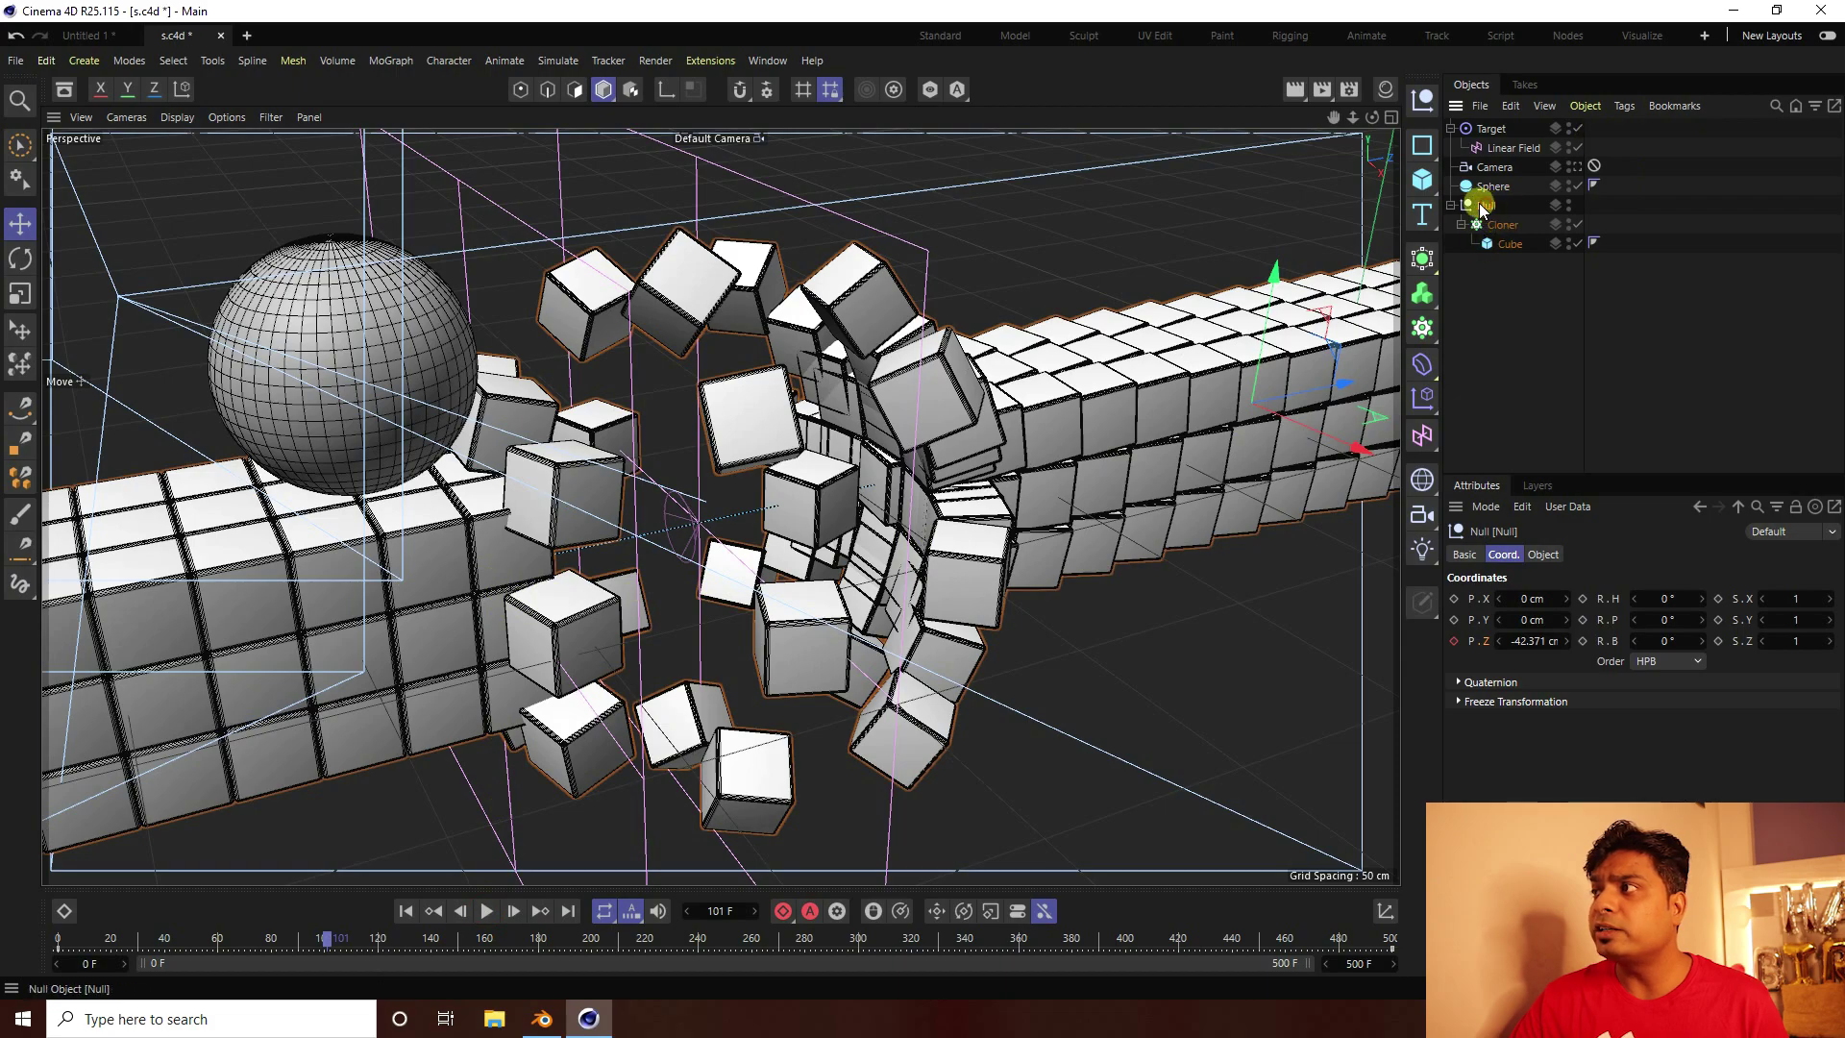
pyautogui.click(768, 61)
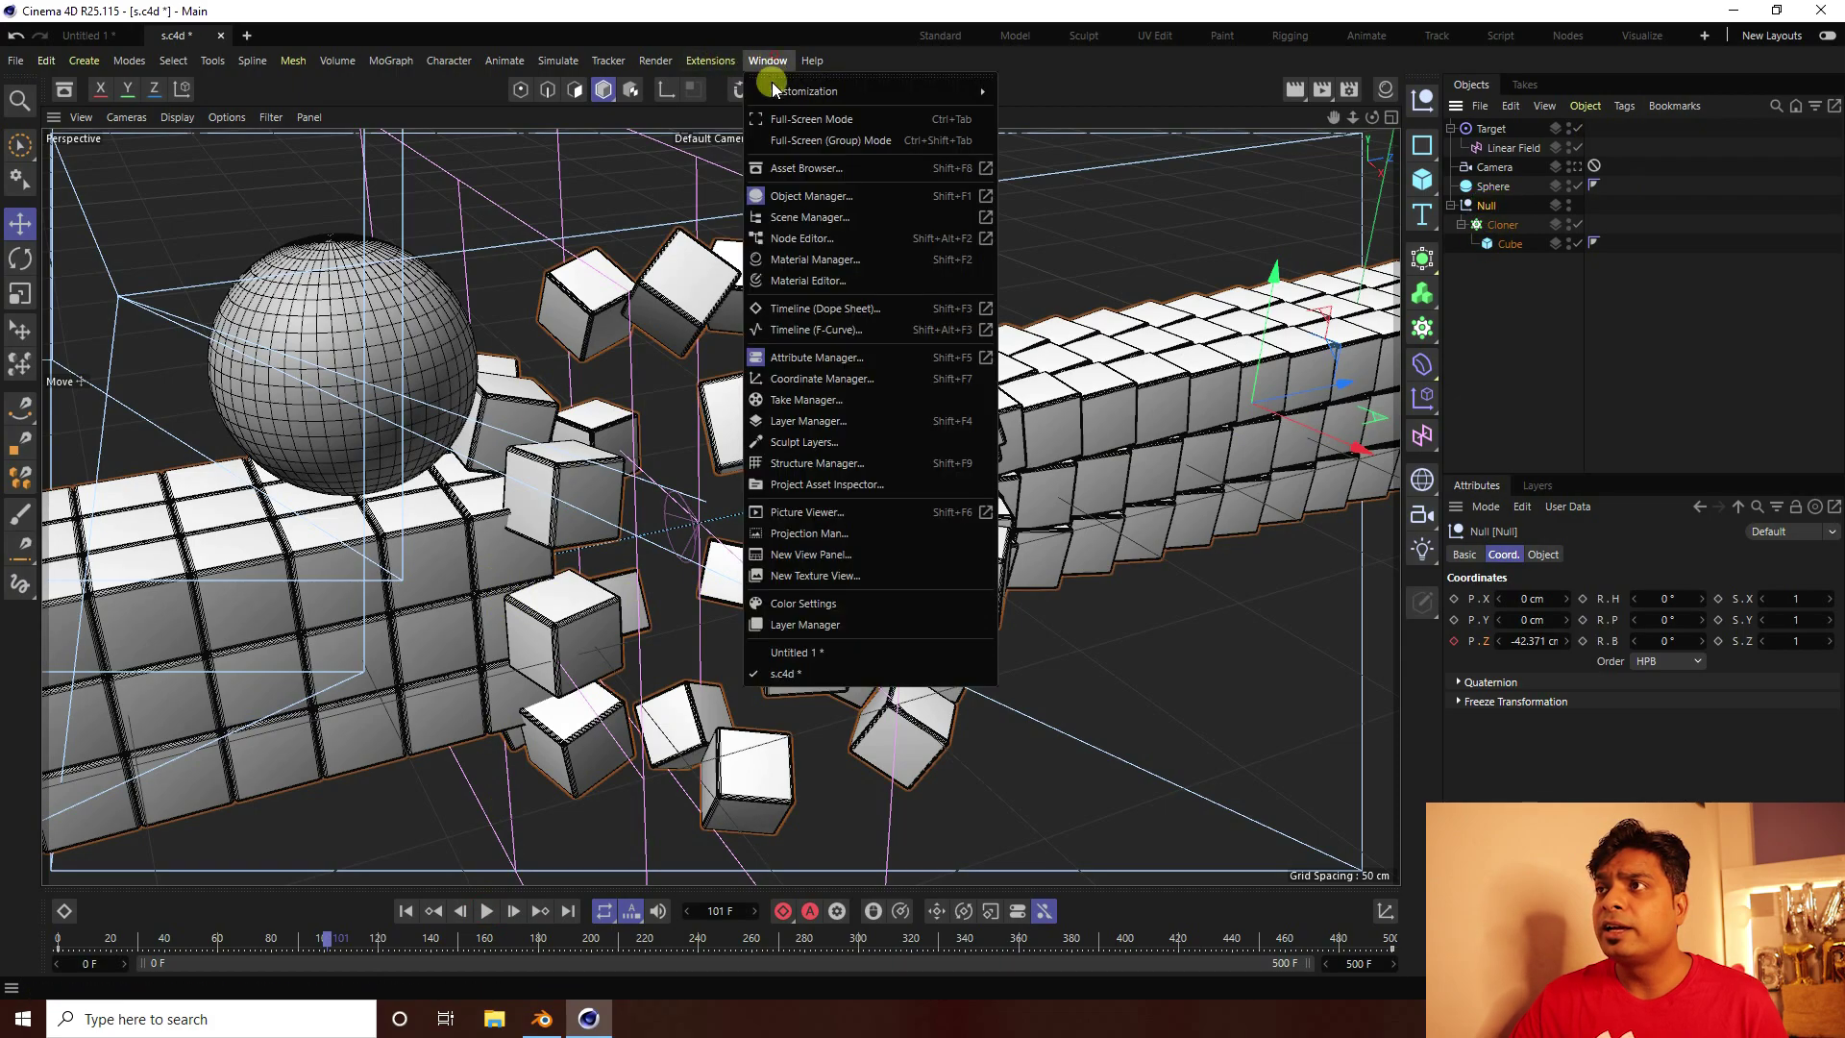
# Set the Null's Z-position keys to Linear interpolation in the full-screen curve editor
pyautogui.click(793, 331)
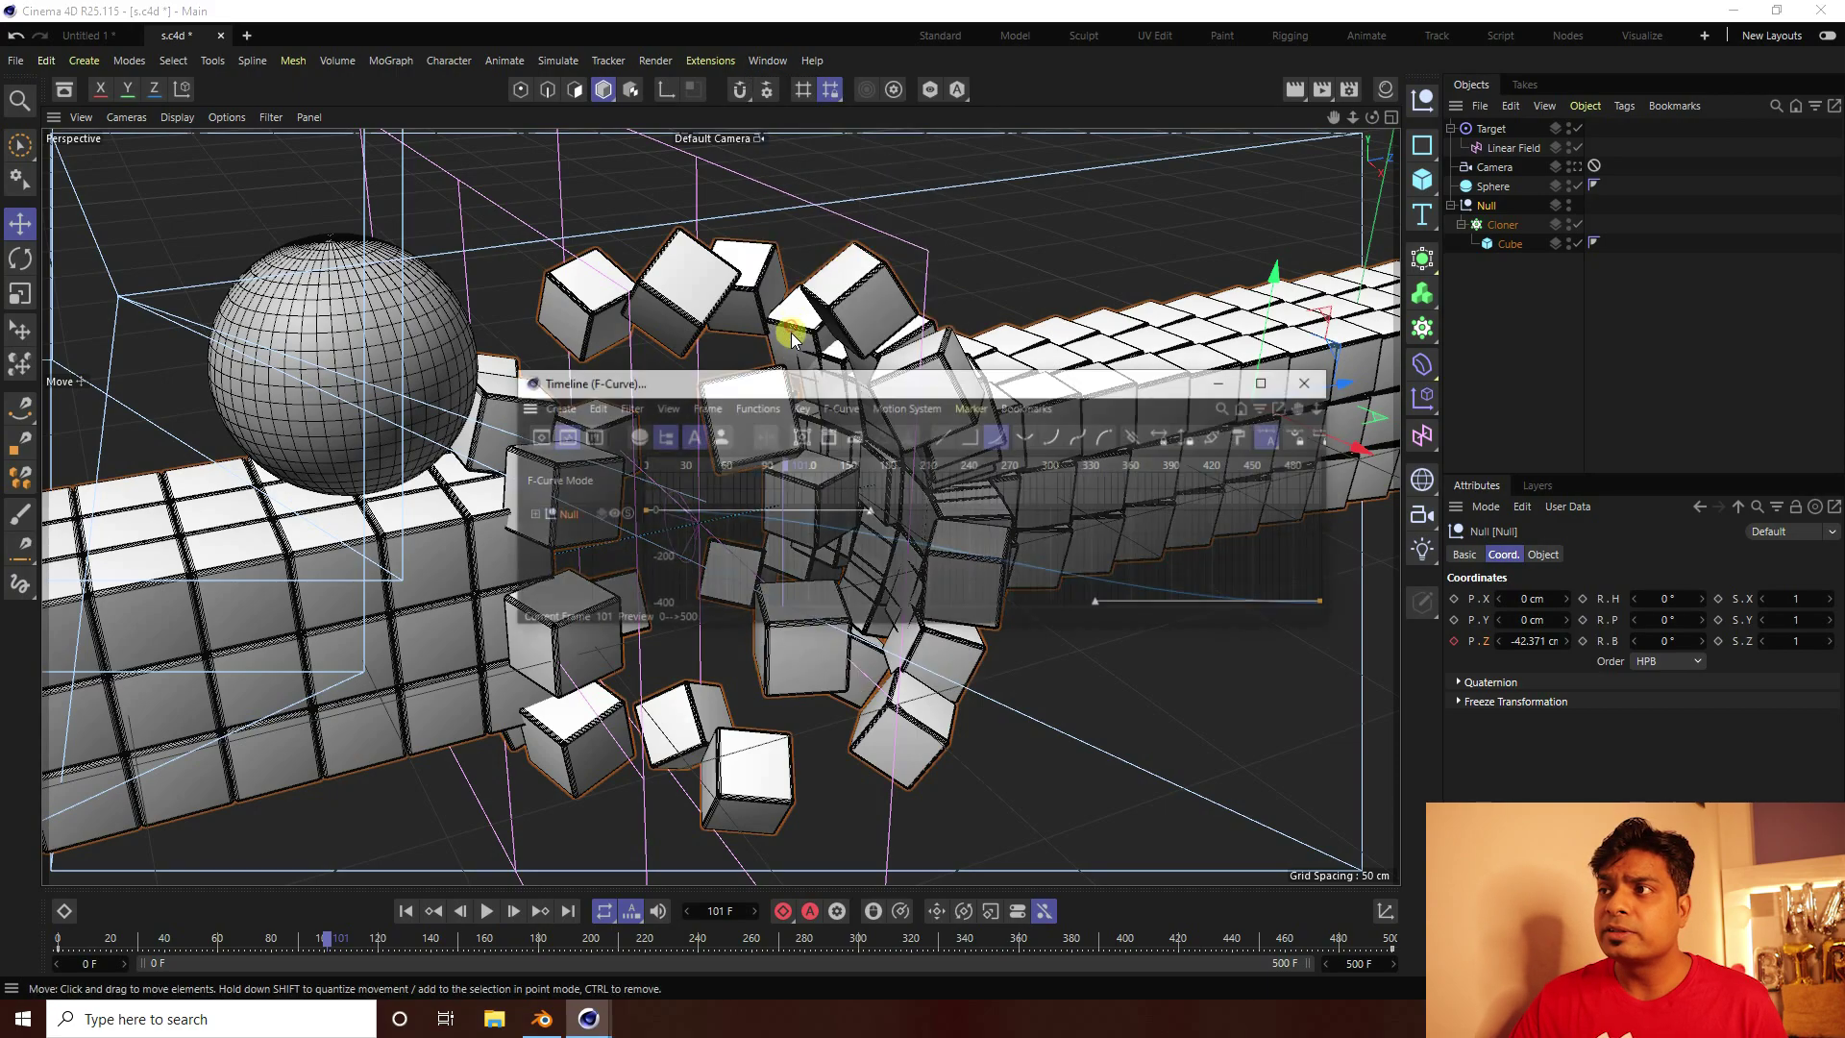
pyautogui.click(1266, 382)
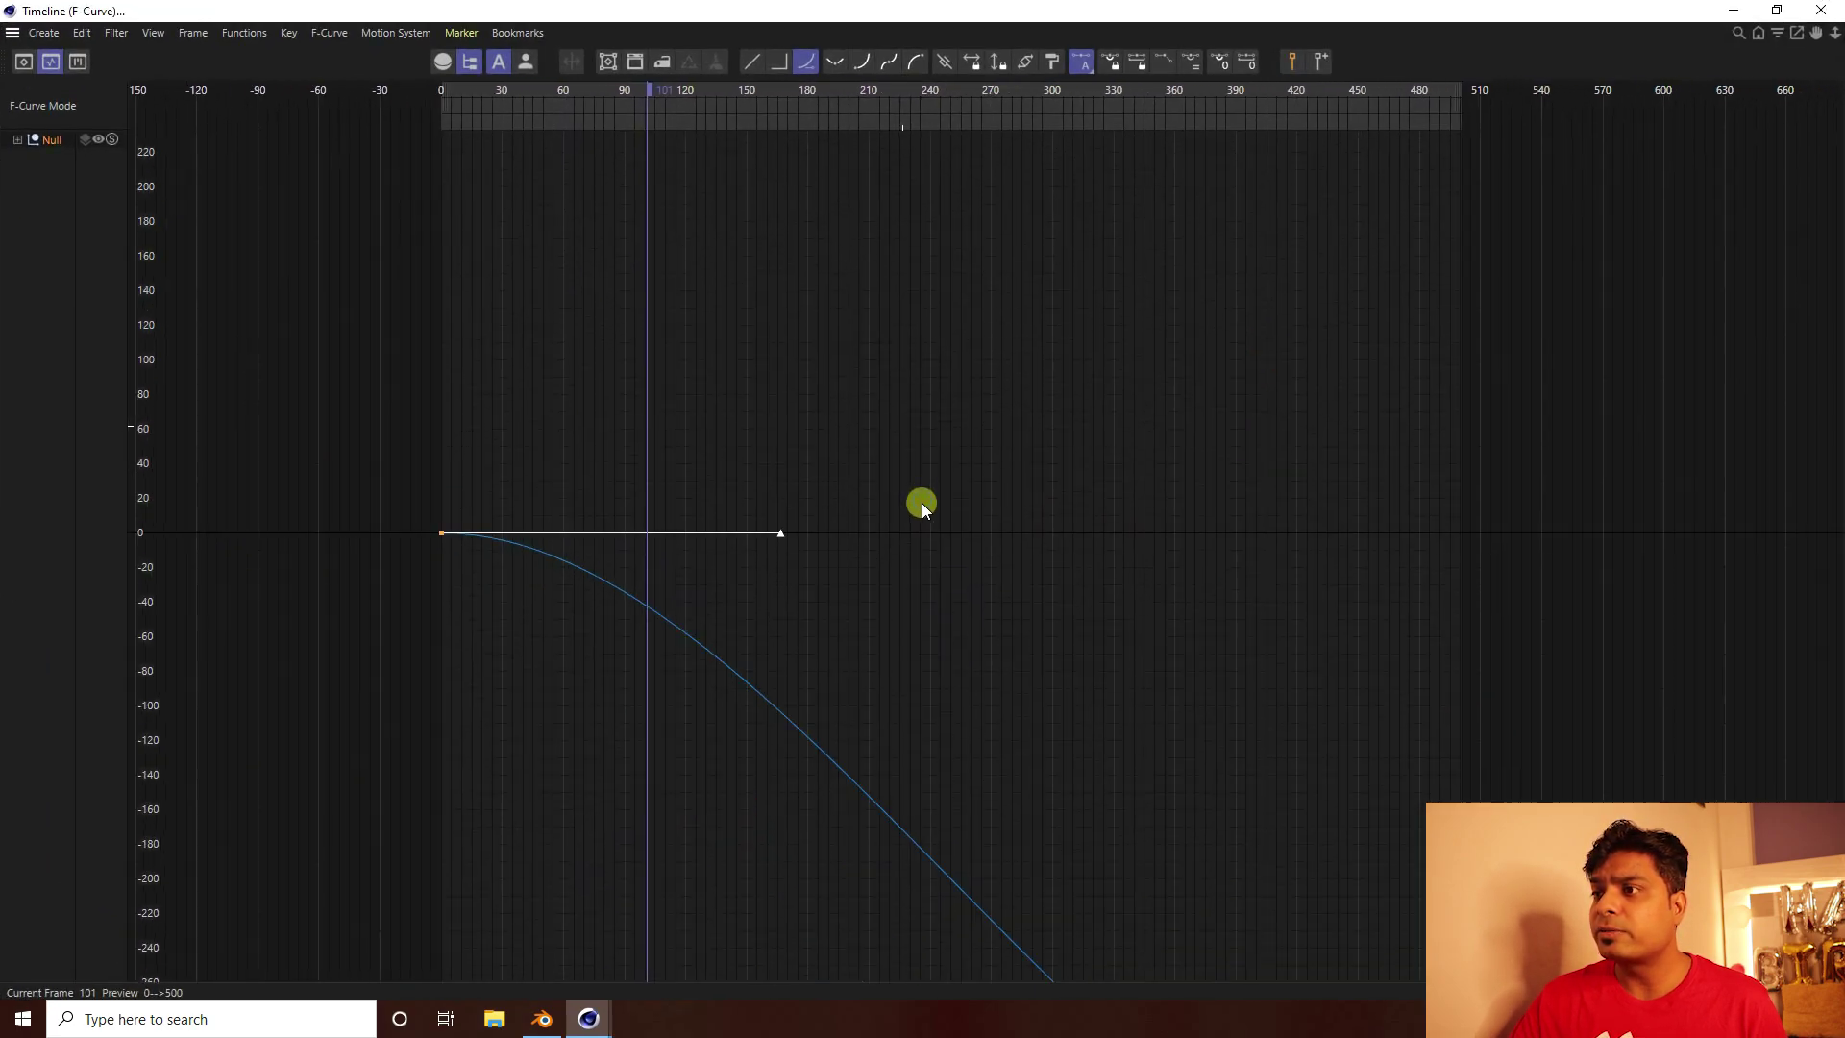
pyautogui.moveTo(317, 328); pyautogui.dragTo(1549, 834)
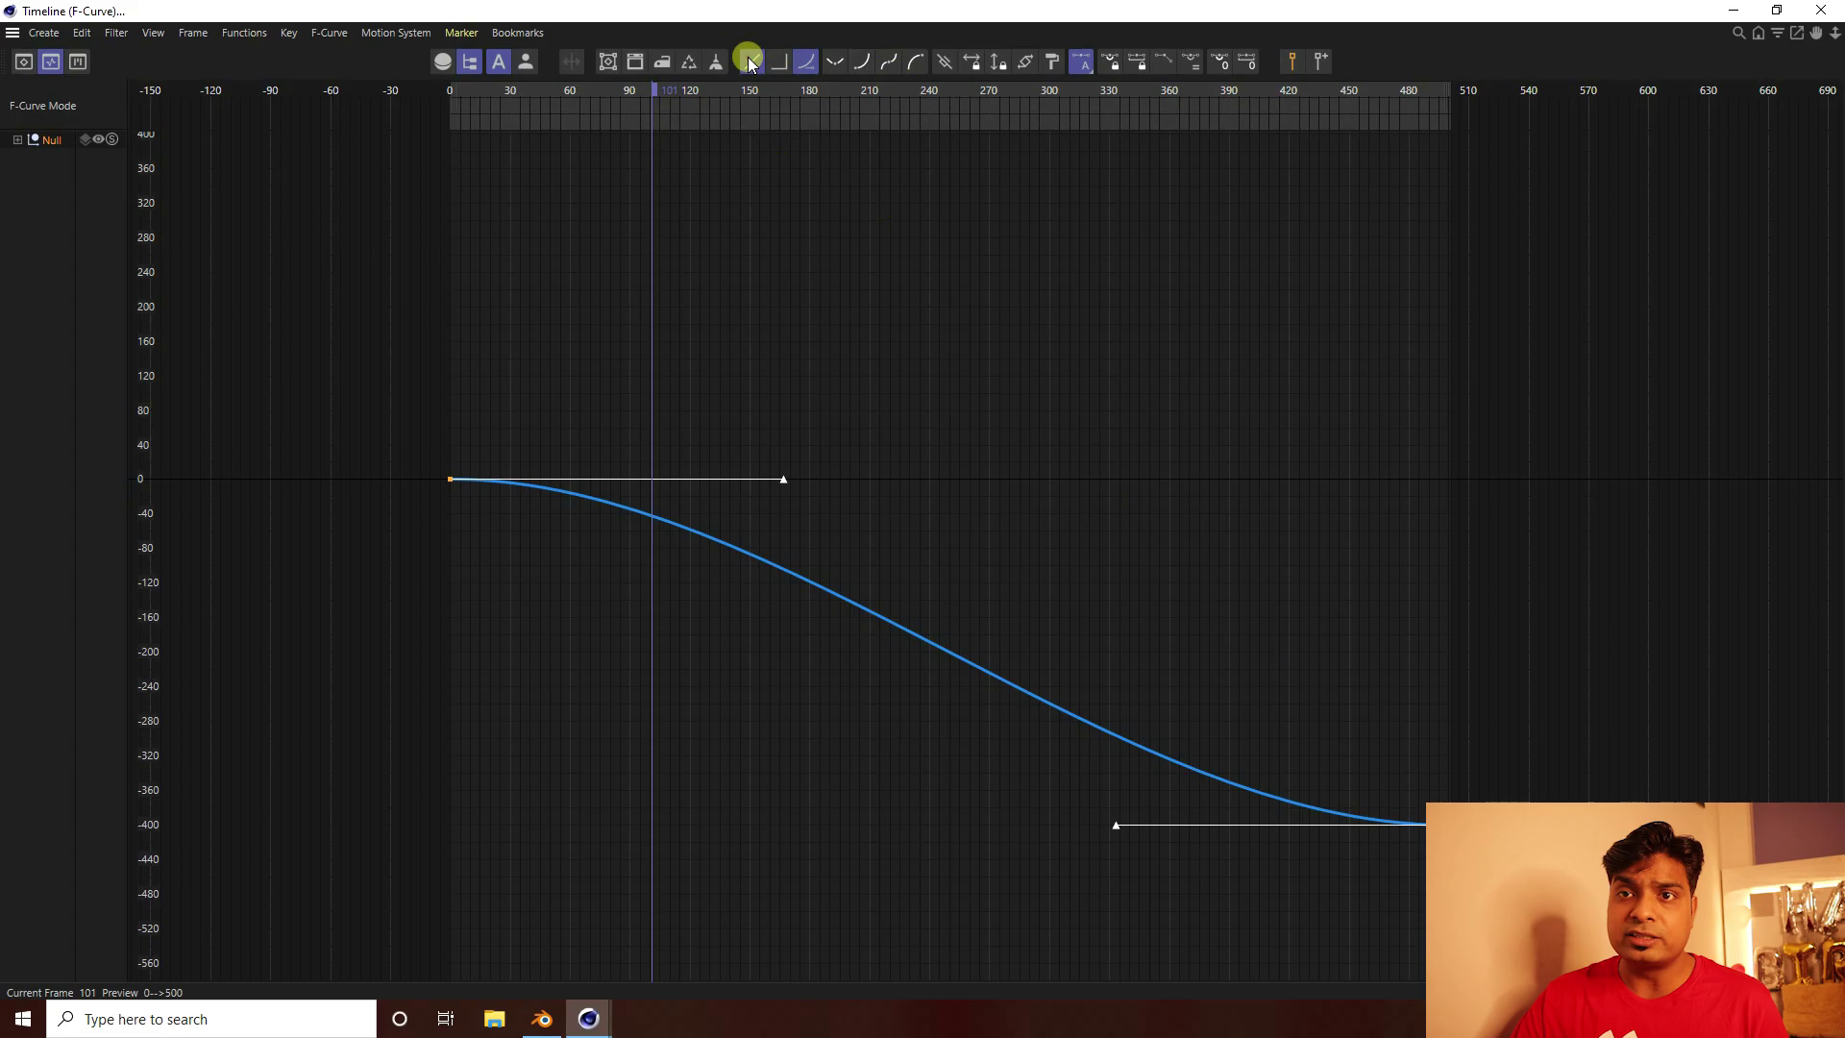
pyautogui.click(750, 63)
pyautogui.click(1821, 12)
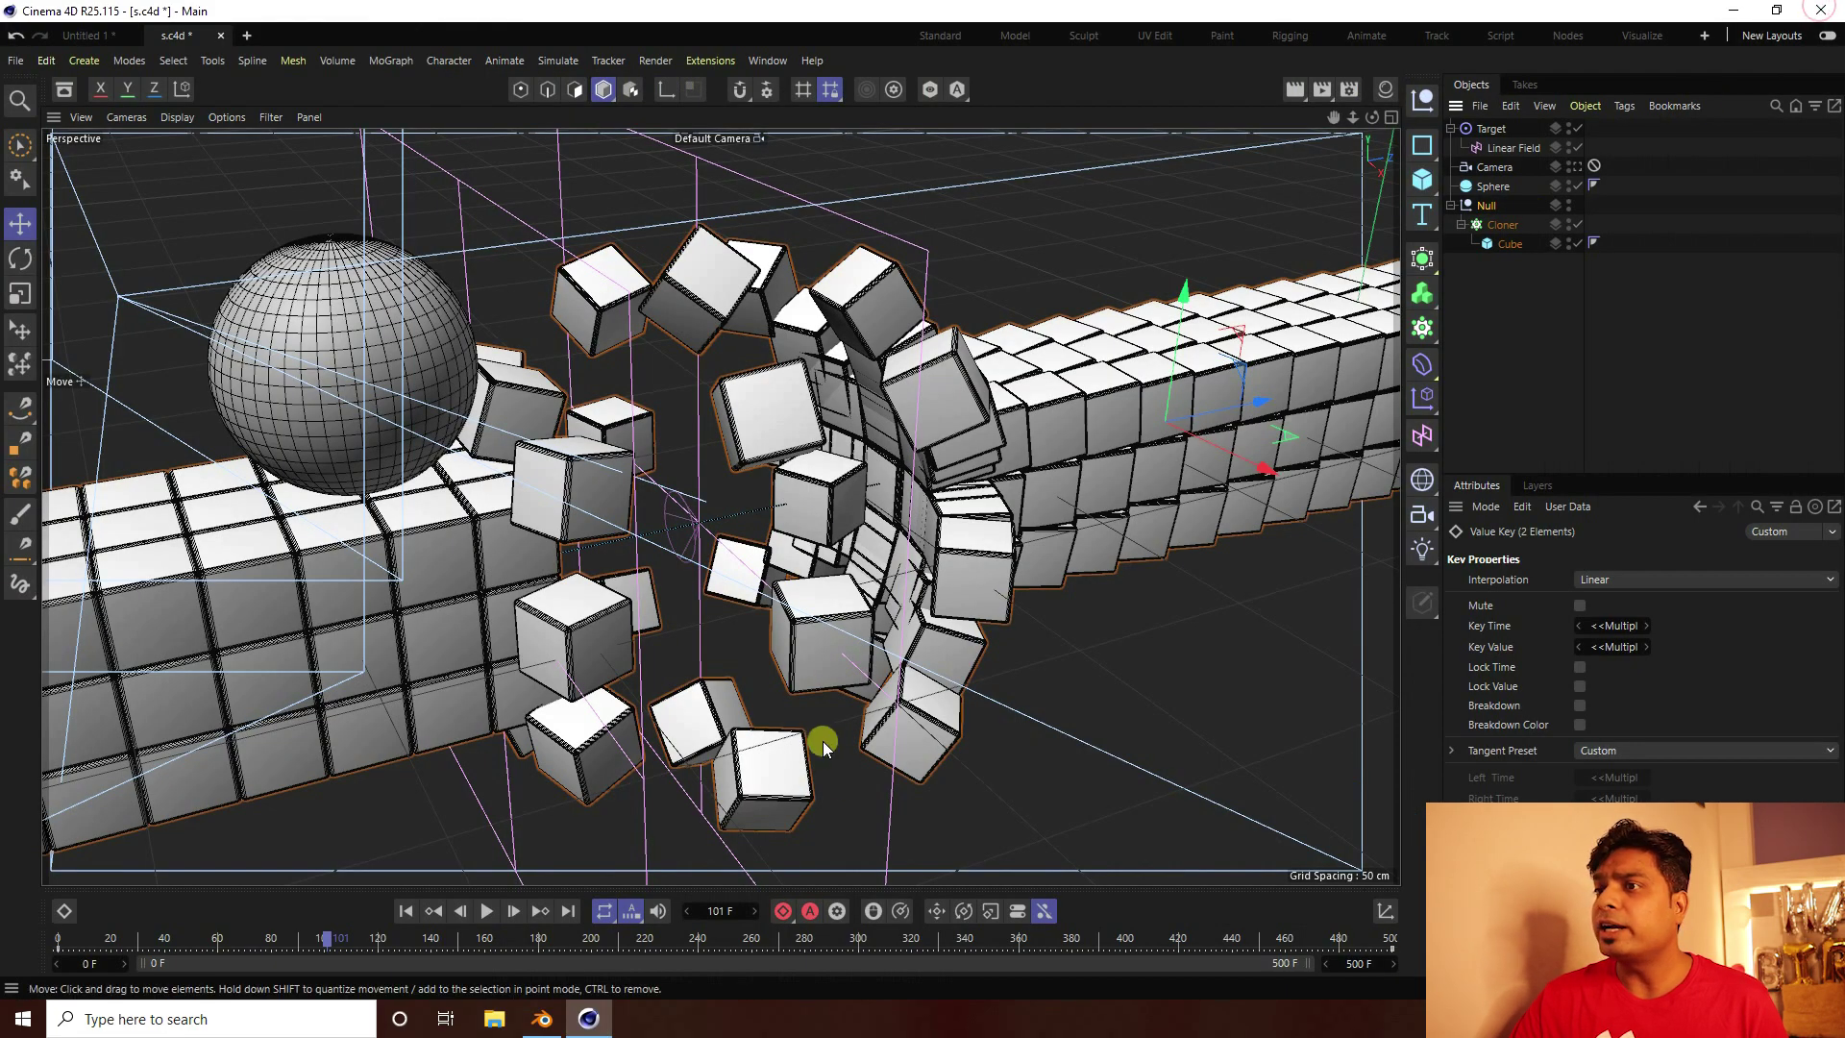
# Rewind and play back the animation to check the steady motion
pyautogui.click(406, 911)
pyautogui.click(486, 911)
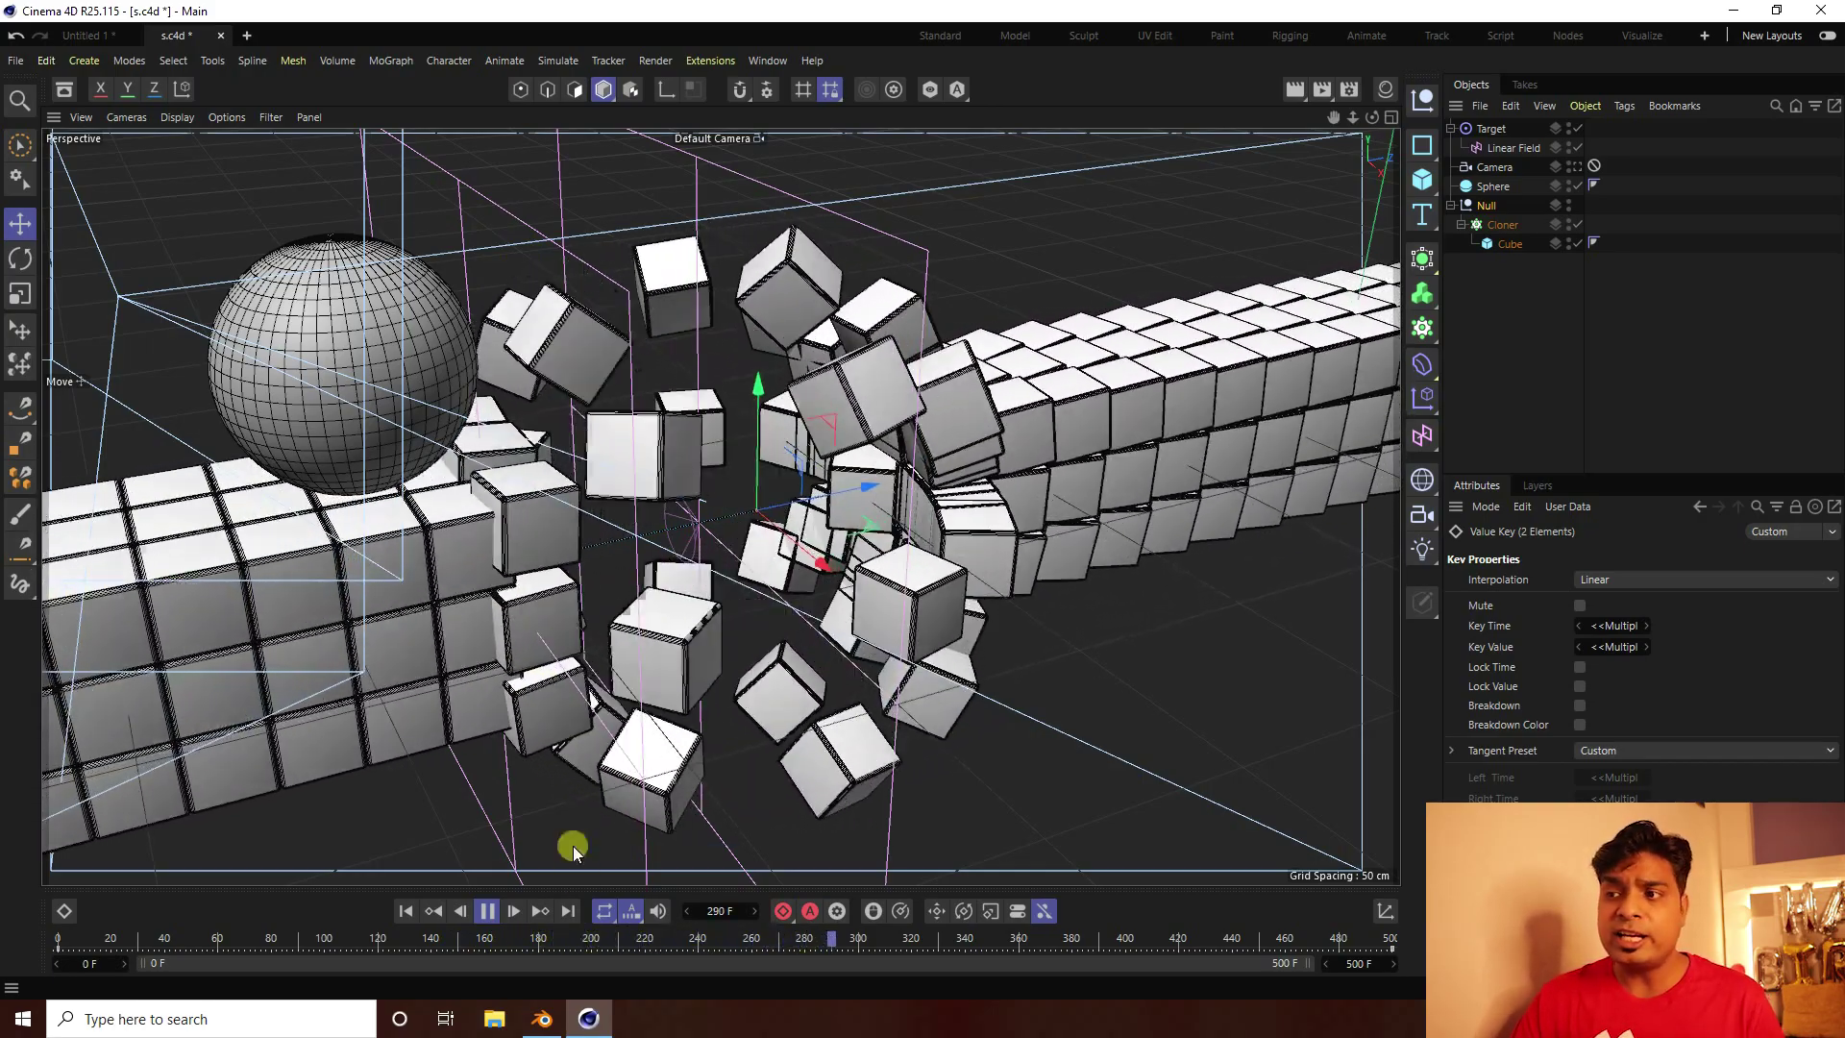
pyautogui.click(487, 909)
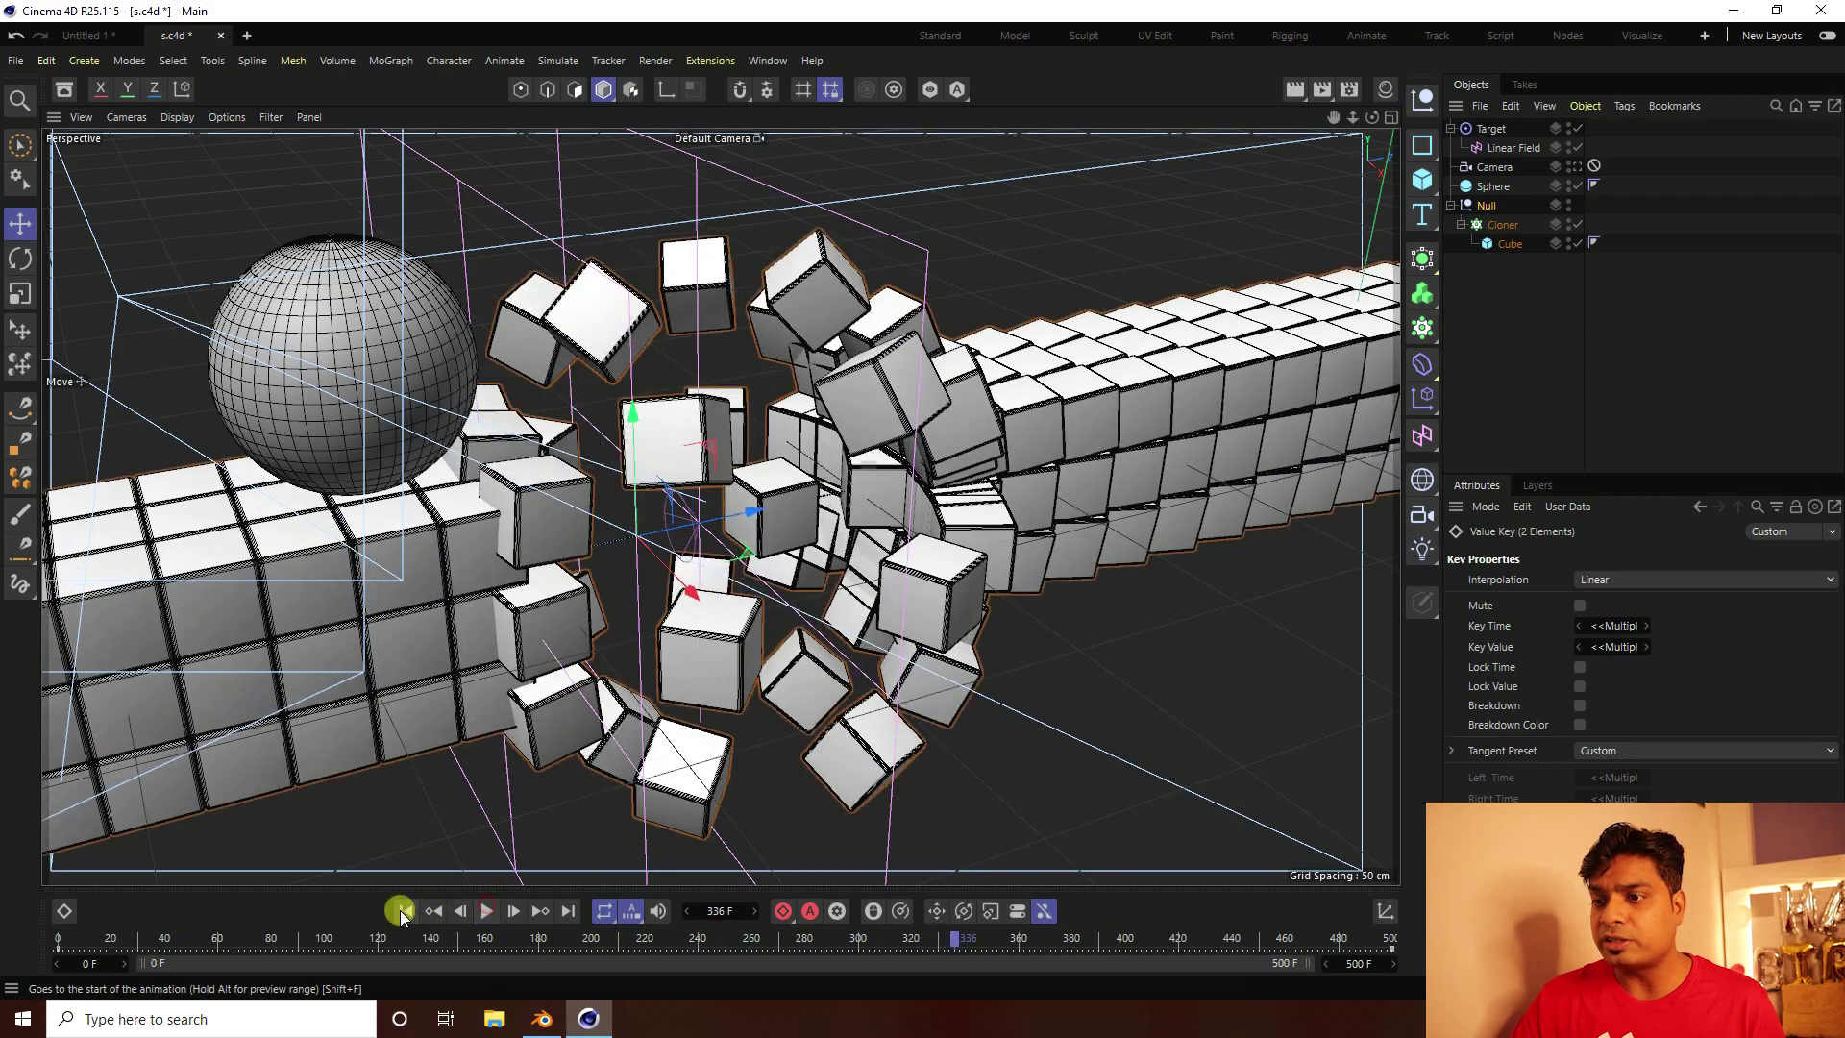
pyautogui.click(401, 908)
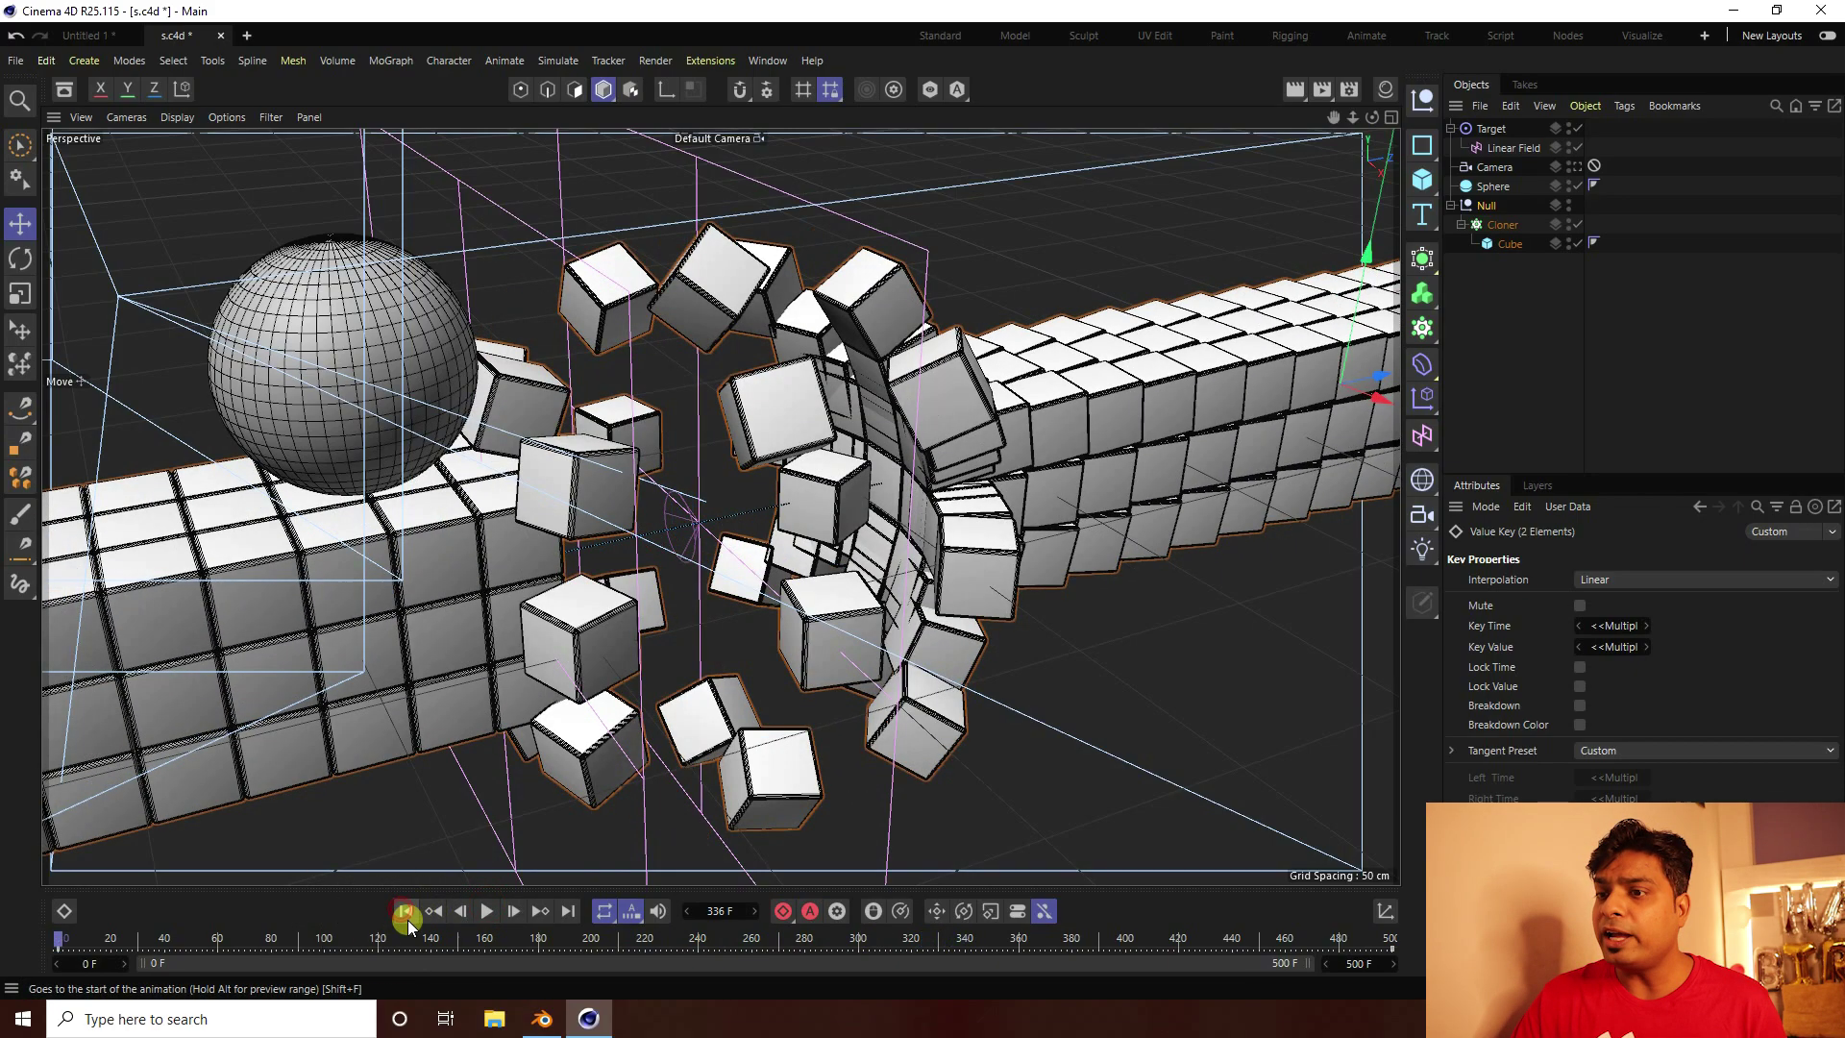
# Keyframe the Sphere's pitch rotation at 0° on frame 0
pyautogui.click(1490, 189)
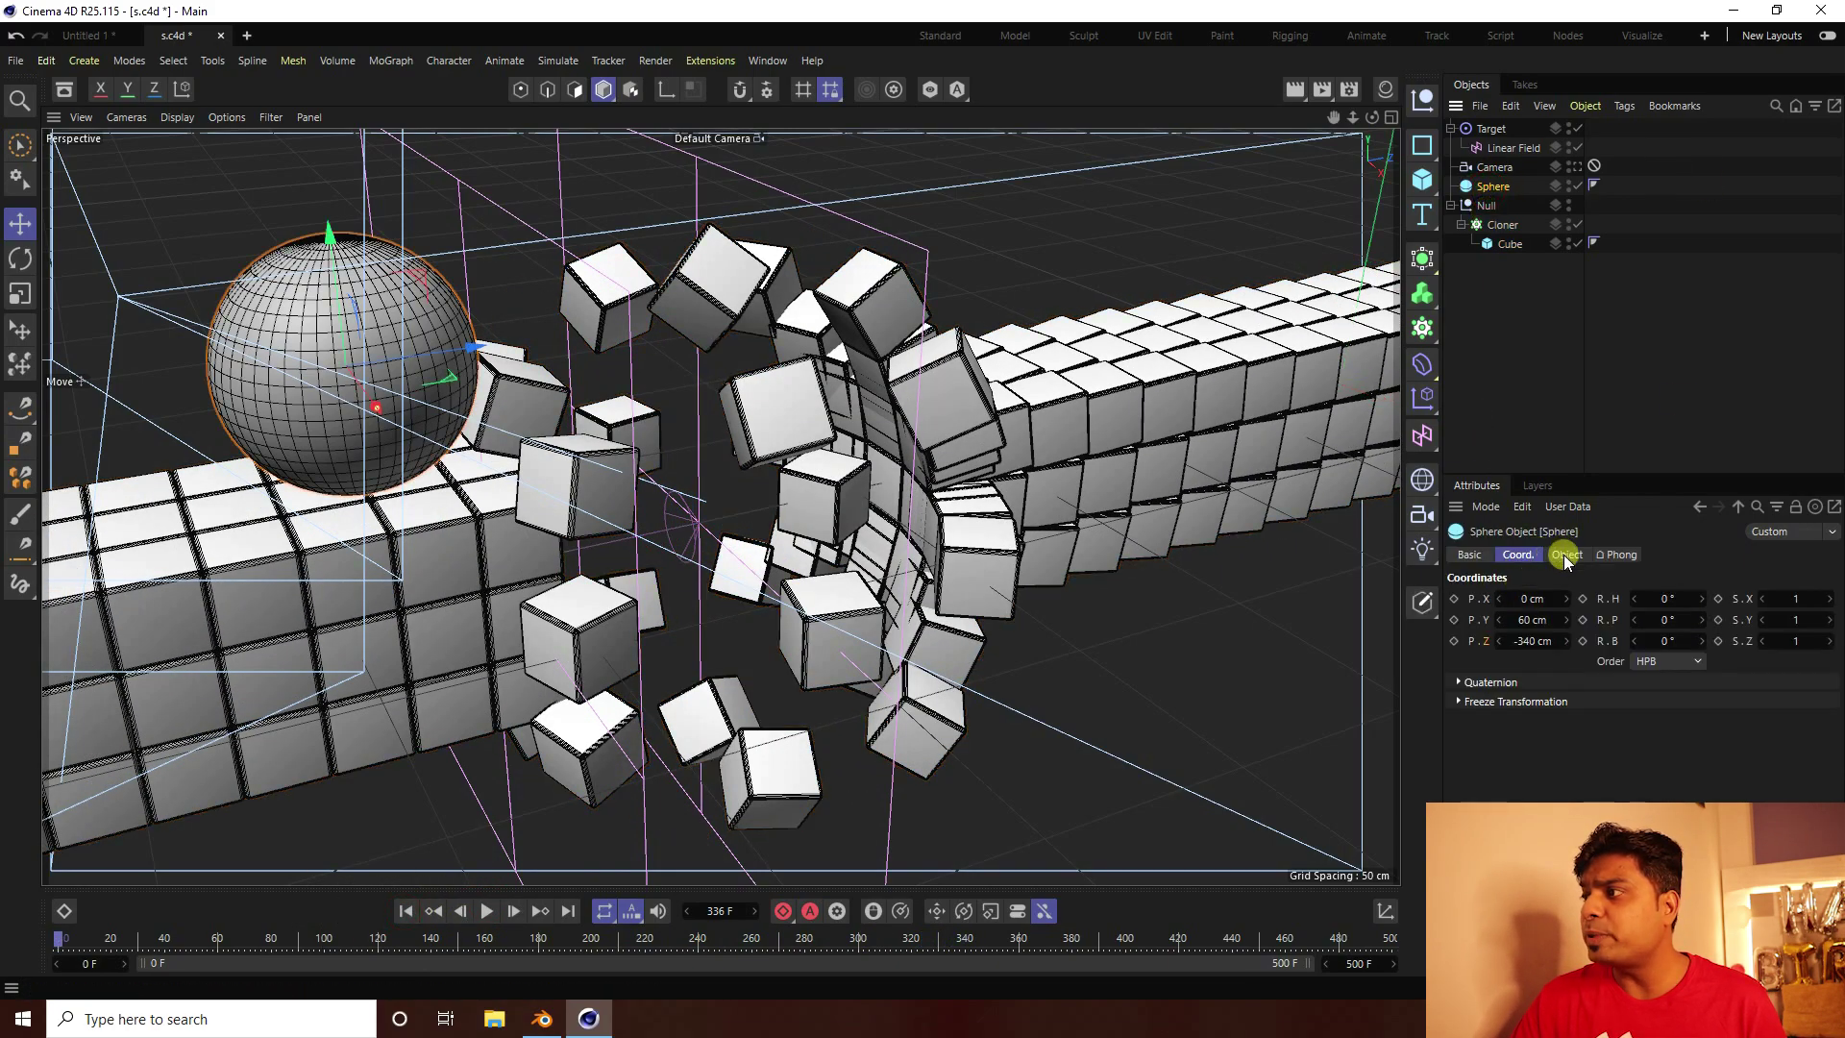
pyautogui.moveTo(1666, 620); pyautogui.dragTo(1615, 620)
pyautogui.write('0')
pyautogui.press('Return')
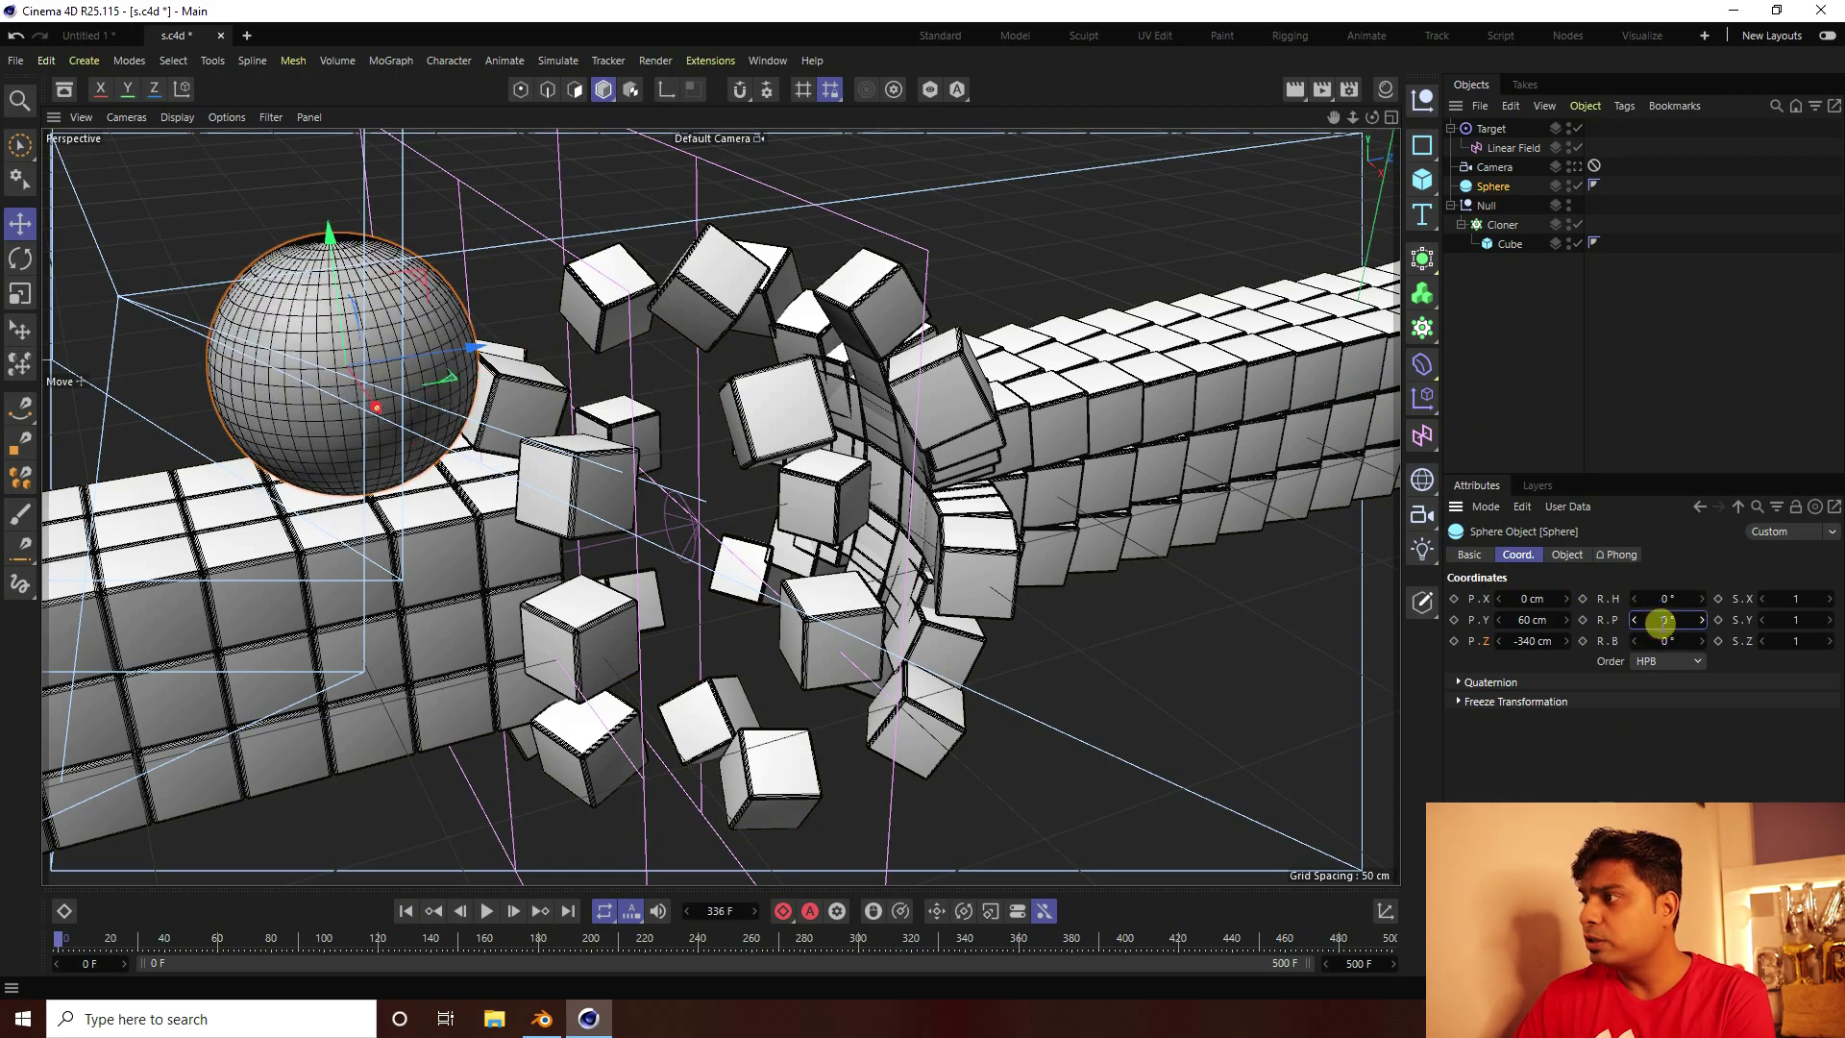
pyautogui.click(1583, 621)
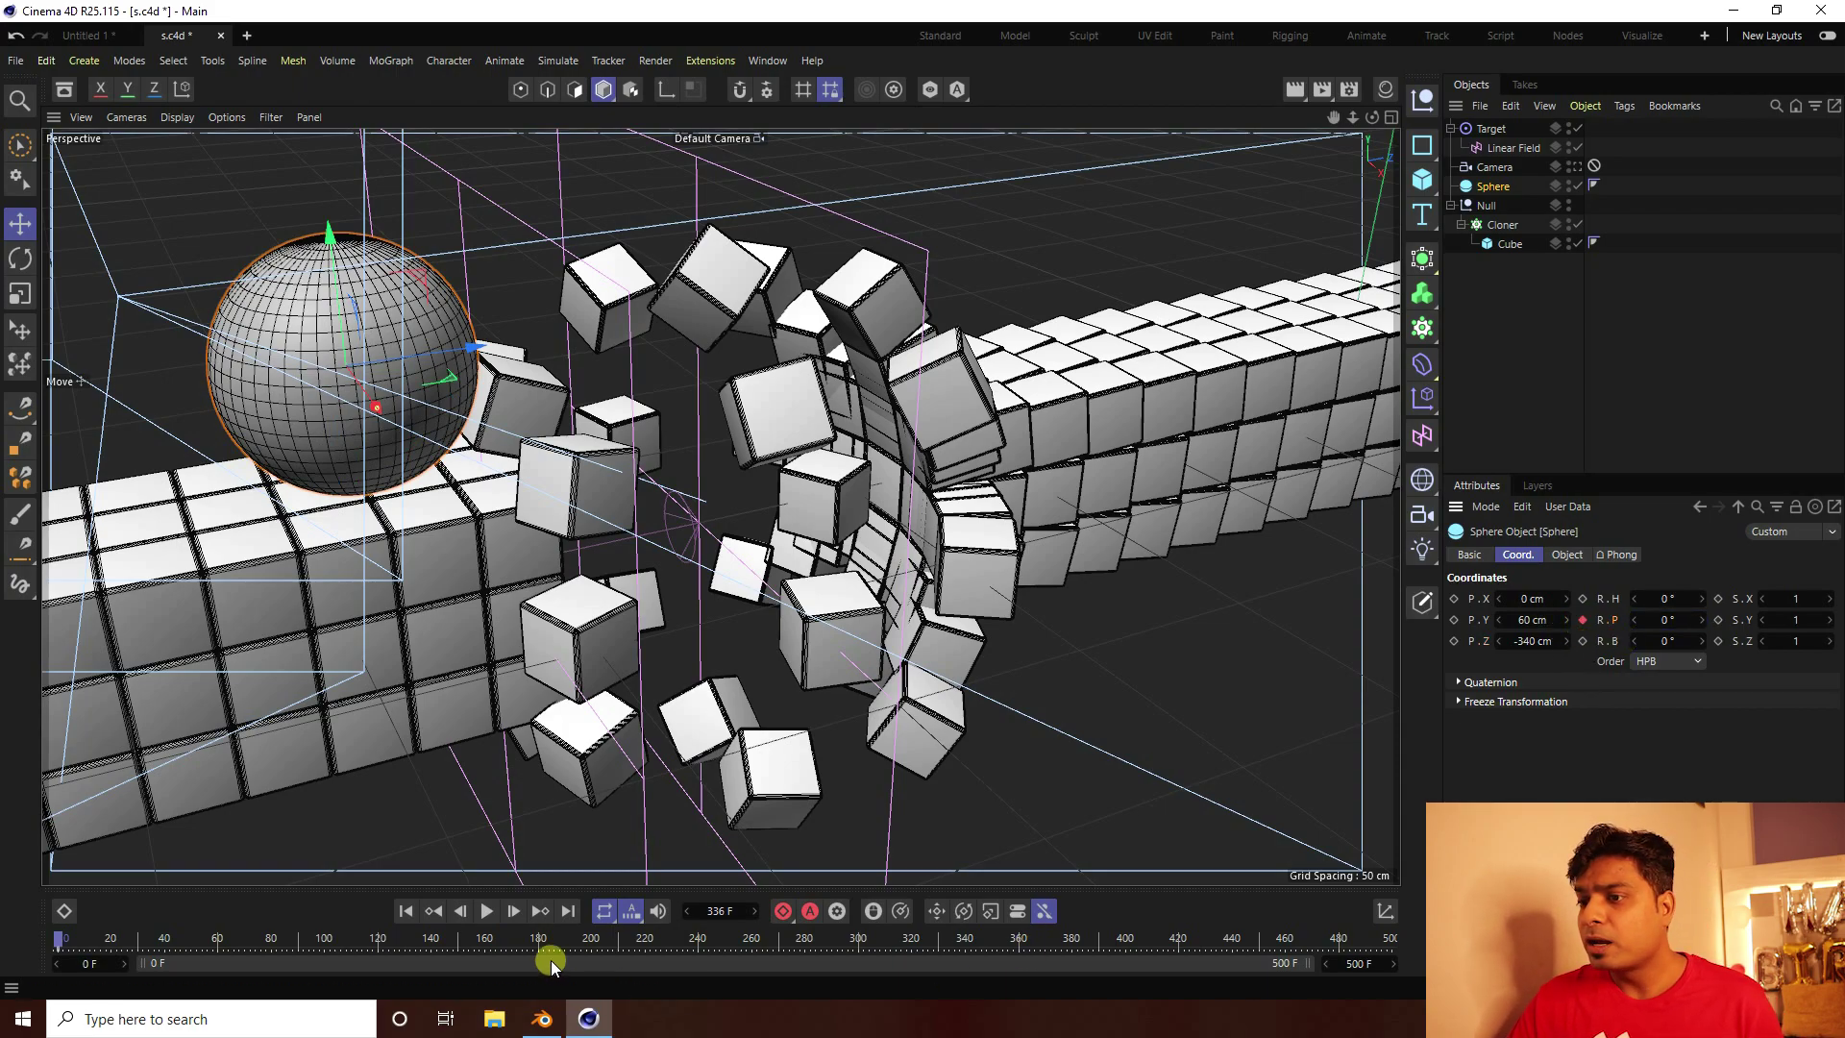
# Keyframe the Sphere's pitch at -1080° on the last frame, 500
pyautogui.click(573, 911)
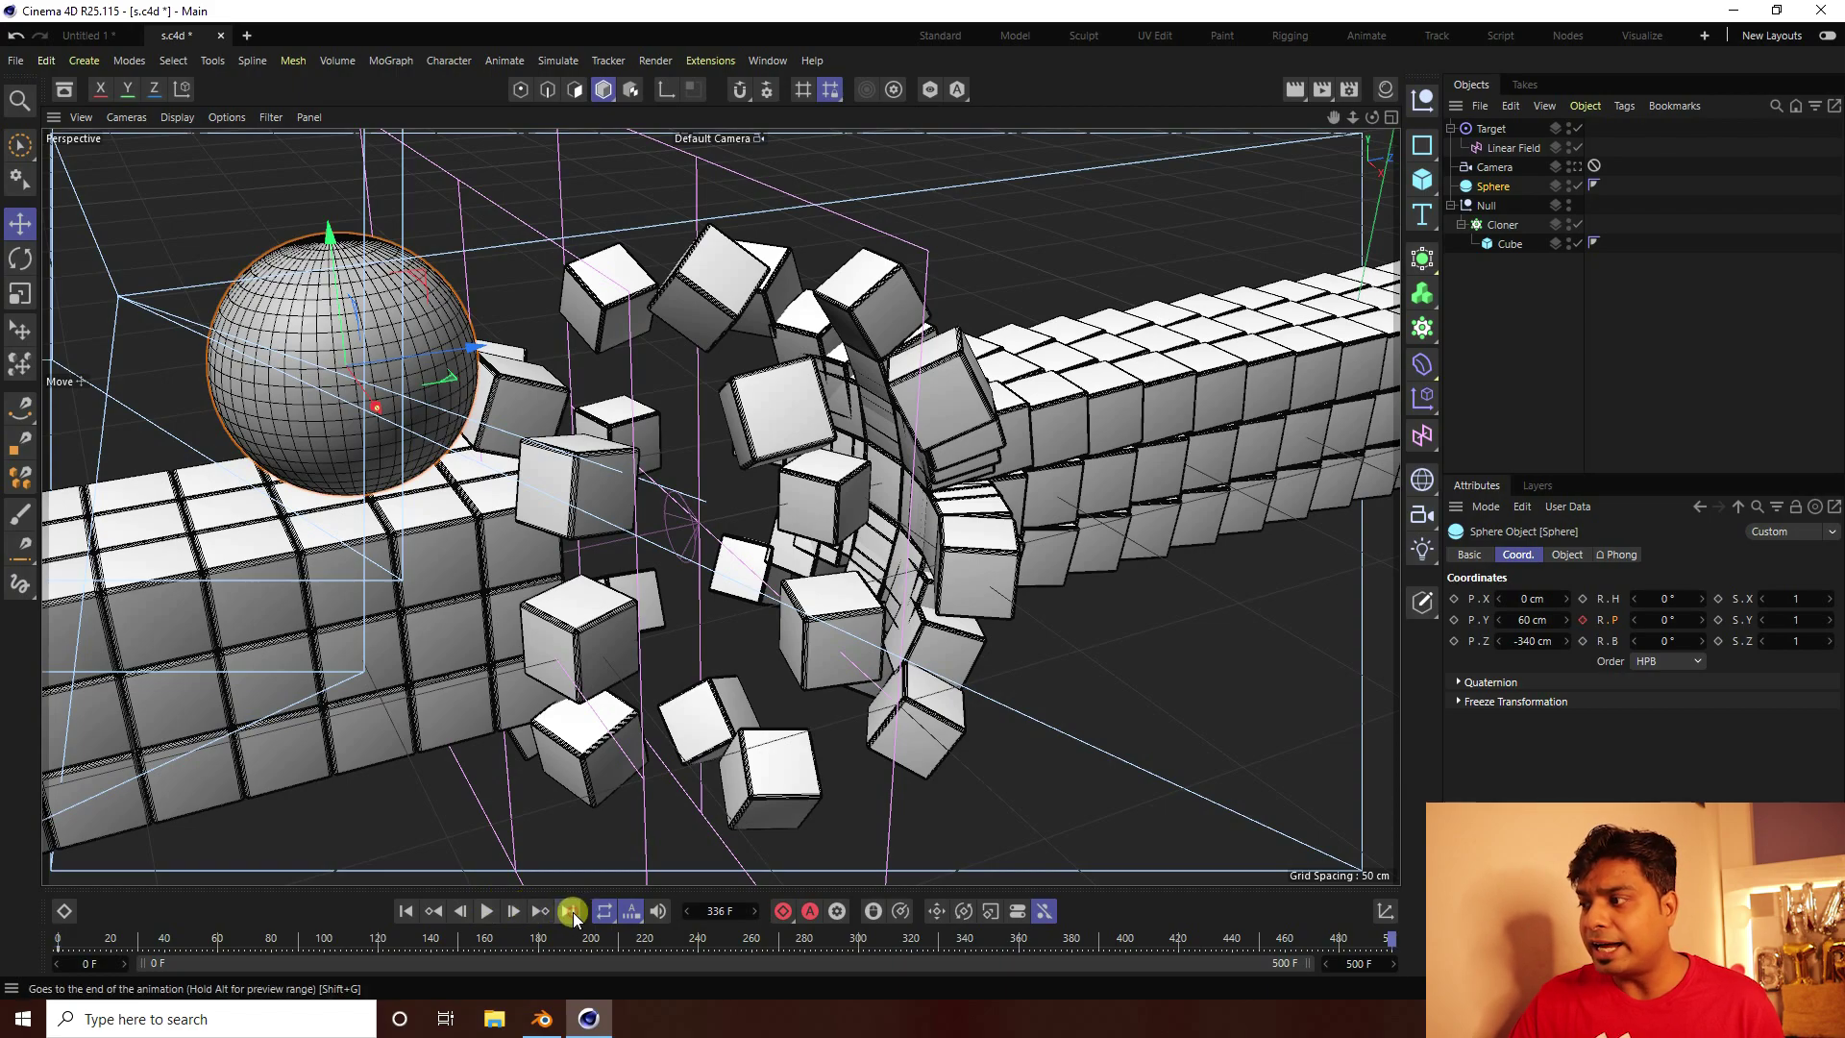
pyautogui.moveTo(1645, 621); pyautogui.dragTo(1673, 624)
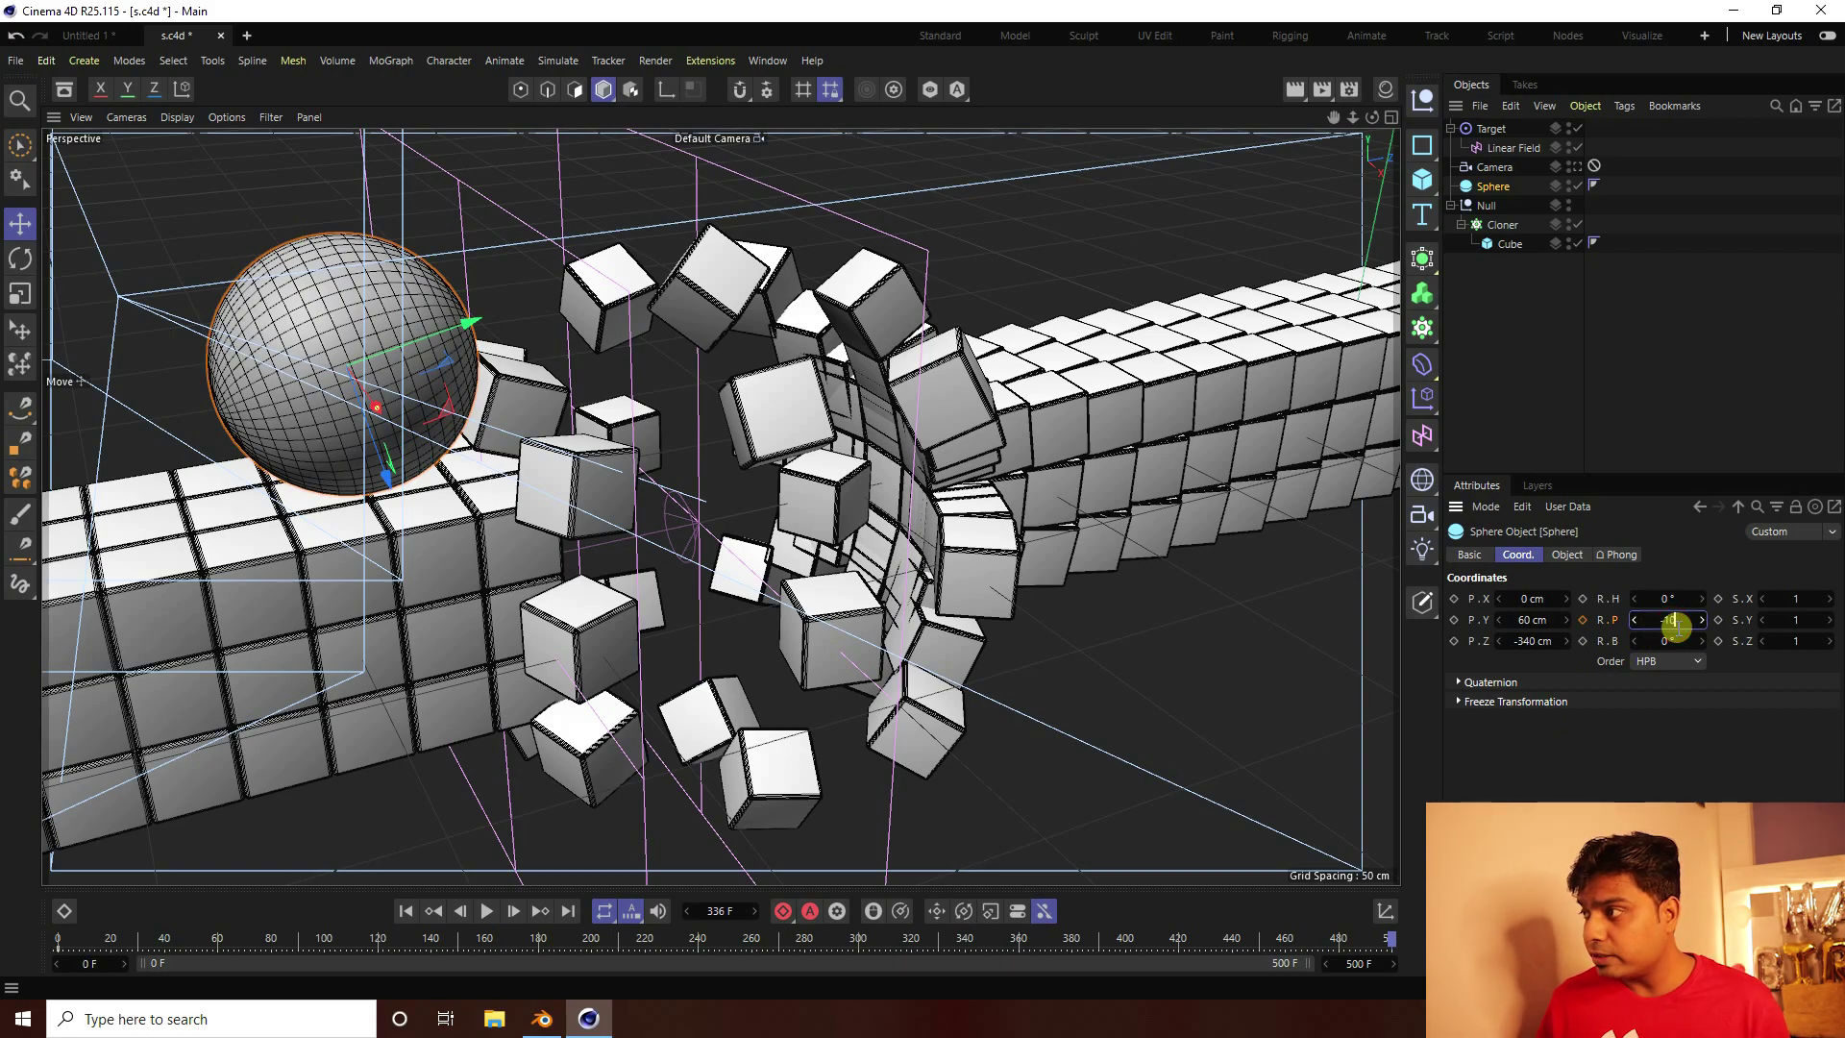
pyautogui.moveTo(1673, 623); pyautogui.dragTo(1674, 625)
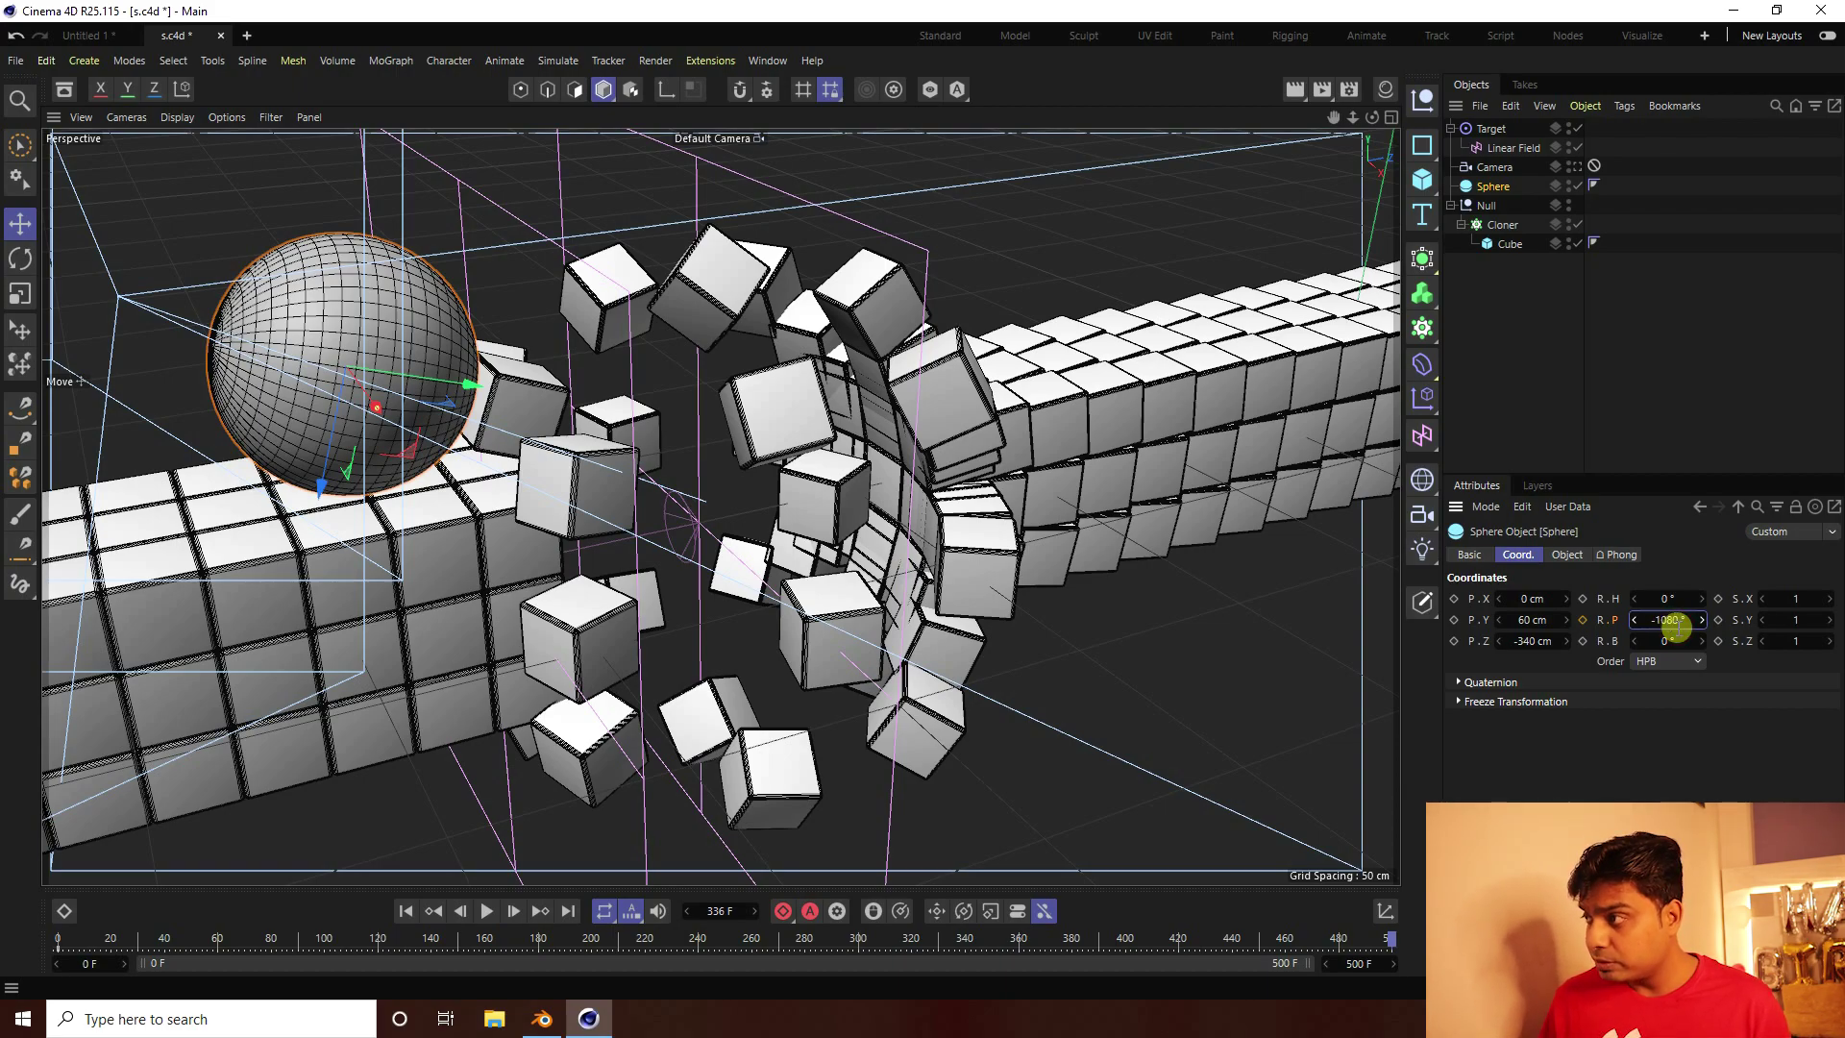
pyautogui.write('0')
pyautogui.press('Return')
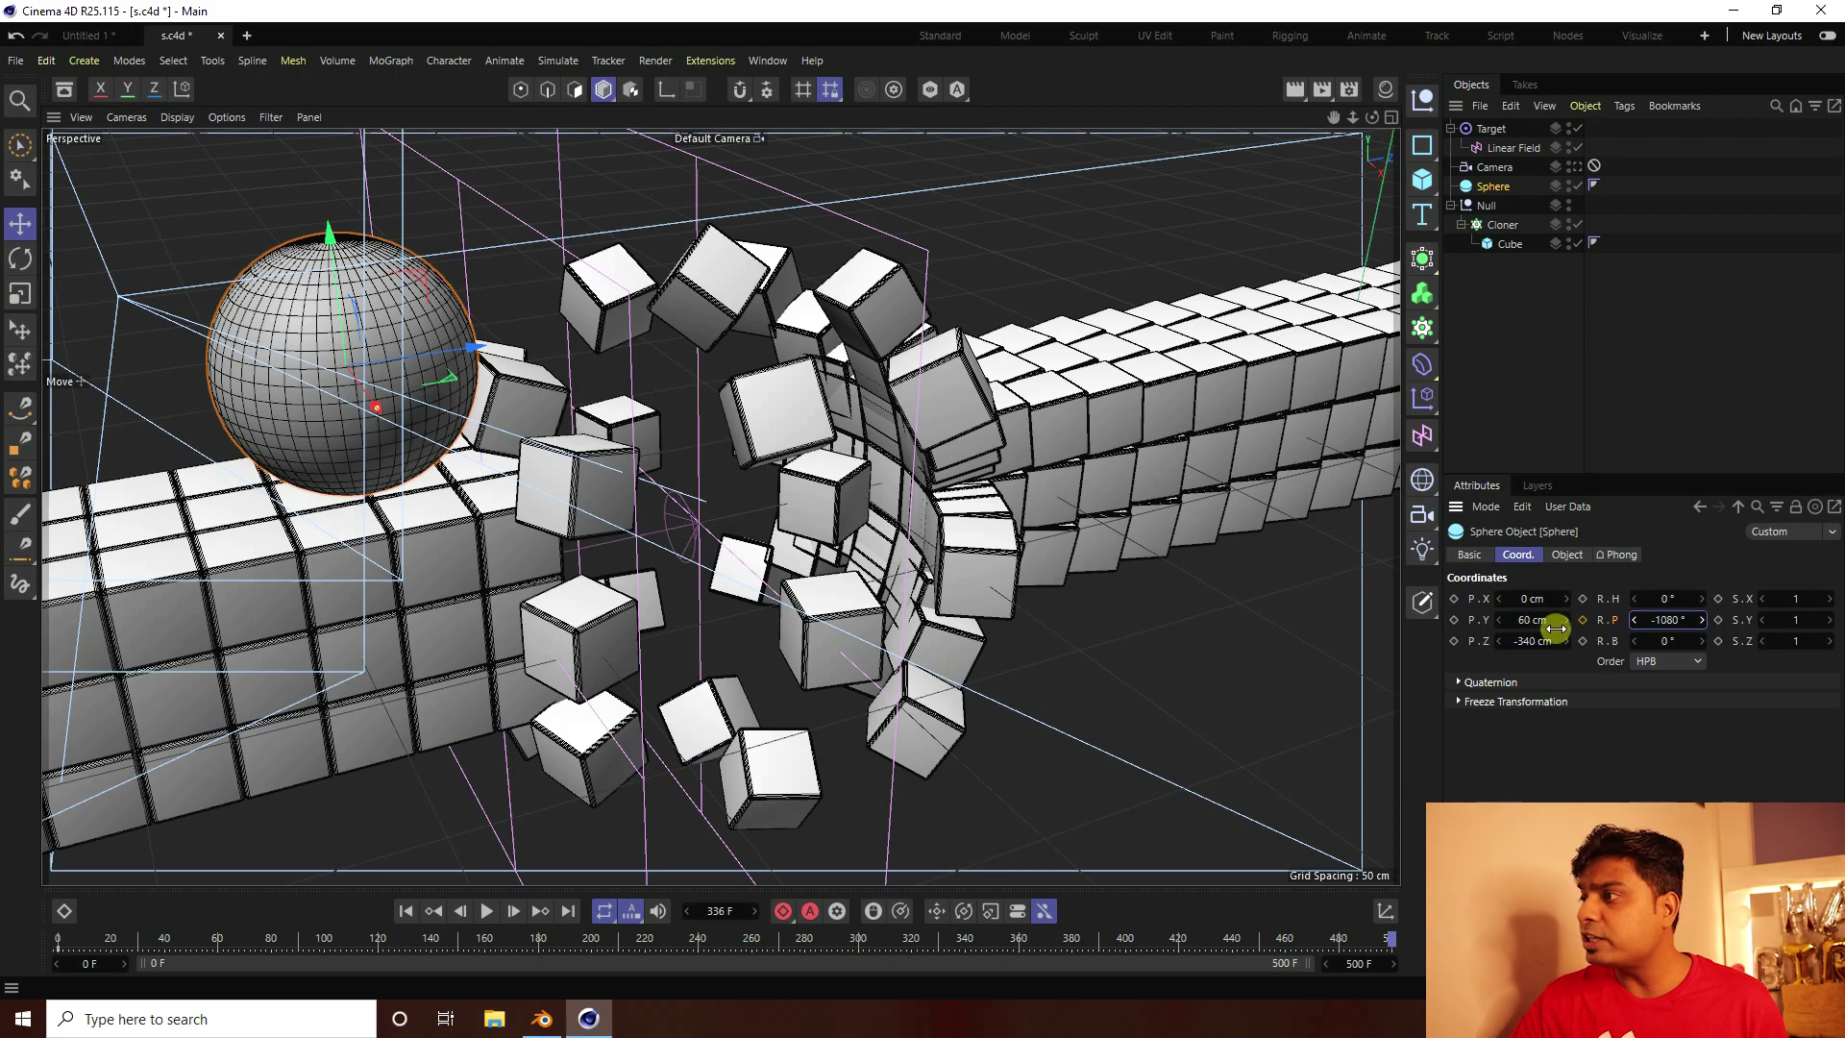
pyautogui.click(1585, 622)
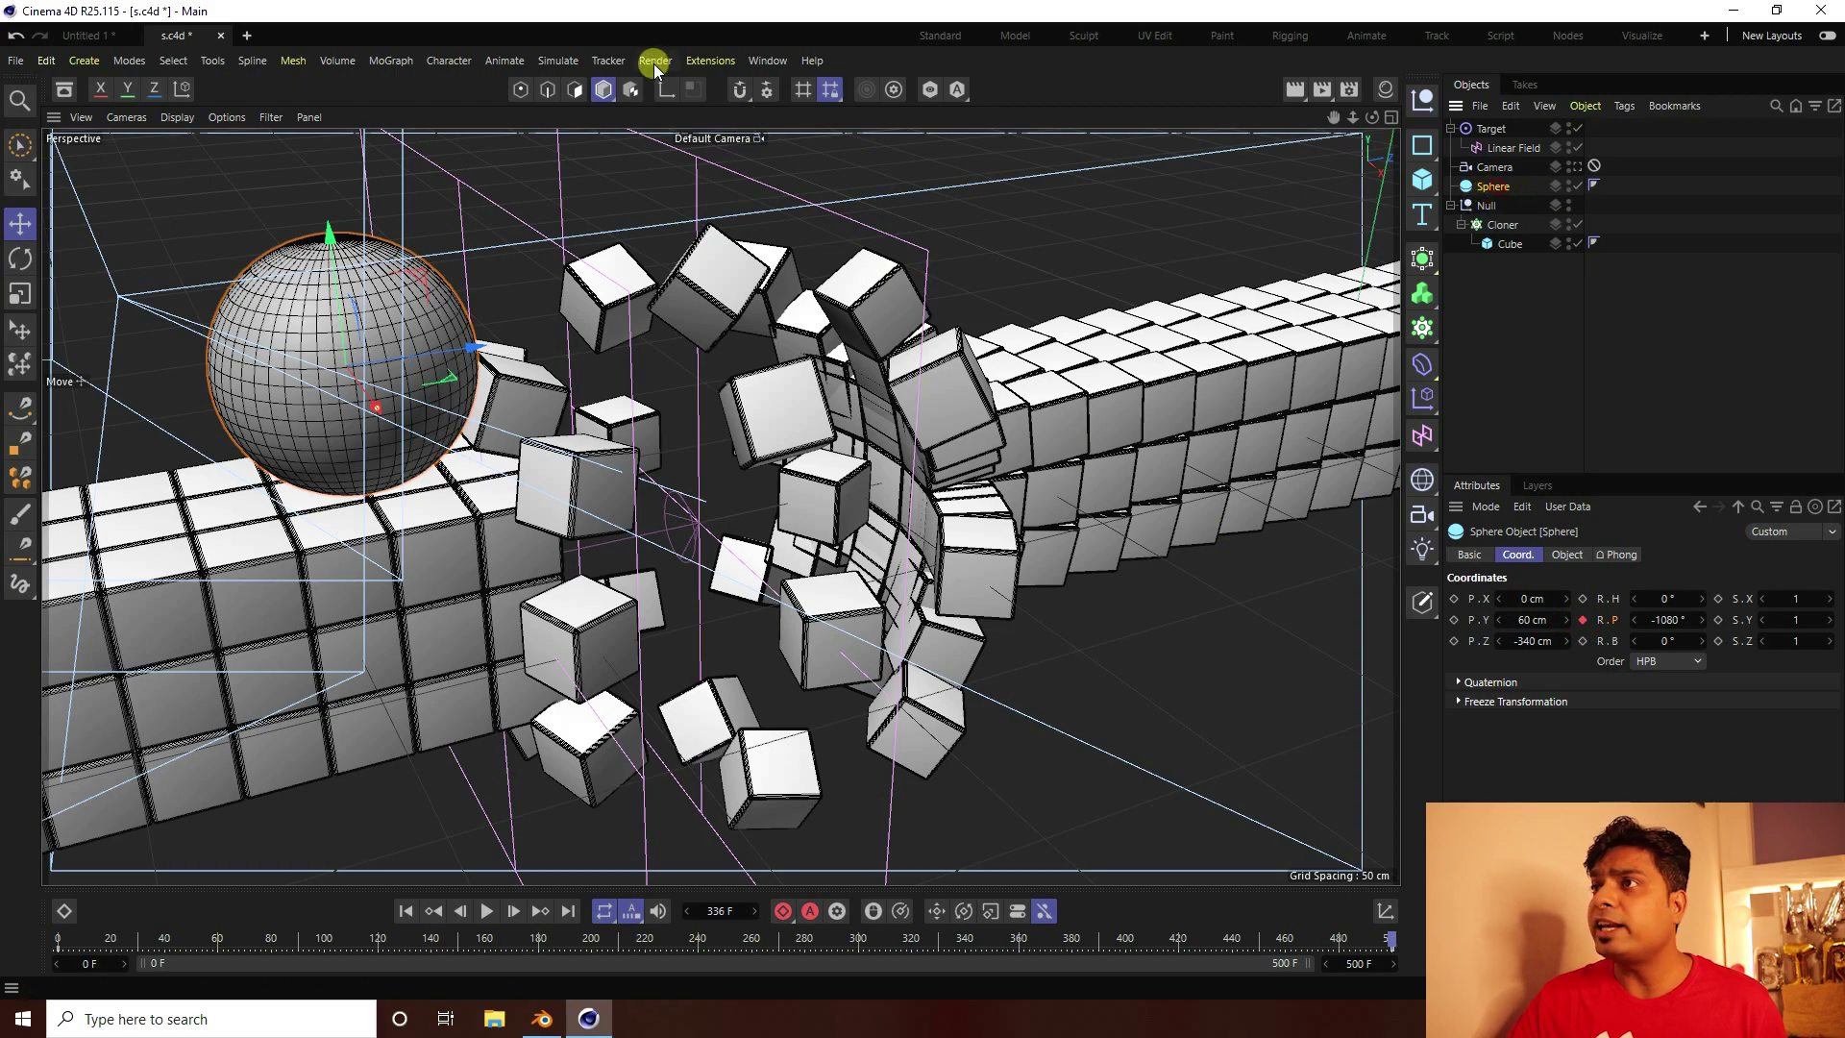
pyautogui.click(771, 61)
# Frame the Sphere's pitch curve, set both keys to Linear, then rewind and play
pyautogui.click(819, 331)
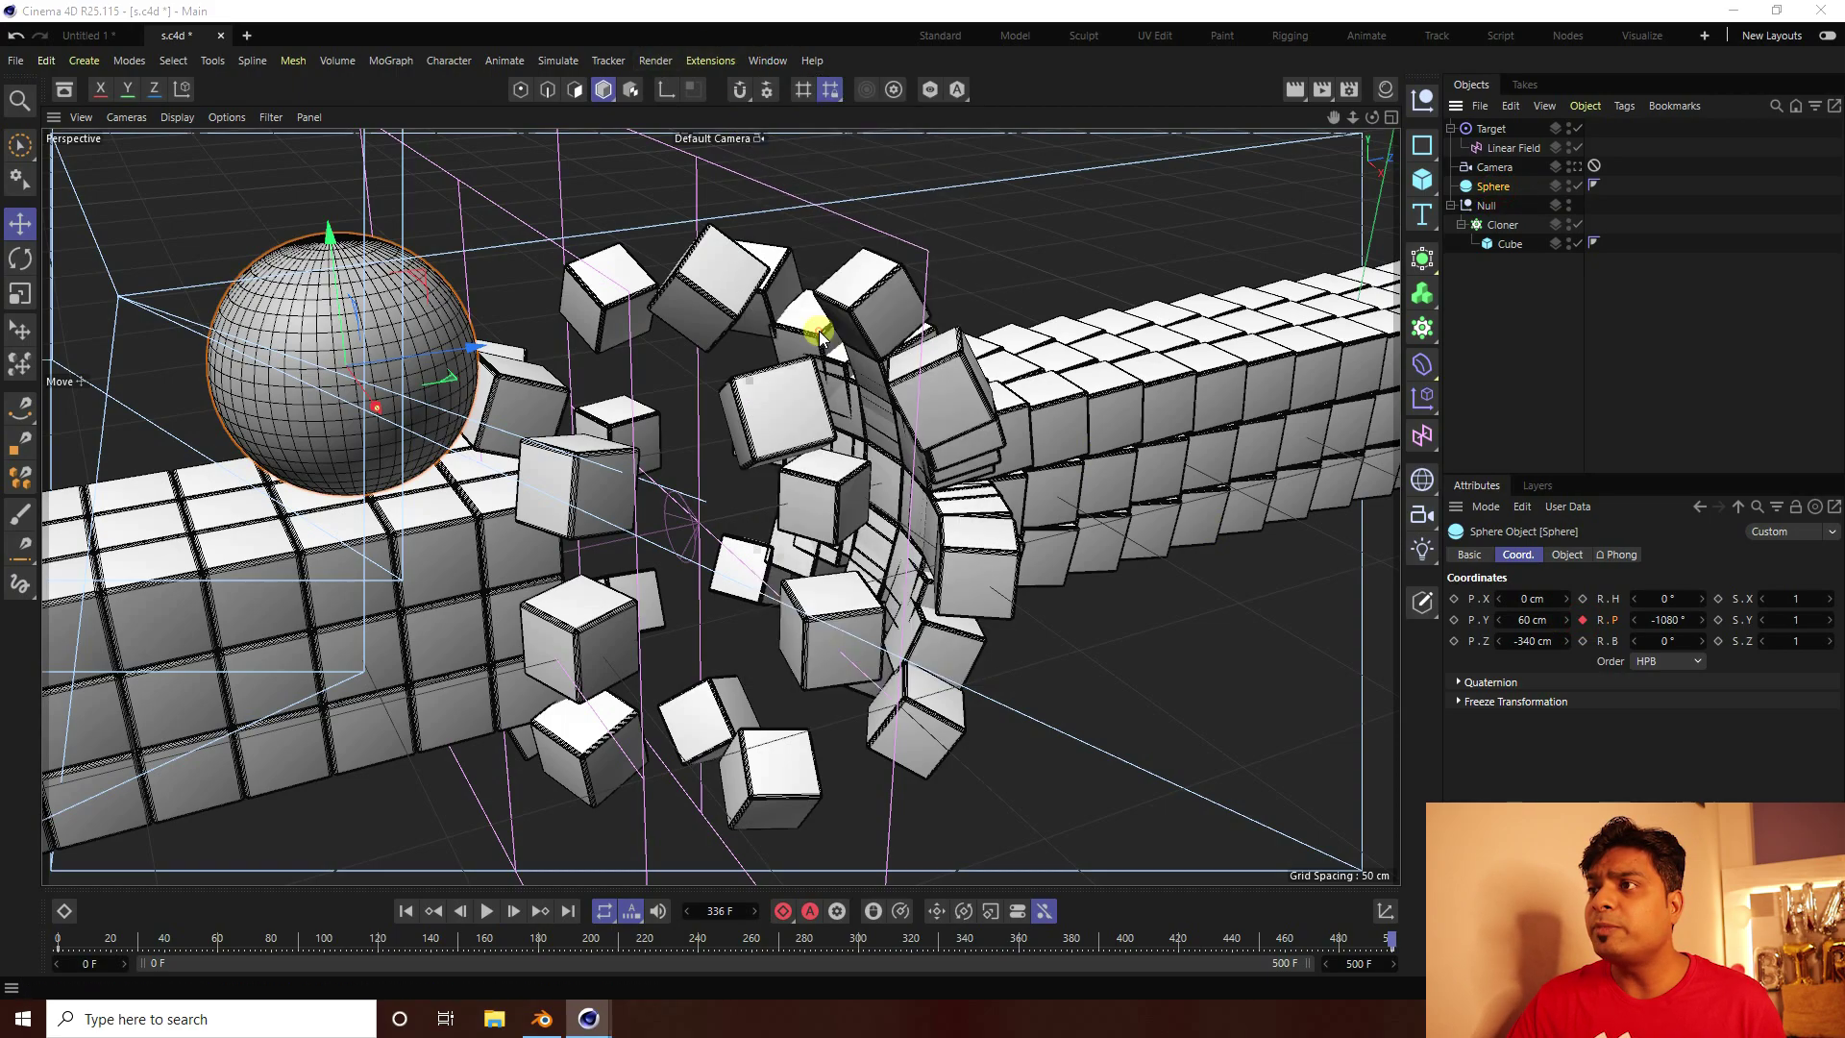
pyautogui.press('h')
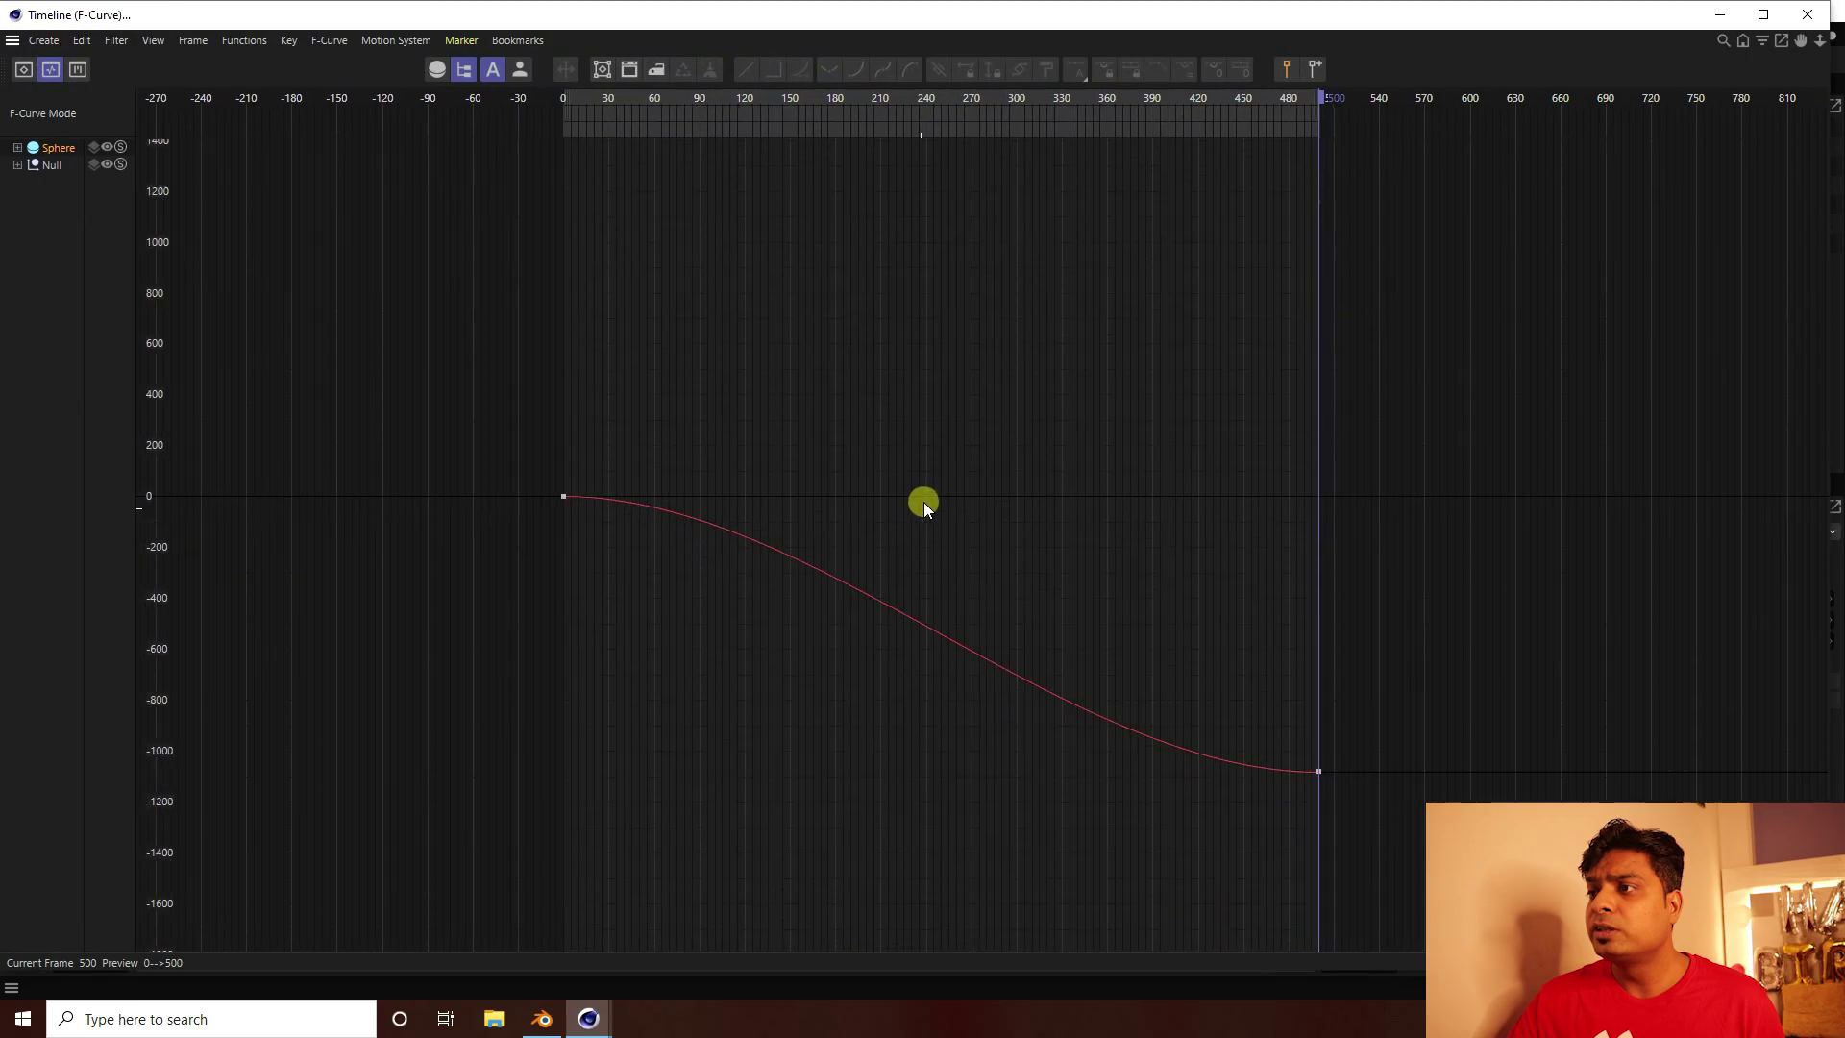
pyautogui.moveTo(443, 407); pyautogui.dragTo(1501, 796)
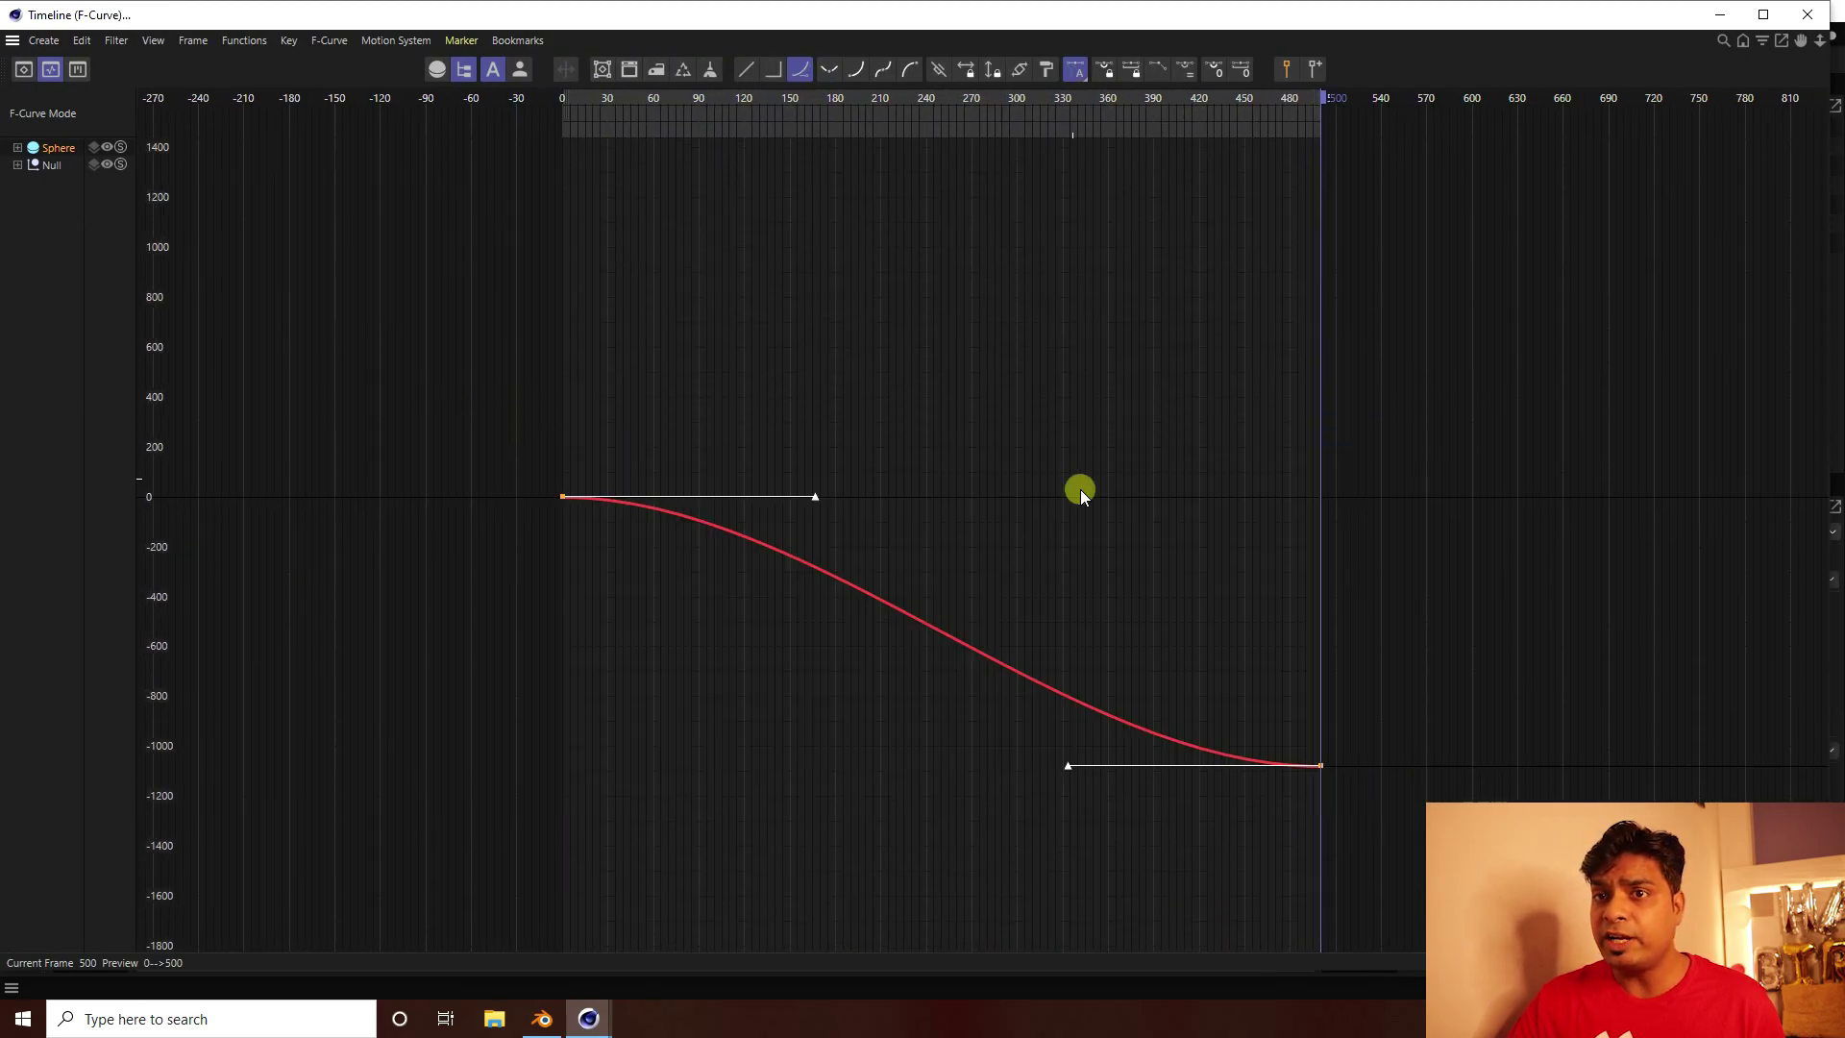
pyautogui.click(745, 69)
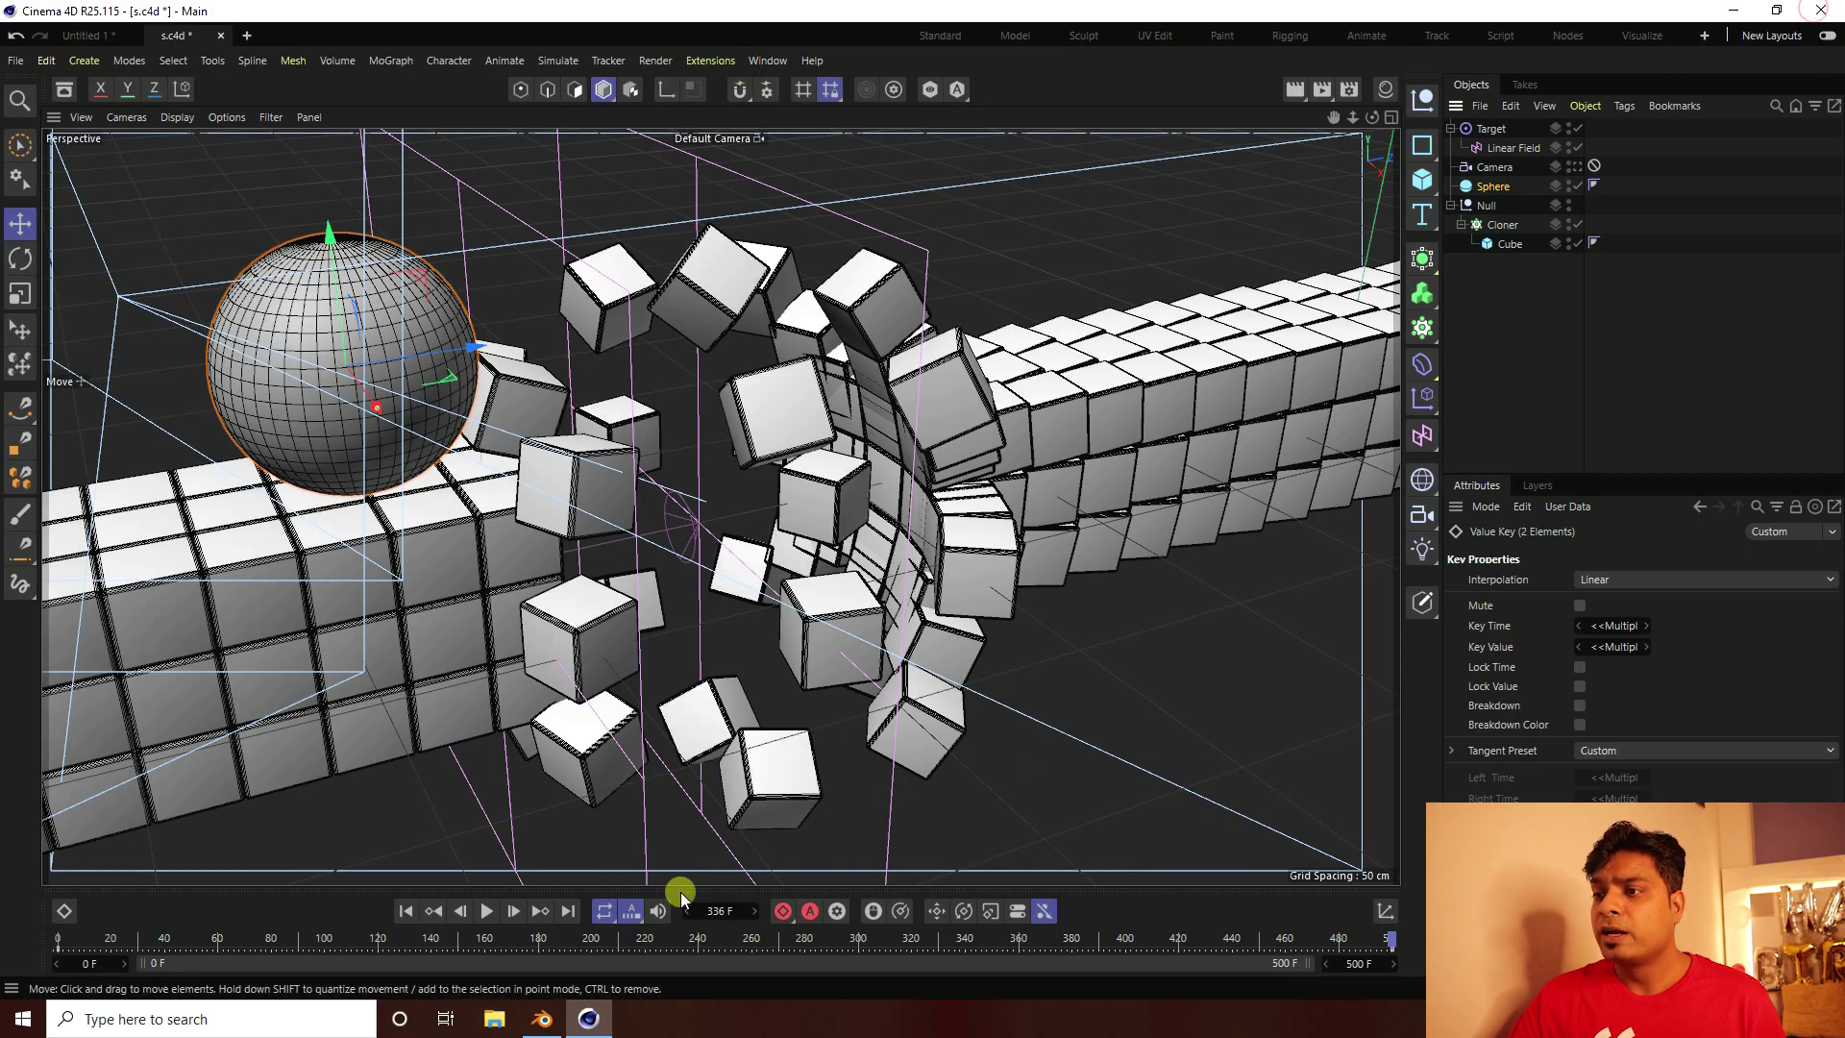
pyautogui.click(406, 910)
pyautogui.click(485, 911)
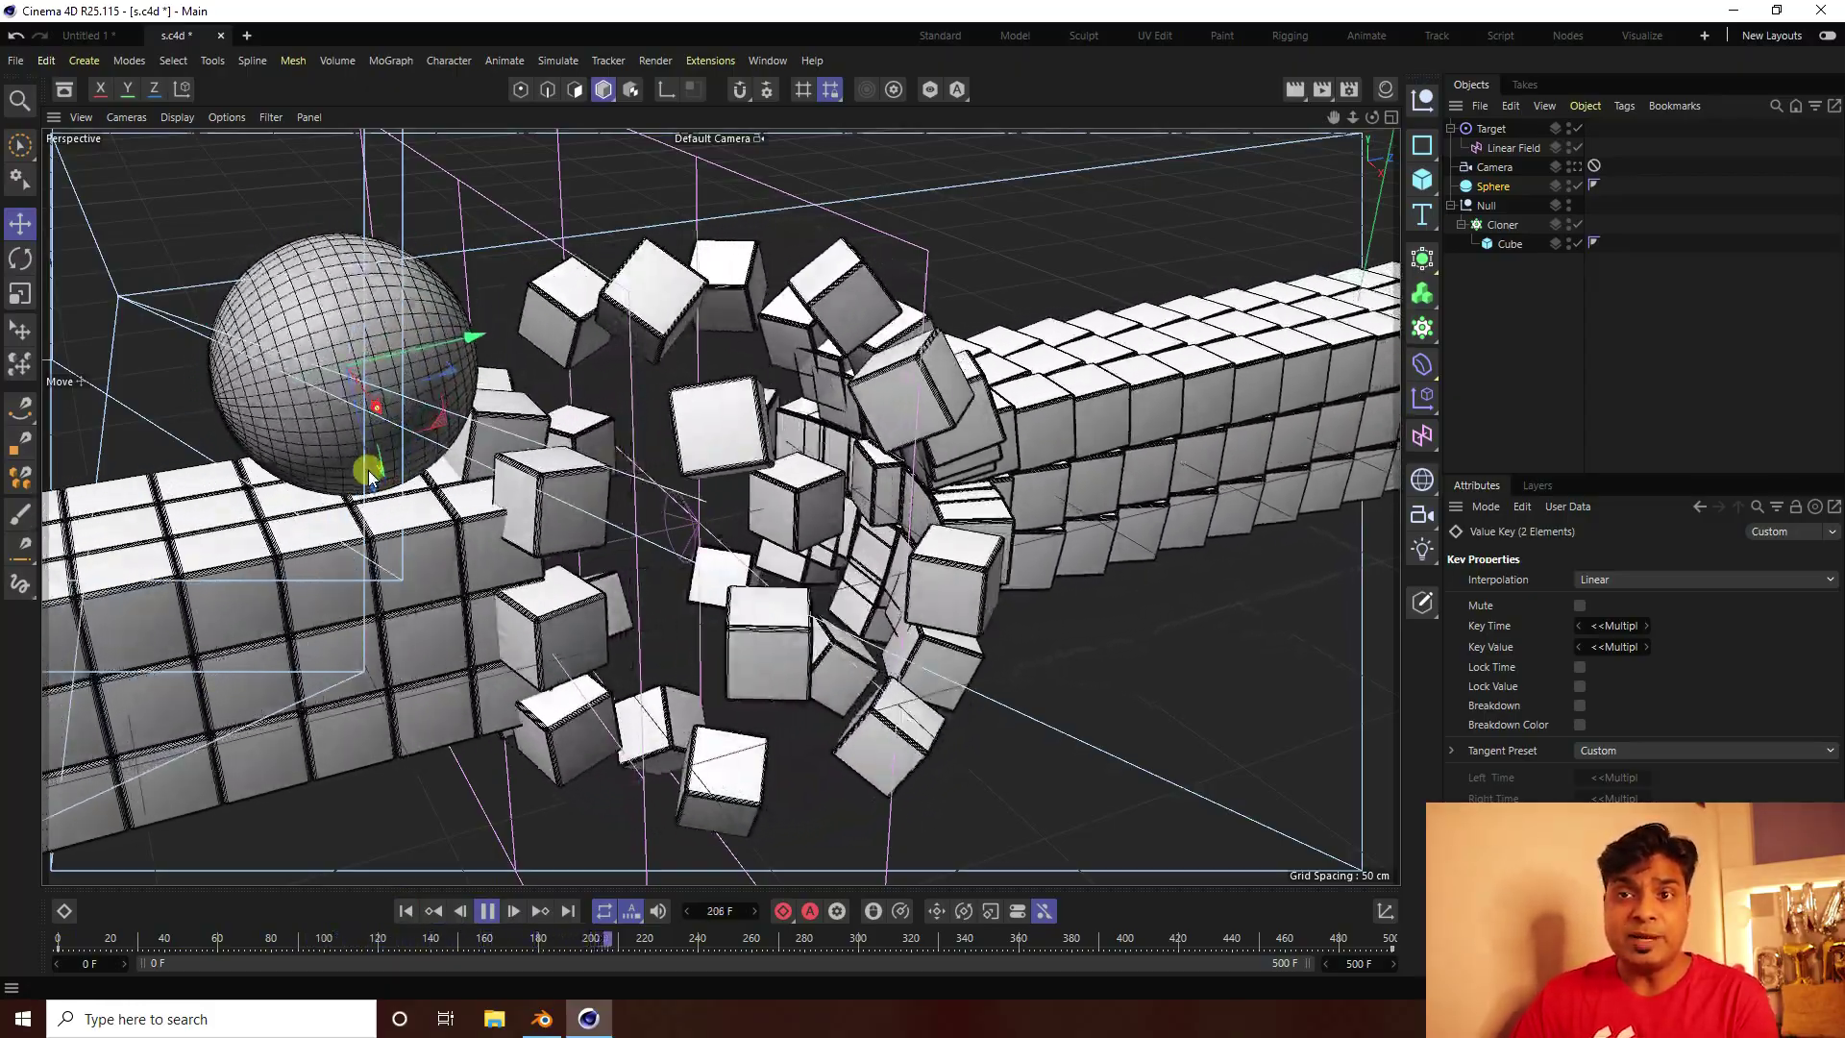
# Delete the Camera's old Protection tag and view the scene through the Camera
pyautogui.click(1491, 327)
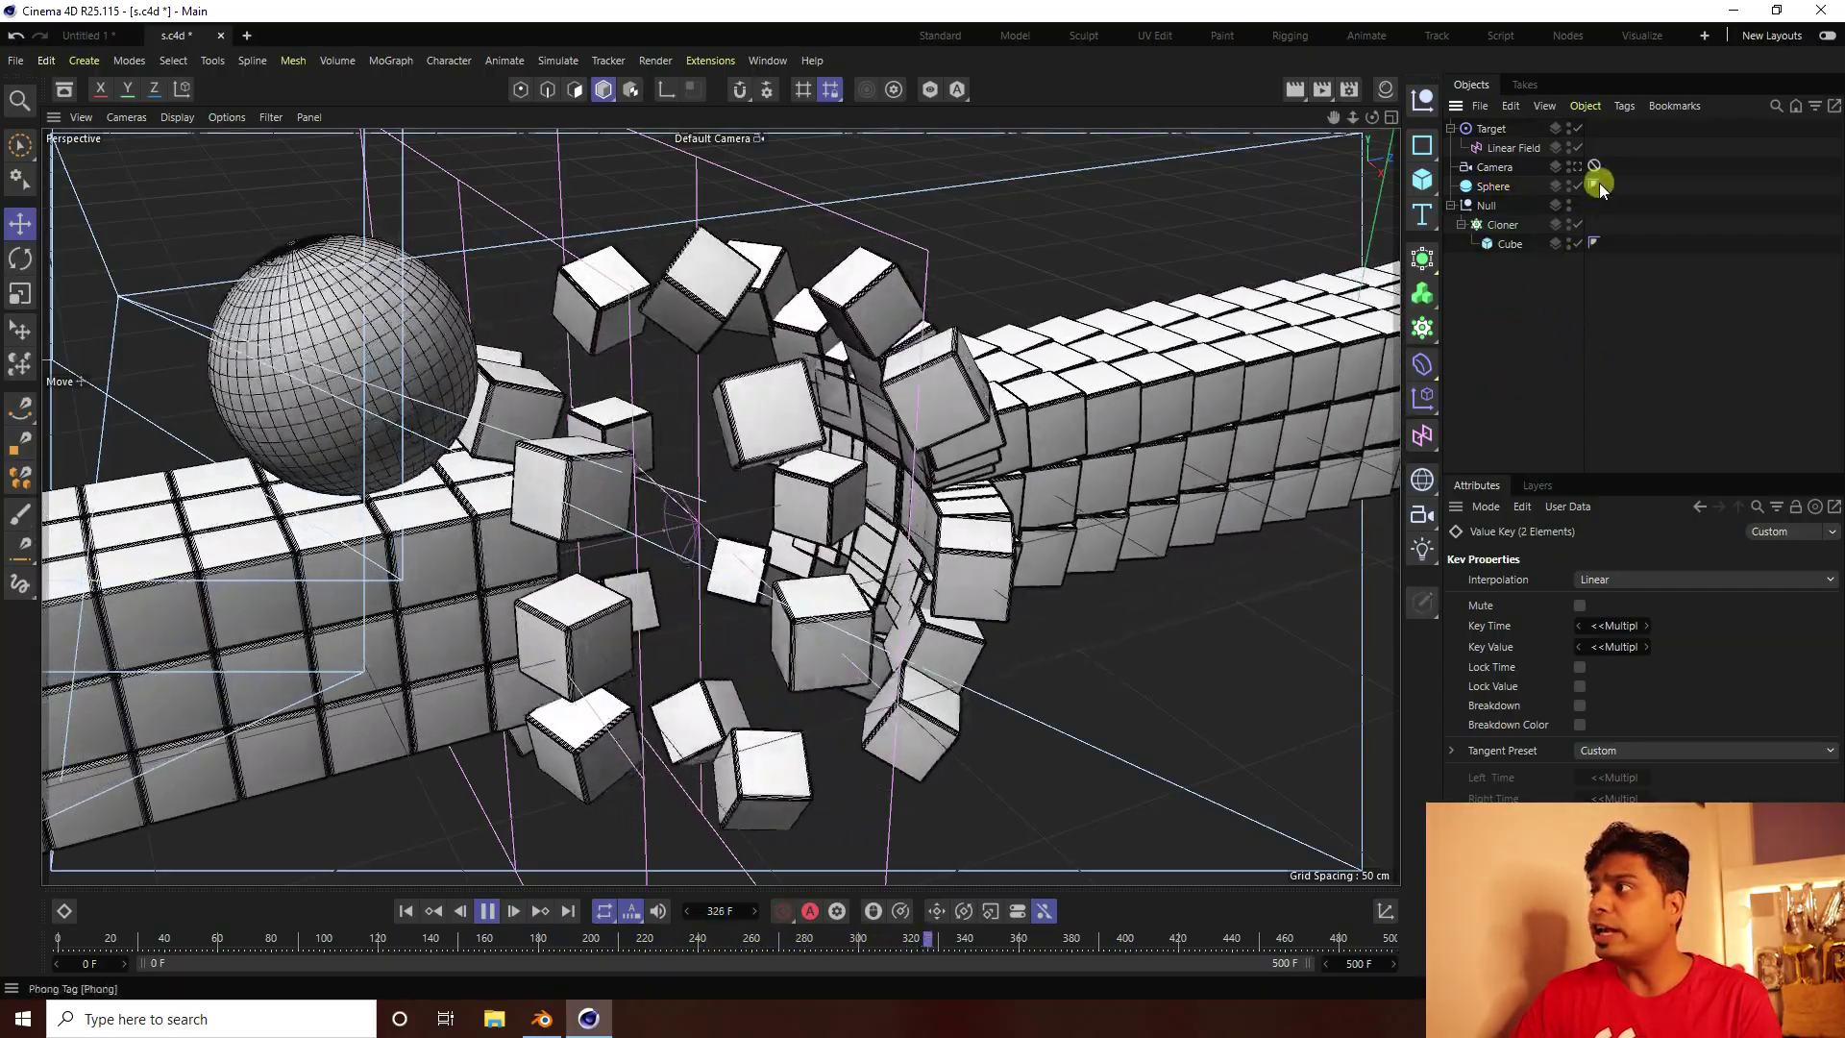
pyautogui.click(1594, 166)
pyautogui.press('Delete')
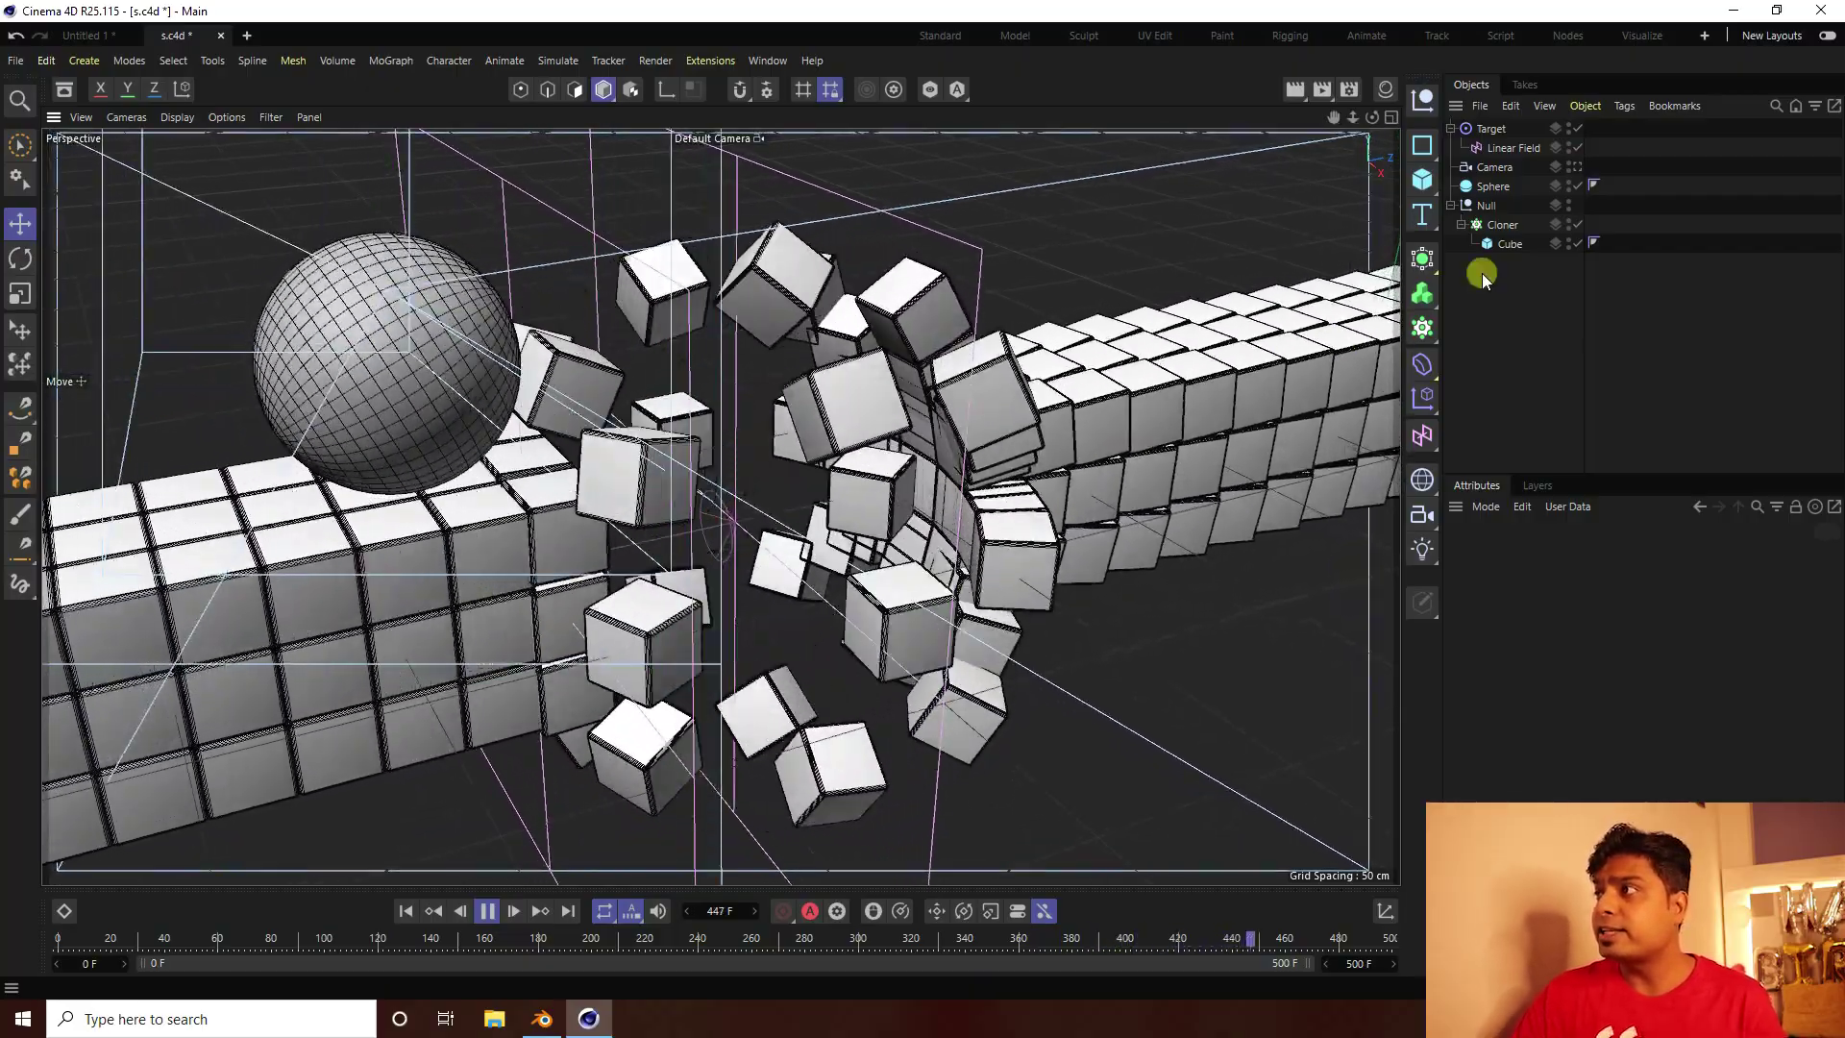
pyautogui.click(1577, 167)
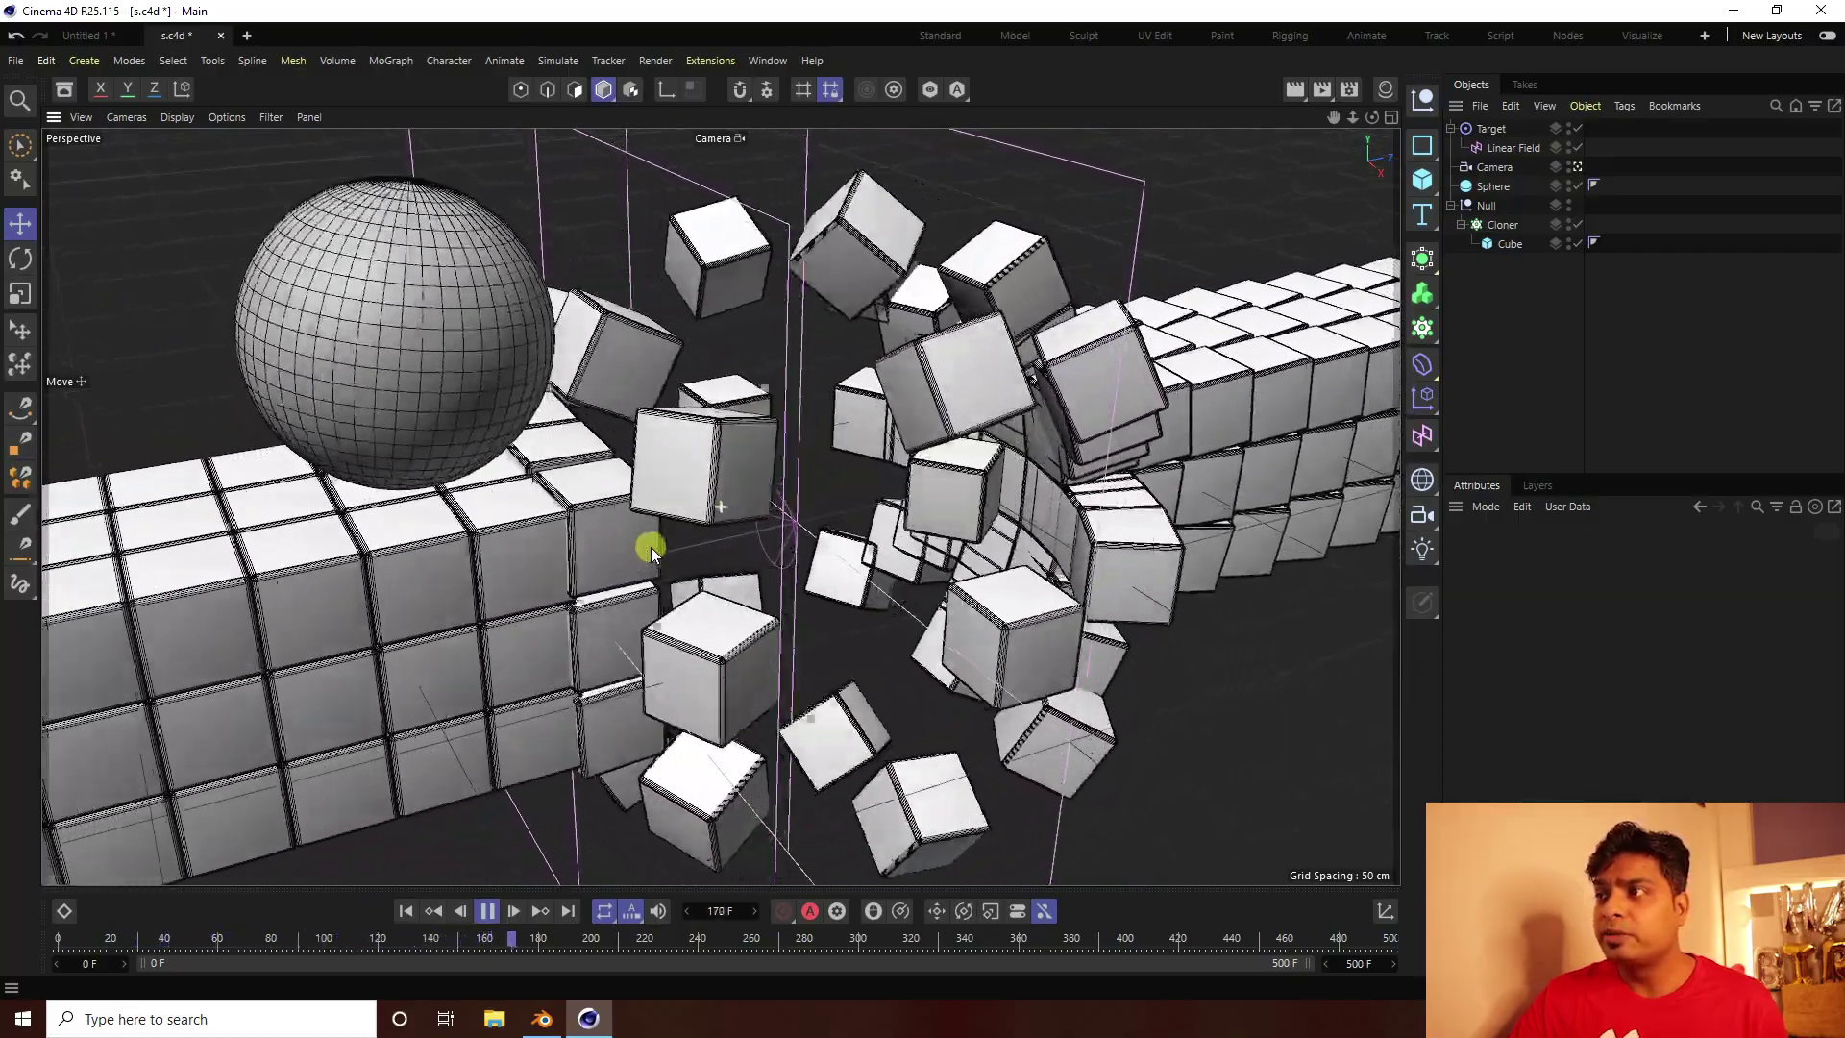
# Add a new Protection tag to the Camera from Rigging Tags
pyautogui.click(1491, 165)
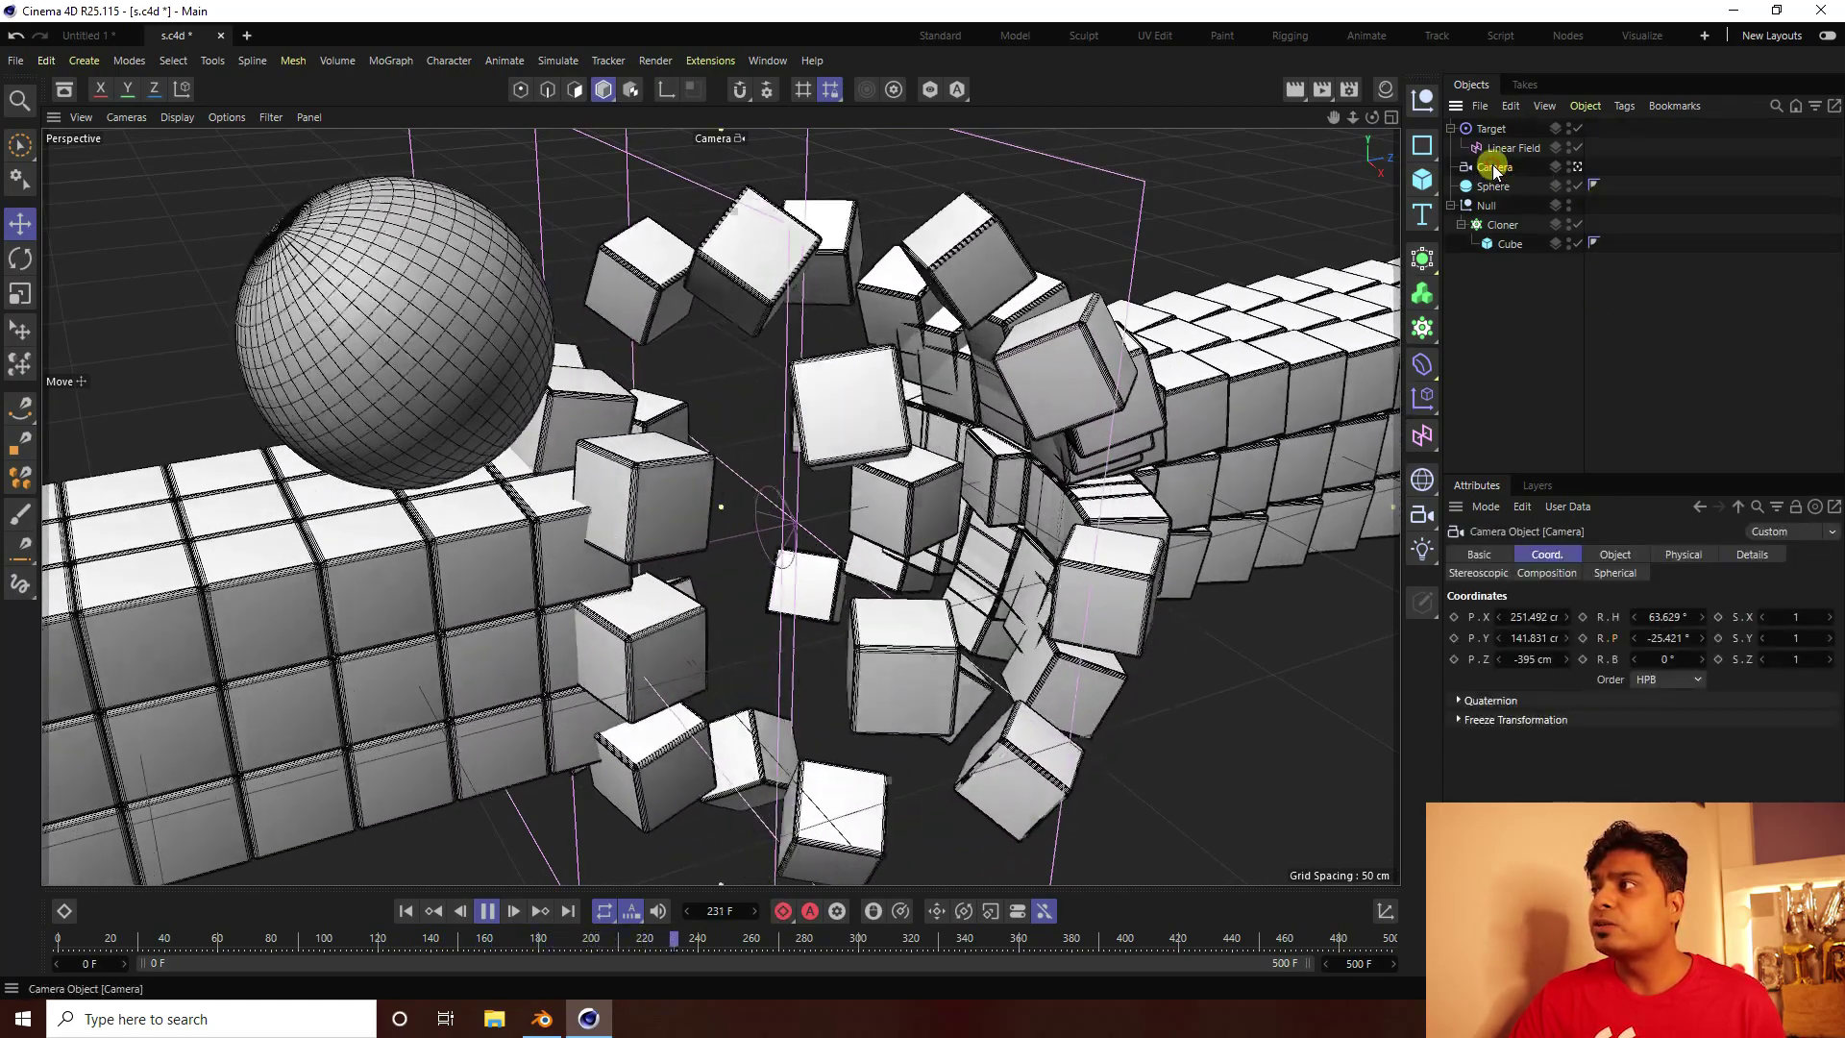
pyautogui.rightClick(1491, 165)
pyautogui.moveTo(1549, 254)
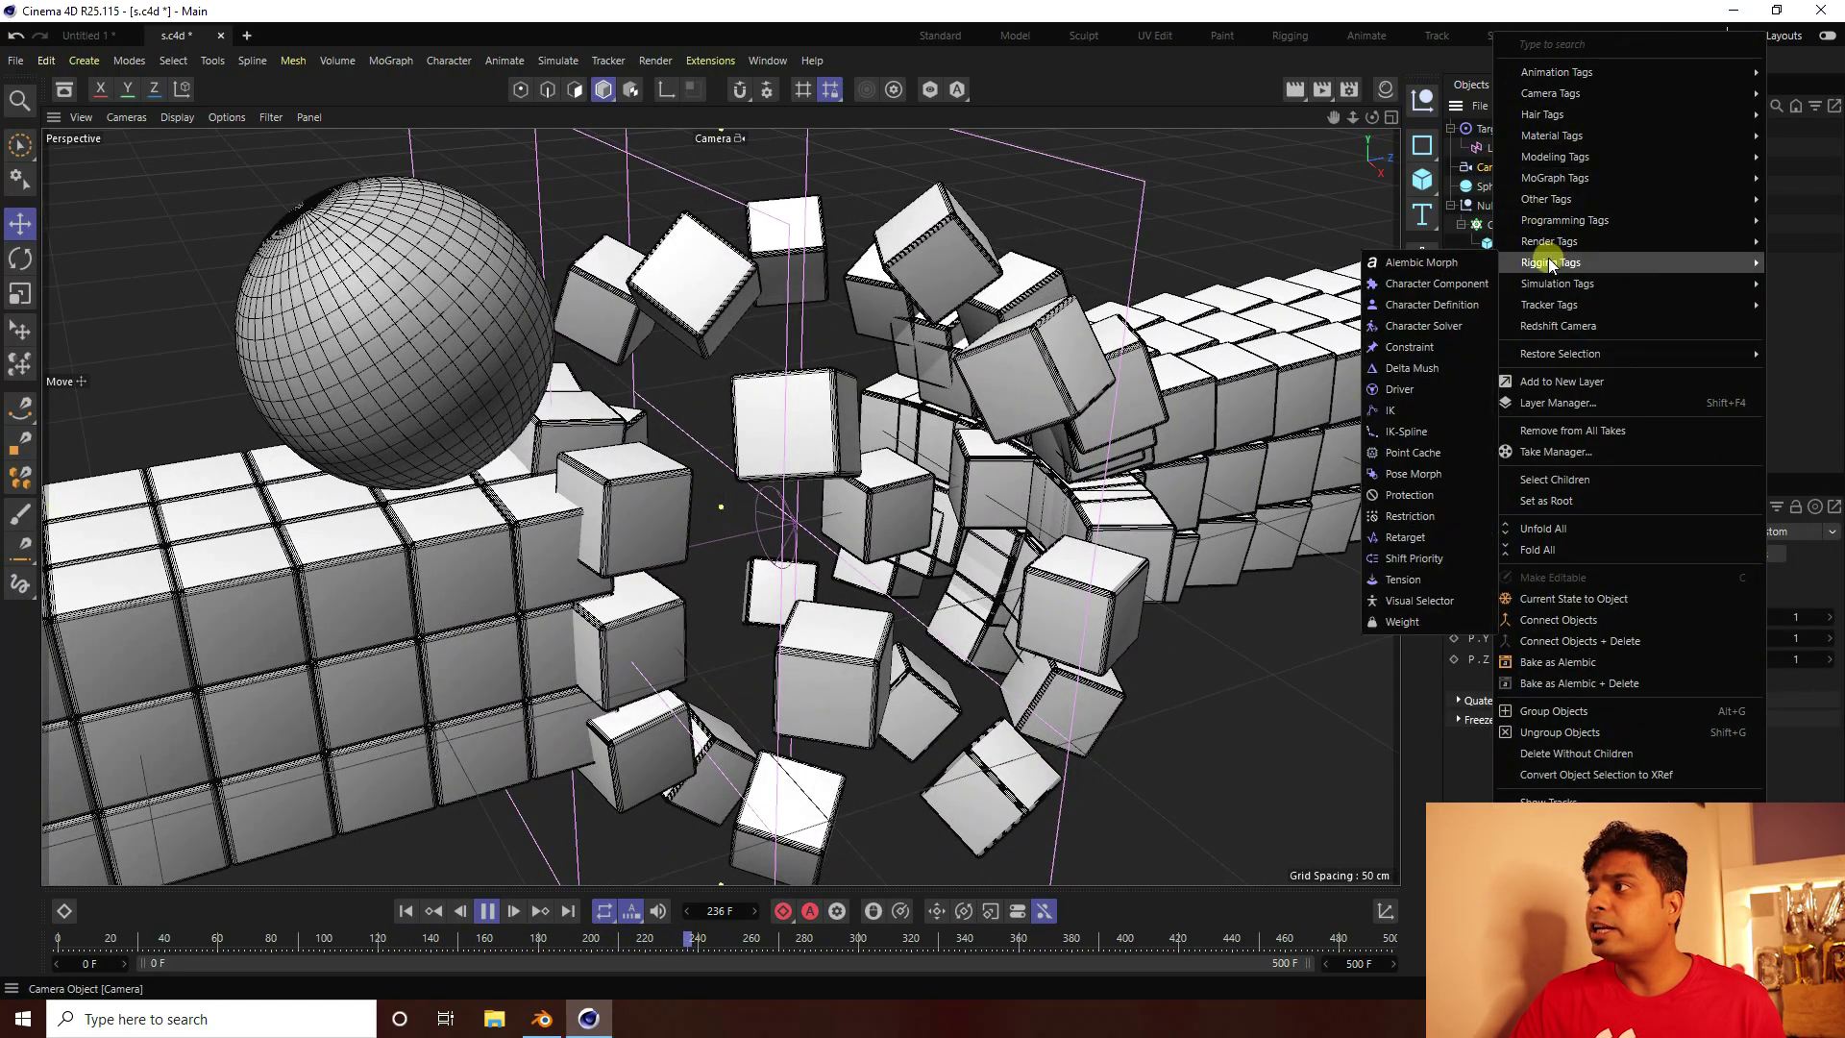
pyautogui.click(1410, 490)
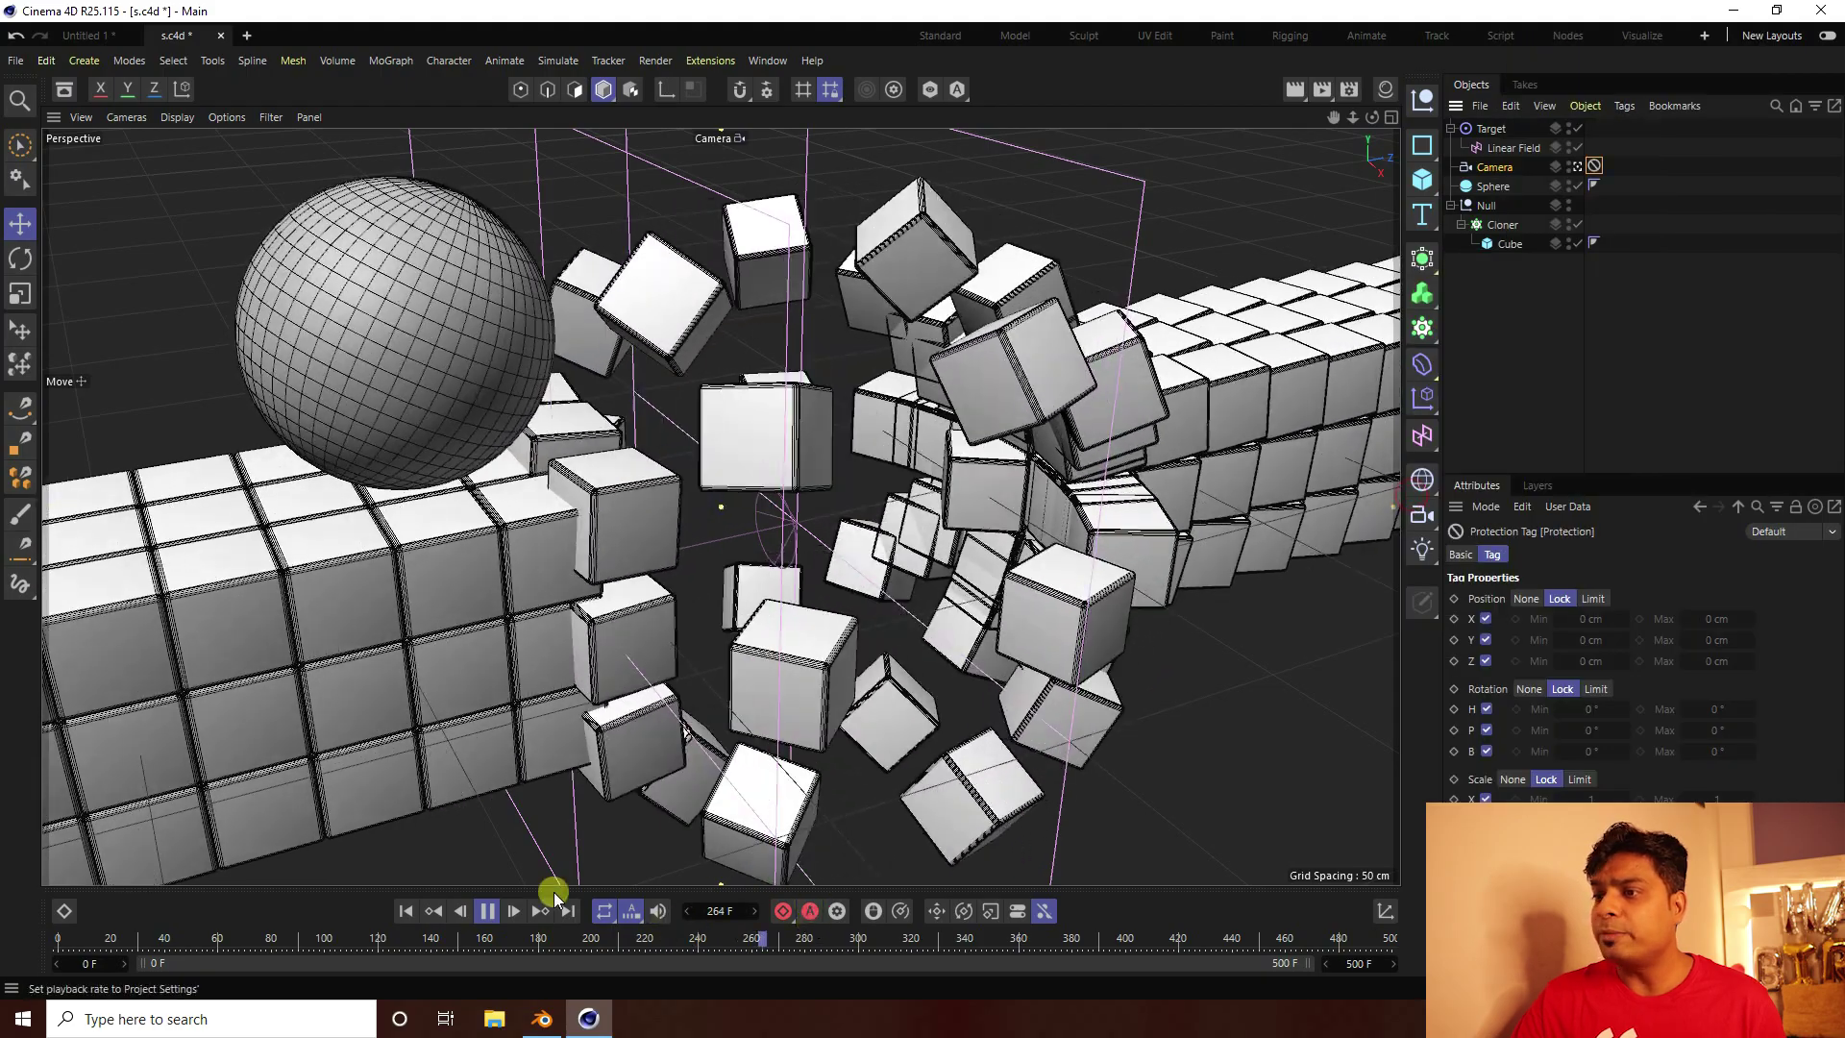
# Rewind to frame 0 and play the animation again
pyautogui.click(405, 909)
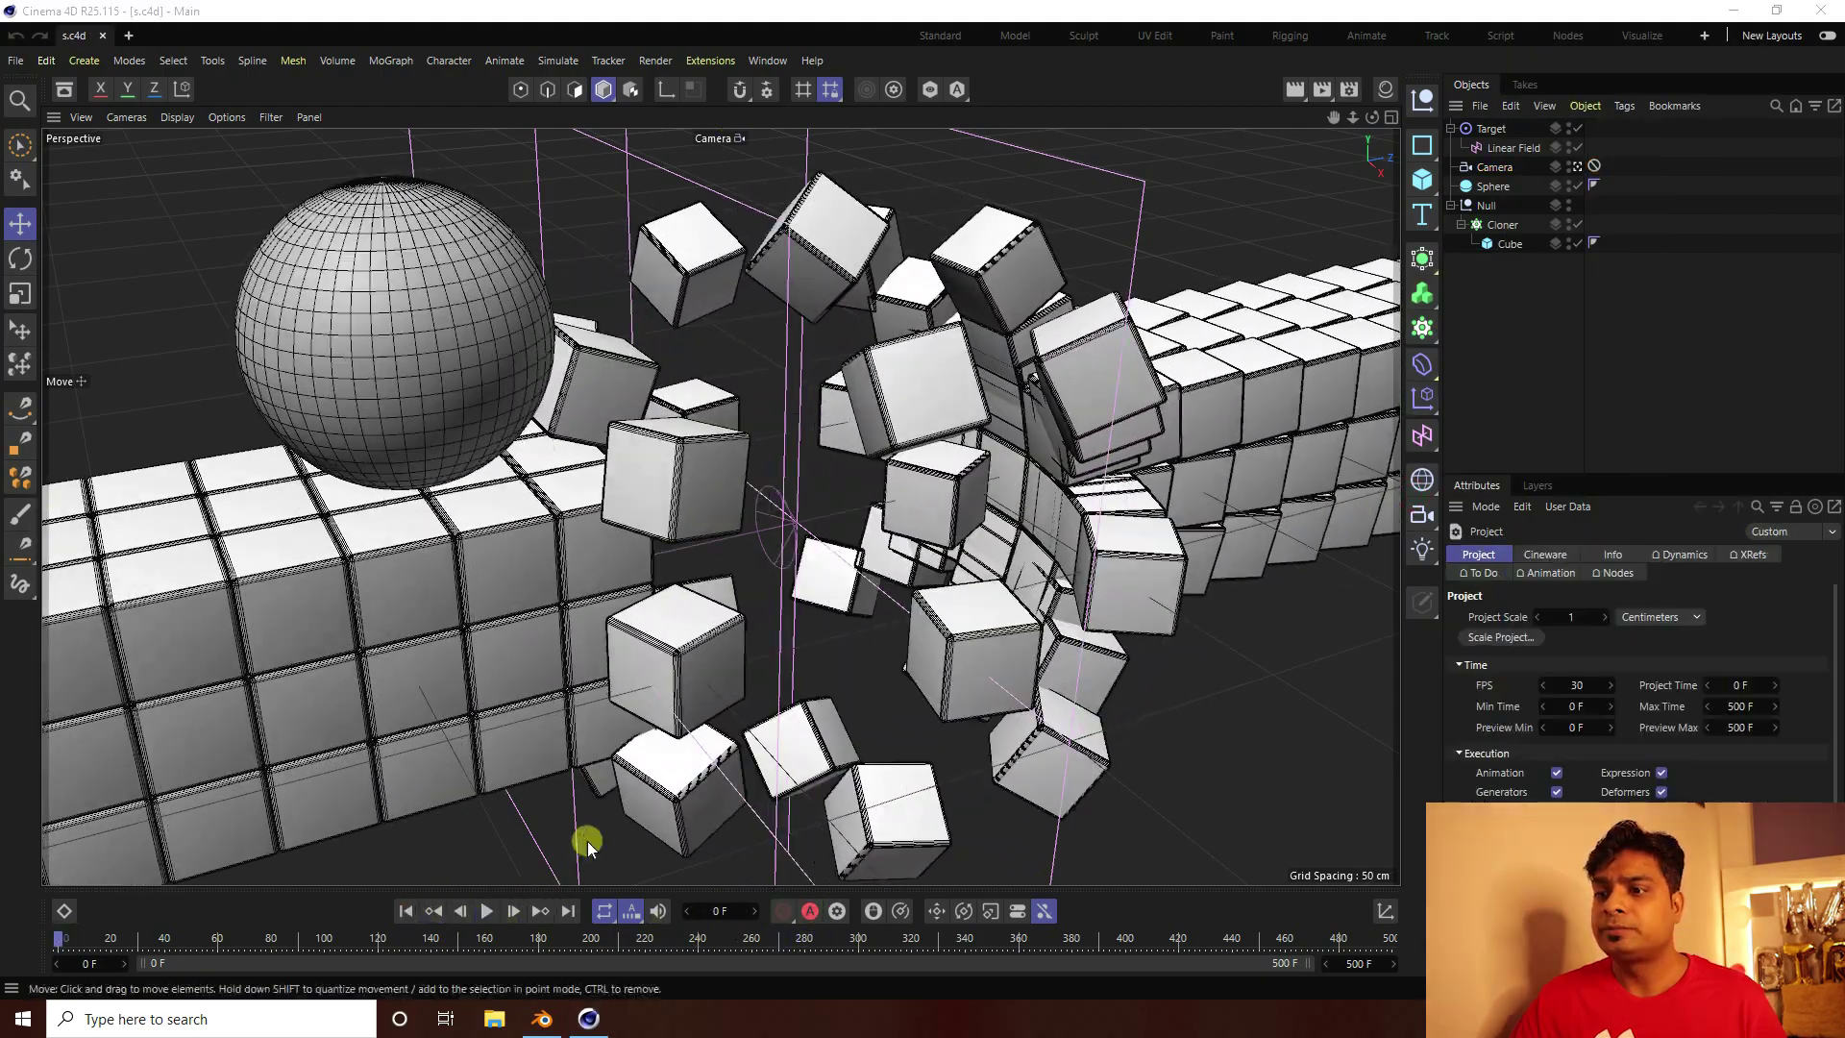
pyautogui.click(405, 910)
pyautogui.click(489, 913)
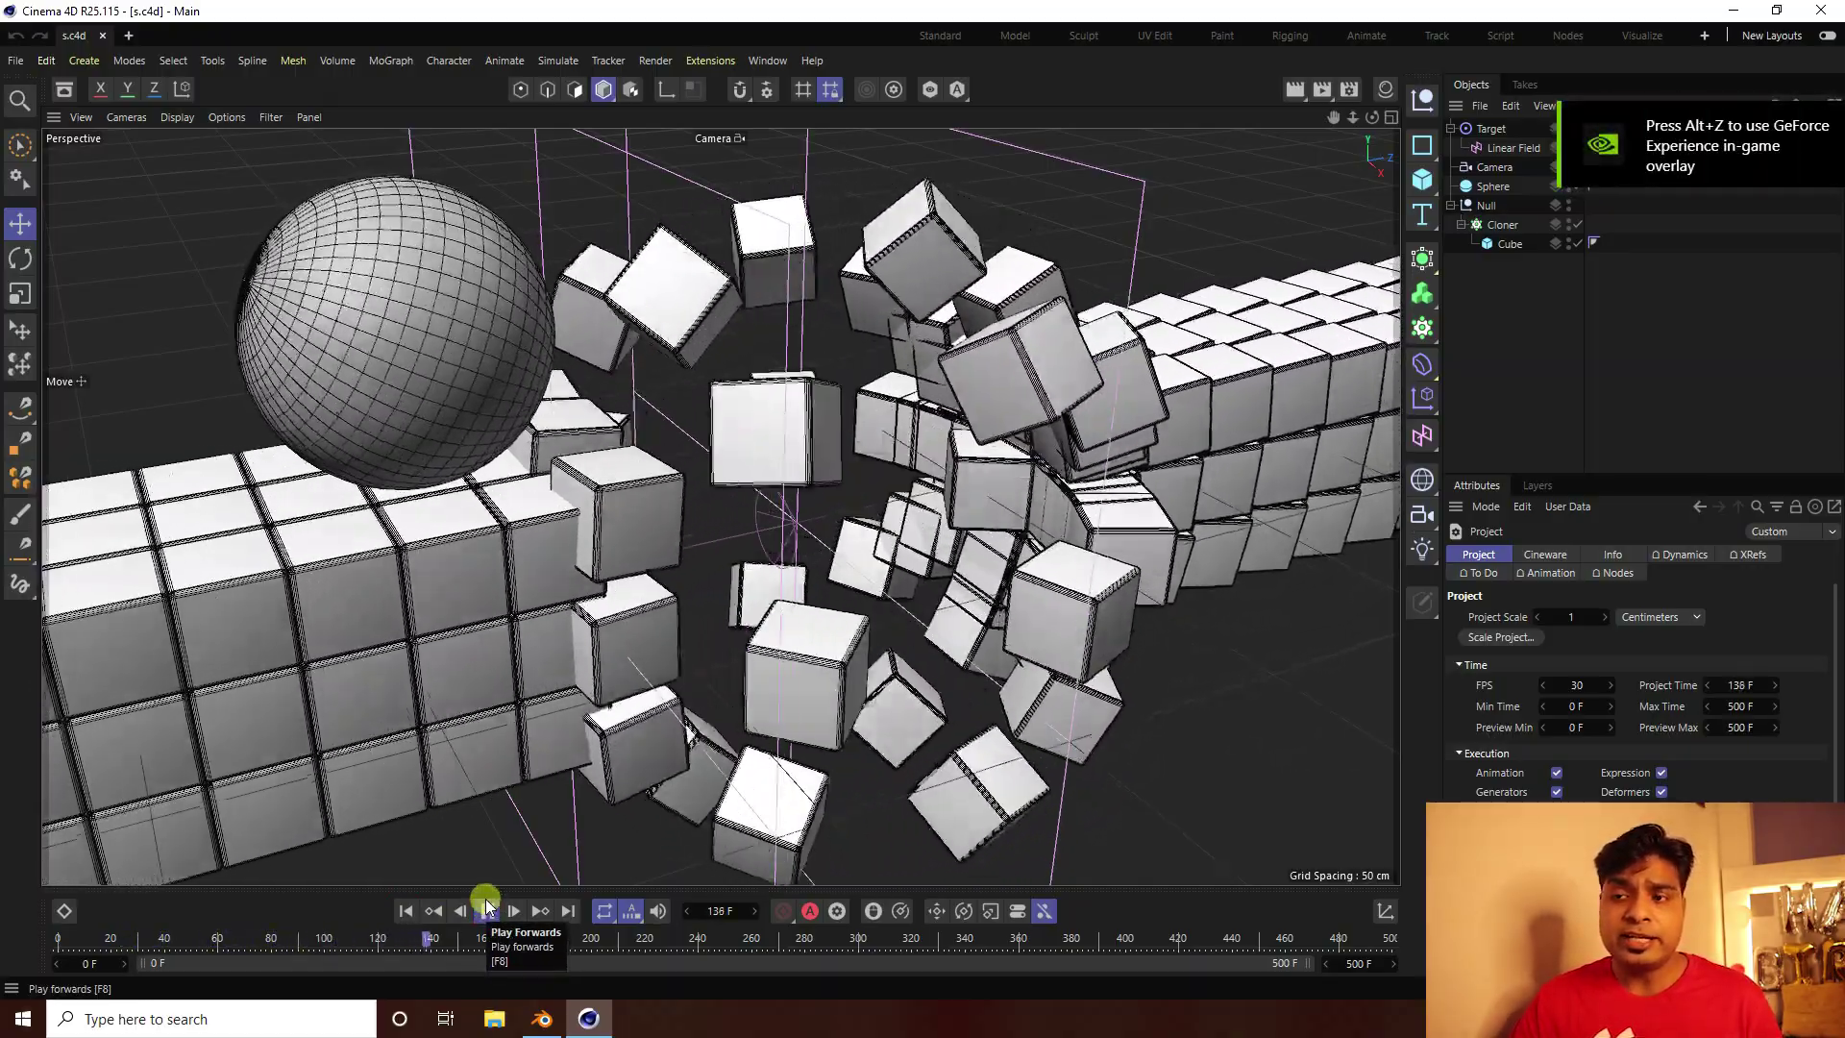
# Stop playback and select all objects and their tags in the Object Manager
pyautogui.click(486, 909)
pyautogui.click(19, 63)
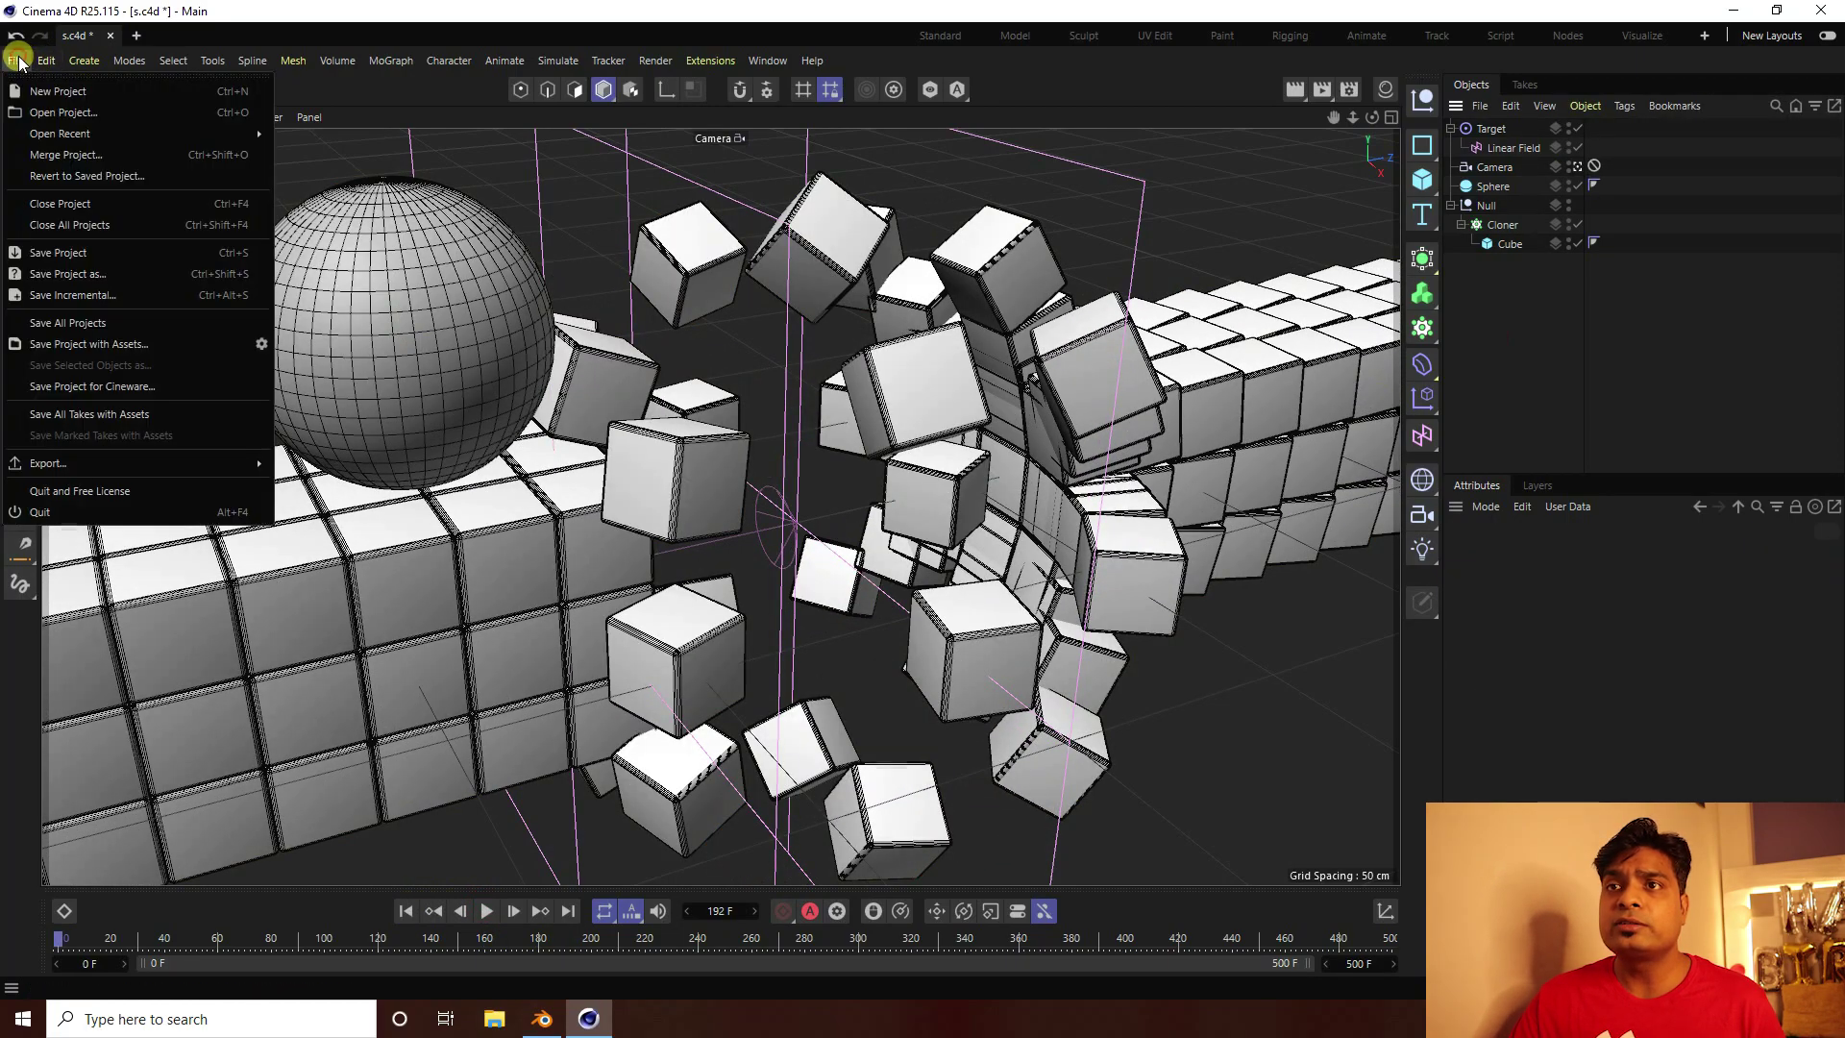
pyautogui.click(1508, 294)
pyautogui.moveTo(1467, 334); pyautogui.dragTo(1556, 96)
pyautogui.moveTo(1455, 315); pyautogui.dragTo(1601, 103)
# Export the selection as Alembic file s.abc to the Desktop
pyautogui.click(17, 63)
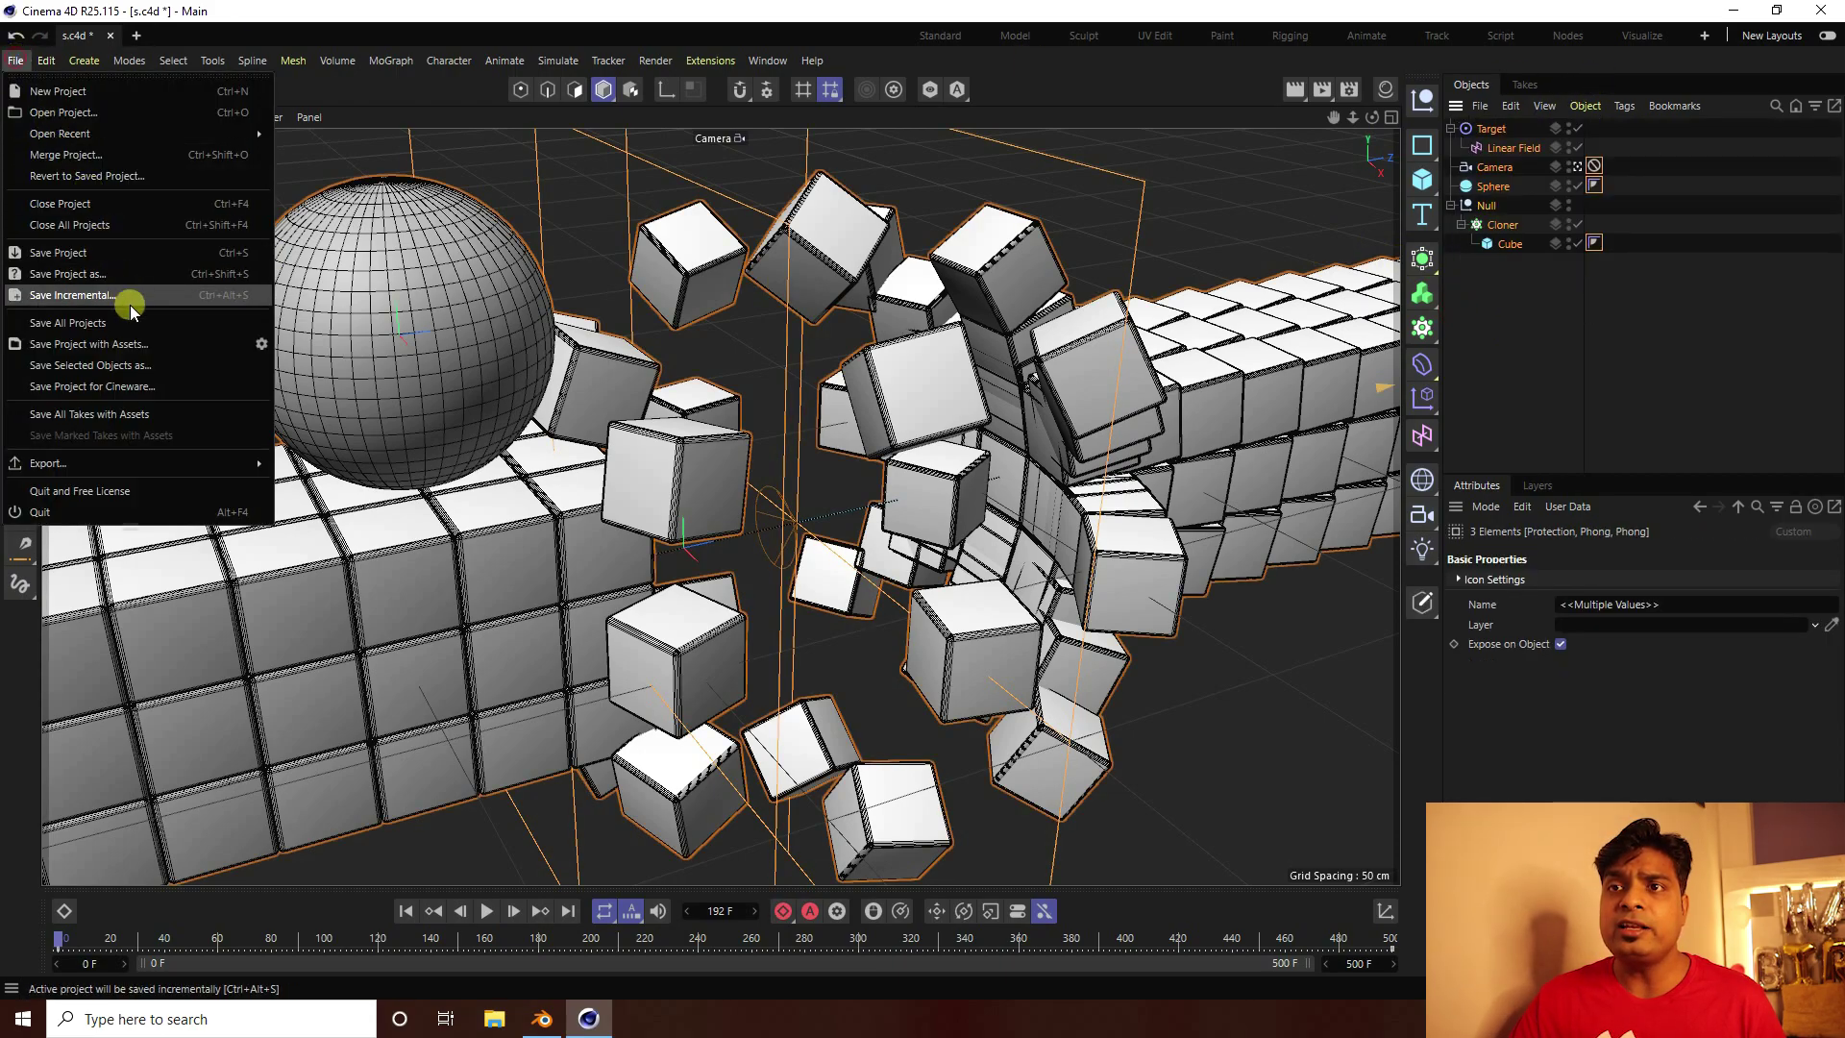
pyautogui.click(80, 465)
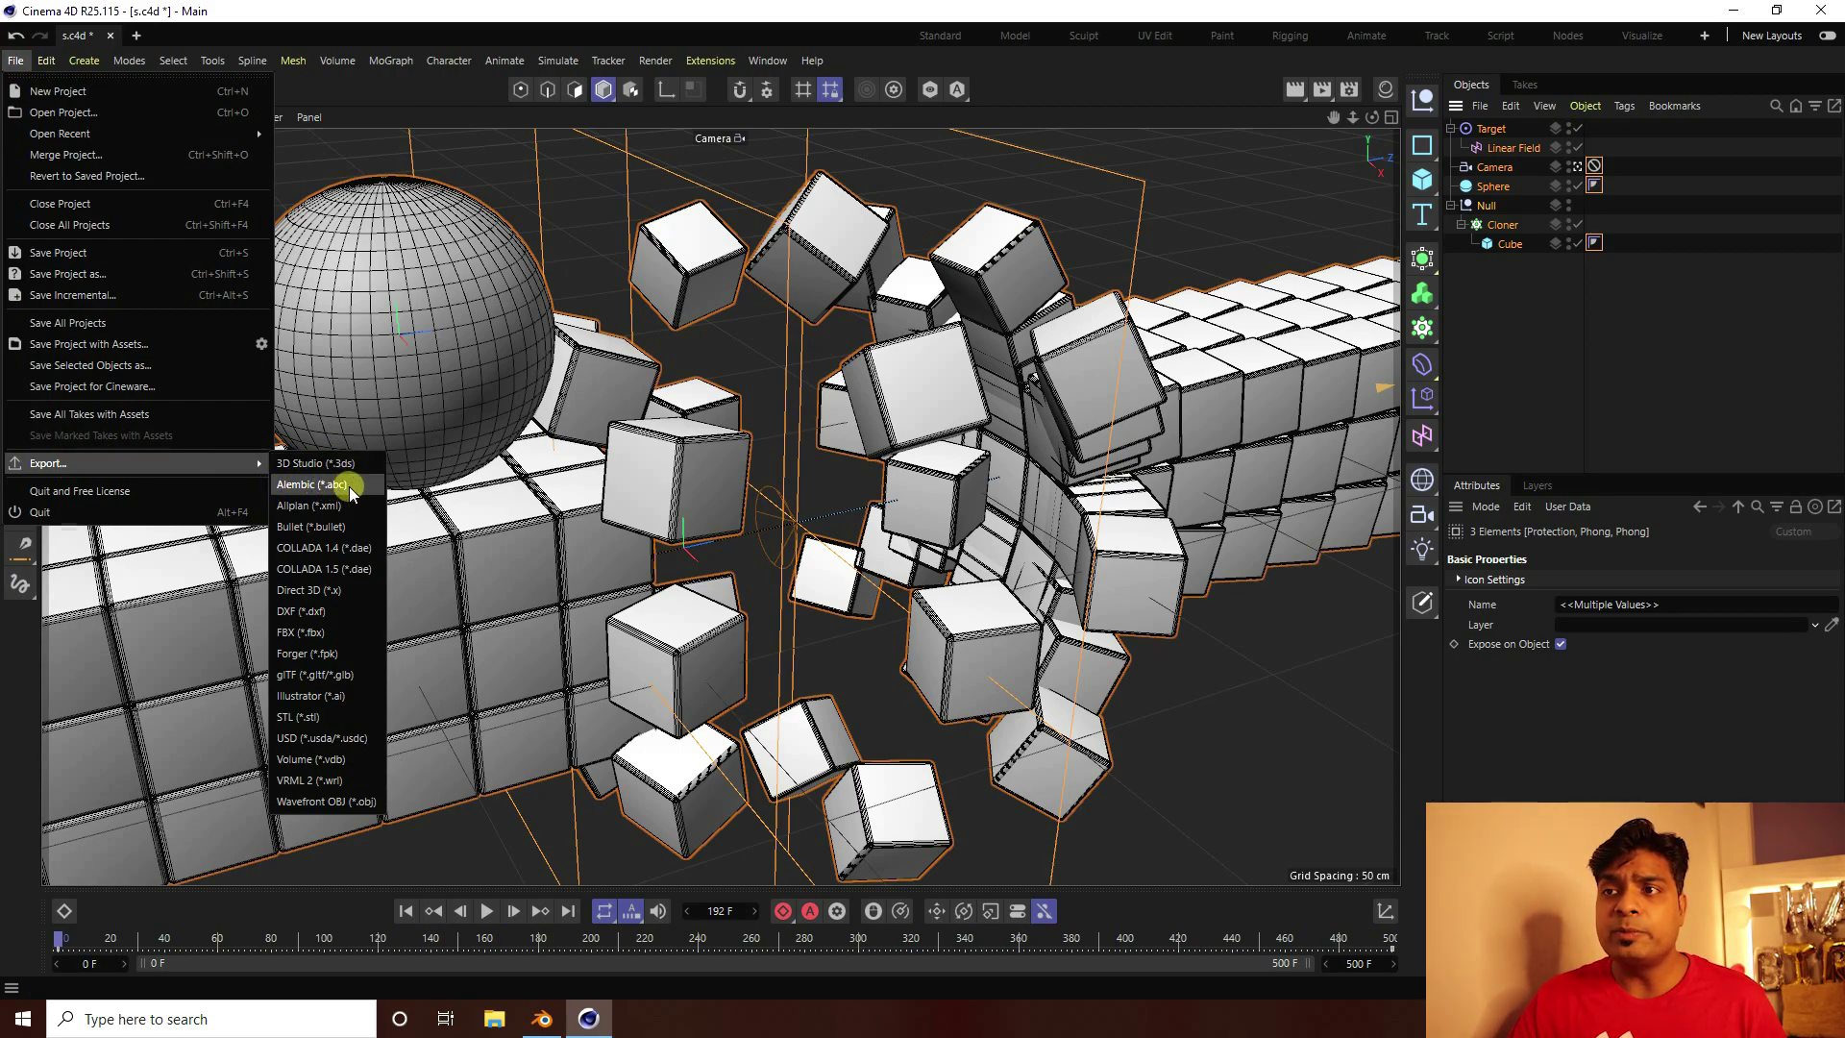
pyautogui.click(320, 487)
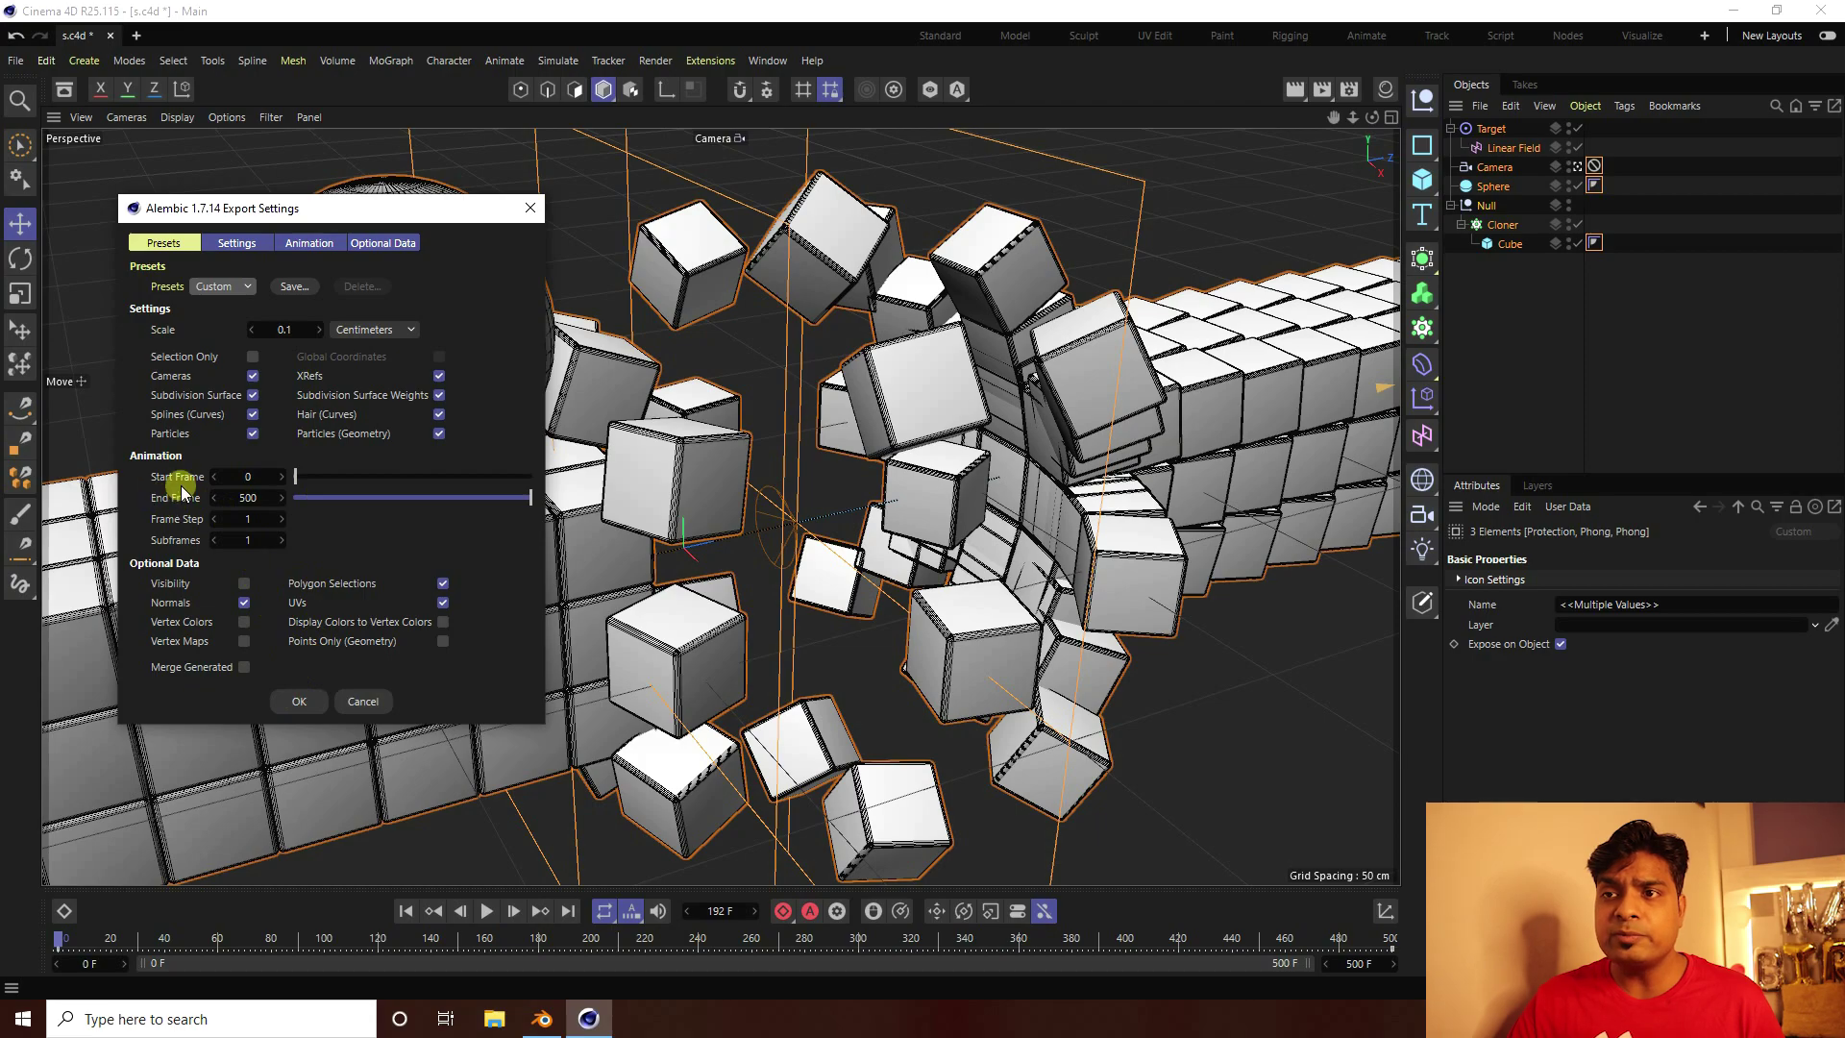
pyautogui.click(290, 700)
pyautogui.click(80, 173)
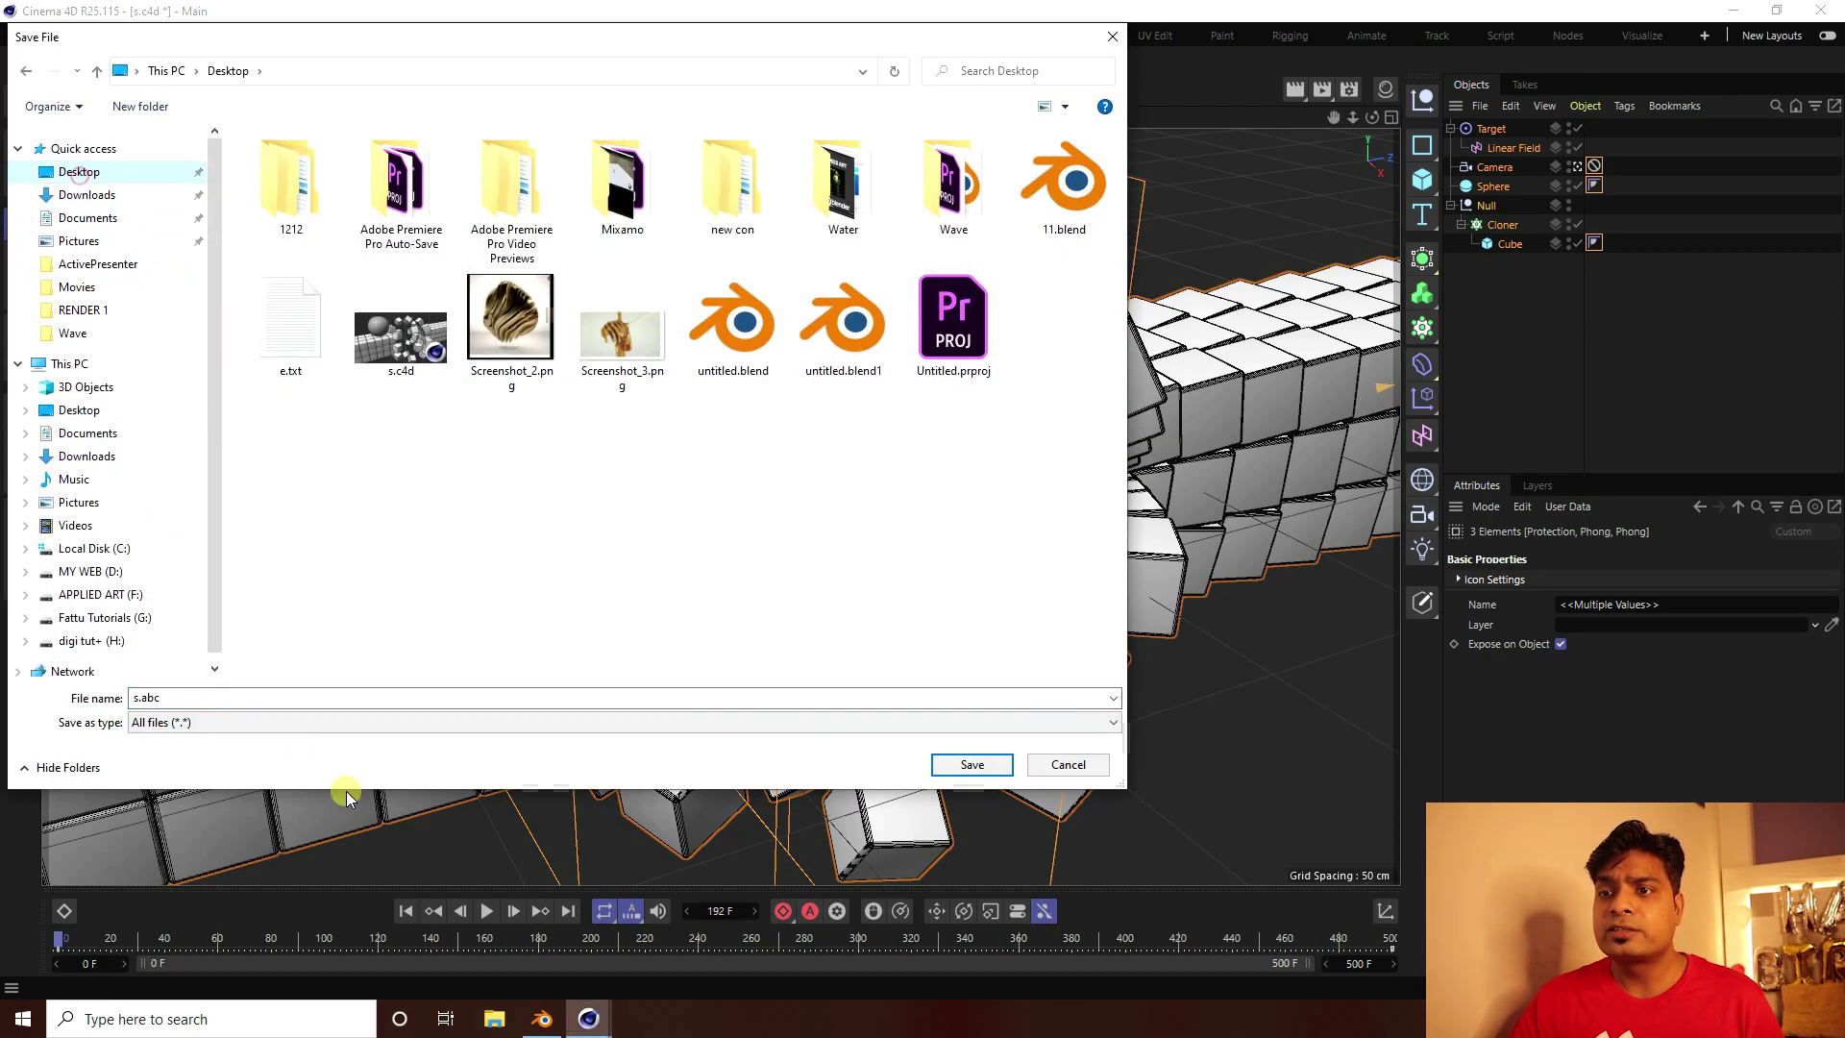
pyautogui.click(968, 764)
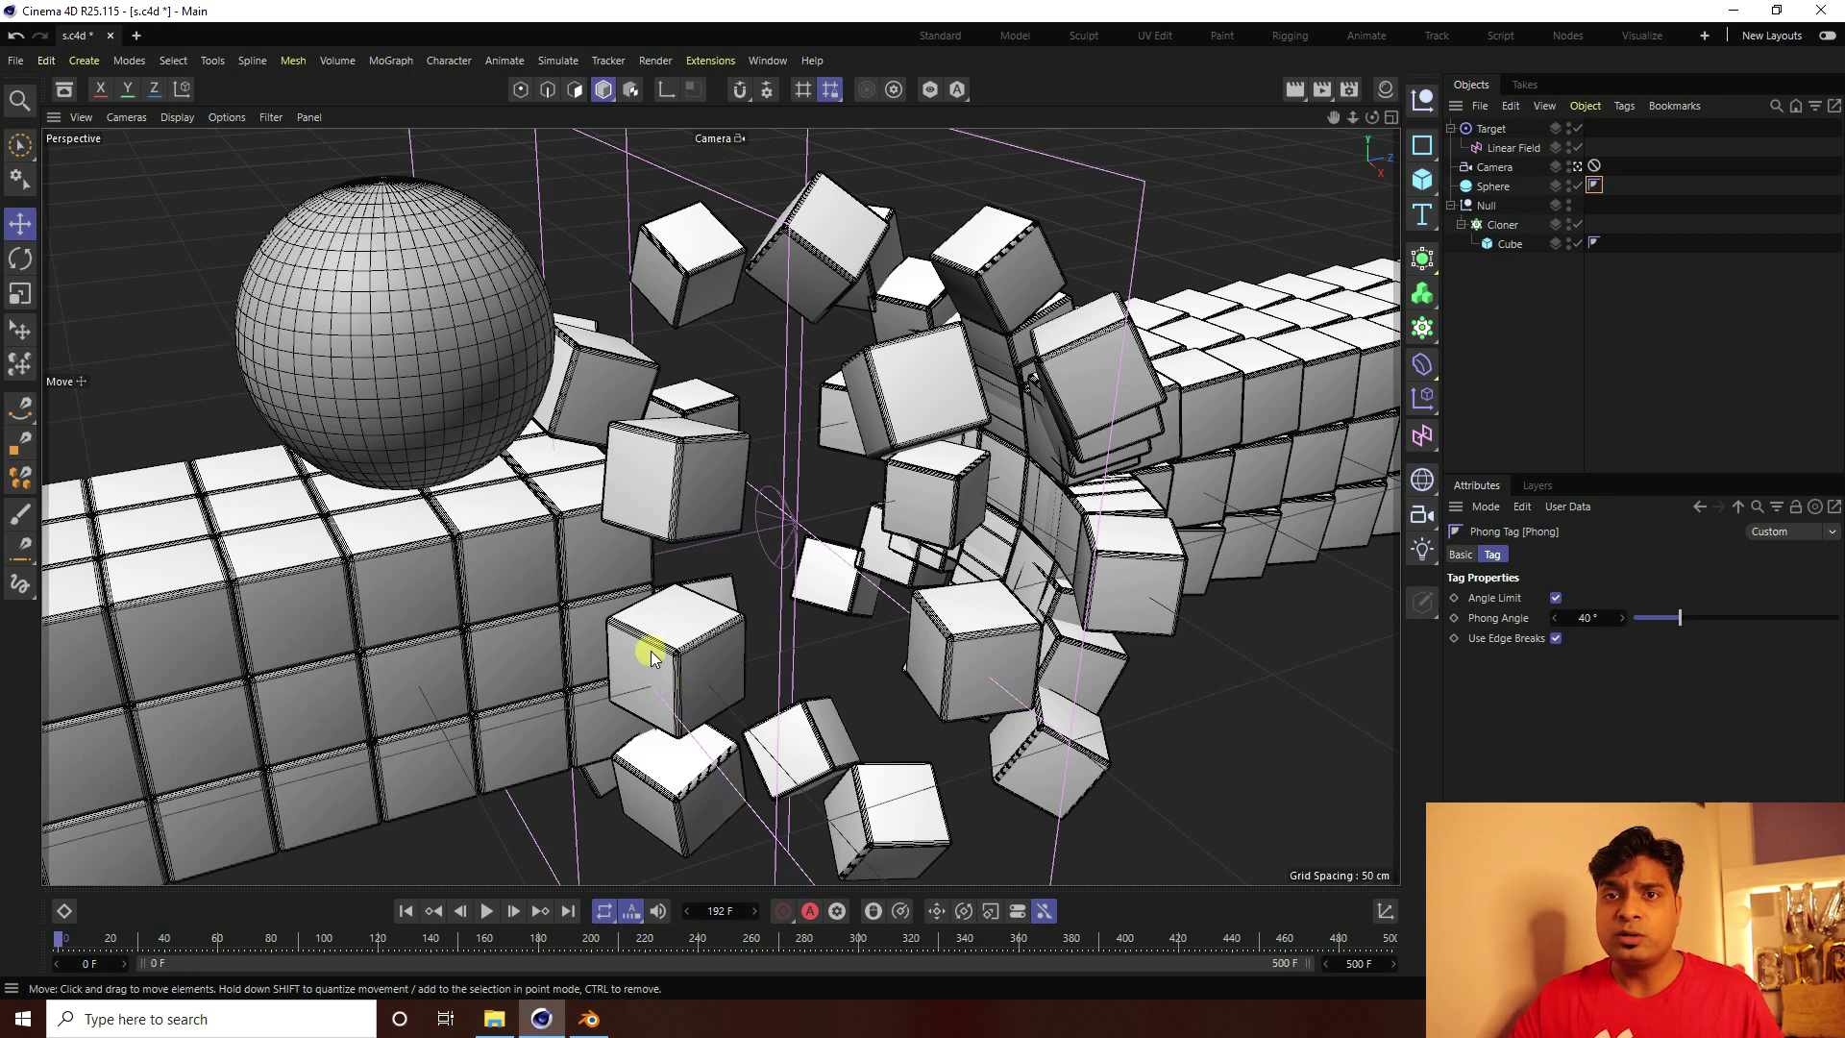
# Switch to Blender and orbit the view to see the curved pink plane
pyautogui.click(589, 1019)
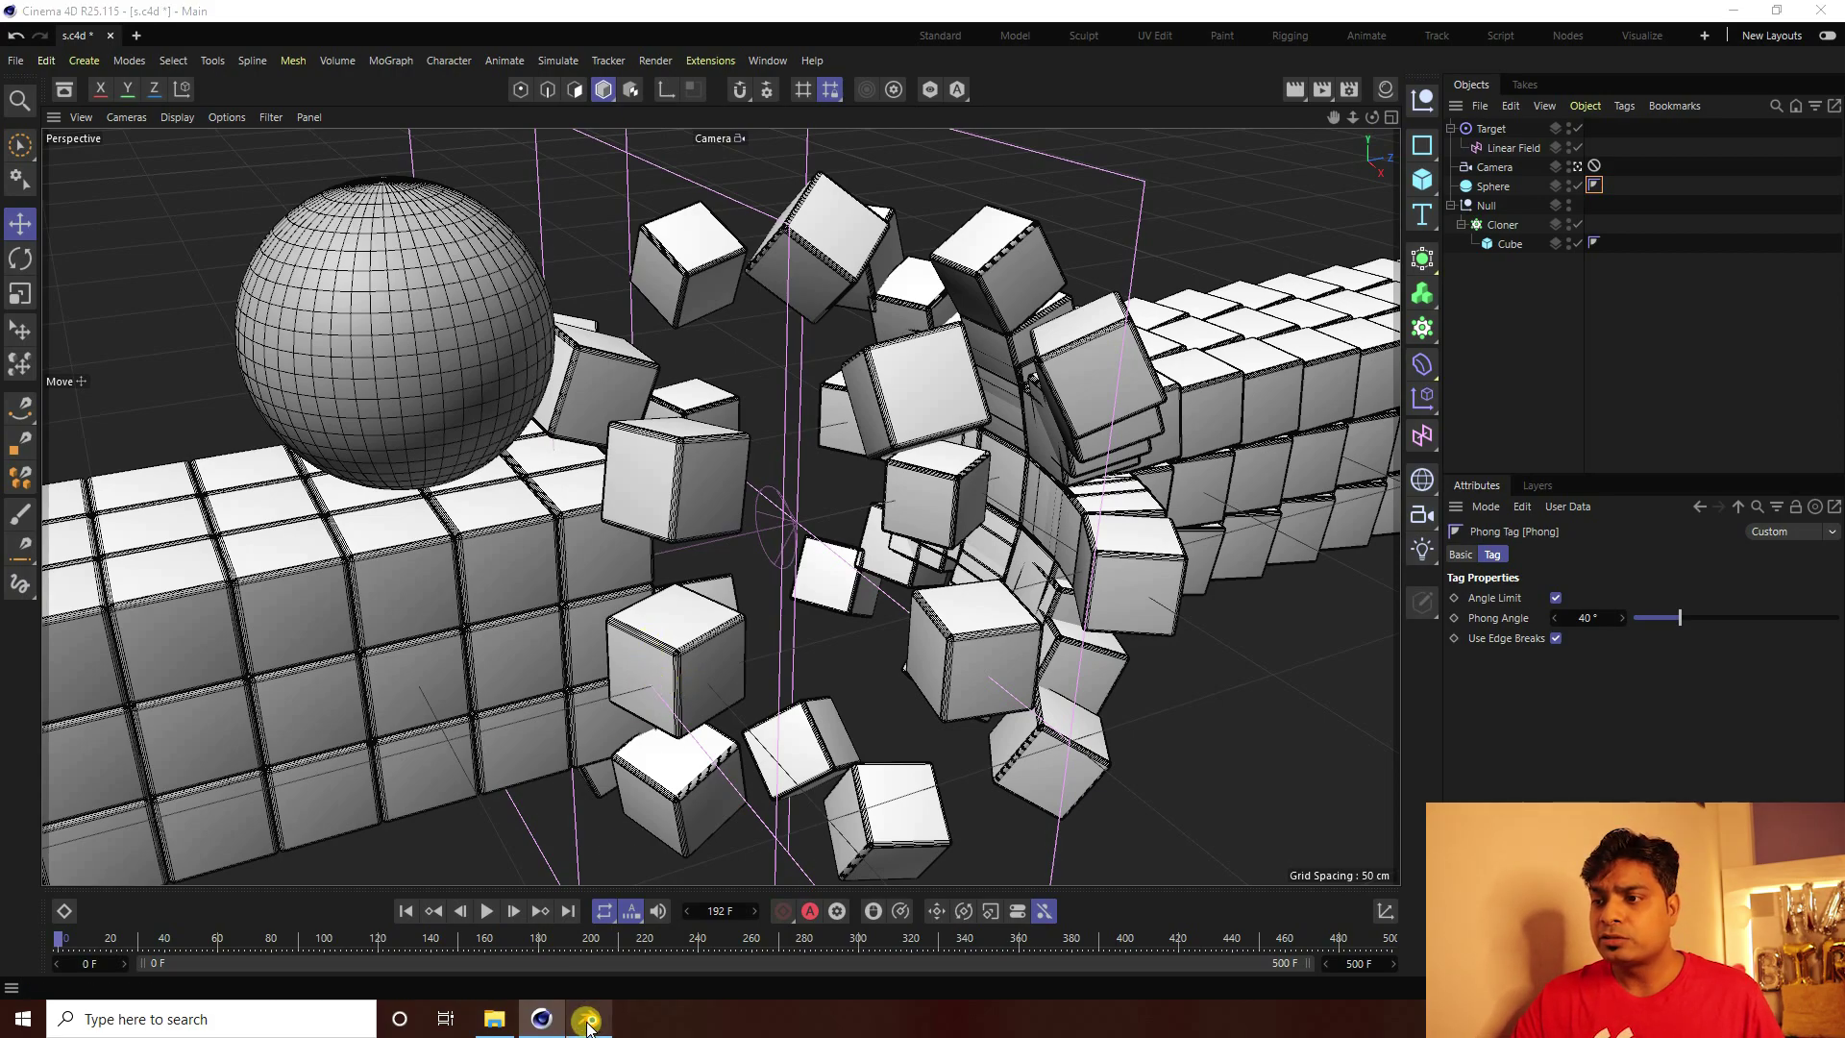
pyautogui.scroll(-5, 632, 596)
pyautogui.moveTo(634, 597)
pyautogui.mouseDown(button='middle')
pyautogui.moveTo(908, 512)
pyautogui.moveTo(650, 548)
pyautogui.moveTo(609, 584)
pyautogui.moveTo(625, 577)
pyautogui.mouseUp(button='middle')
pyautogui.scroll(5, 823, 502)
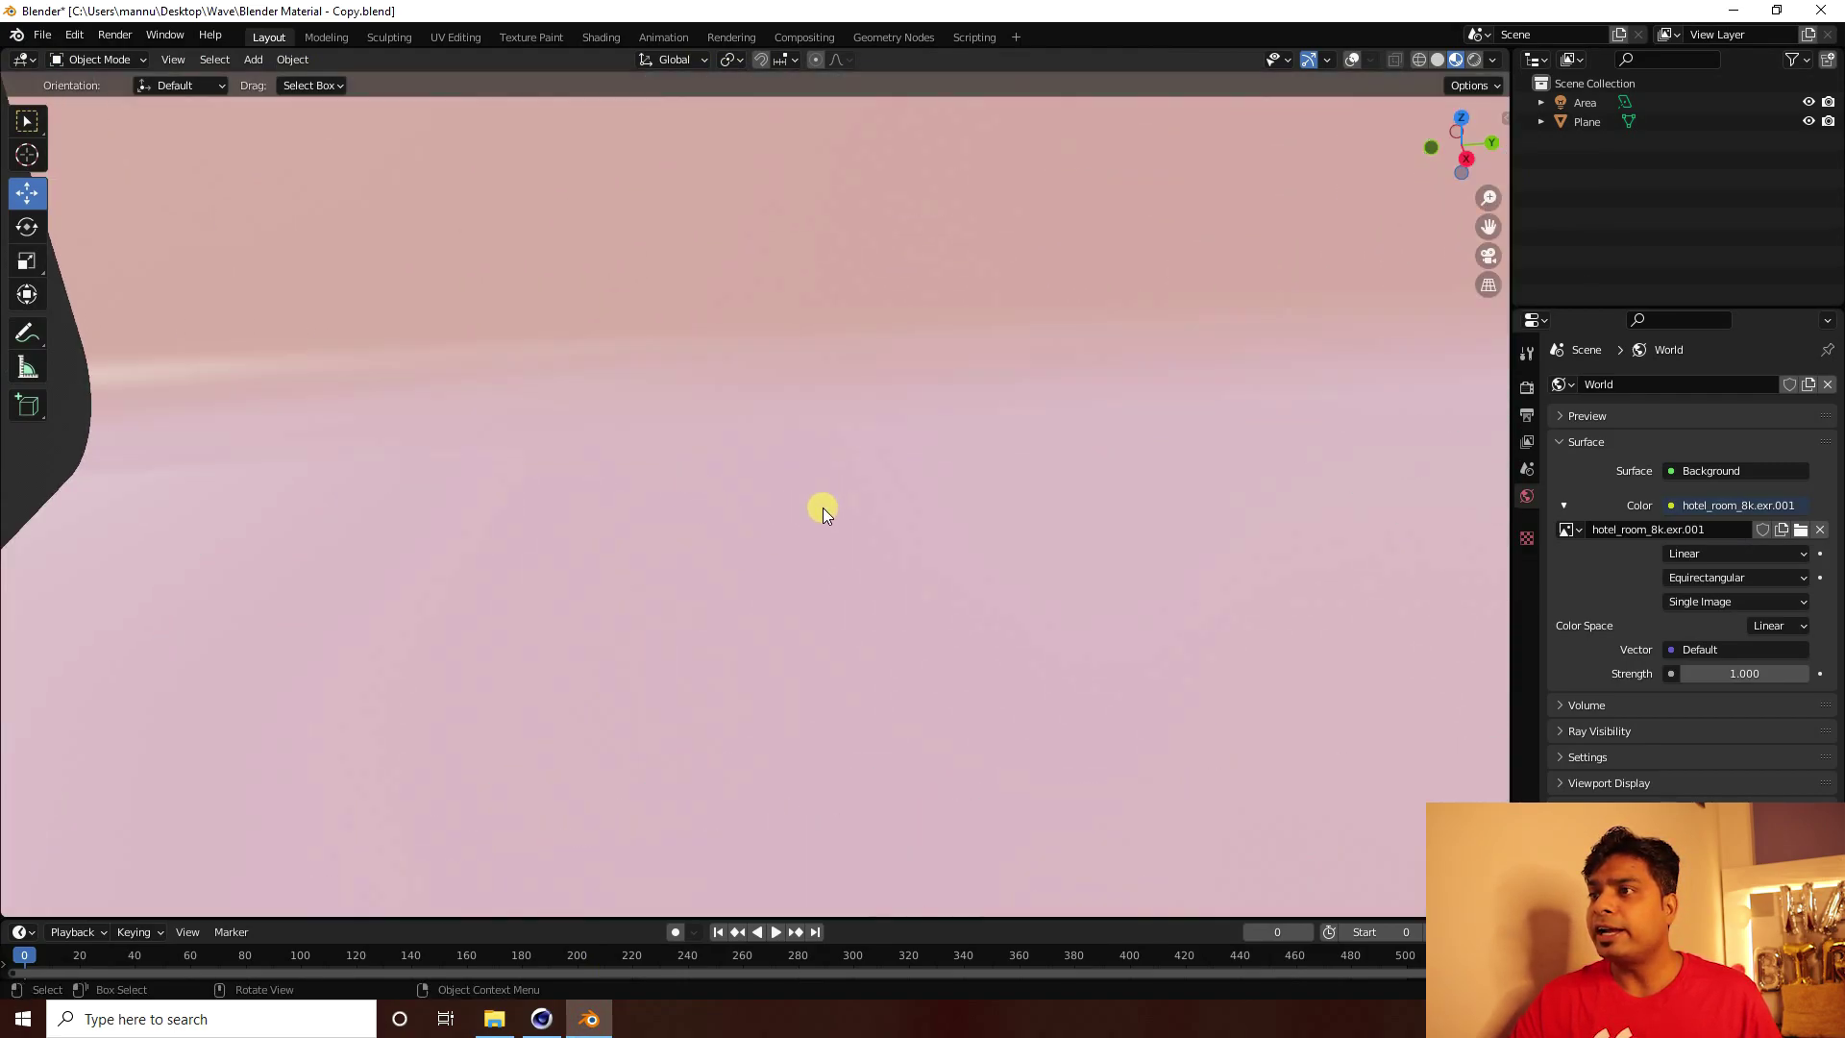
# Import s.abc from the Desktop as an Alembic file and zoom in
pyautogui.click(43, 34)
pyautogui.moveTo(103, 293)
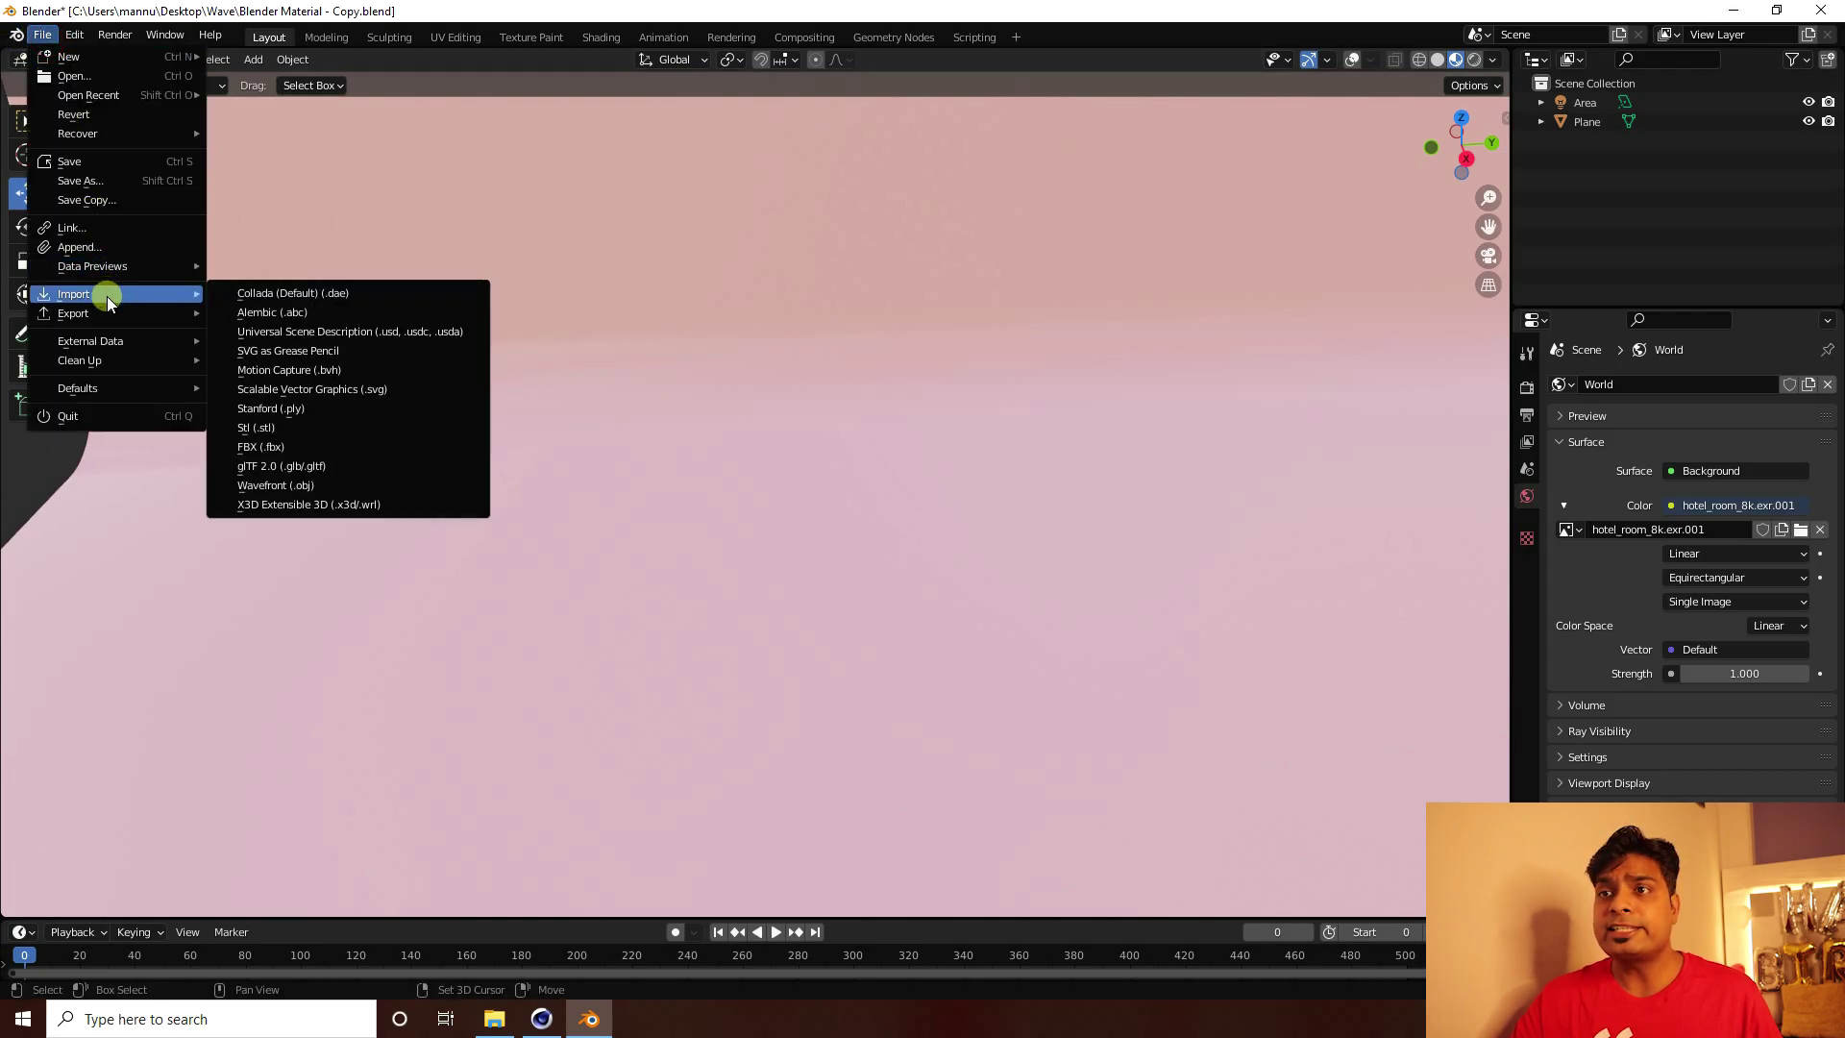
pyautogui.click(272, 312)
pyautogui.click(245, 443)
pyautogui.click(676, 546)
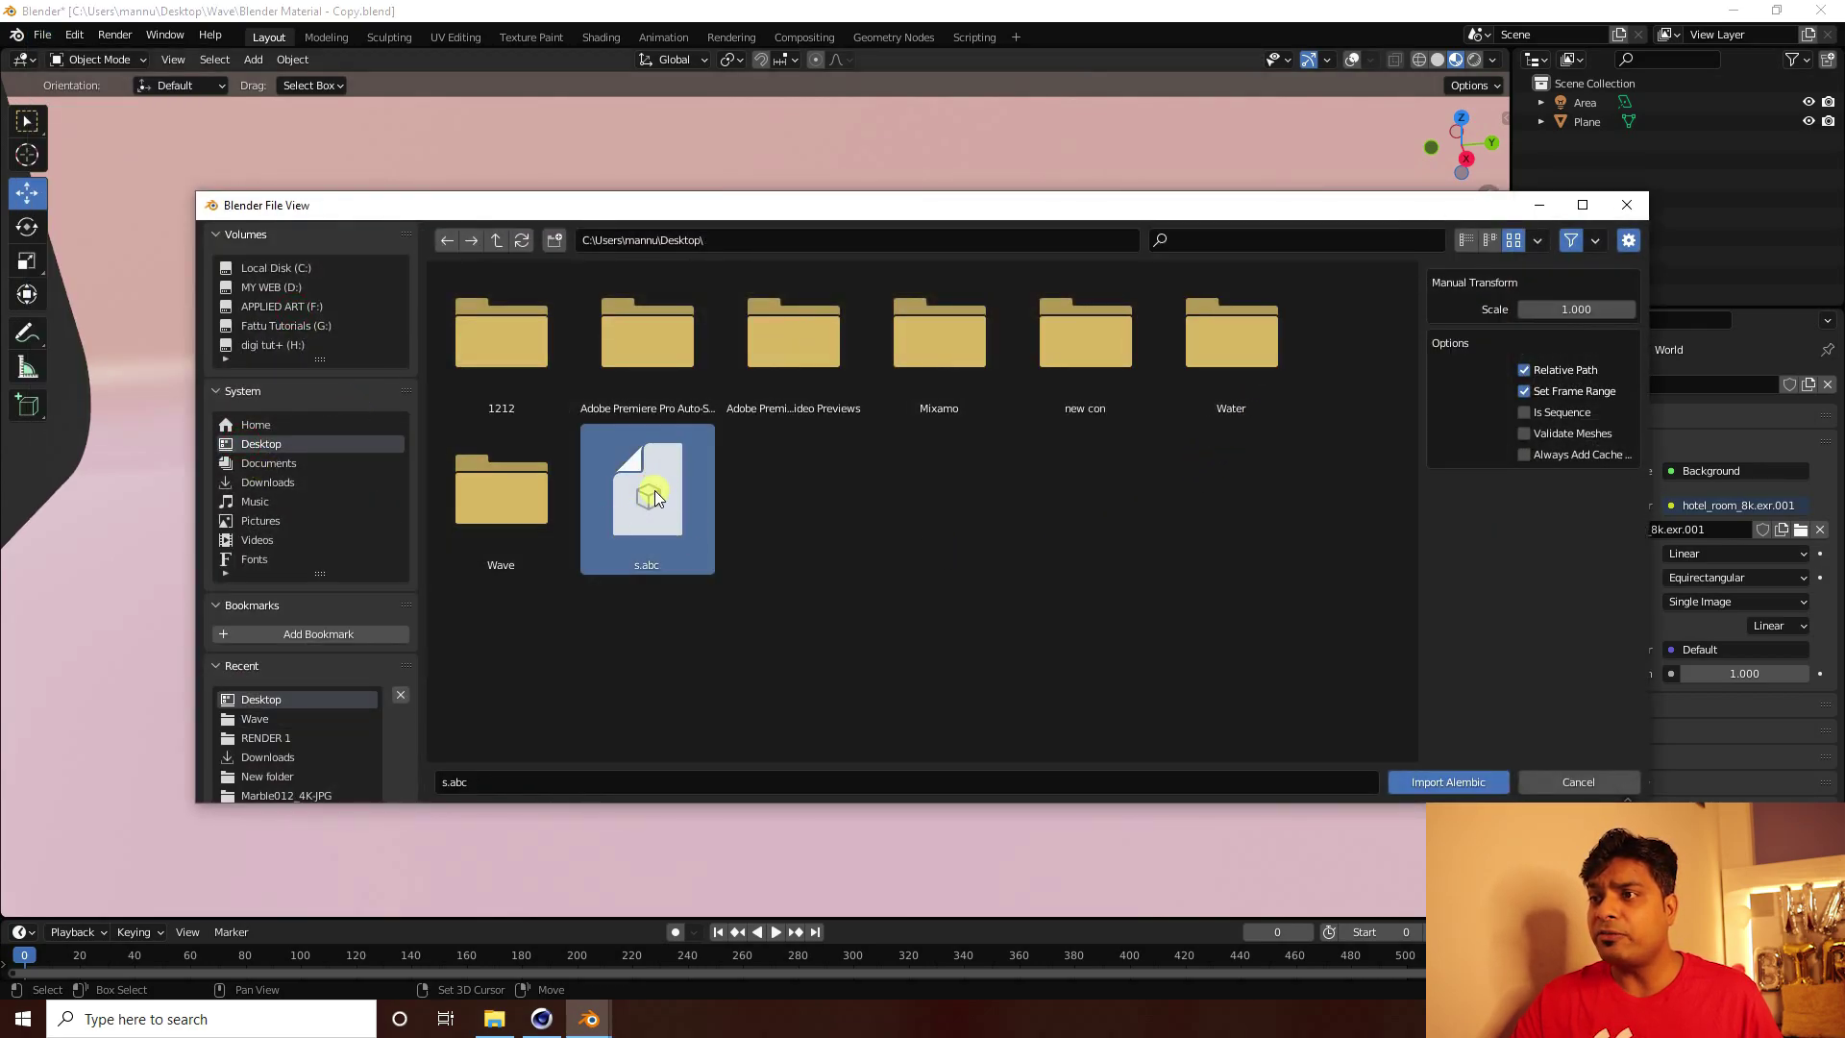
pyautogui.click(1432, 781)
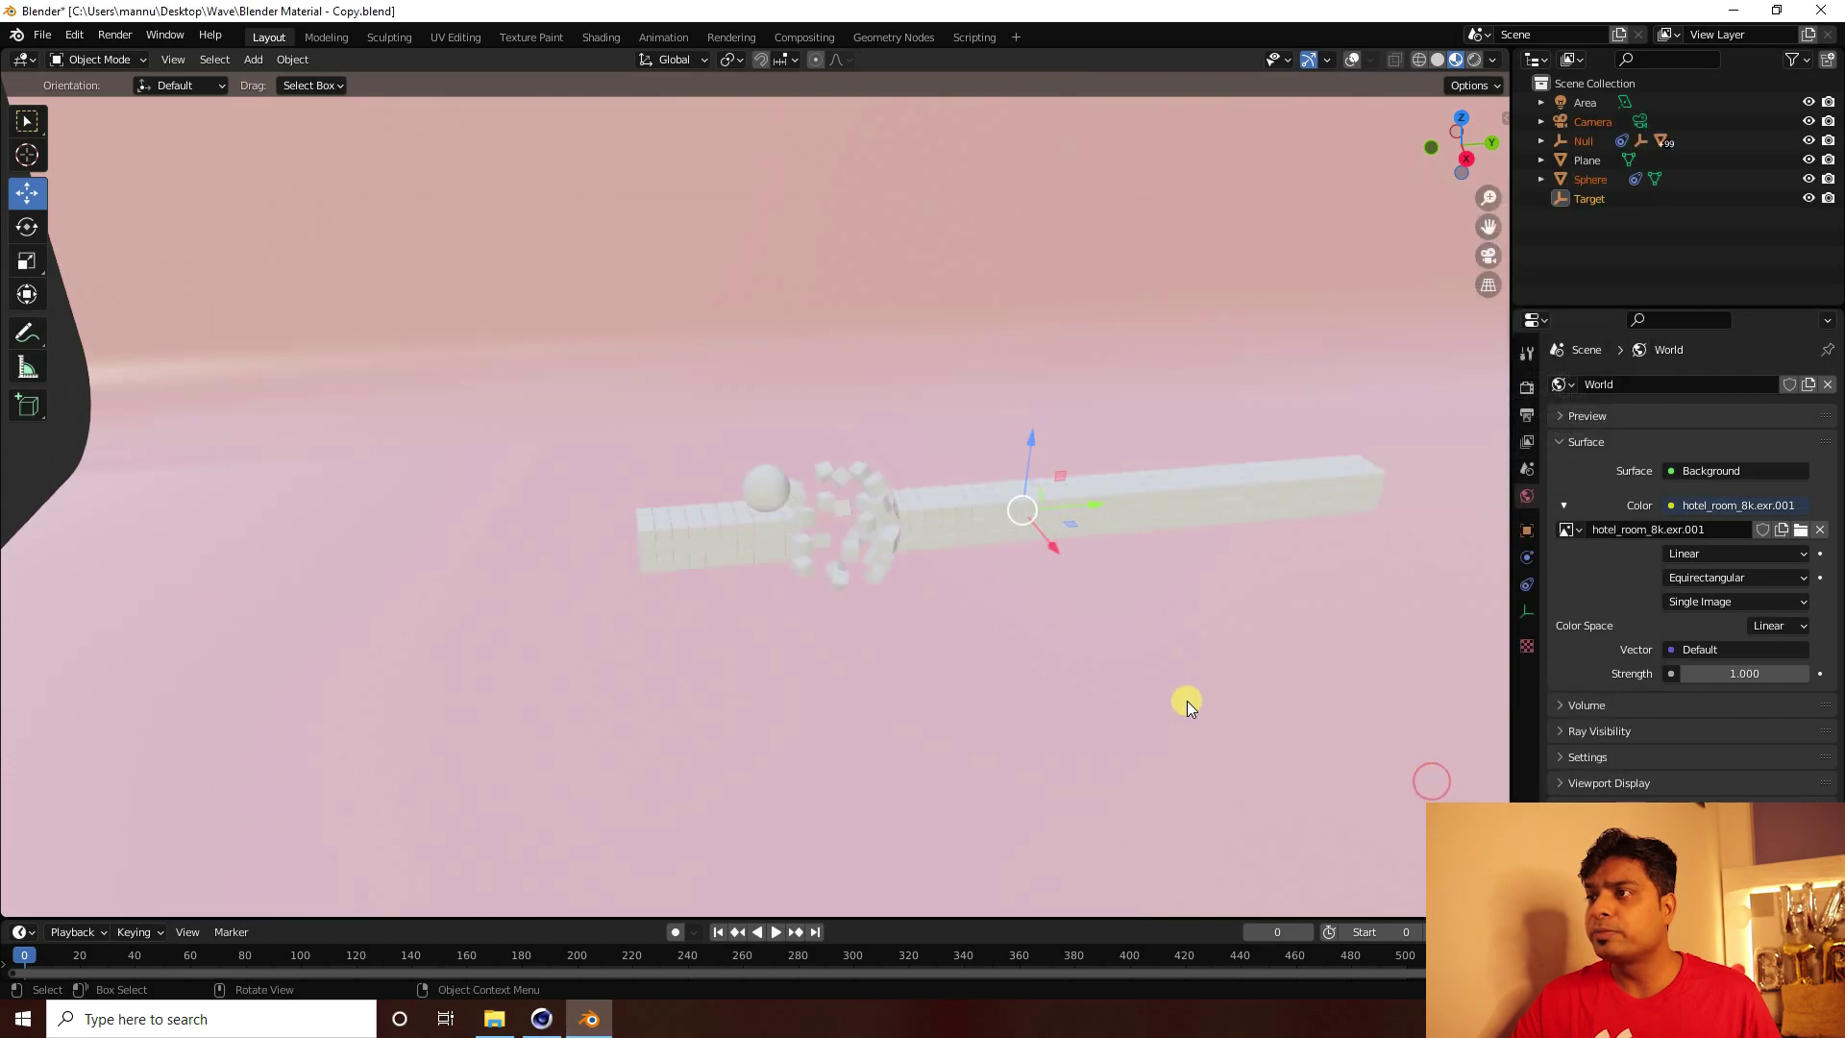
pyautogui.scroll(10, 1063, 493)
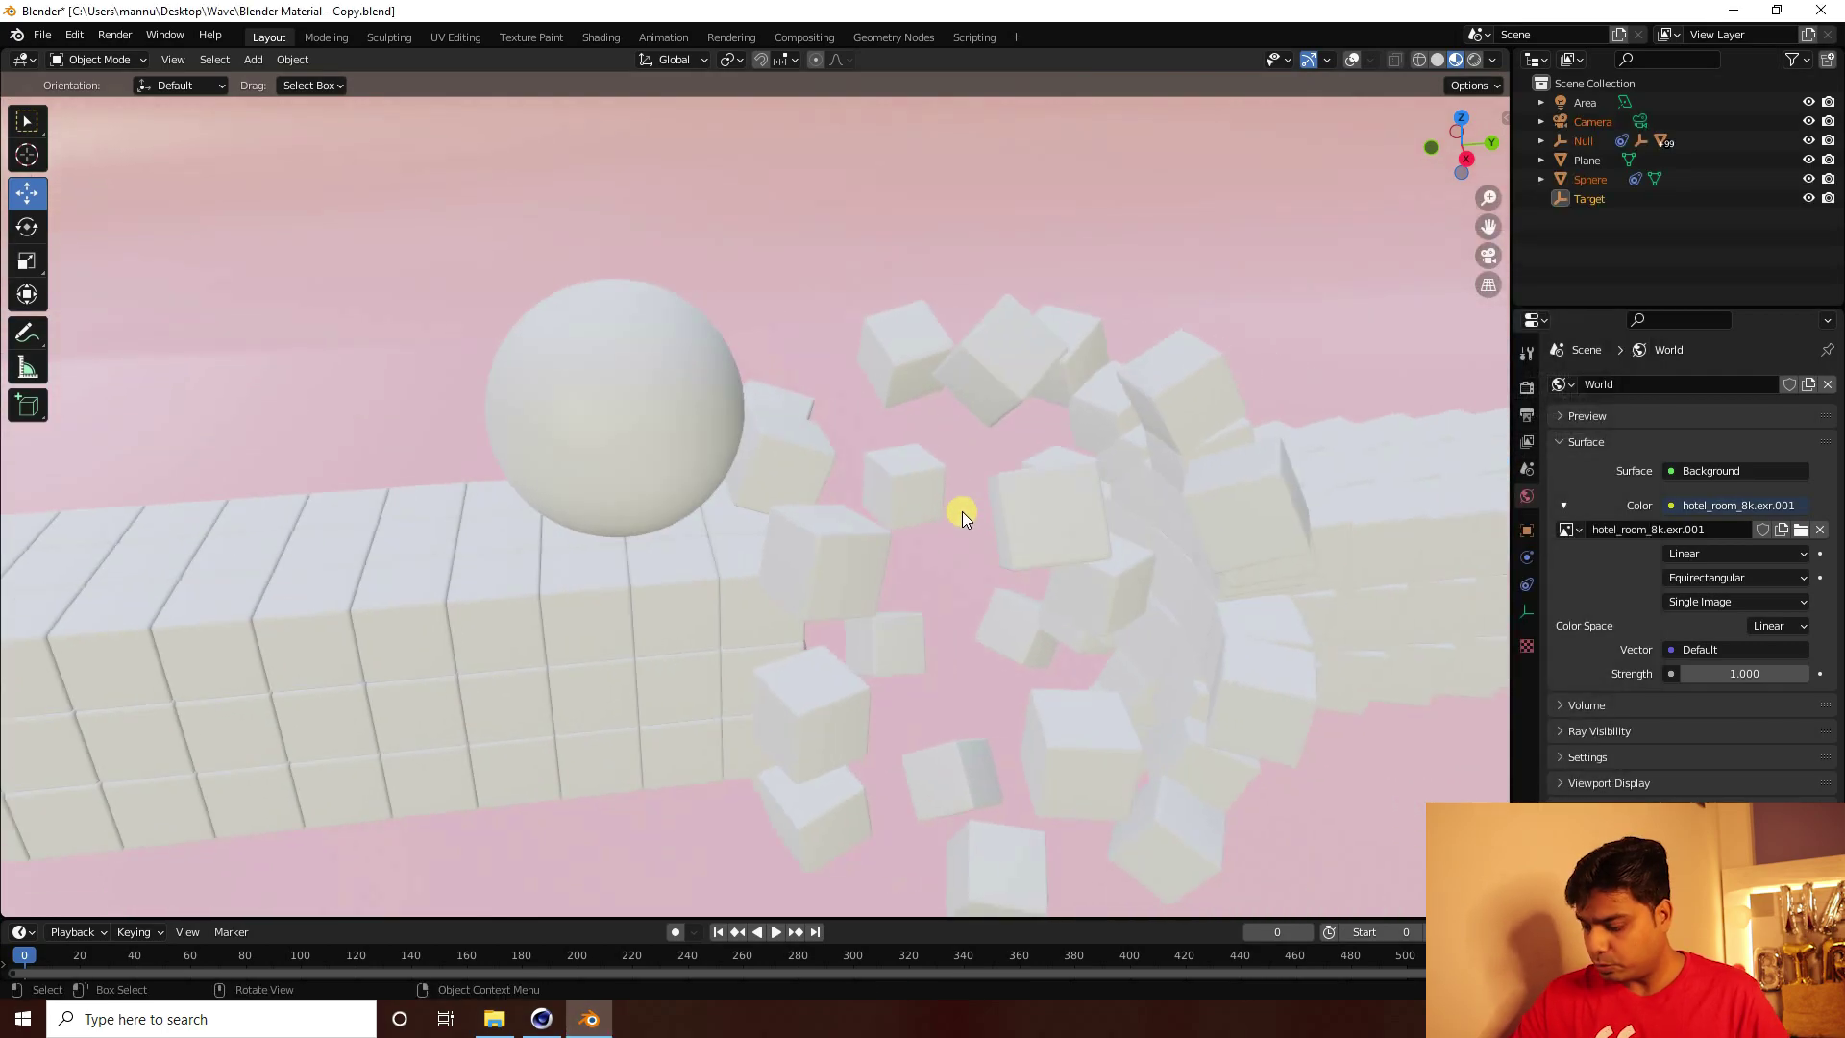
# Look through the imported camera, play back the Alembic animation, and rewind to frame 0
pyautogui.press('KP_0')
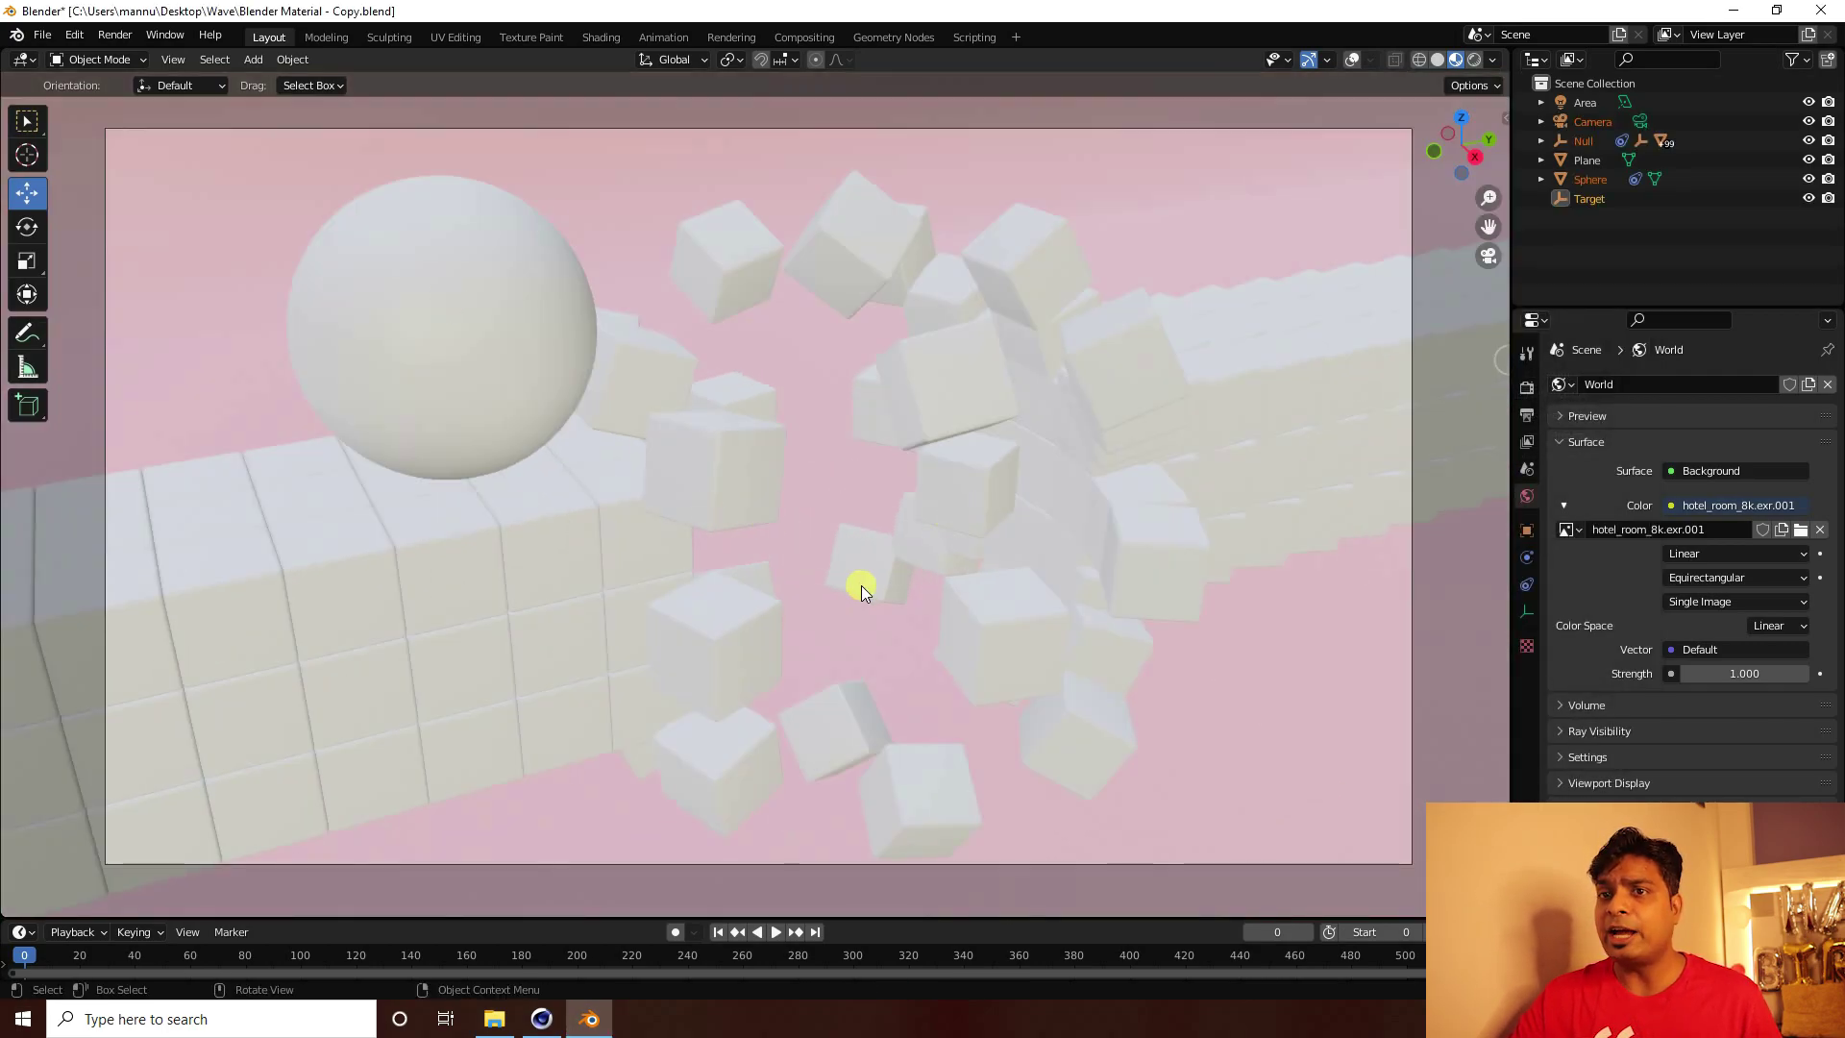
pyautogui.click(775, 932)
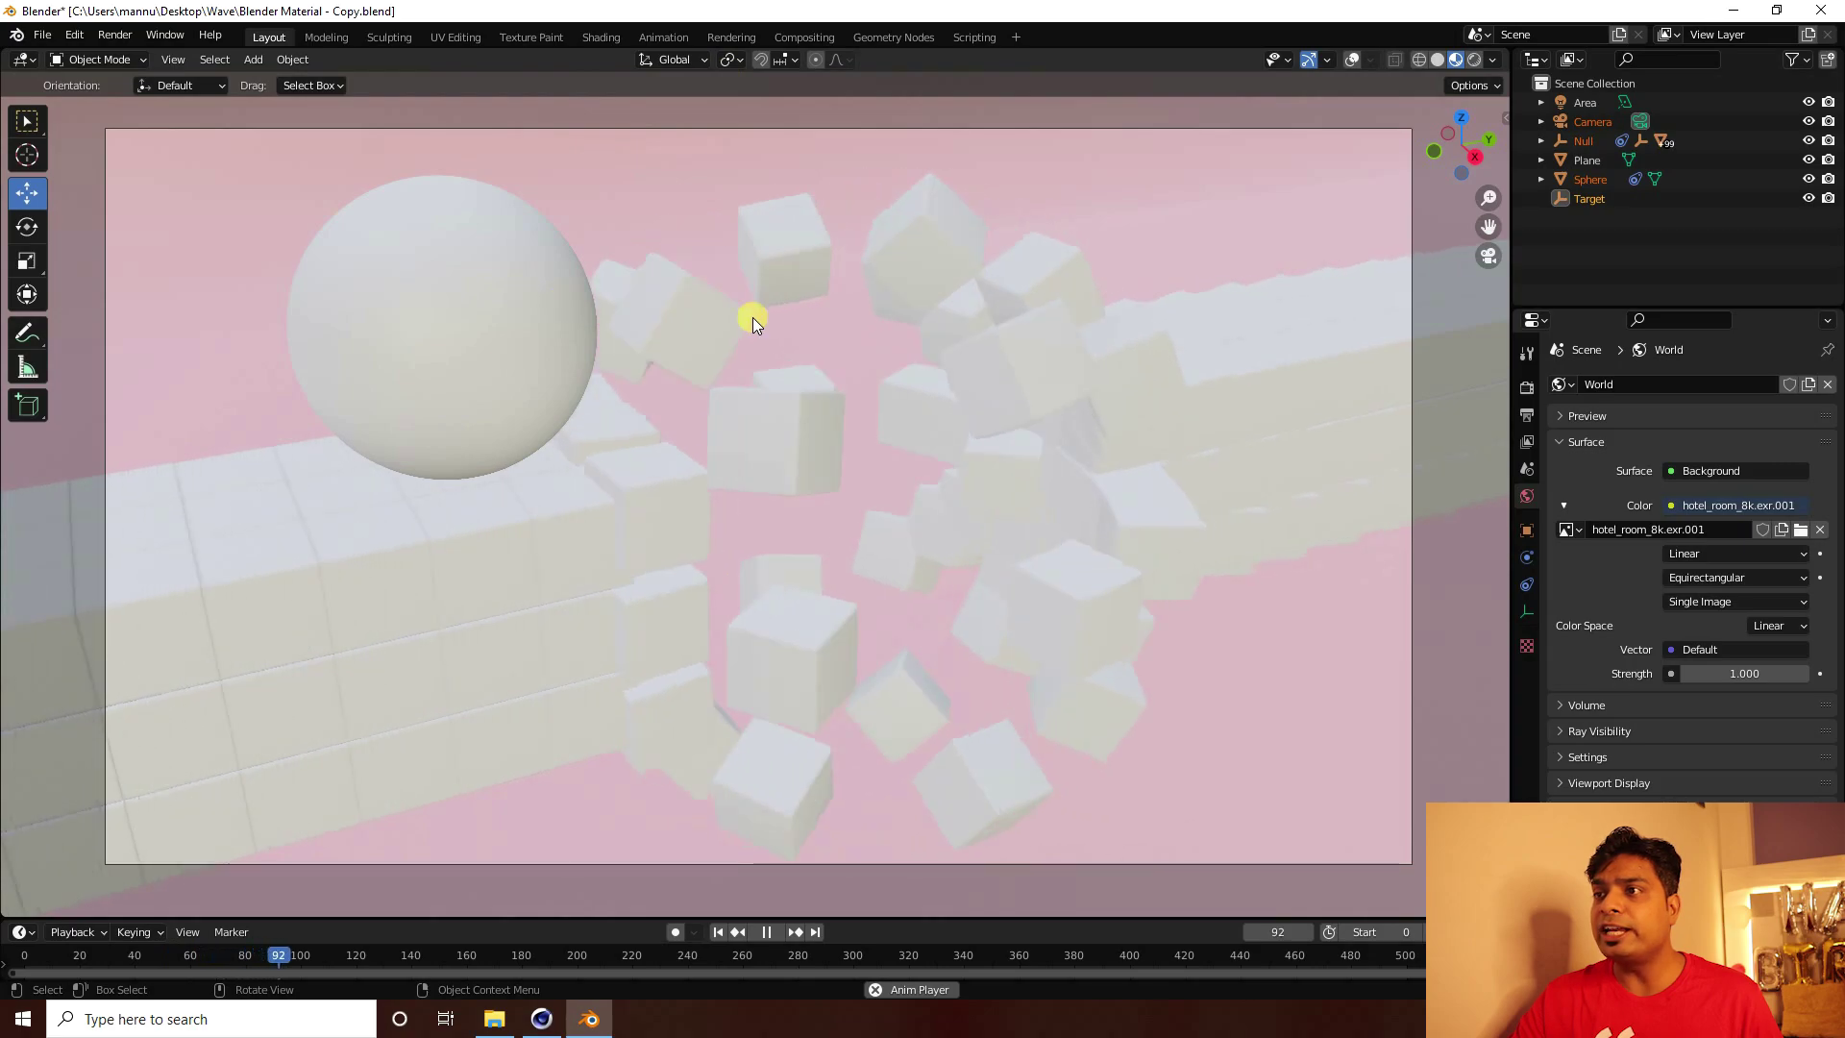
pyautogui.click(766, 932)
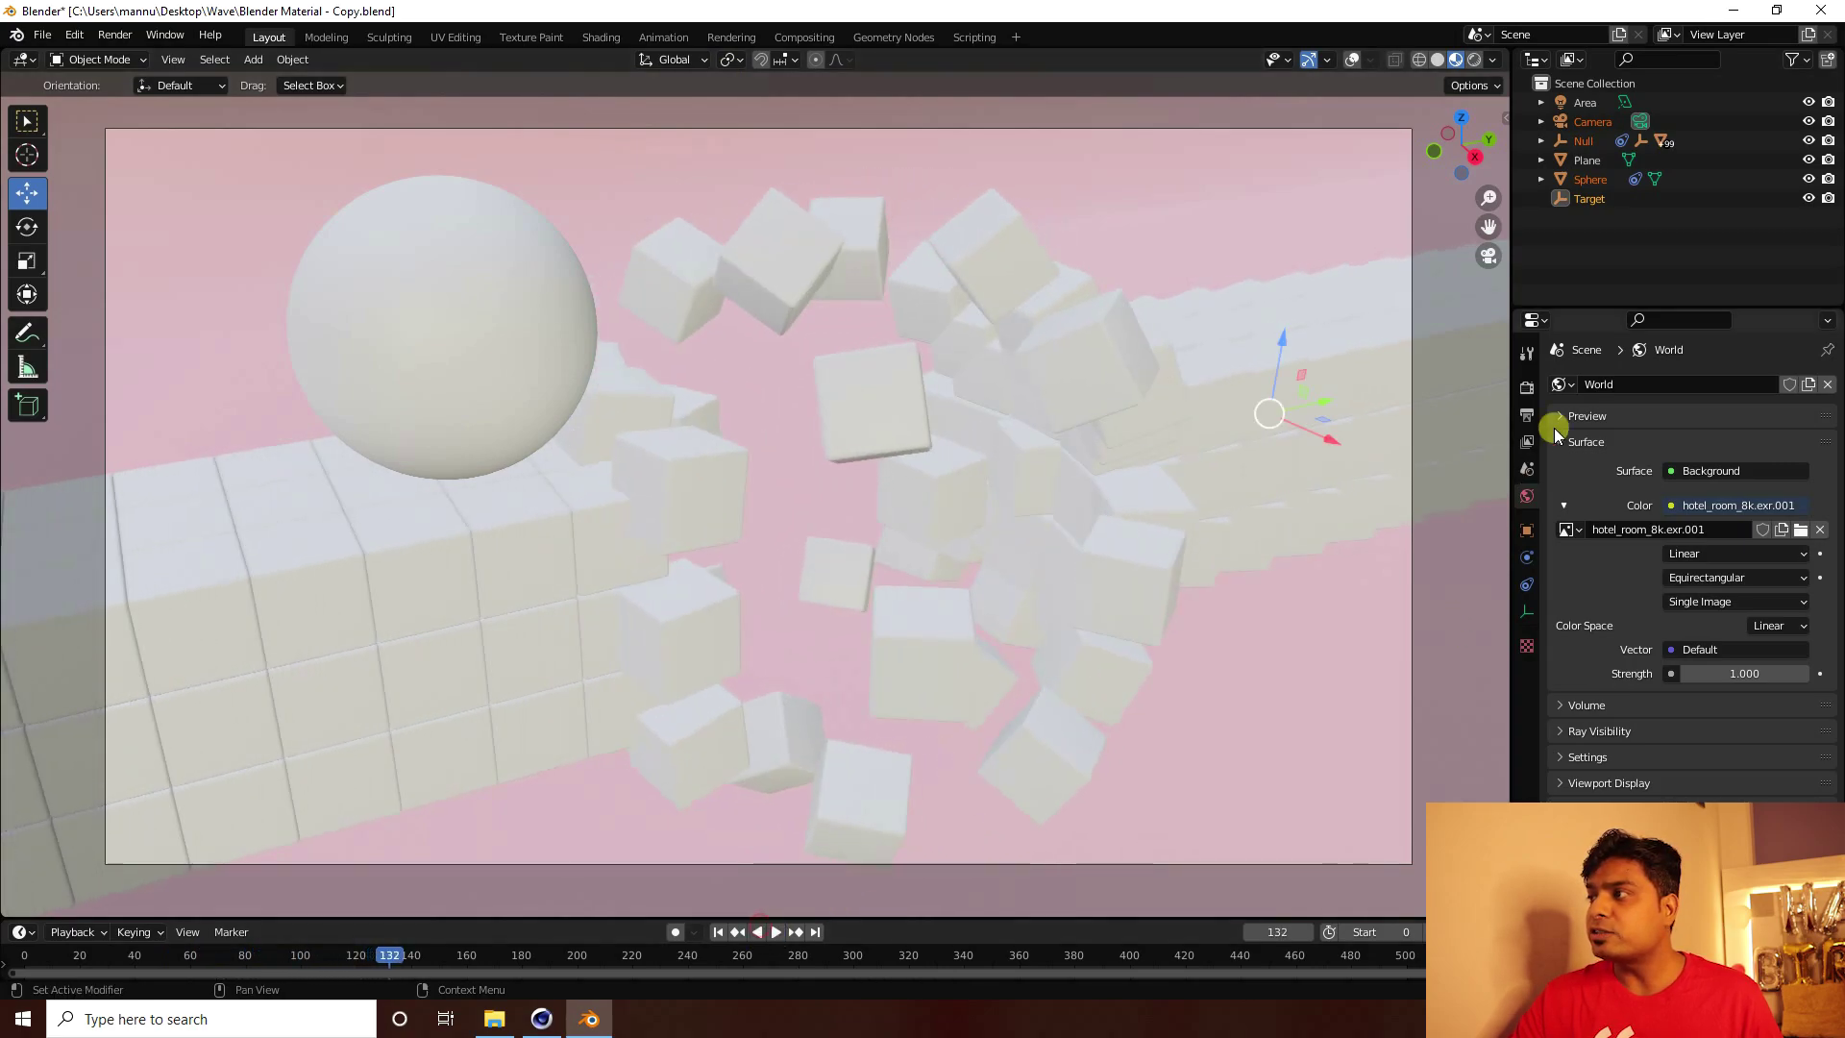
pyautogui.click(1527, 421)
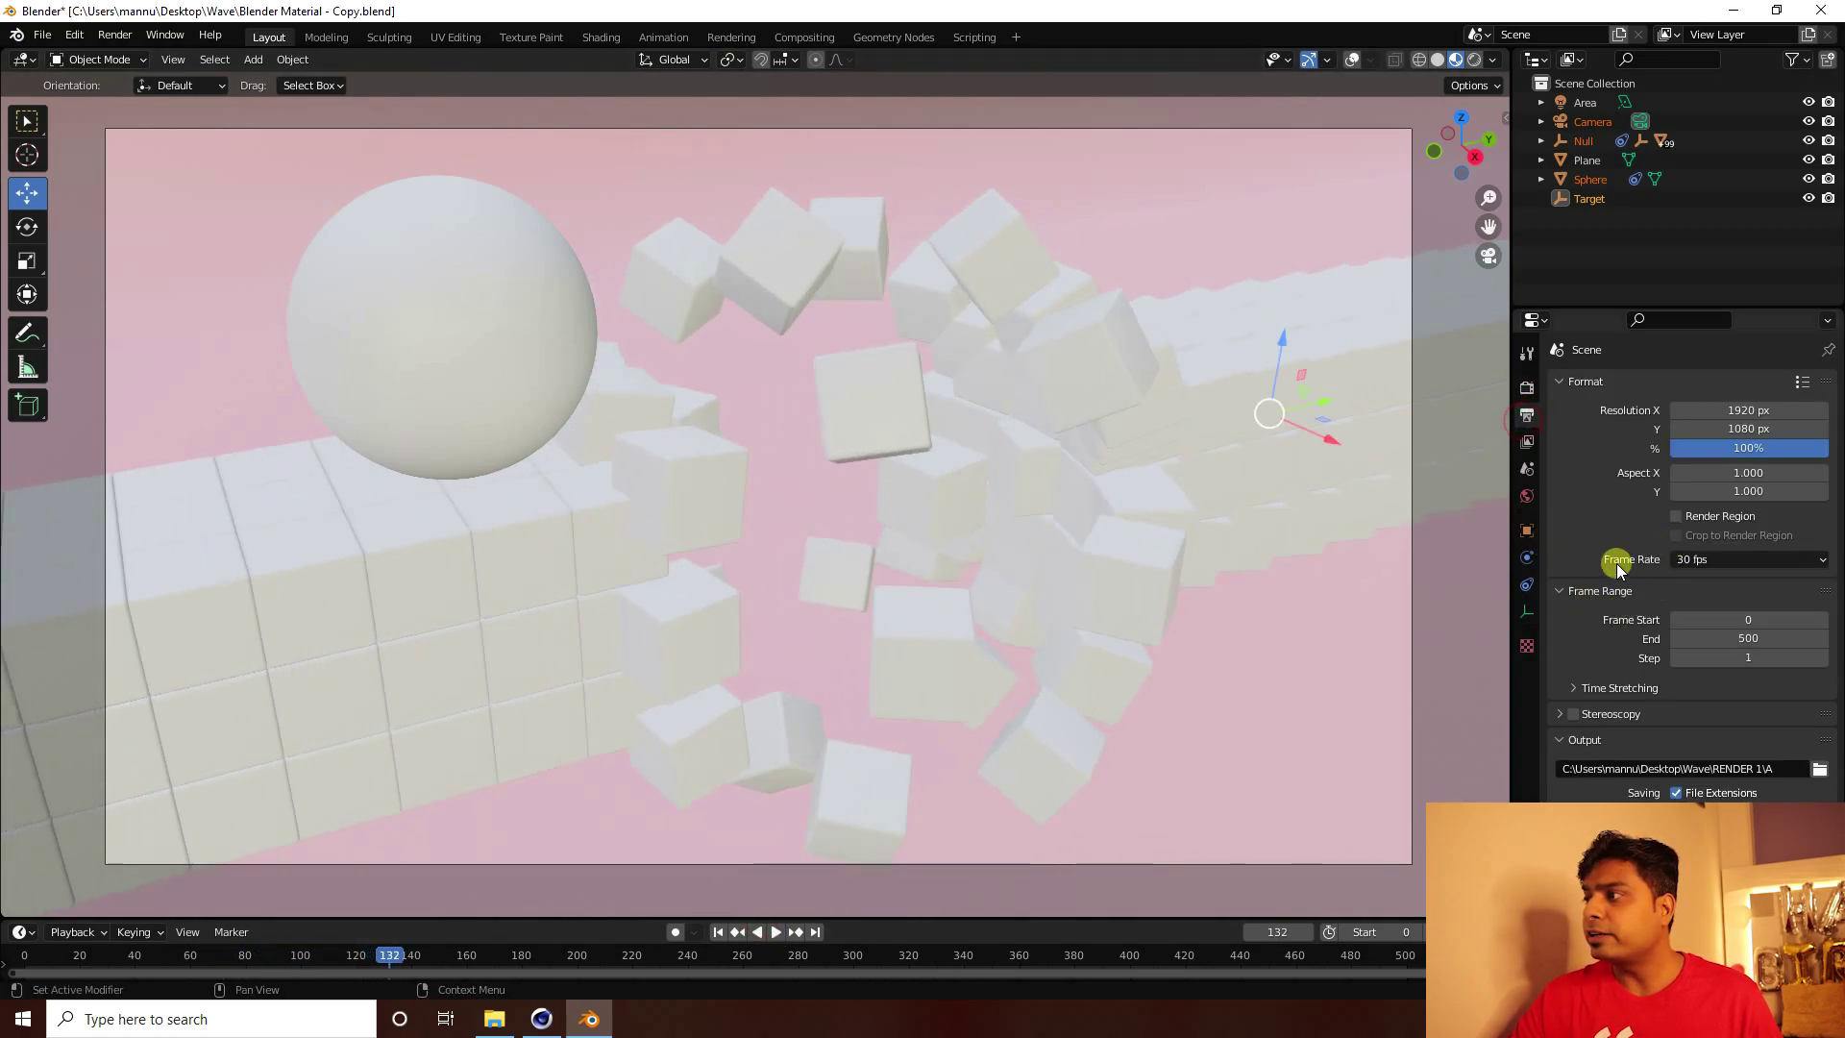
pyautogui.click(730, 930)
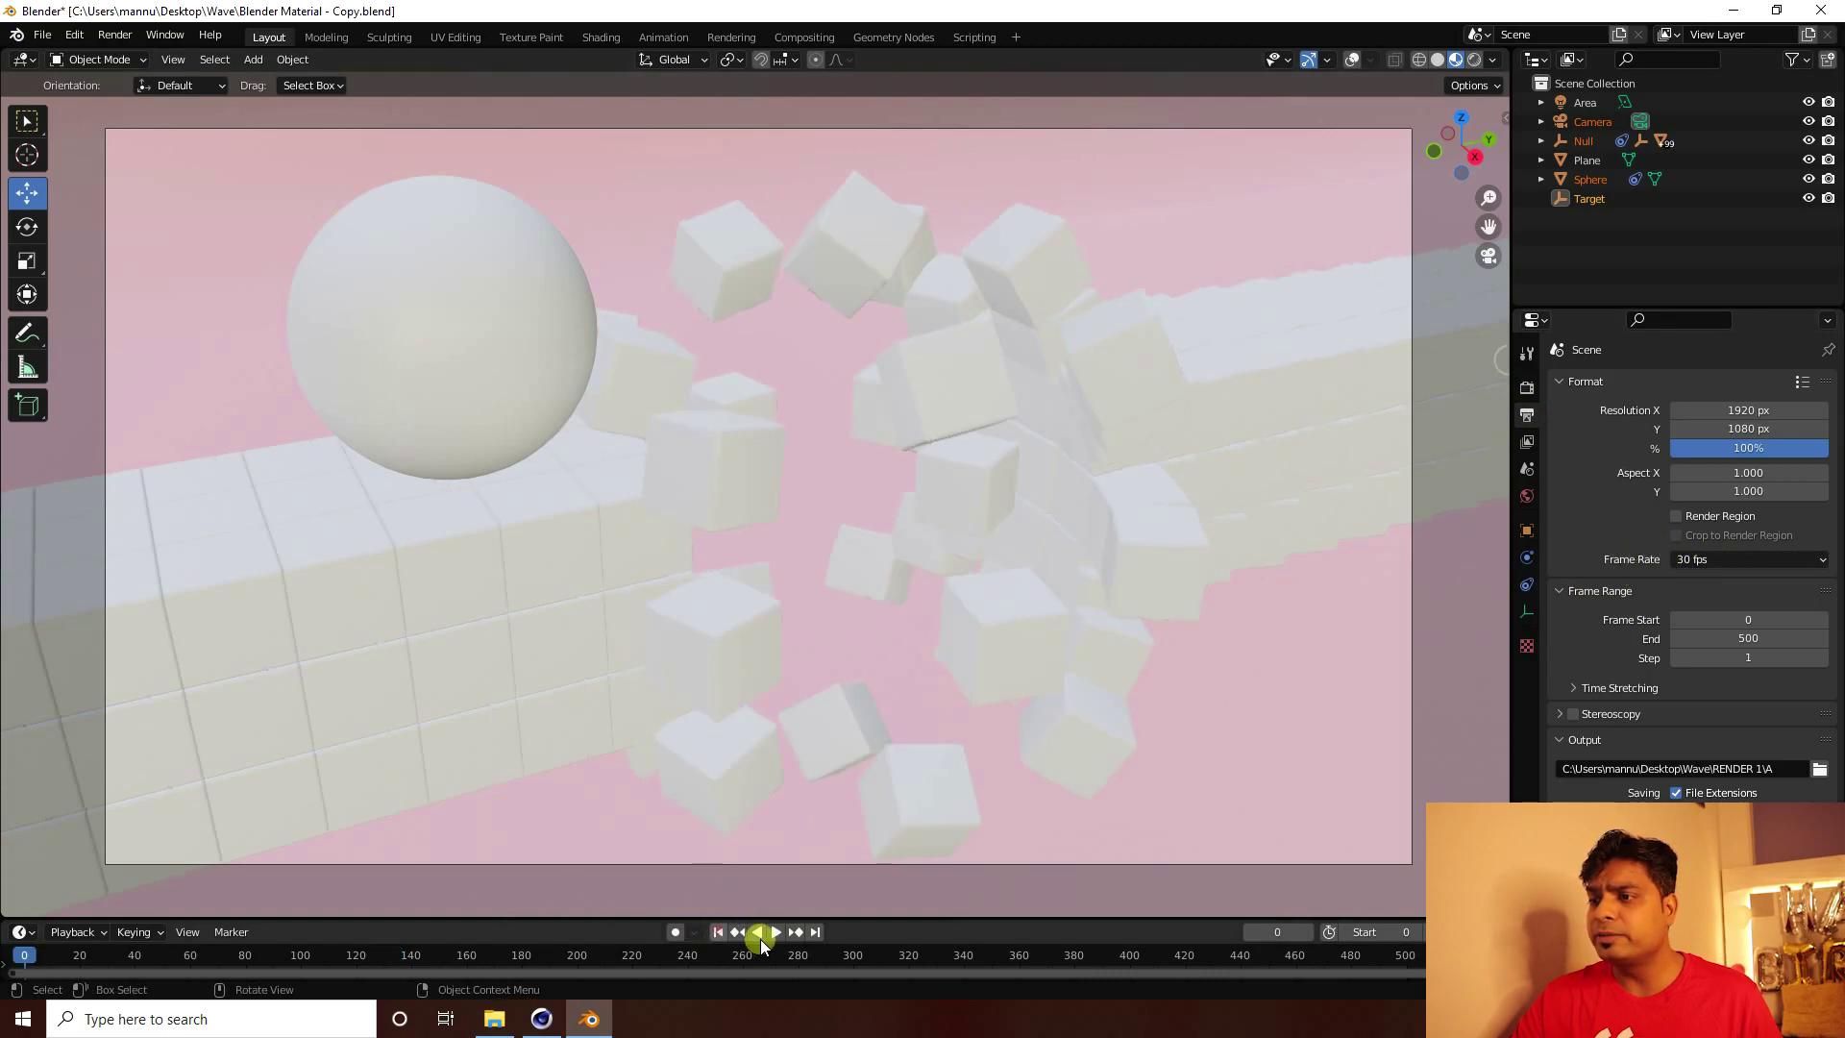
pyautogui.click(769, 931)
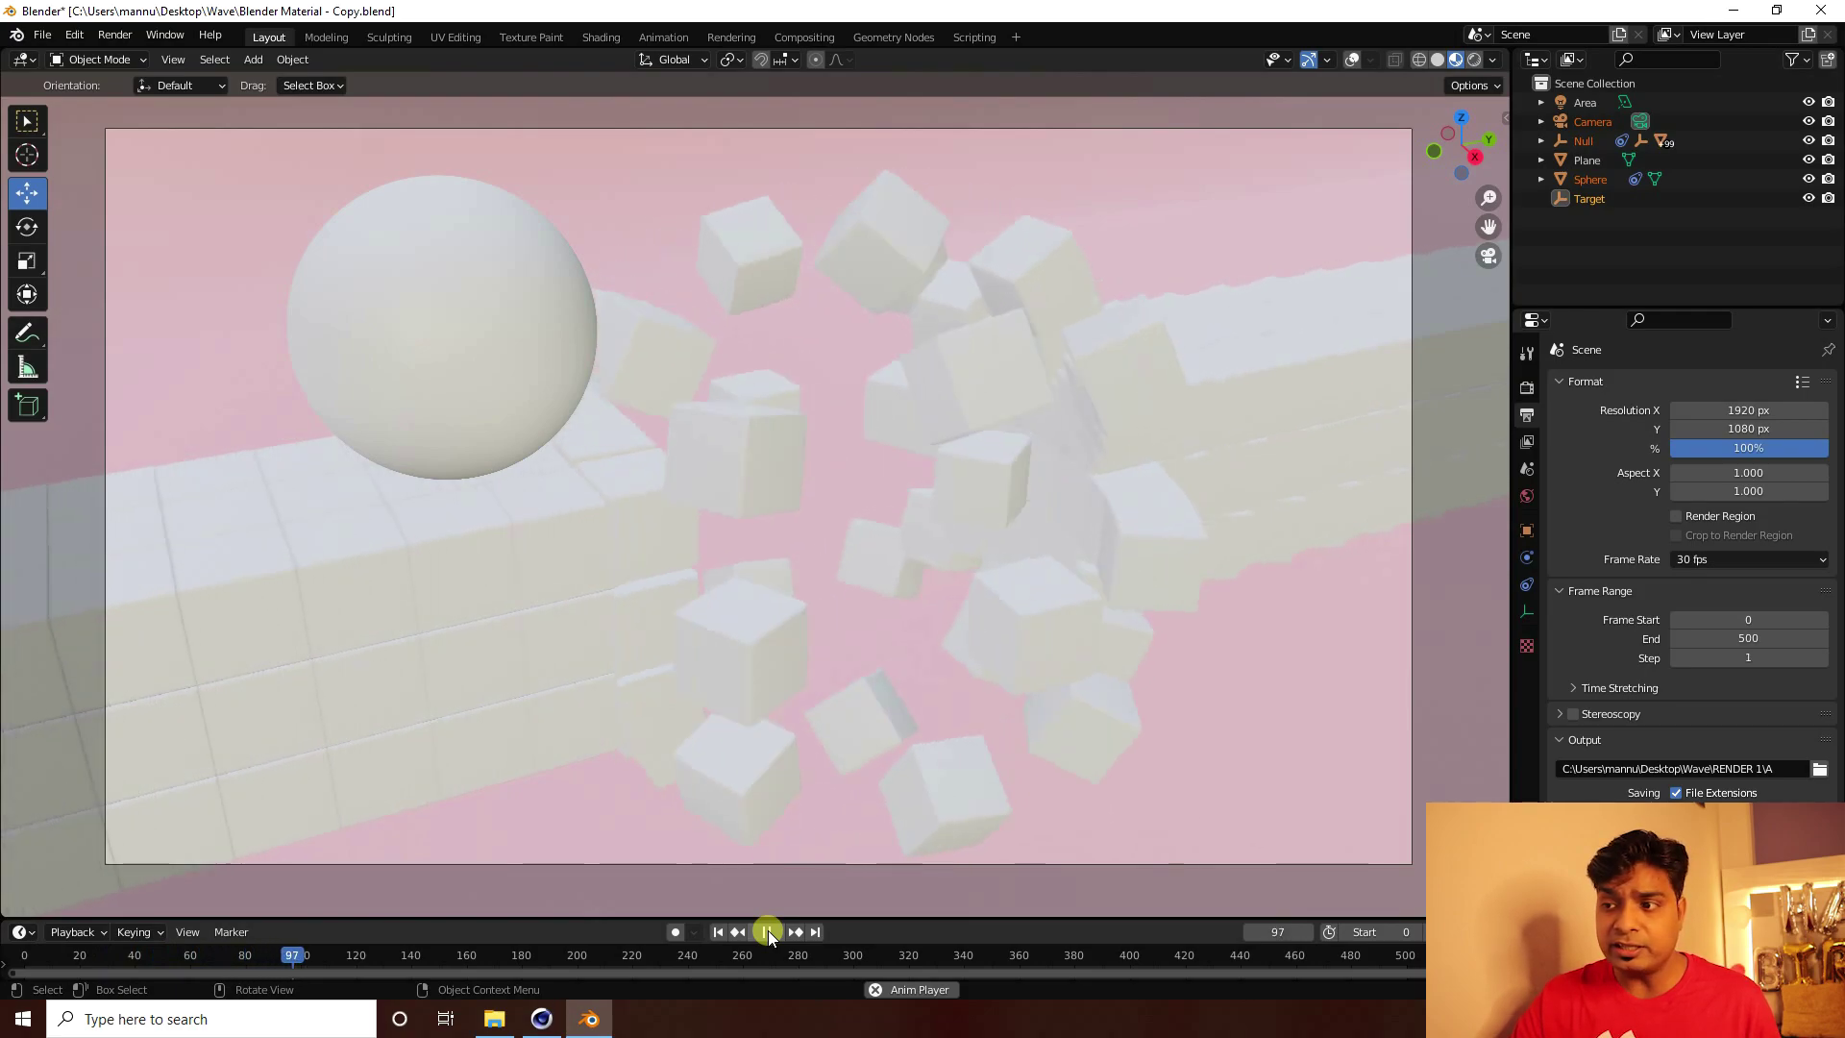
pyautogui.click(768, 930)
pyautogui.click(713, 931)
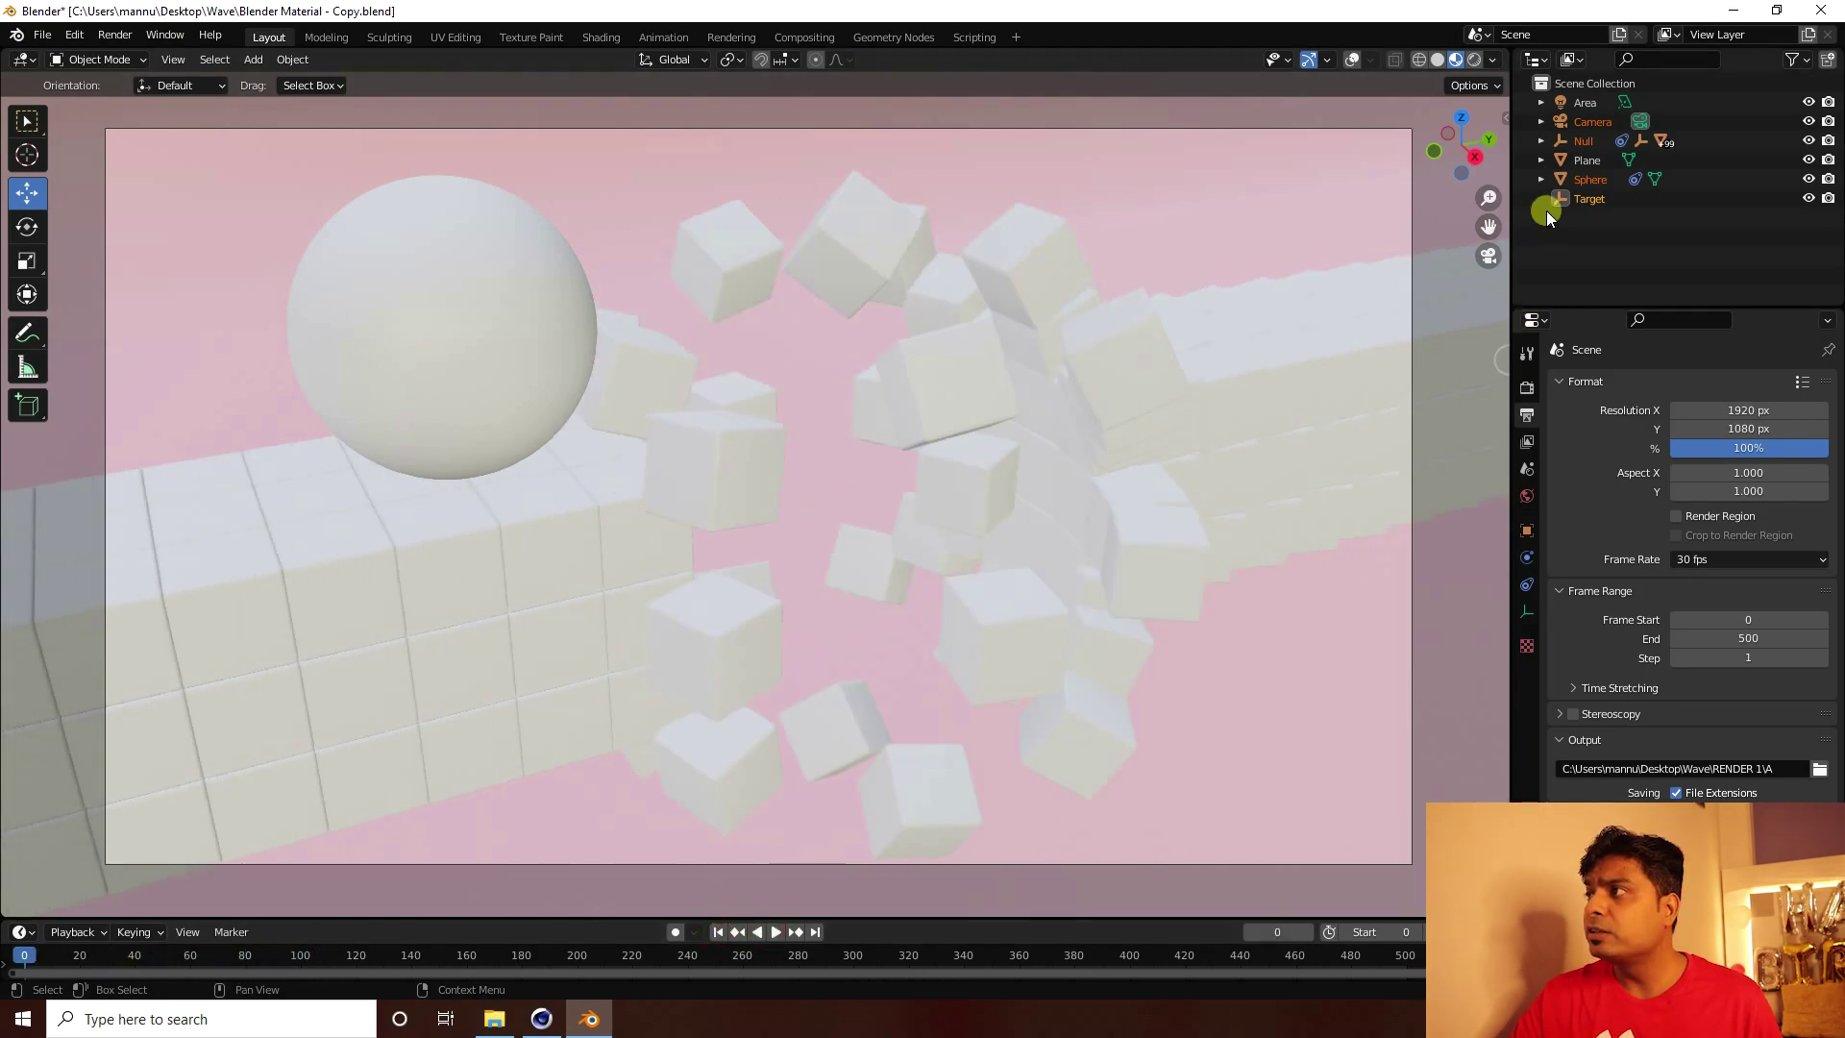
# Expand the Null and Cloner in the Outliner and select Cube_0
pyautogui.click(1572, 144)
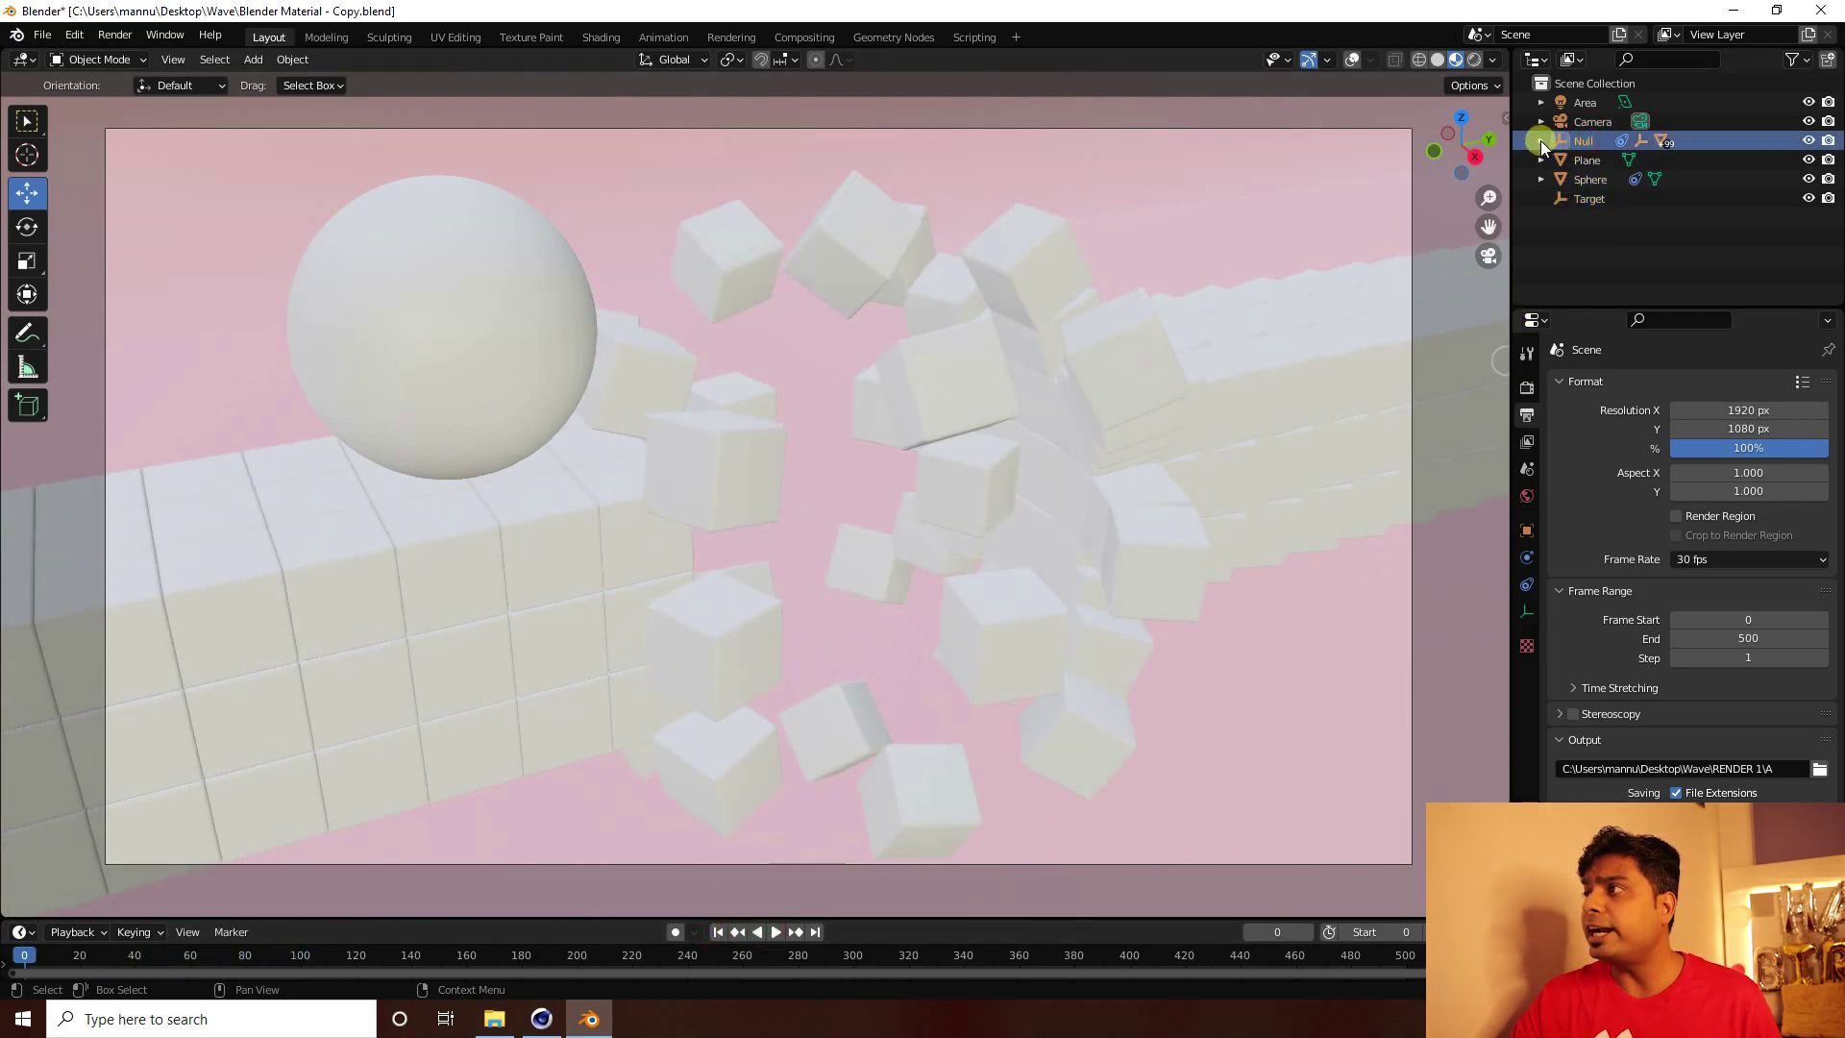
pyautogui.click(1541, 140)
pyautogui.click(1559, 180)
pyautogui.click(1618, 197)
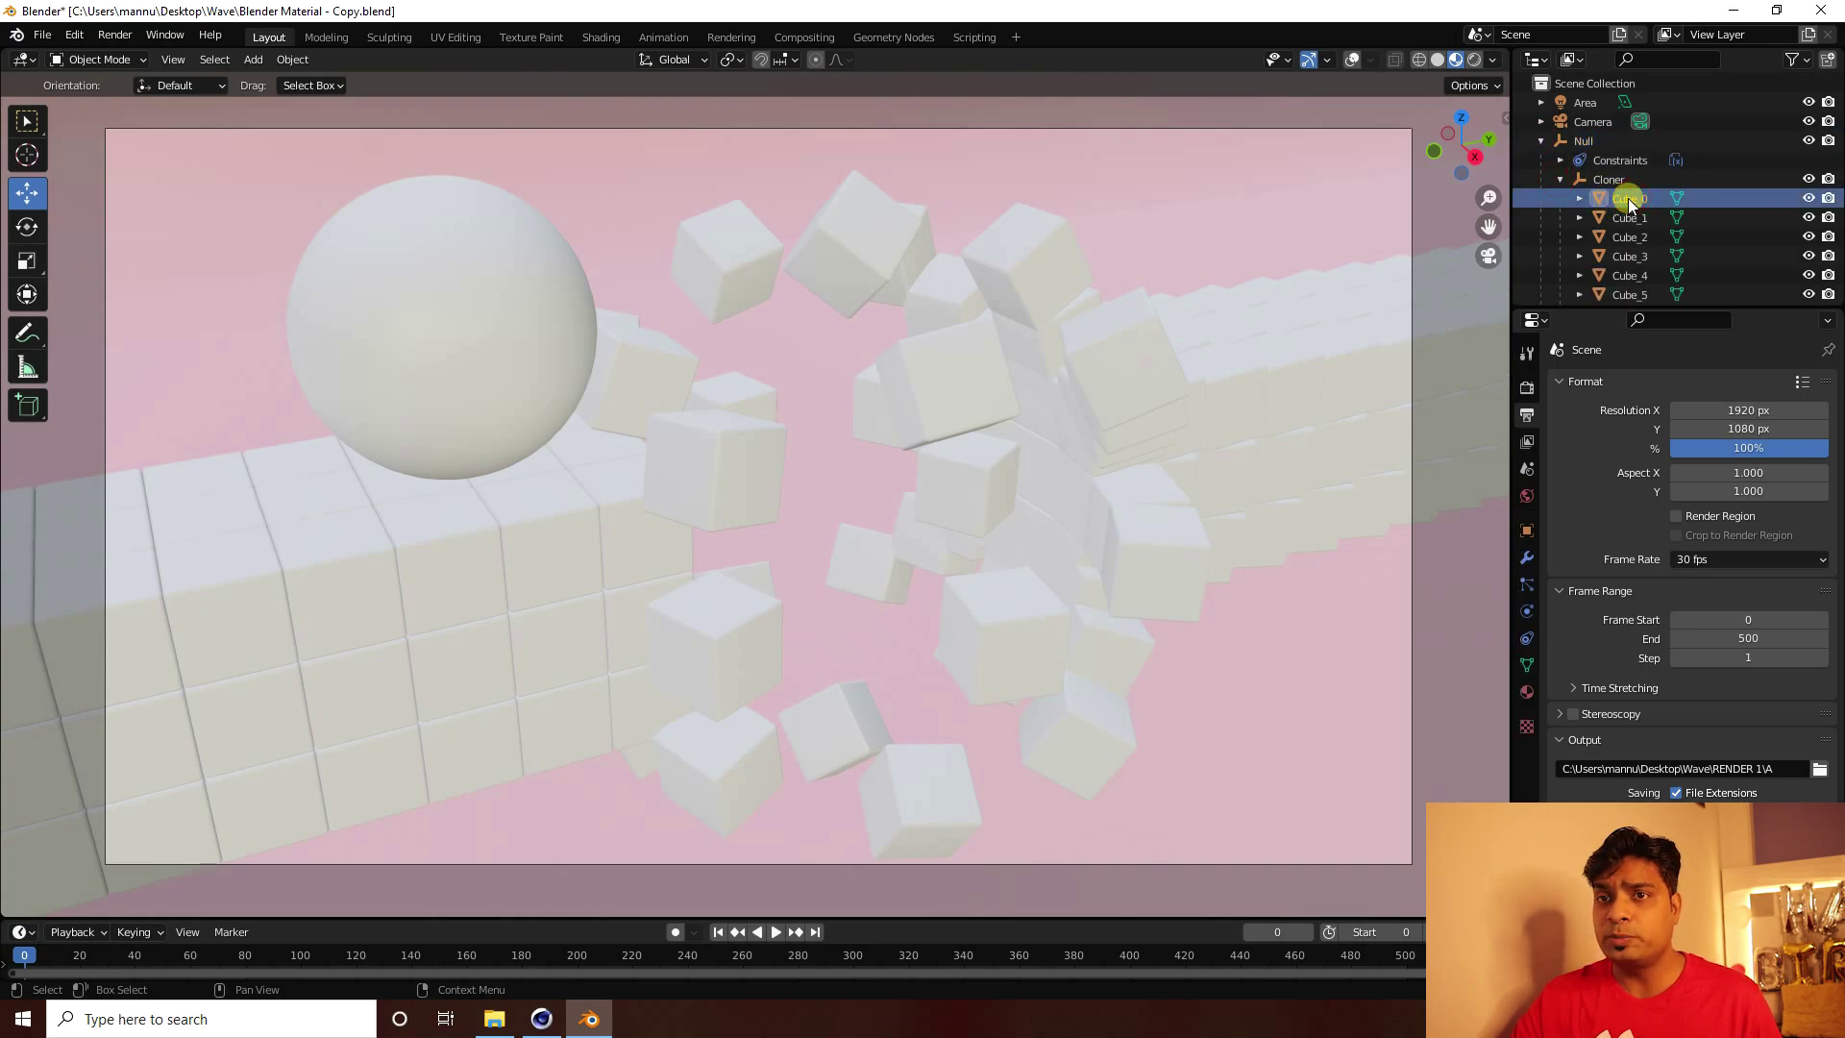
# Assign the existing Material to Cube_0
pyautogui.click(1527, 692)
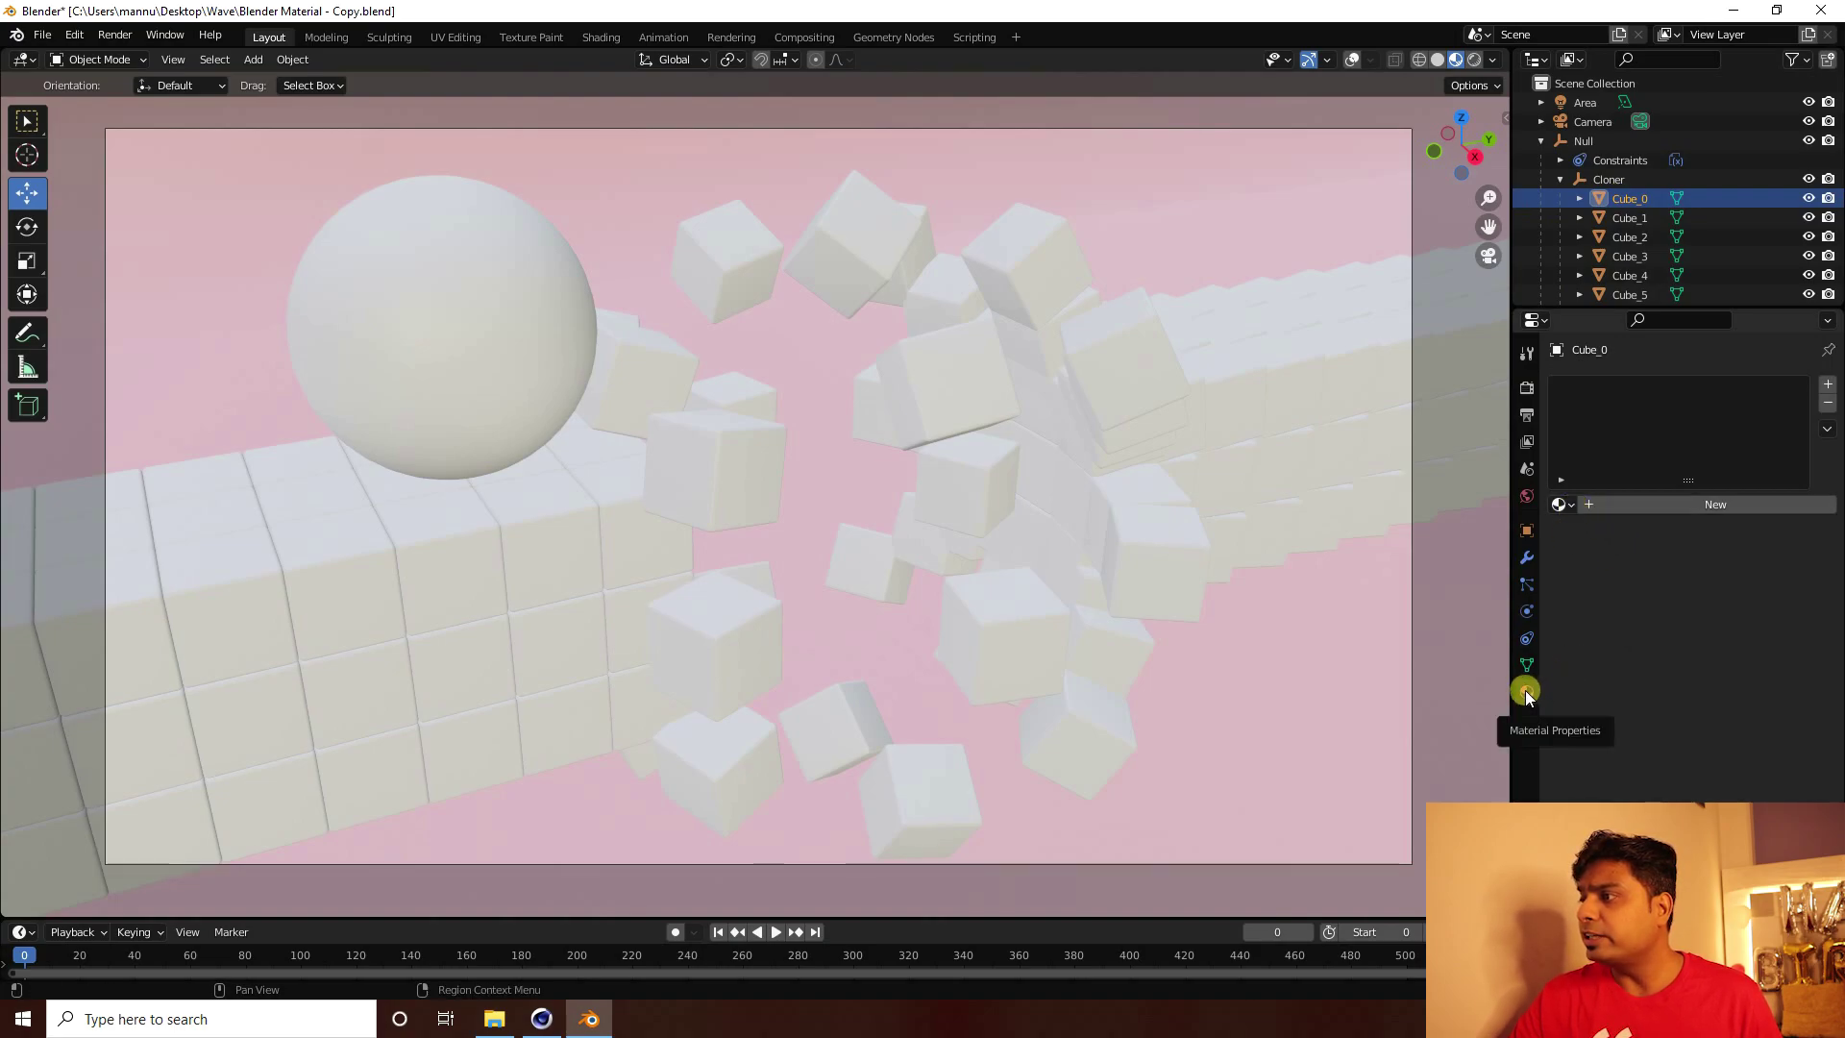
pyautogui.click(1562, 504)
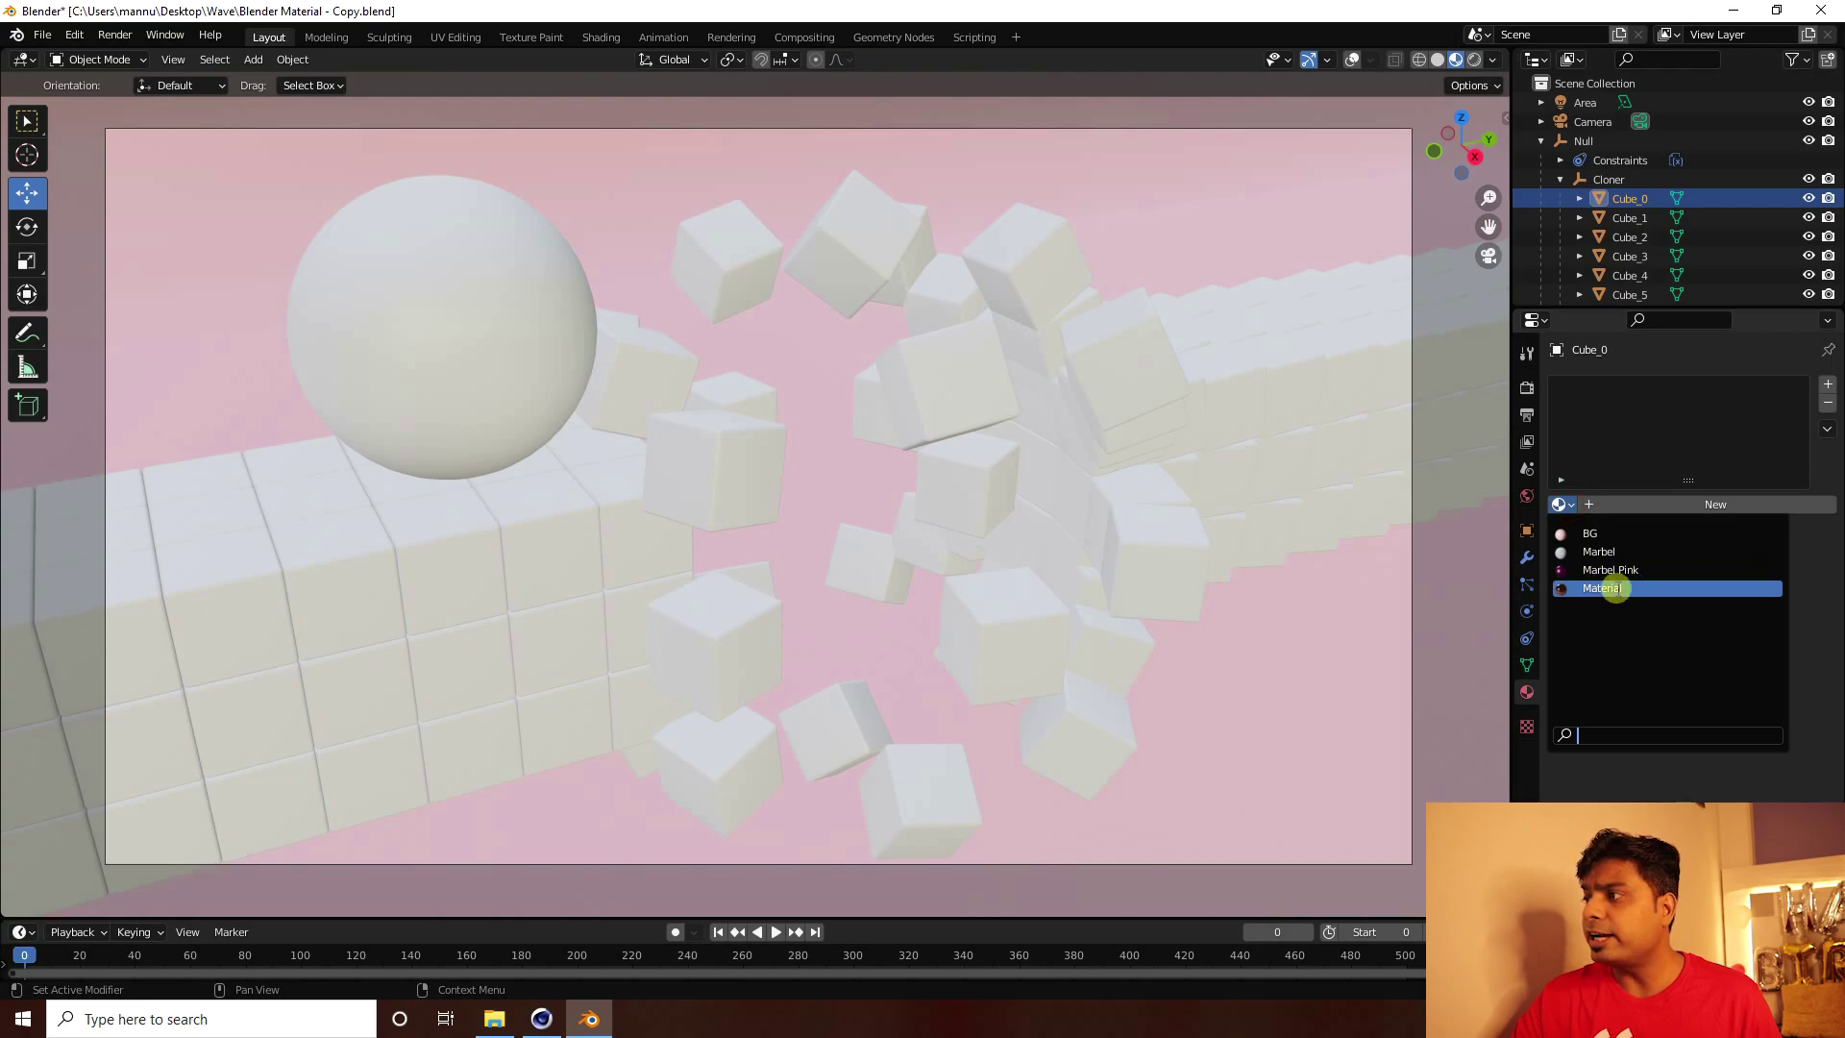
pyautogui.click(1614, 588)
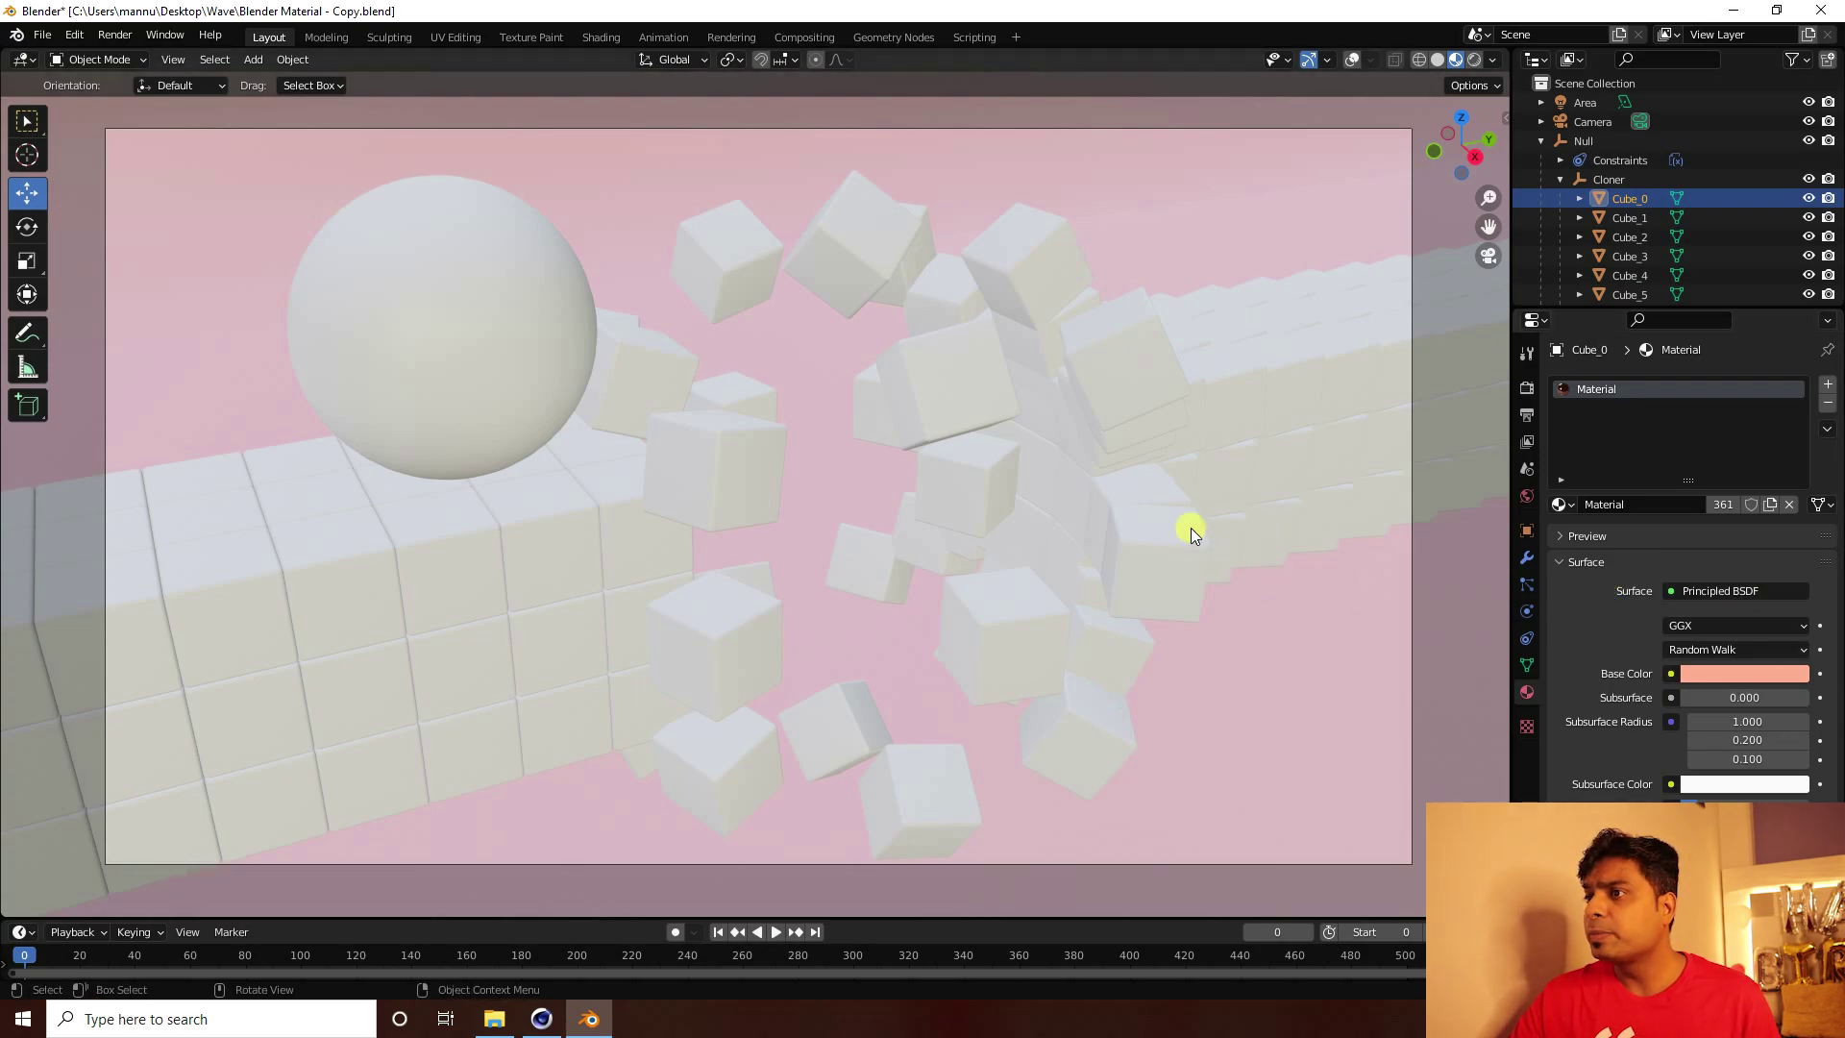
# Select Cube_0 through Cube_449 and link Cube_0's material to all of them
pyautogui.moveTo(1606, 306); pyautogui.dragTo(1605, 699)
pyautogui.scroll(-4, 1836, 216)
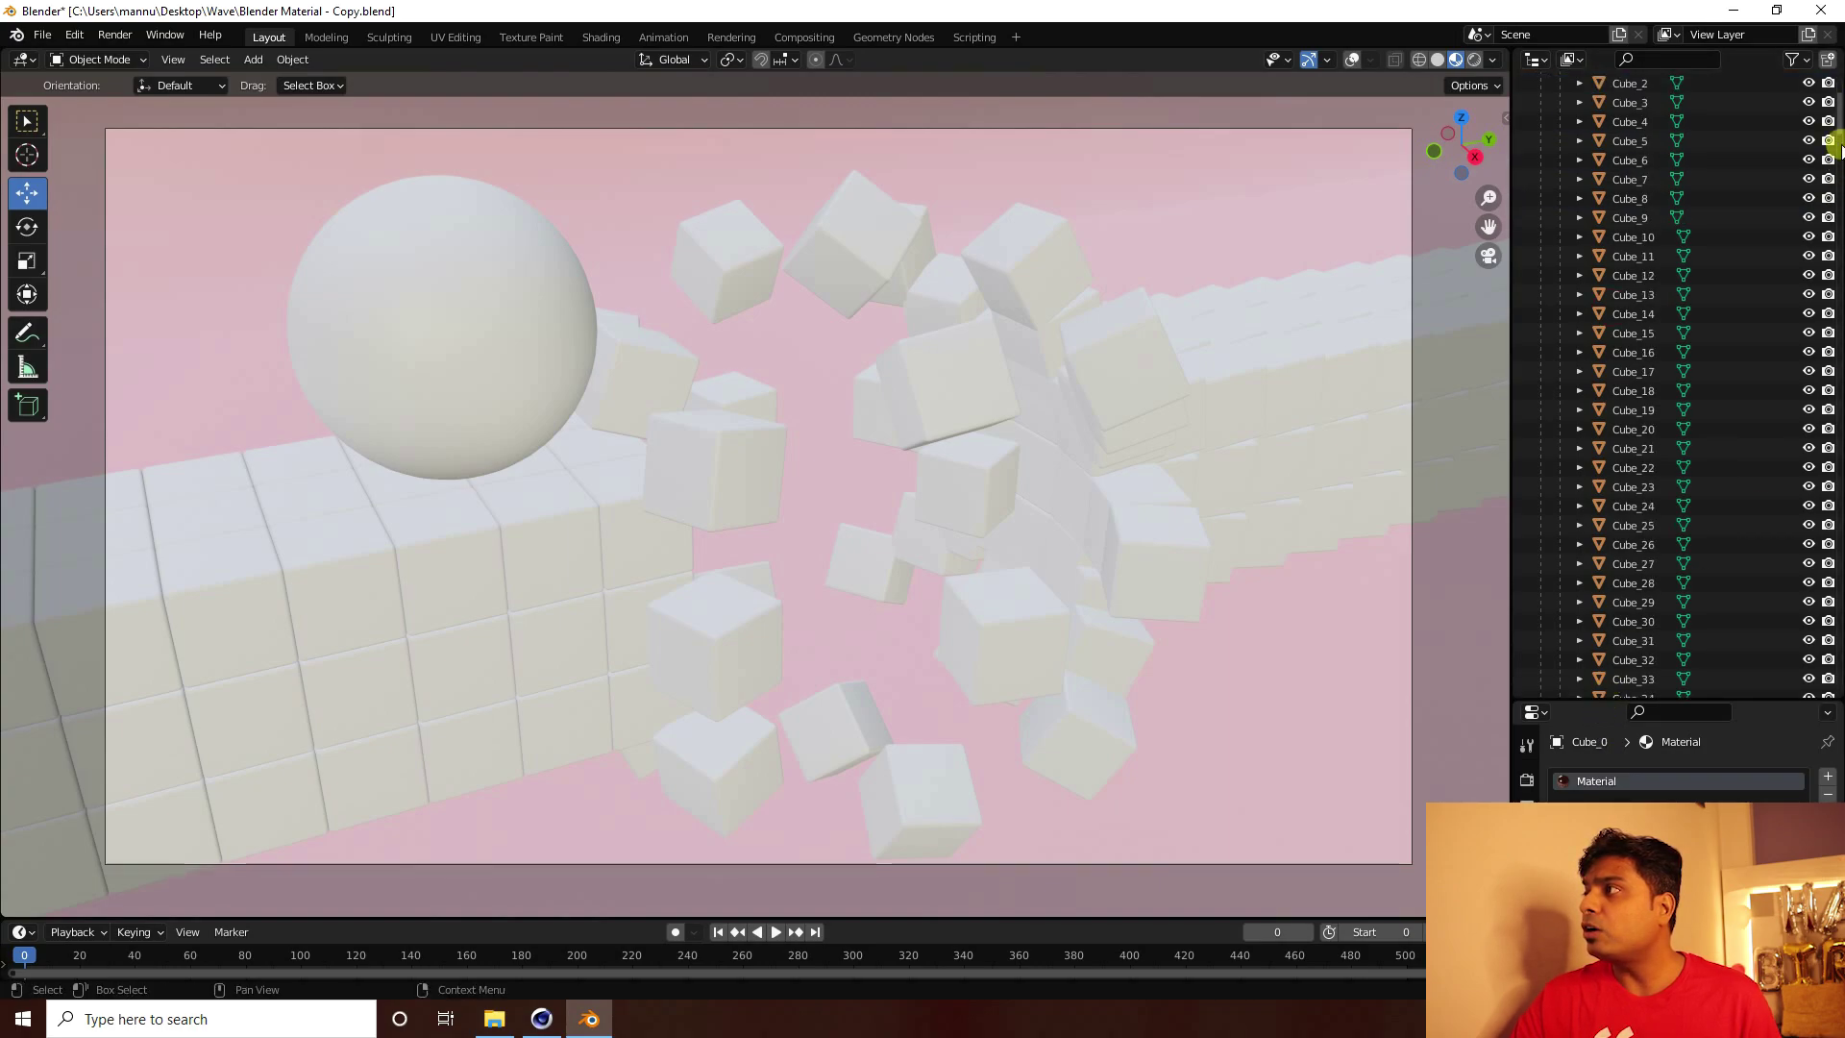
pyautogui.moveTo(1836, 120); pyautogui.dragTo(1836, 697)
pyautogui.scroll(2, 1636, 661)
pyautogui.scroll(-2, 1686, 608)
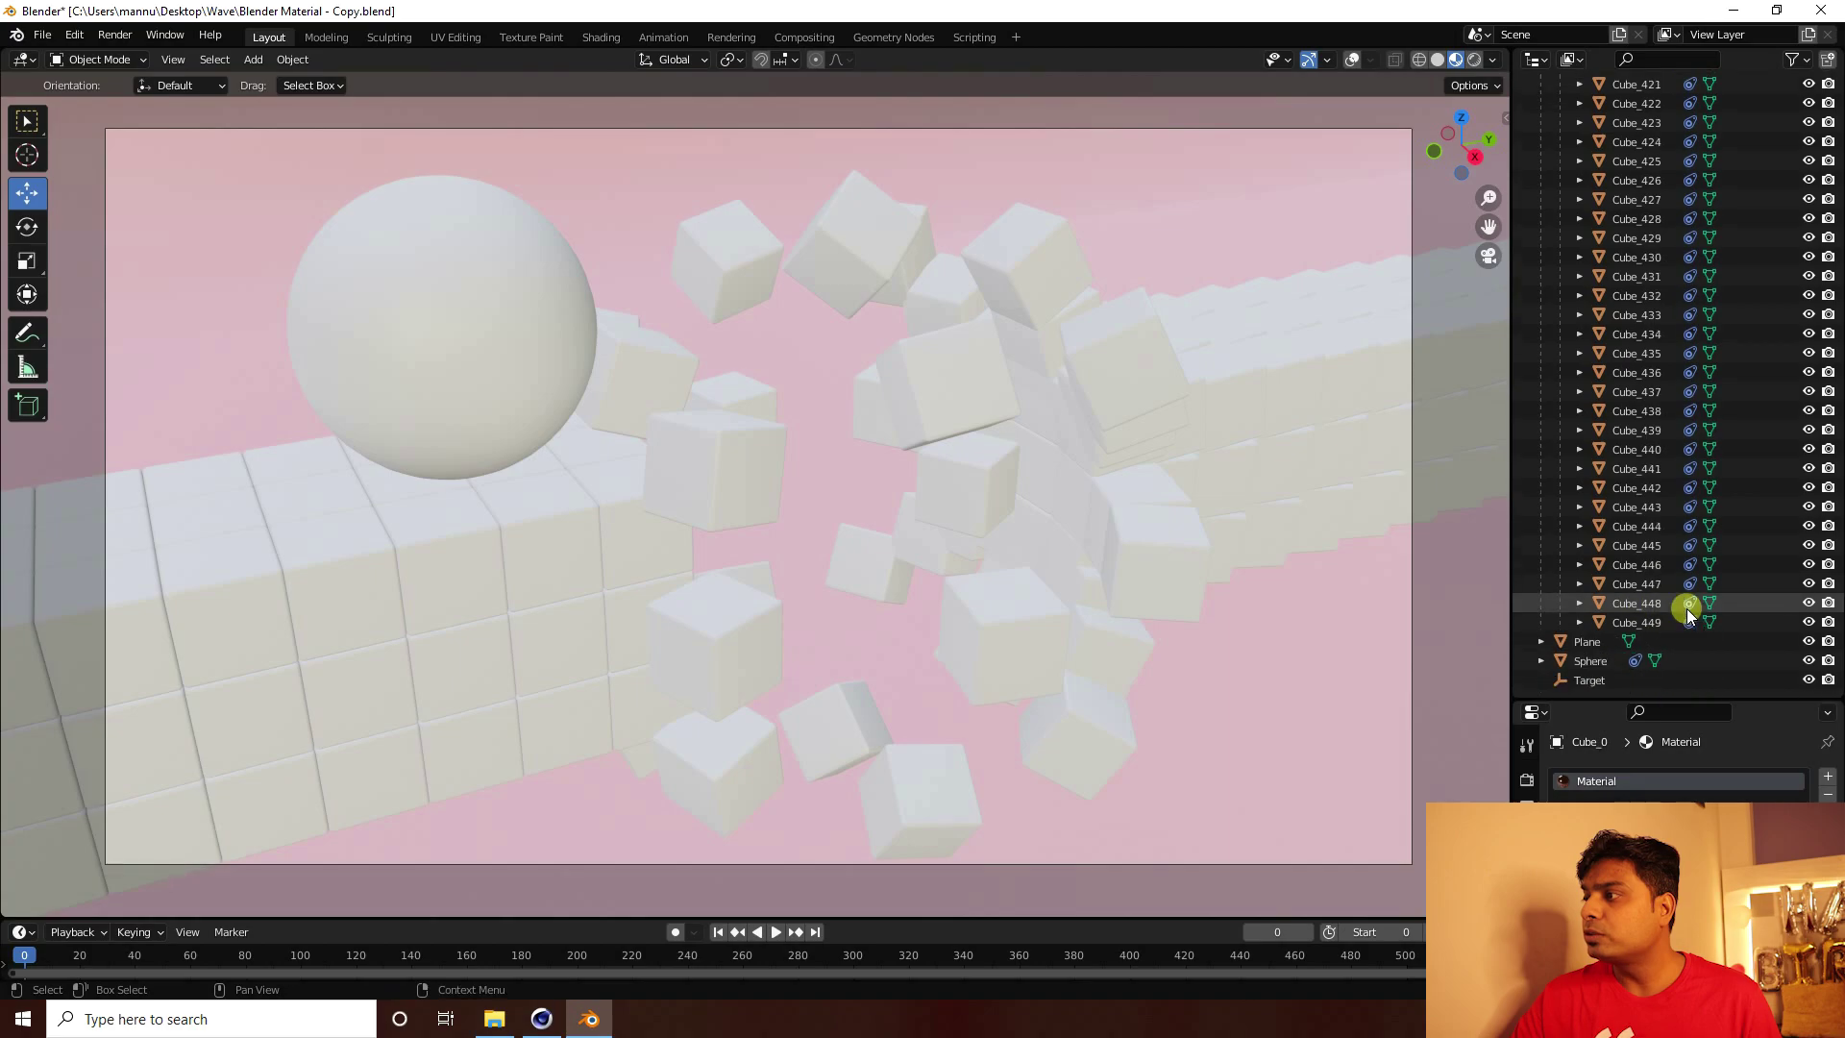
pyautogui.keyDown('shift'); pyautogui.click(1651, 623); pyautogui.keyUp('shift')
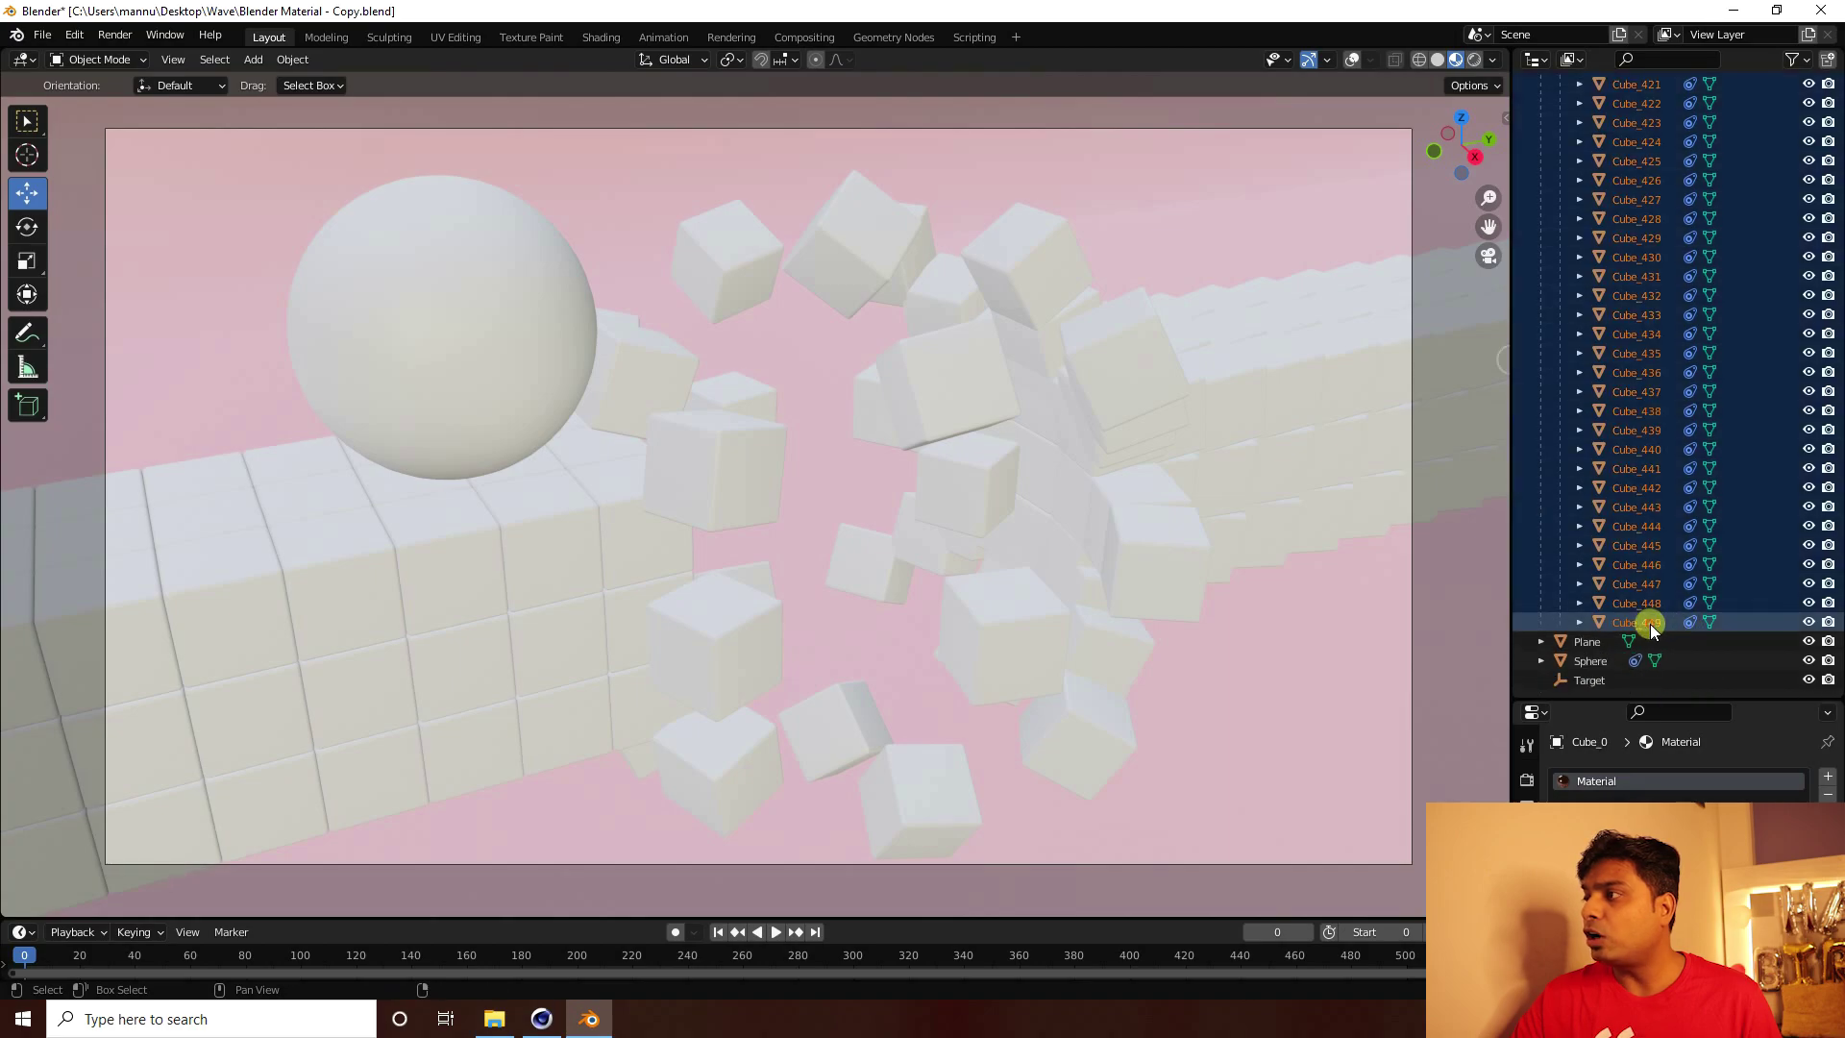
pyautogui.click(293, 59)
pyautogui.moveTo(324, 438)
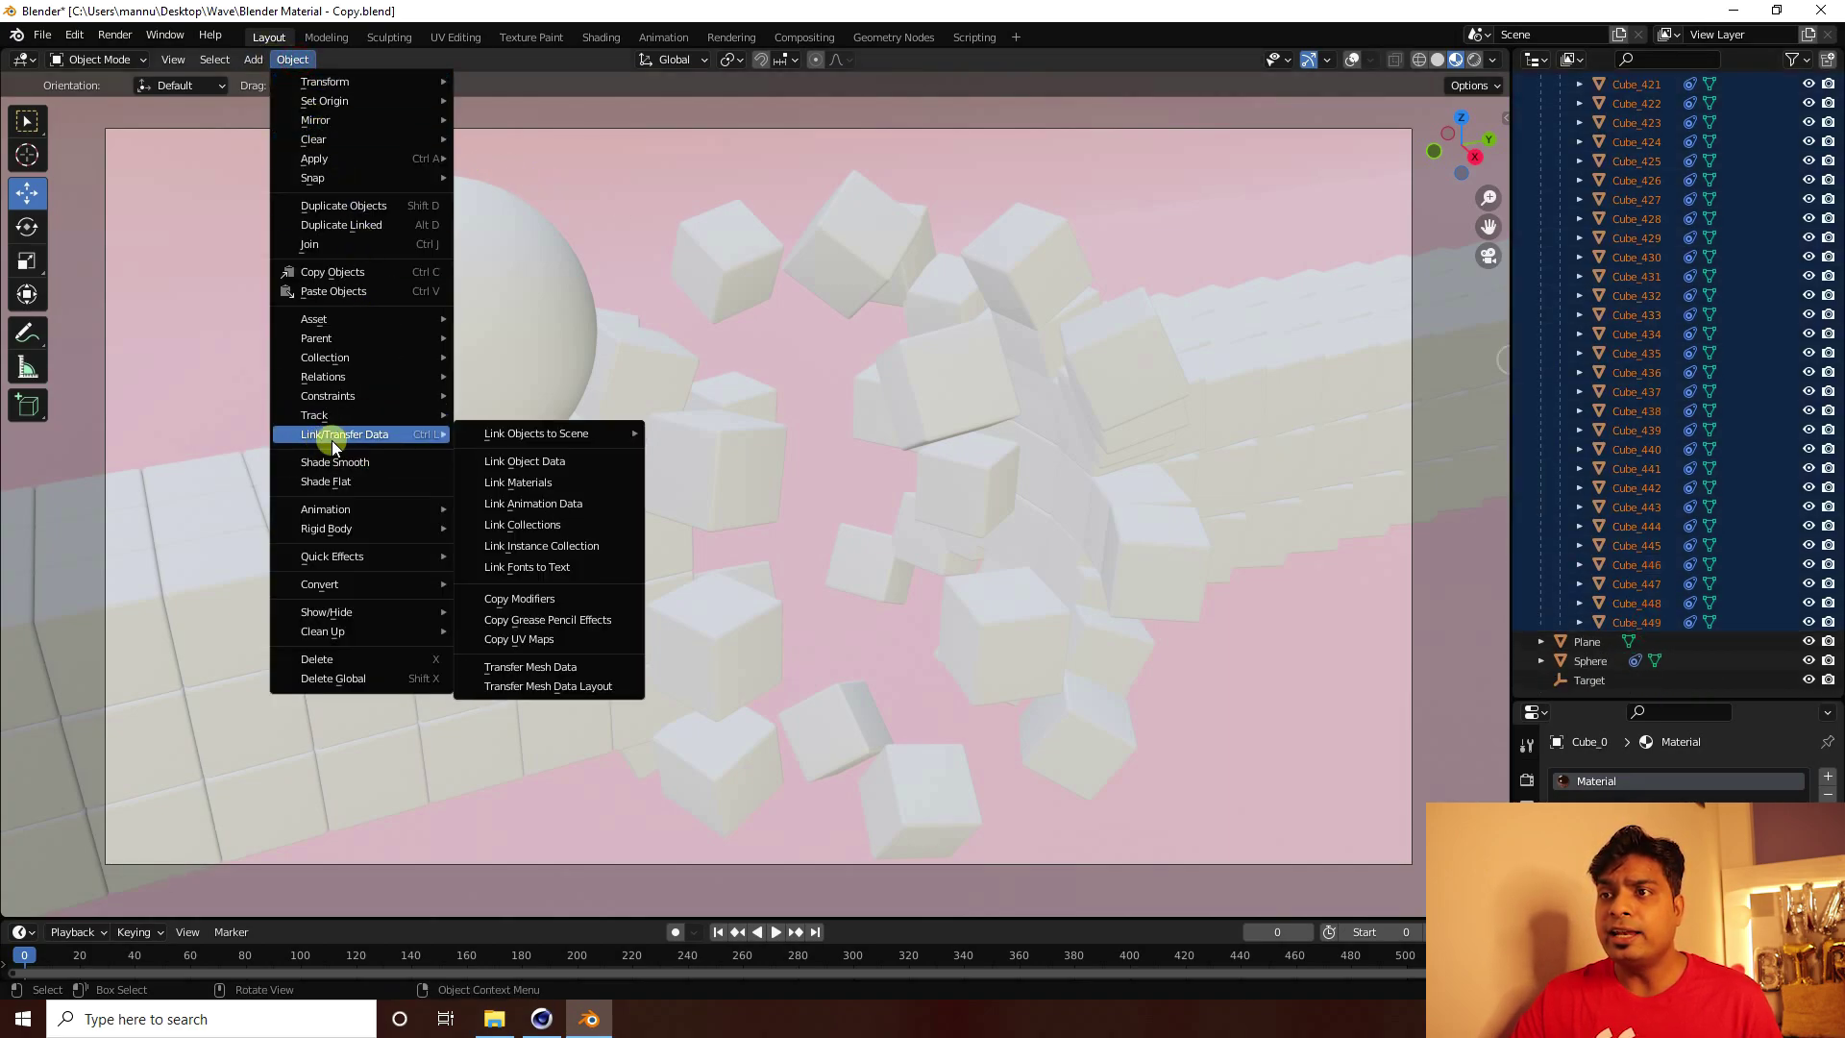
pyautogui.click(556, 482)
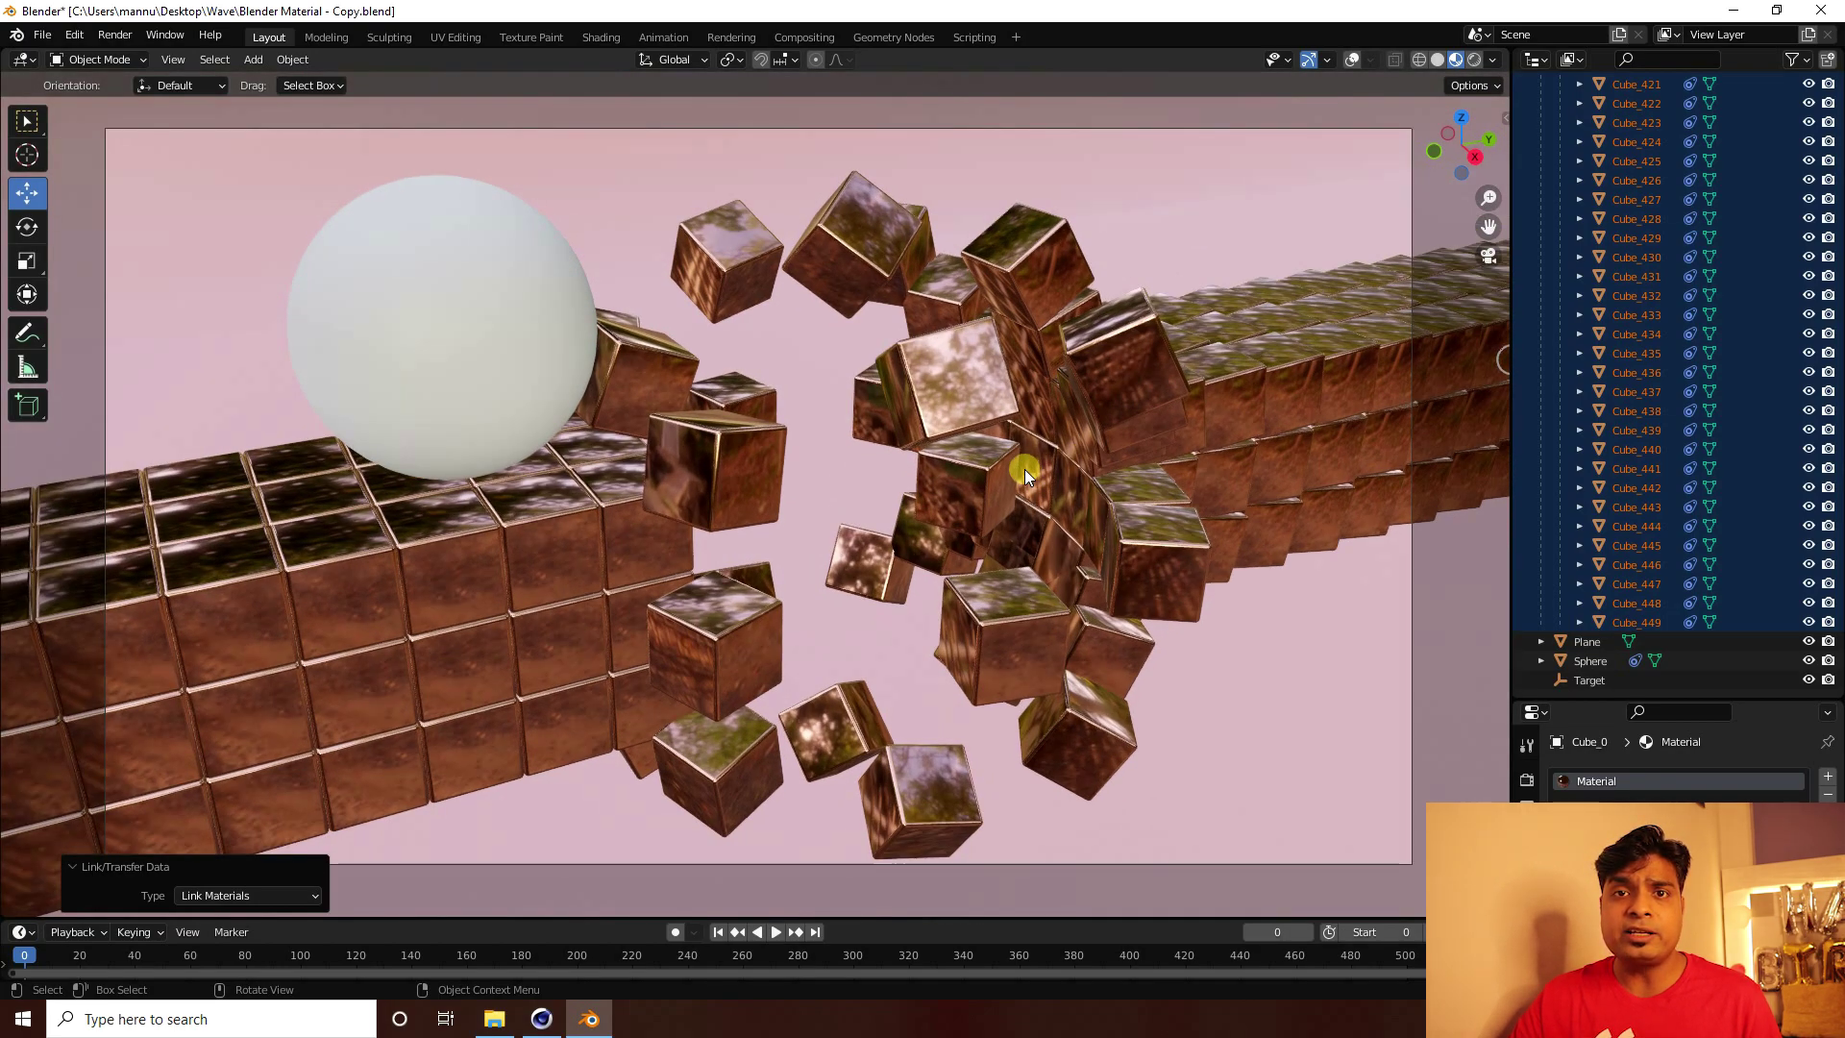
# Select the Sphere, collapse the Null, and browse its materials: BG, Marbel, Marbel Pink, Material
pyautogui.click(528, 314)
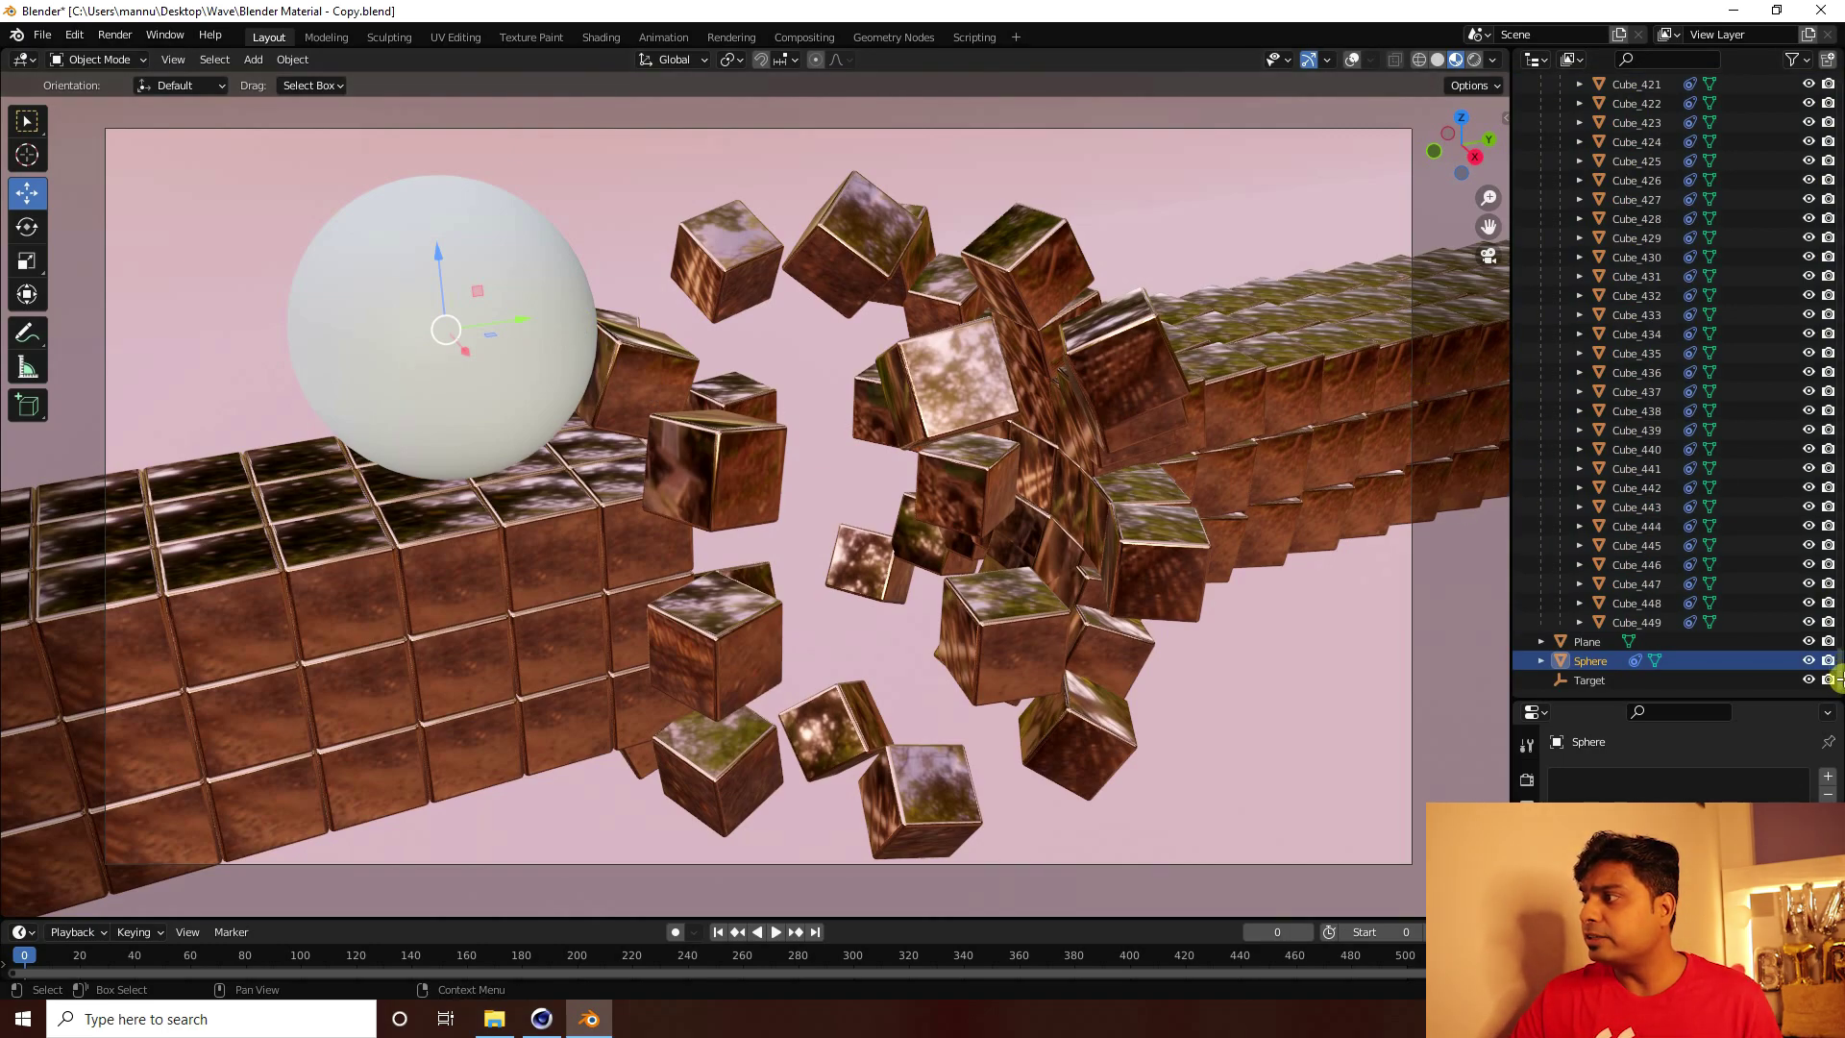
pyautogui.scroll(2, 1837, 679)
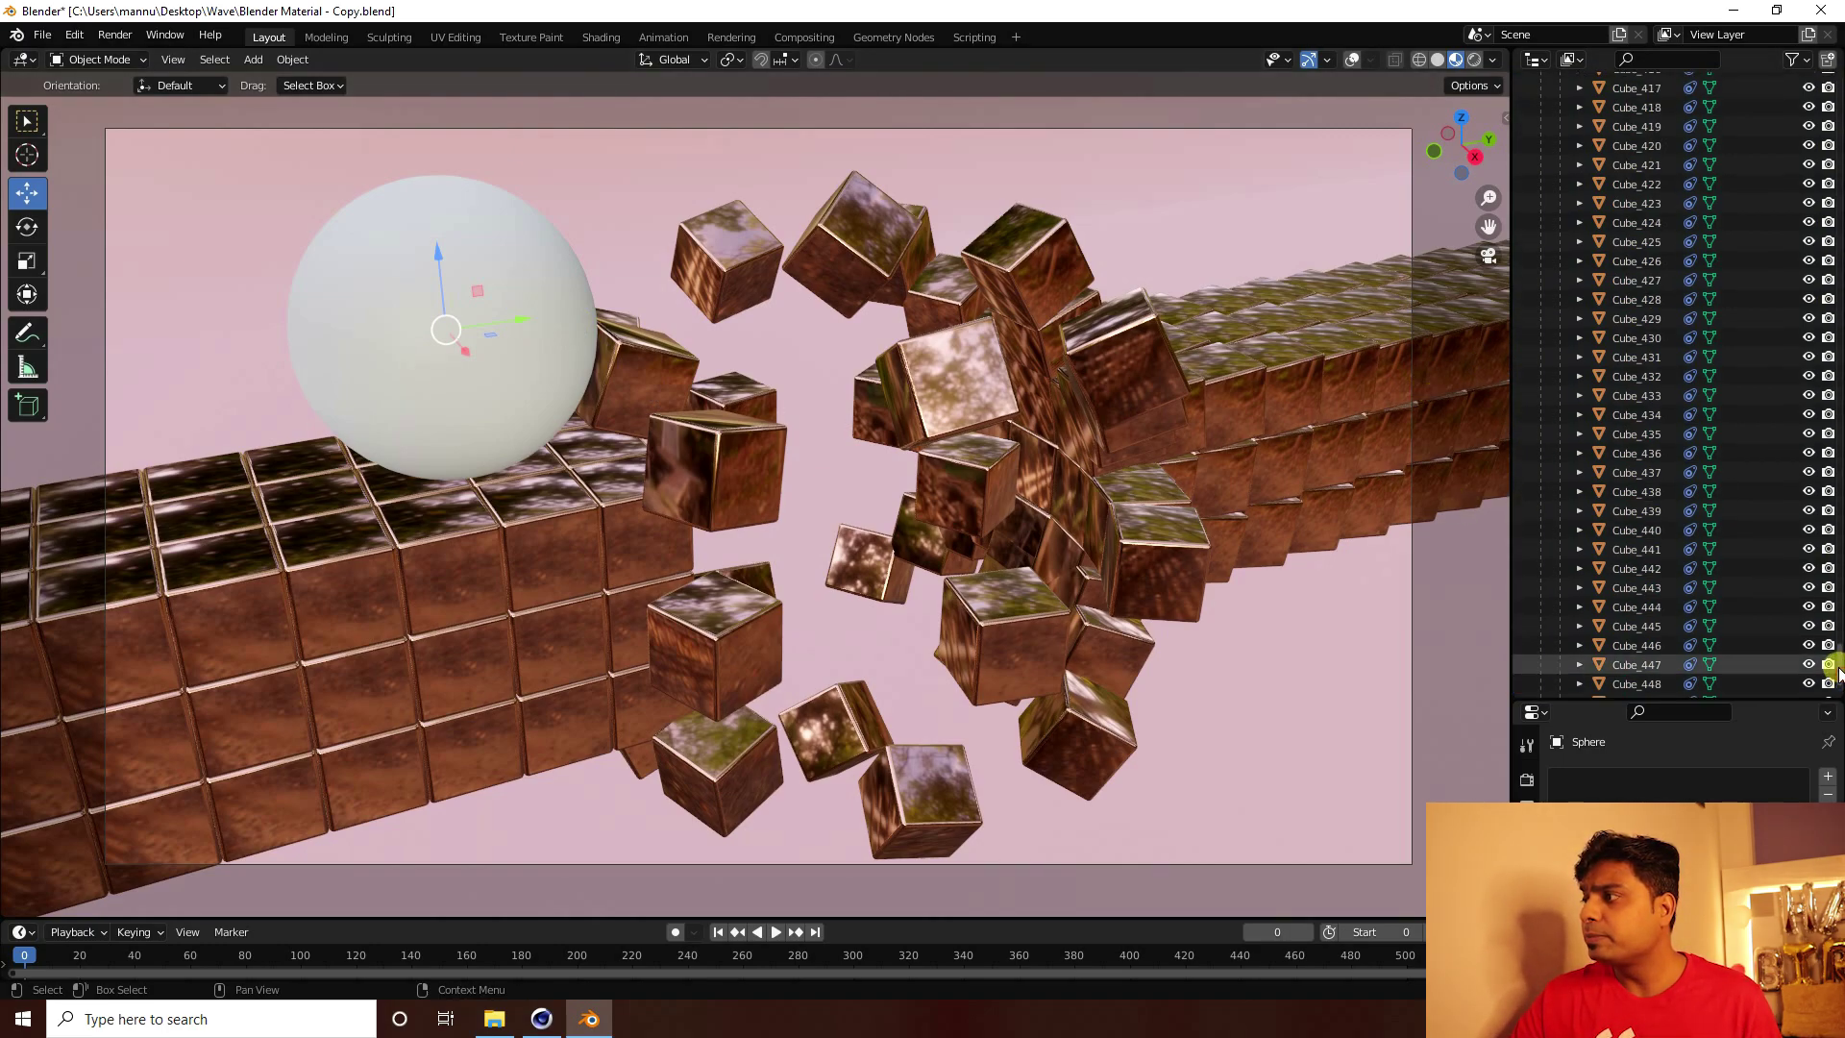
pyautogui.click(27, 194)
pyautogui.moveTo(1835, 623); pyautogui.dragTo(1831, 72)
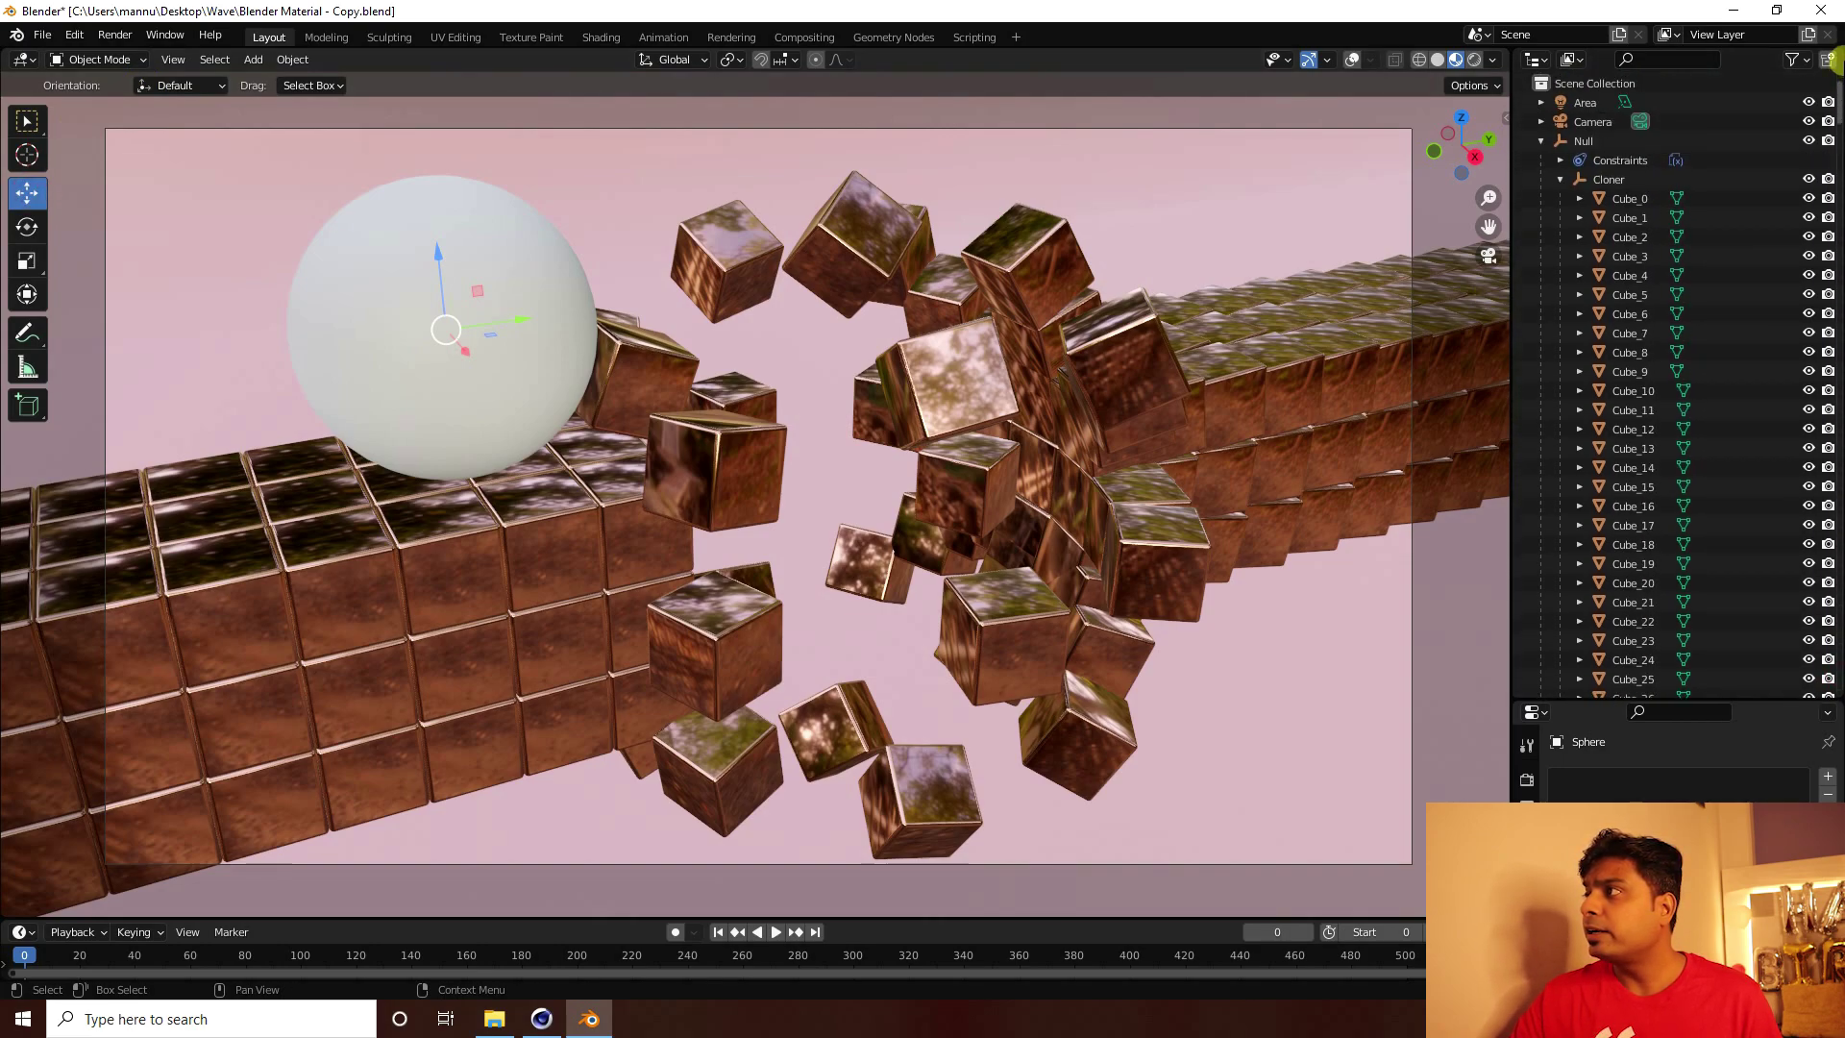
pyautogui.click(1542, 140)
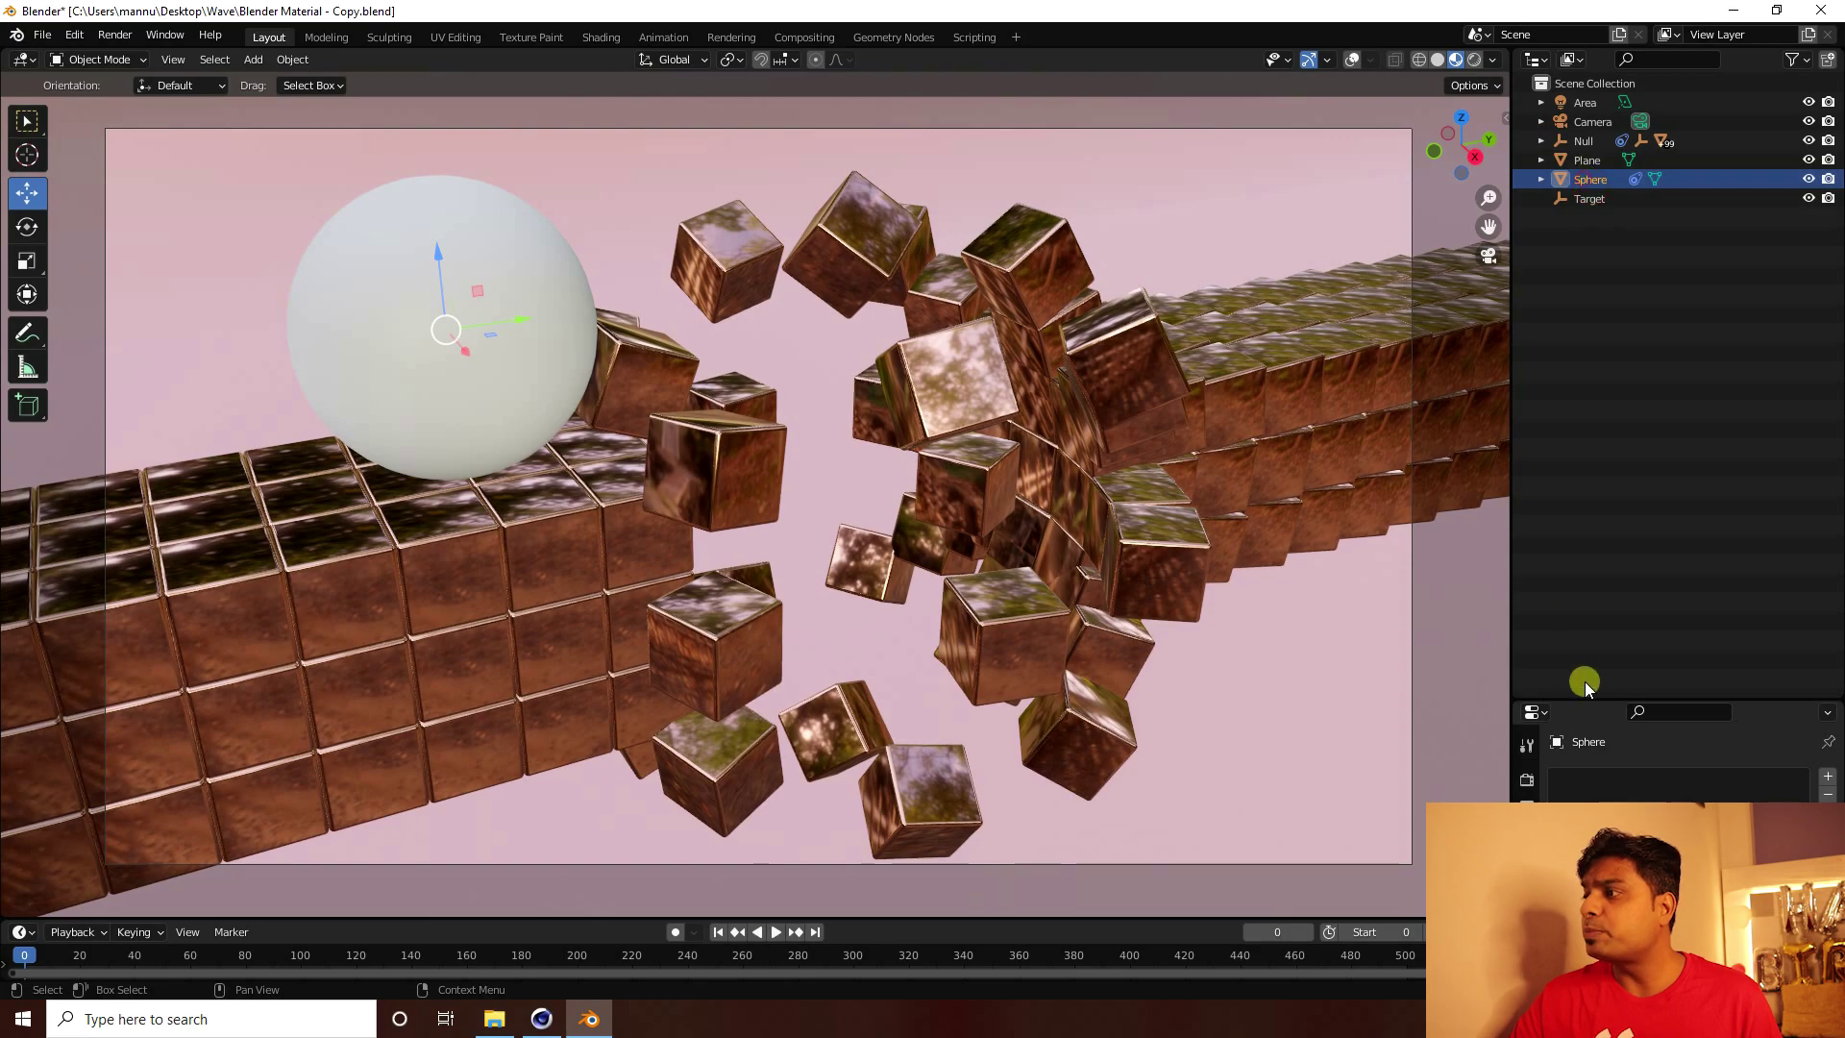
pyautogui.moveTo(1587, 699); pyautogui.dragTo(1626, 317)
pyautogui.click(1562, 511)
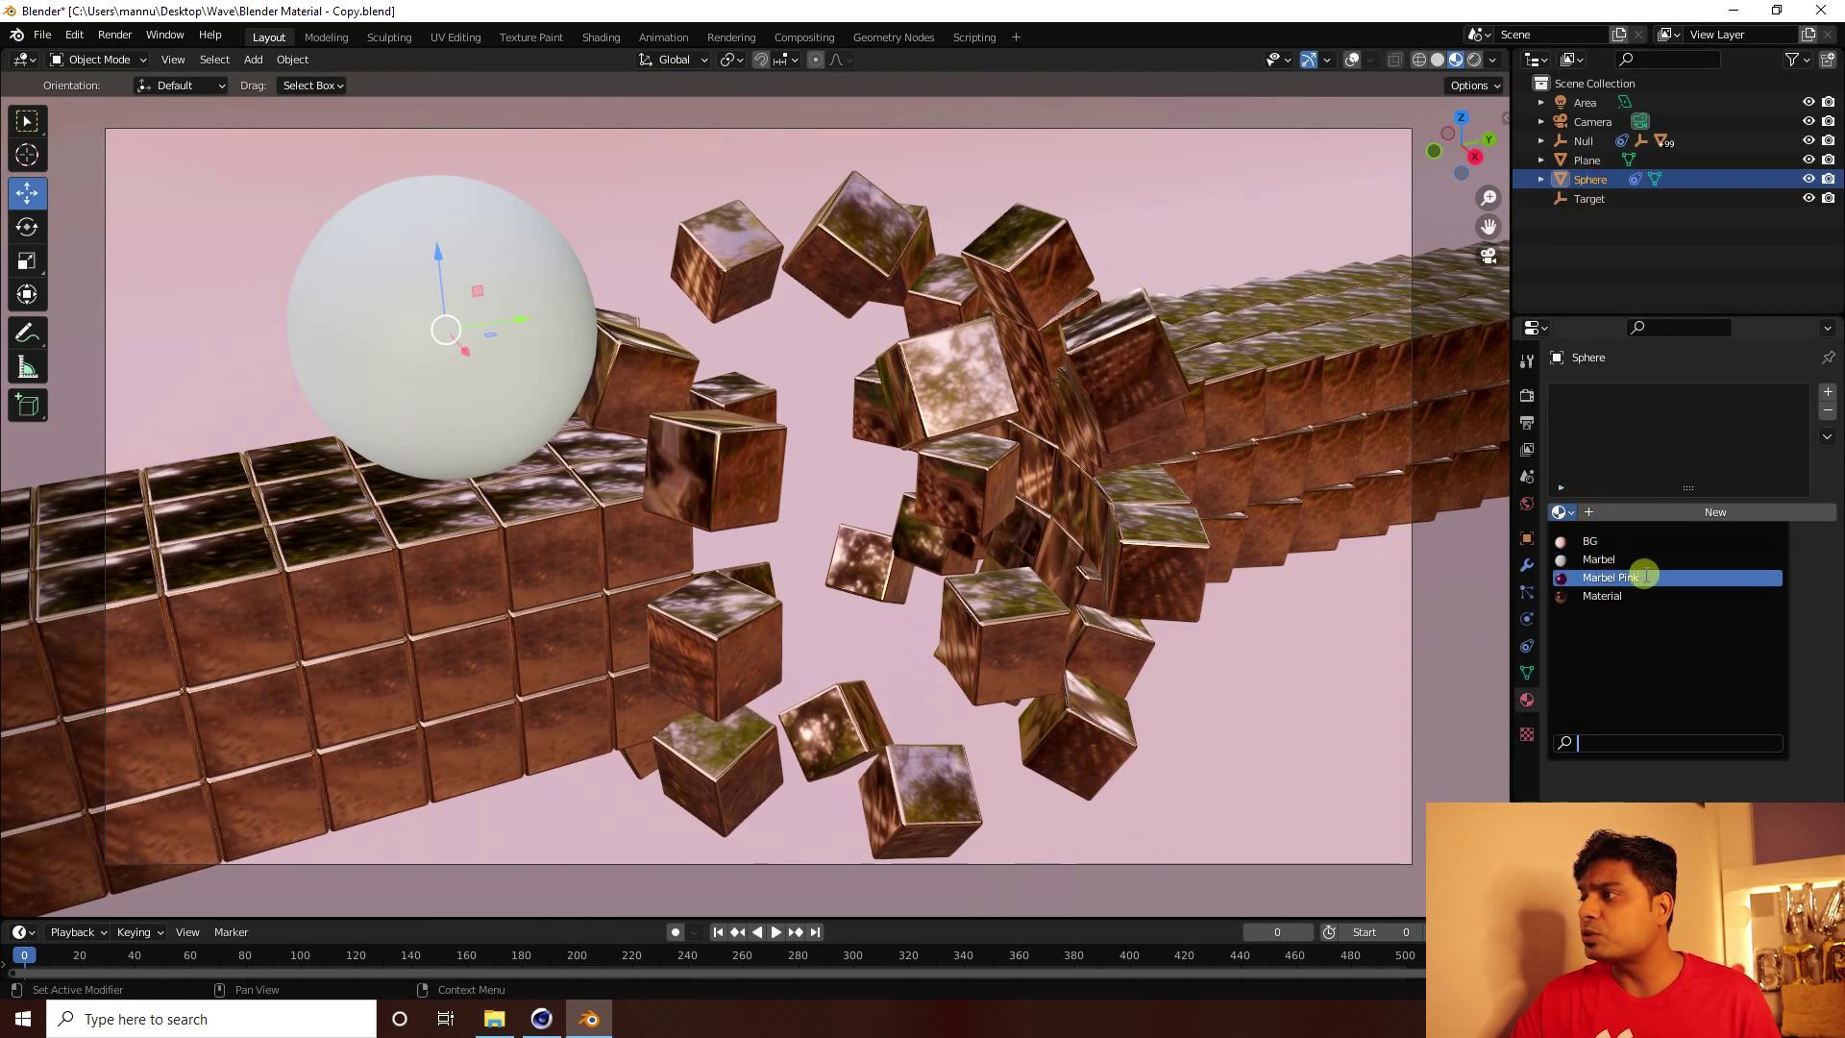
# Apply the Marbel Pink material to the sphere and frame it through the camera
pyautogui.click(1586, 576)
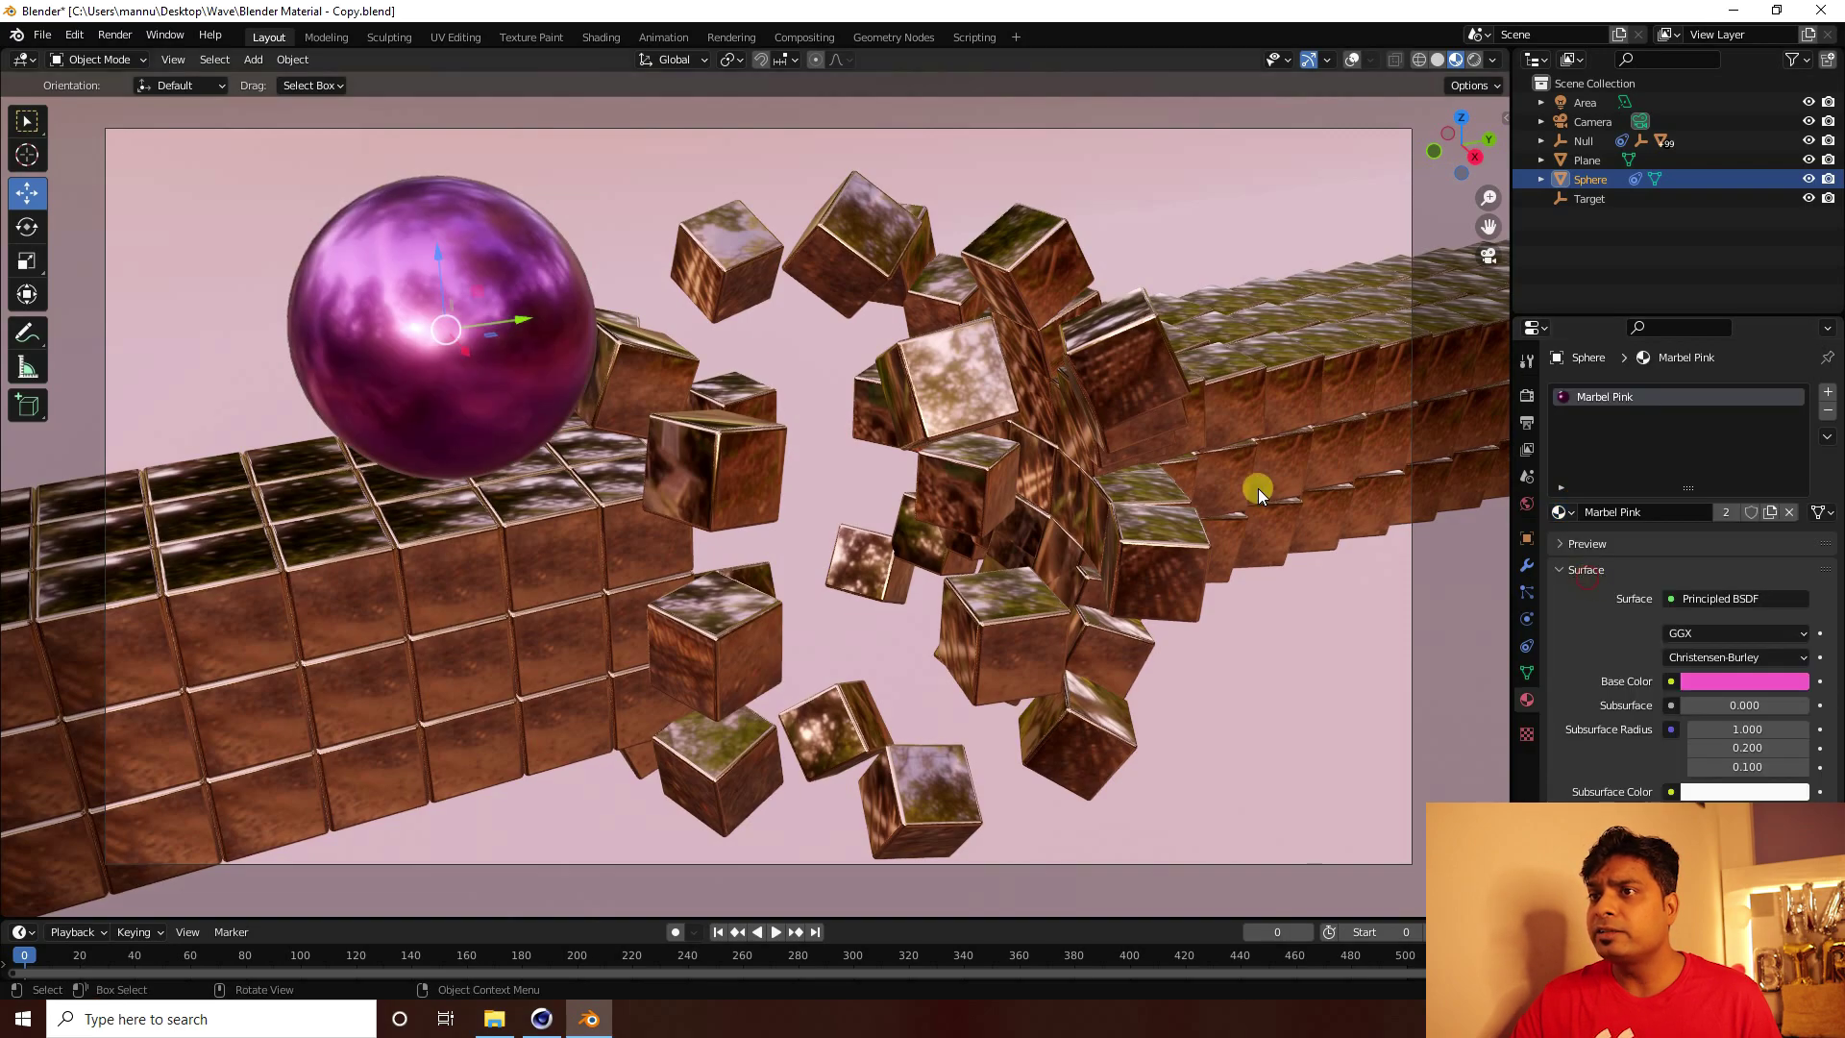
pyautogui.scroll(4, 352, 194)
pyautogui.press('KP_0')
pyautogui.keyDown('shift'); pyautogui.moveTo(988, 595); pyautogui.dragTo(1114, 663, button='middle'); pyautogui.keyUp('shift')
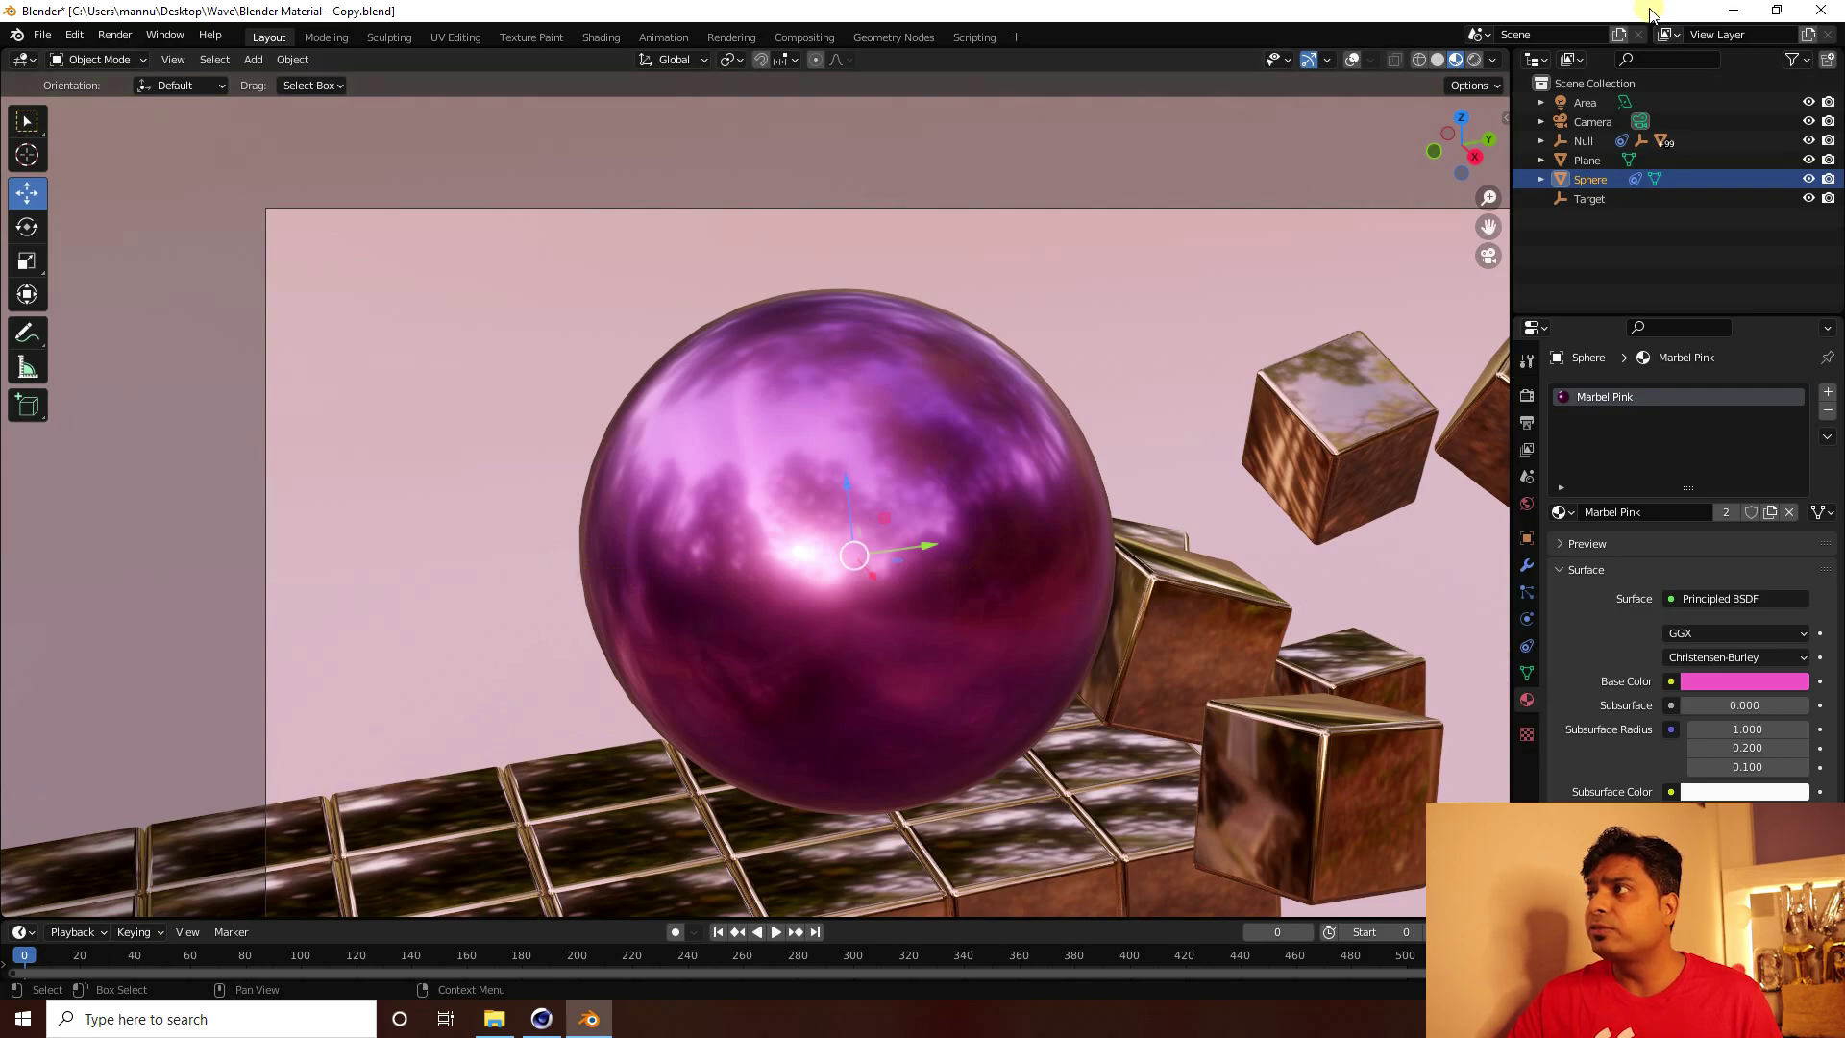
# Frame the whole sphere in front view and switch the viewport to wireframe shading
pyautogui.click(1434, 155)
pyautogui.scroll(4, 736, 404)
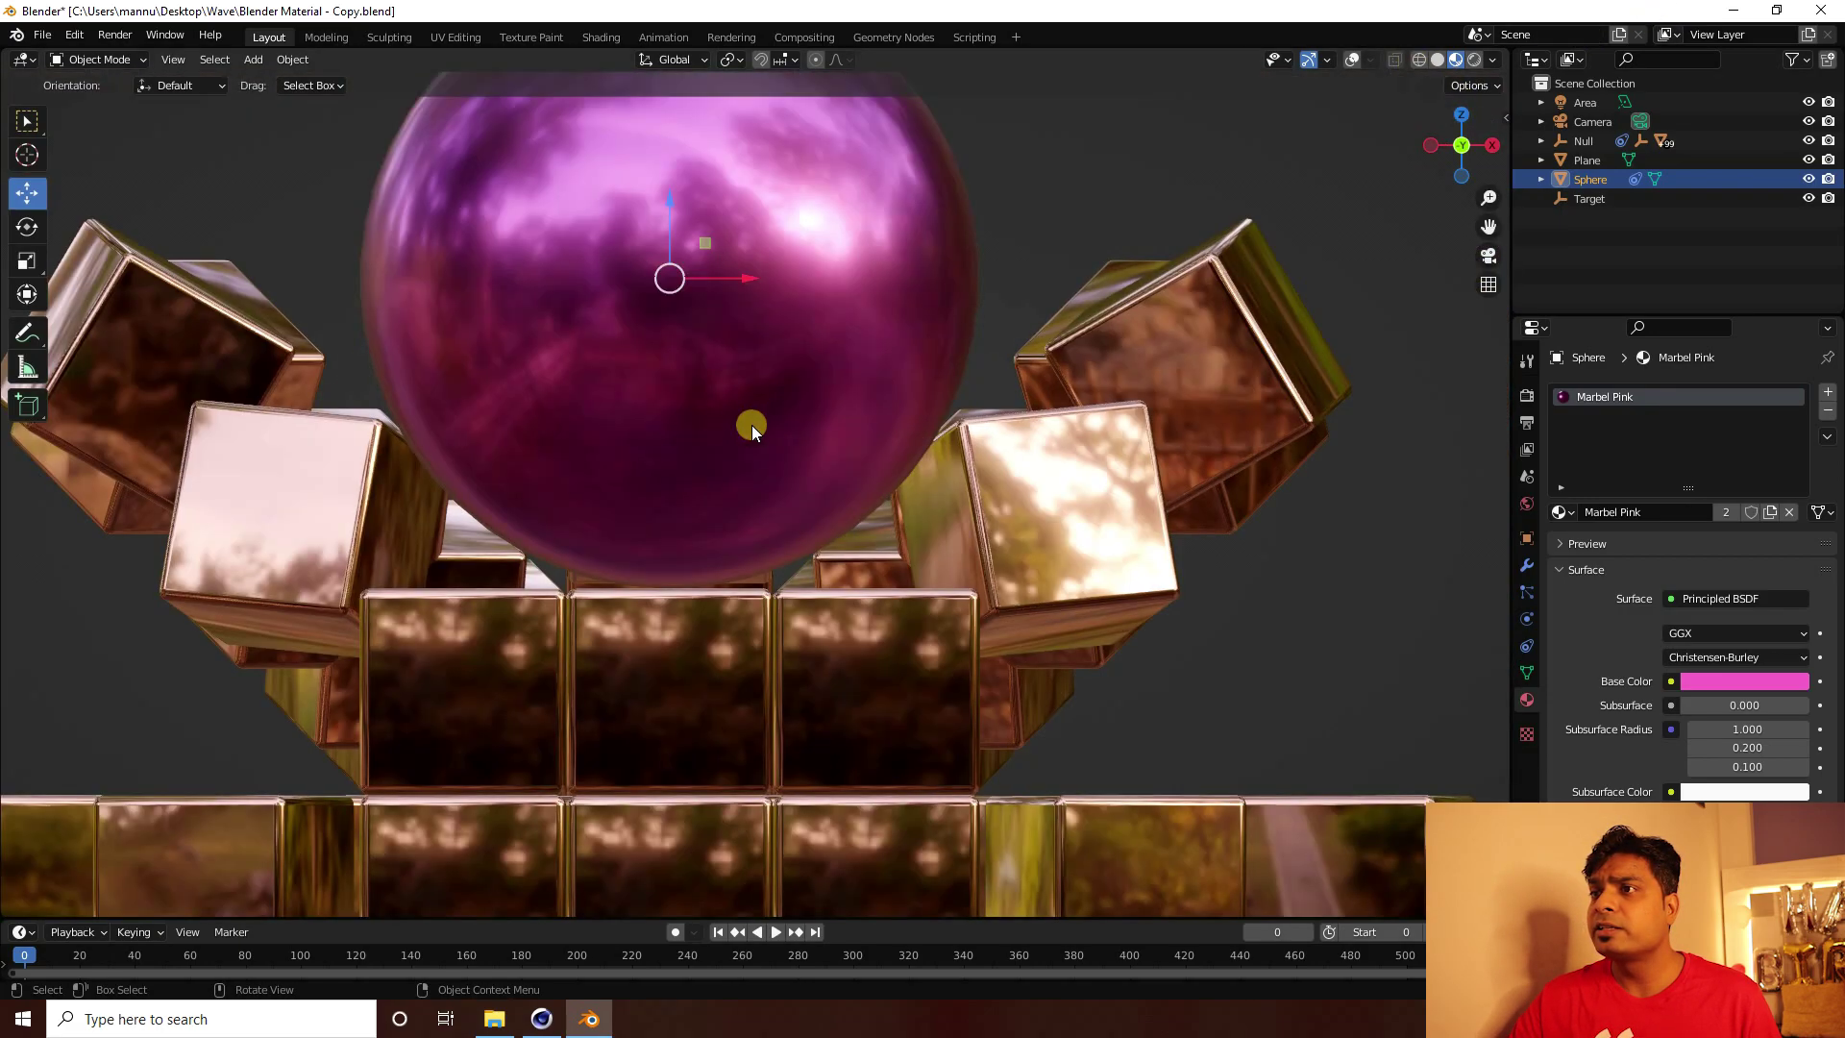
pyautogui.keyDown('shift'); pyautogui.moveTo(767, 438); pyautogui.dragTo(907, 578, button='middle'); pyautogui.keyUp('shift')
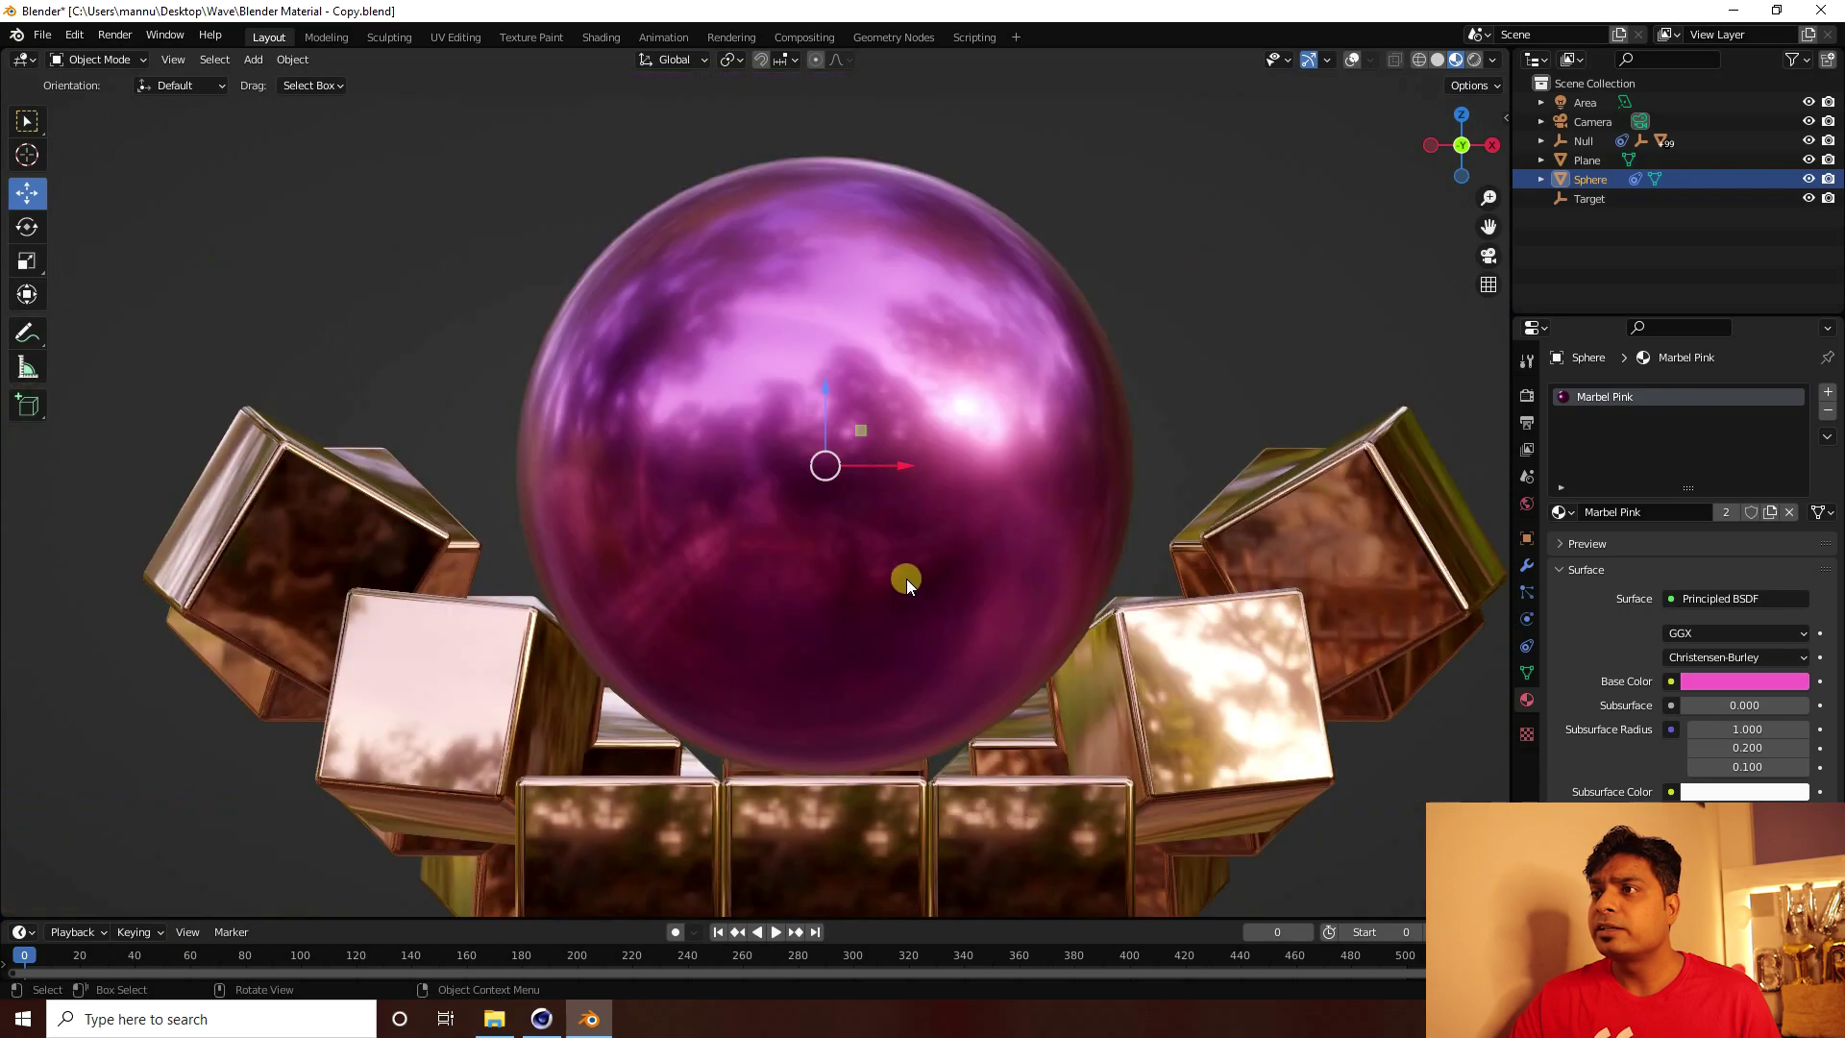
pyautogui.click(1417, 59)
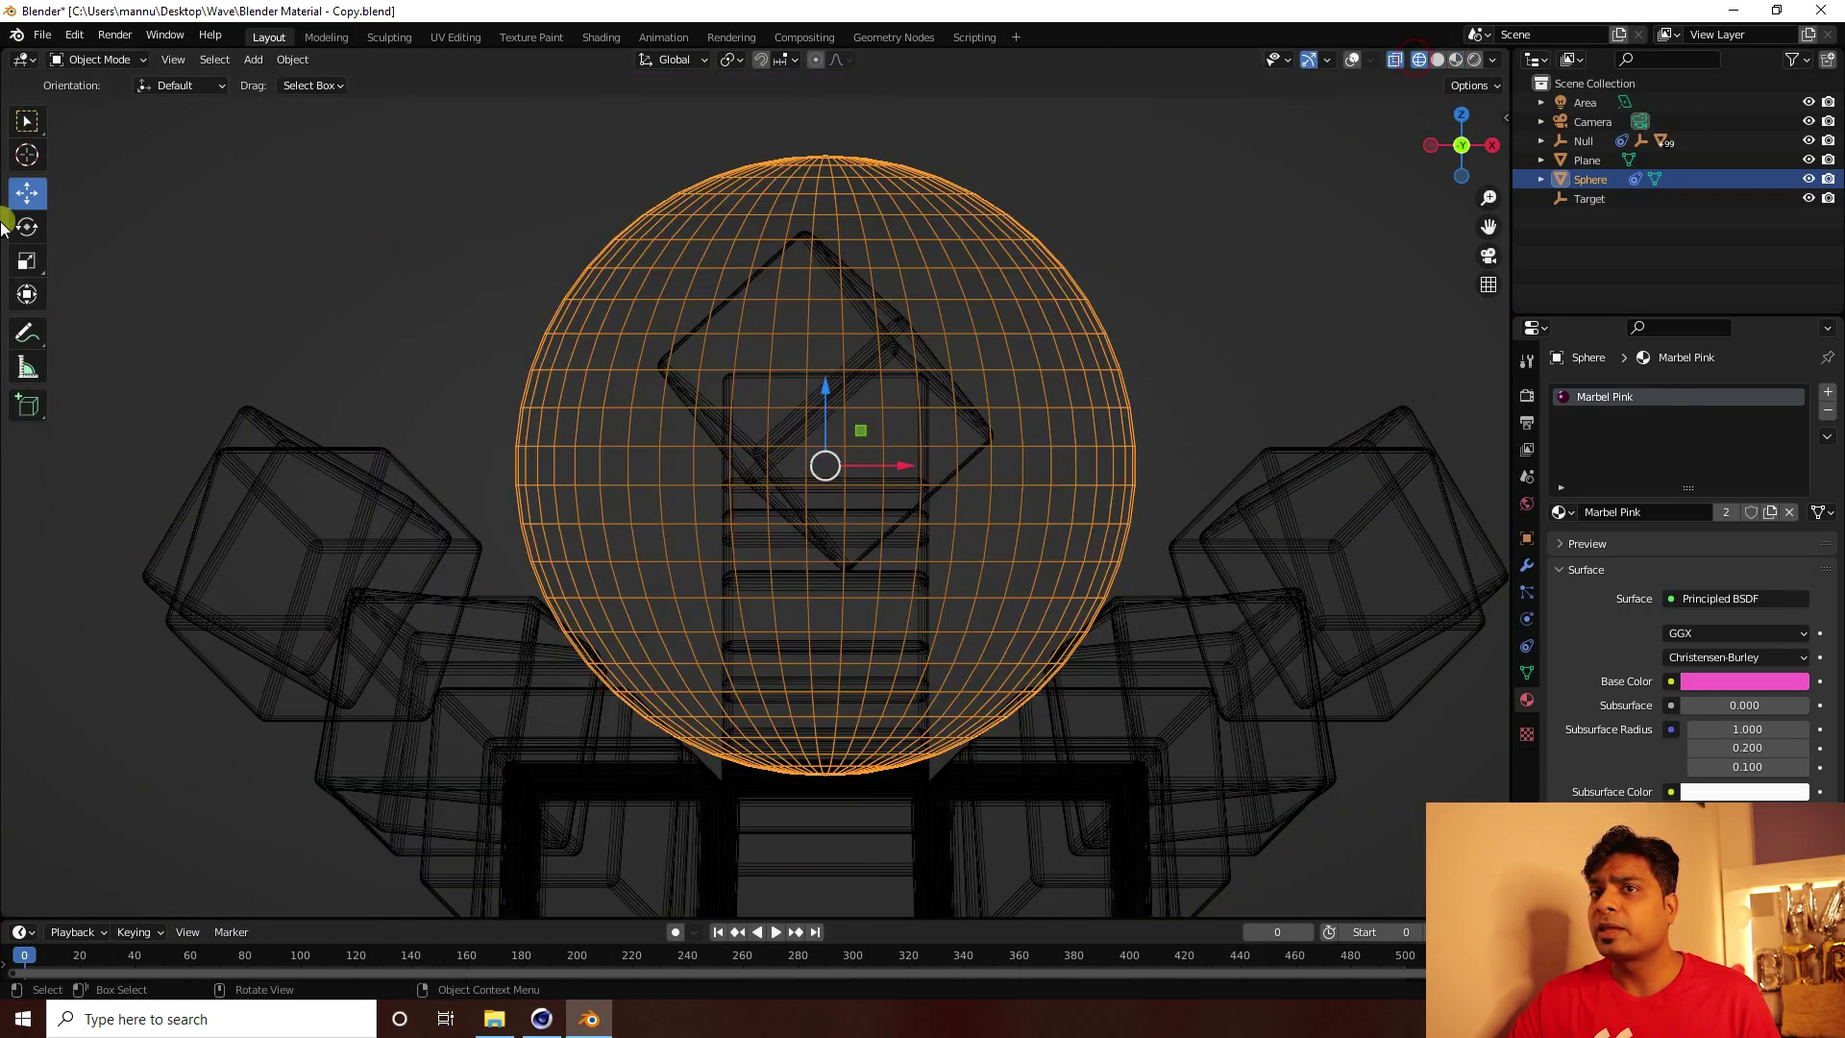
# In Edit Mode with overlays shown, box-select the lower half of the sphere
pyautogui.click(94, 56)
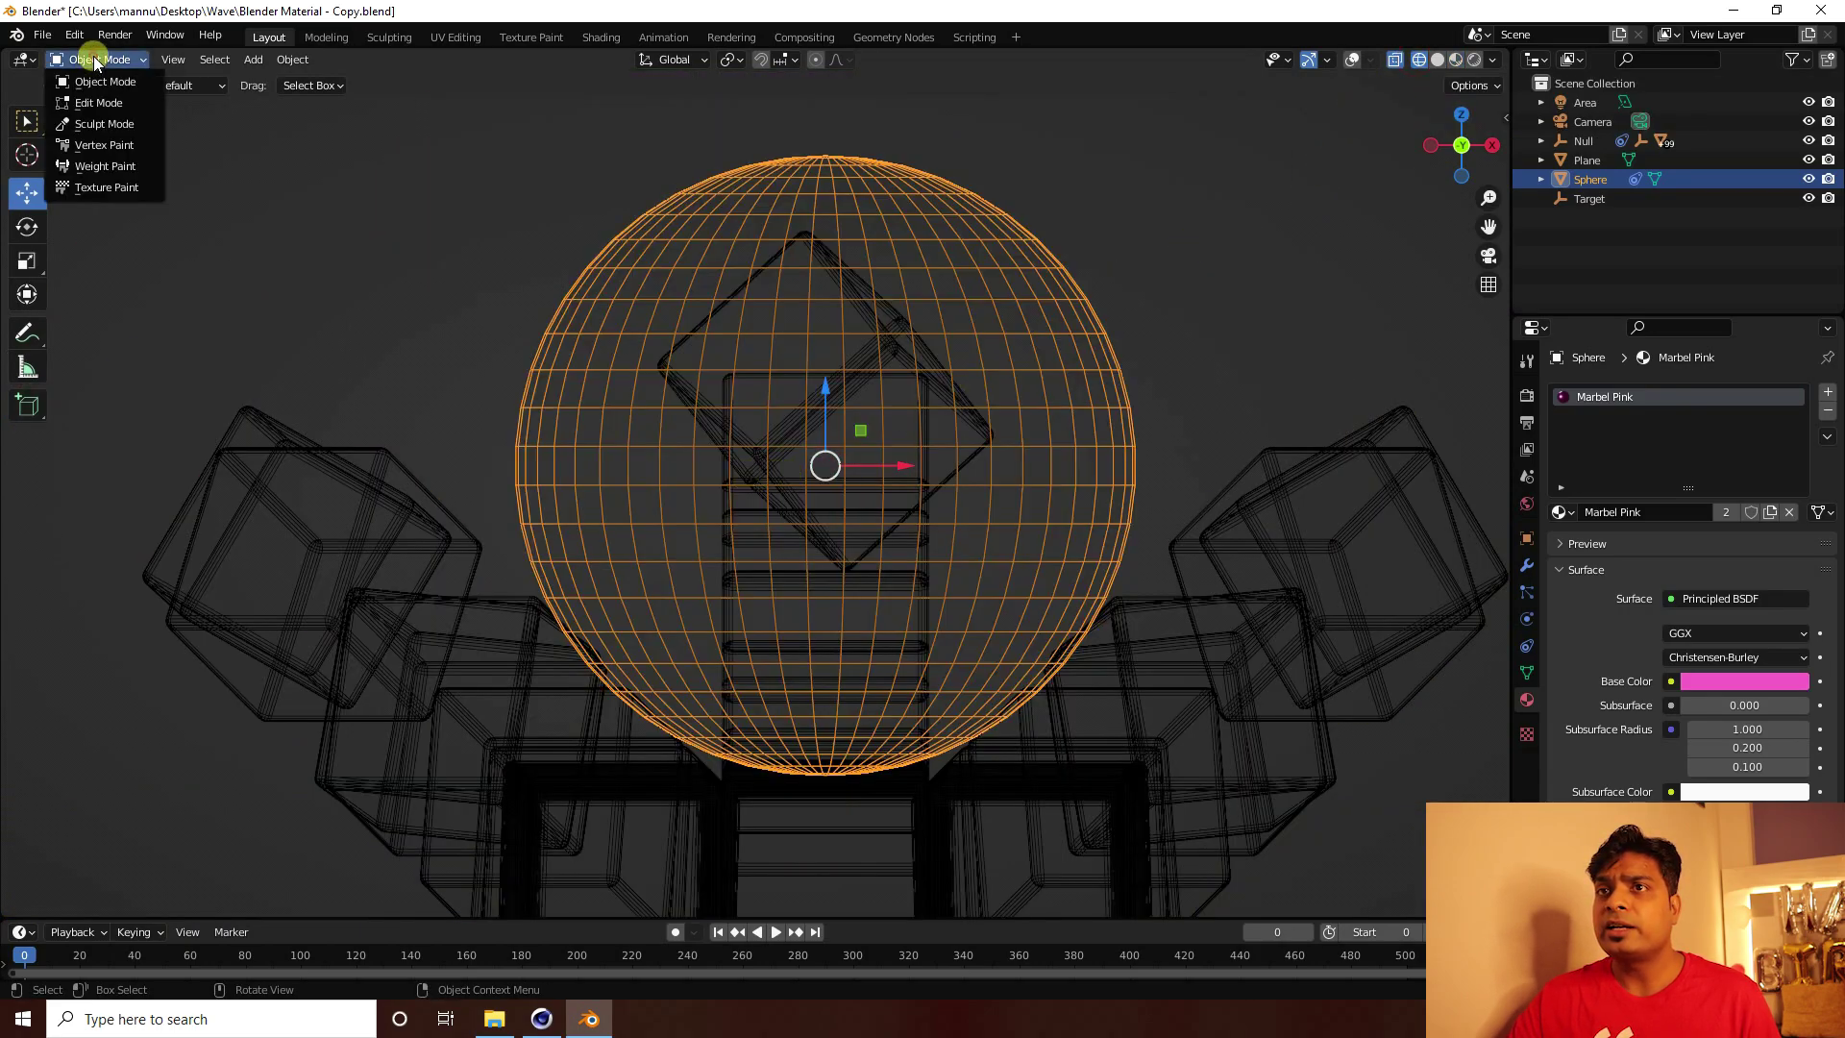
pyautogui.click(100, 109)
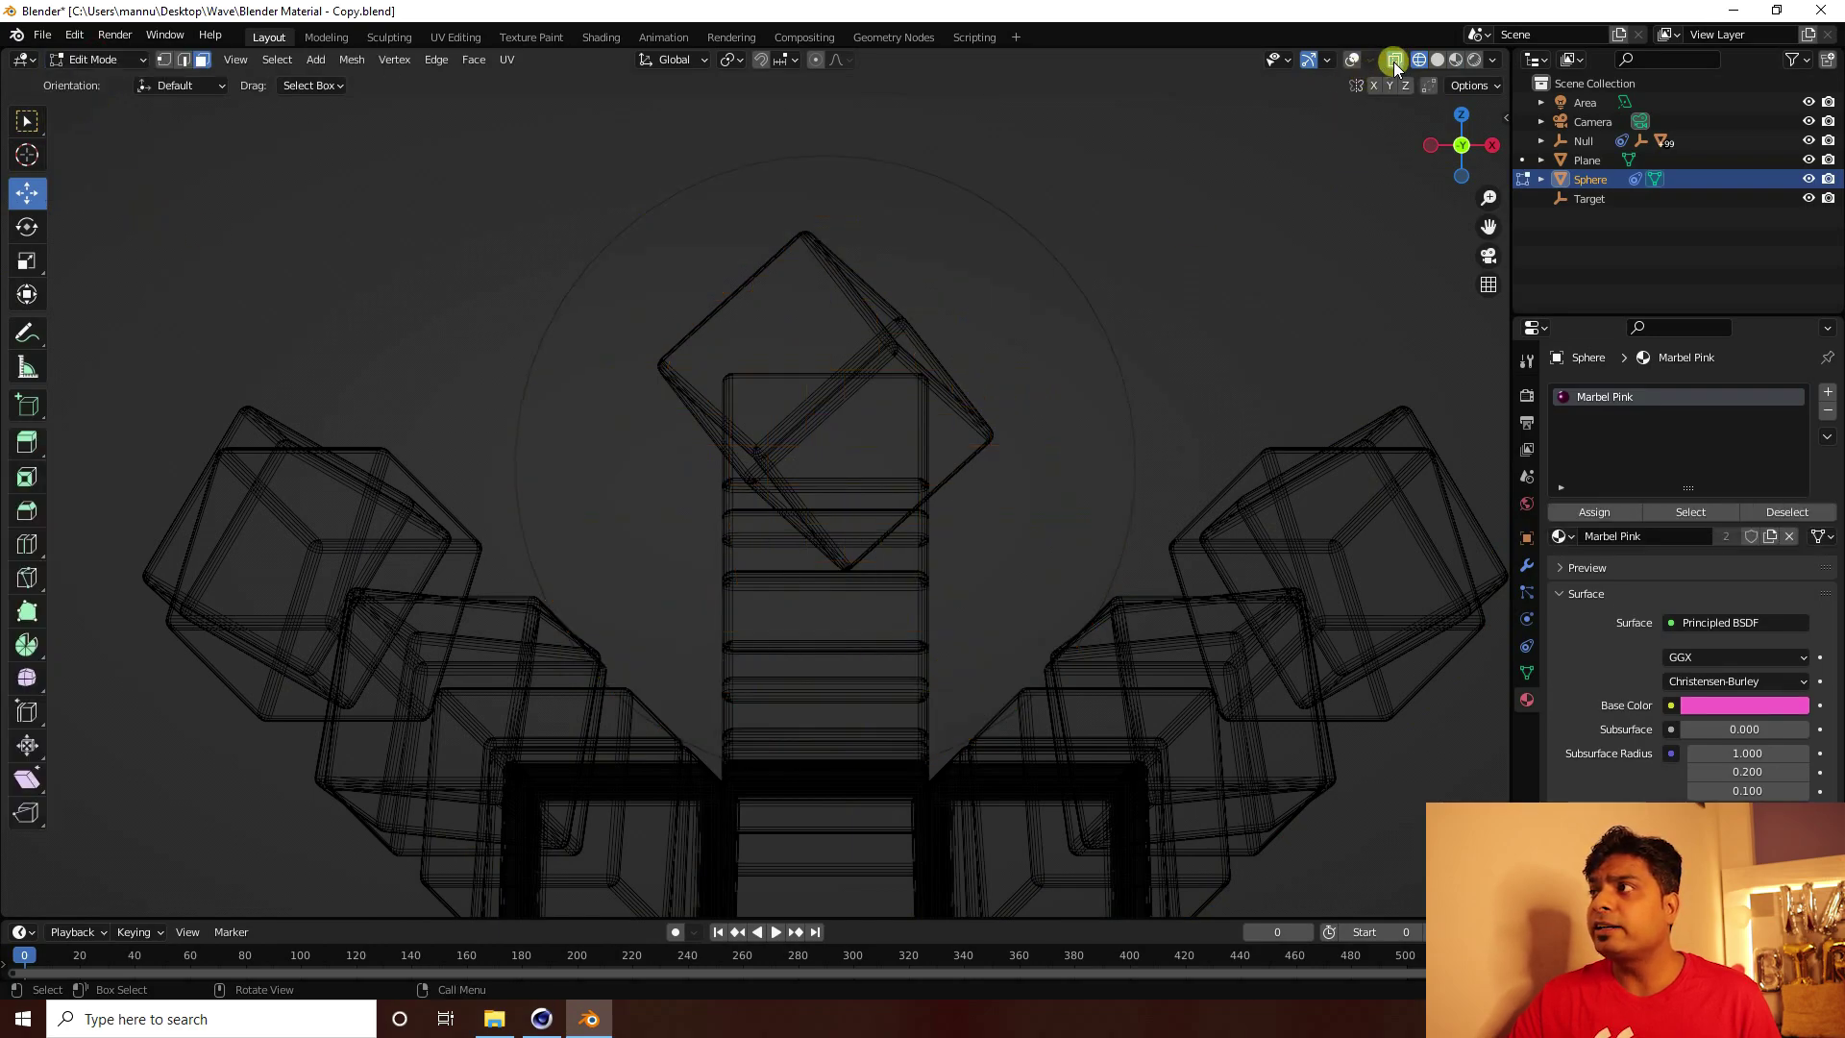
pyautogui.click(1352, 60)
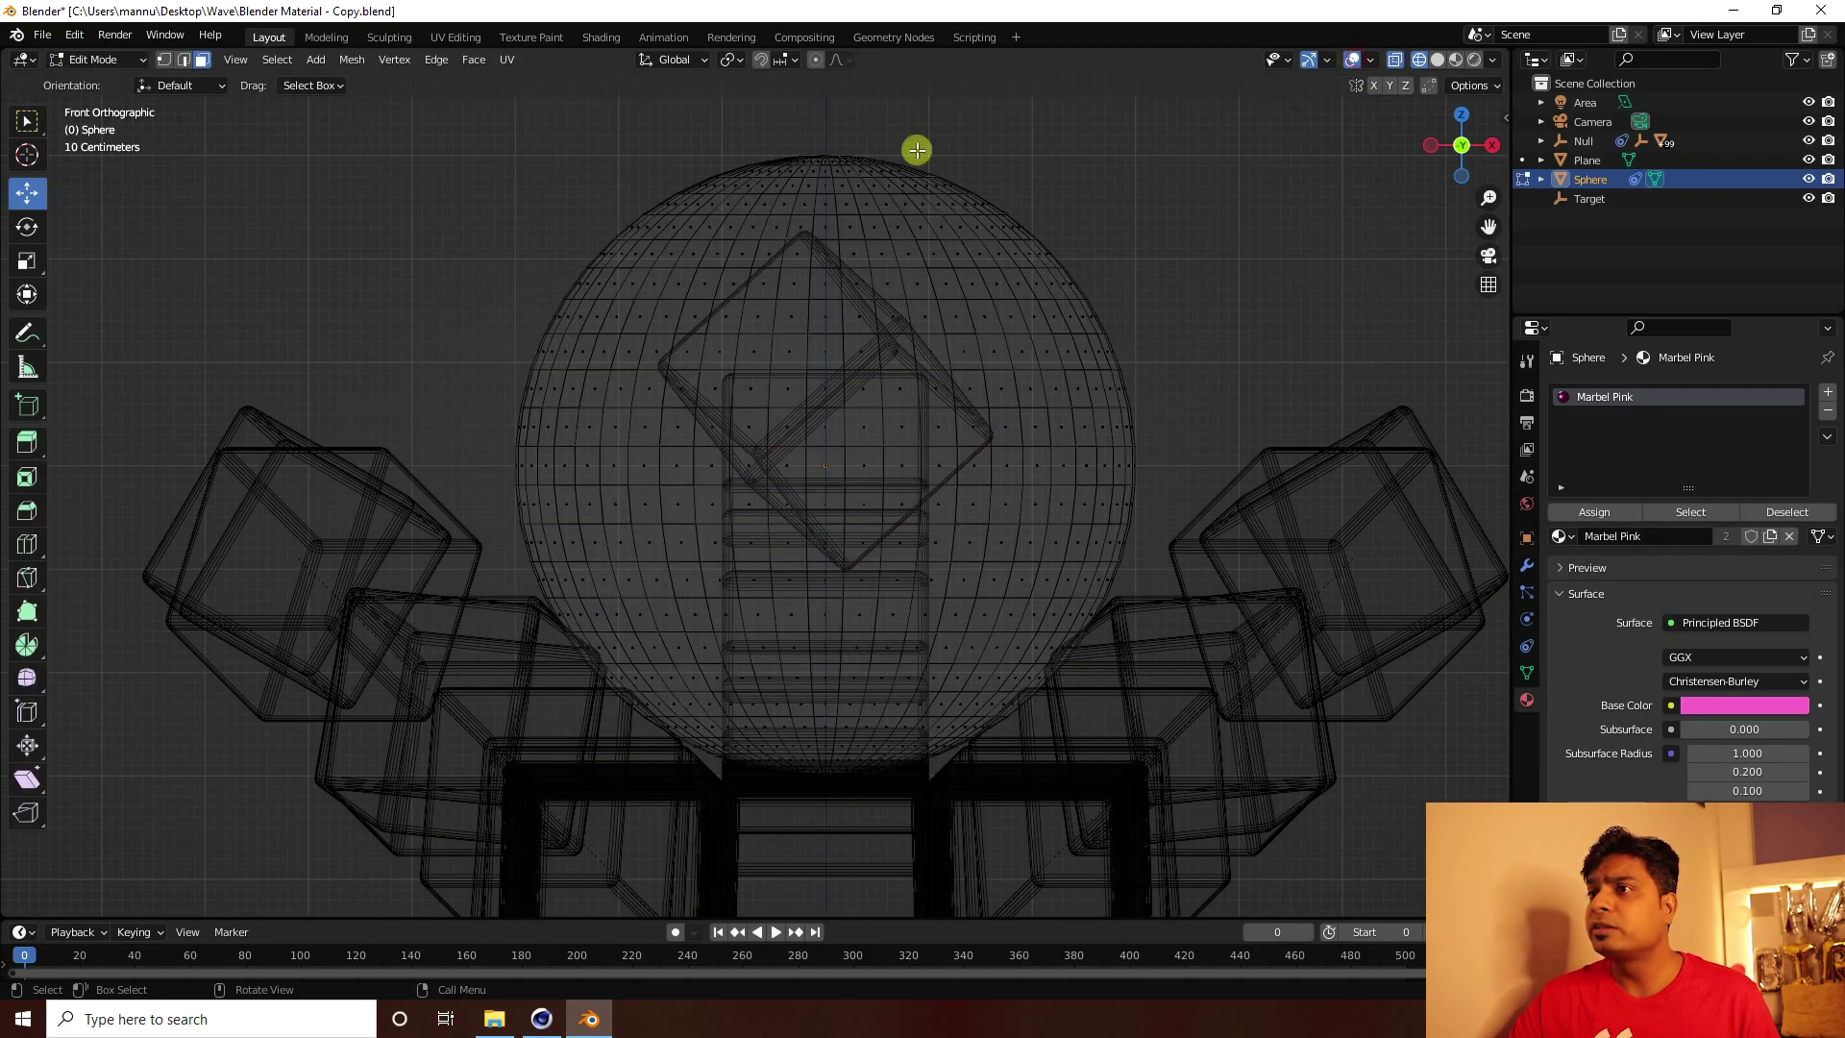
pyautogui.moveTo(44, 131); pyautogui.dragTo(89, 182)
pyautogui.moveTo(412, 396); pyautogui.dragTo(1377, 862)
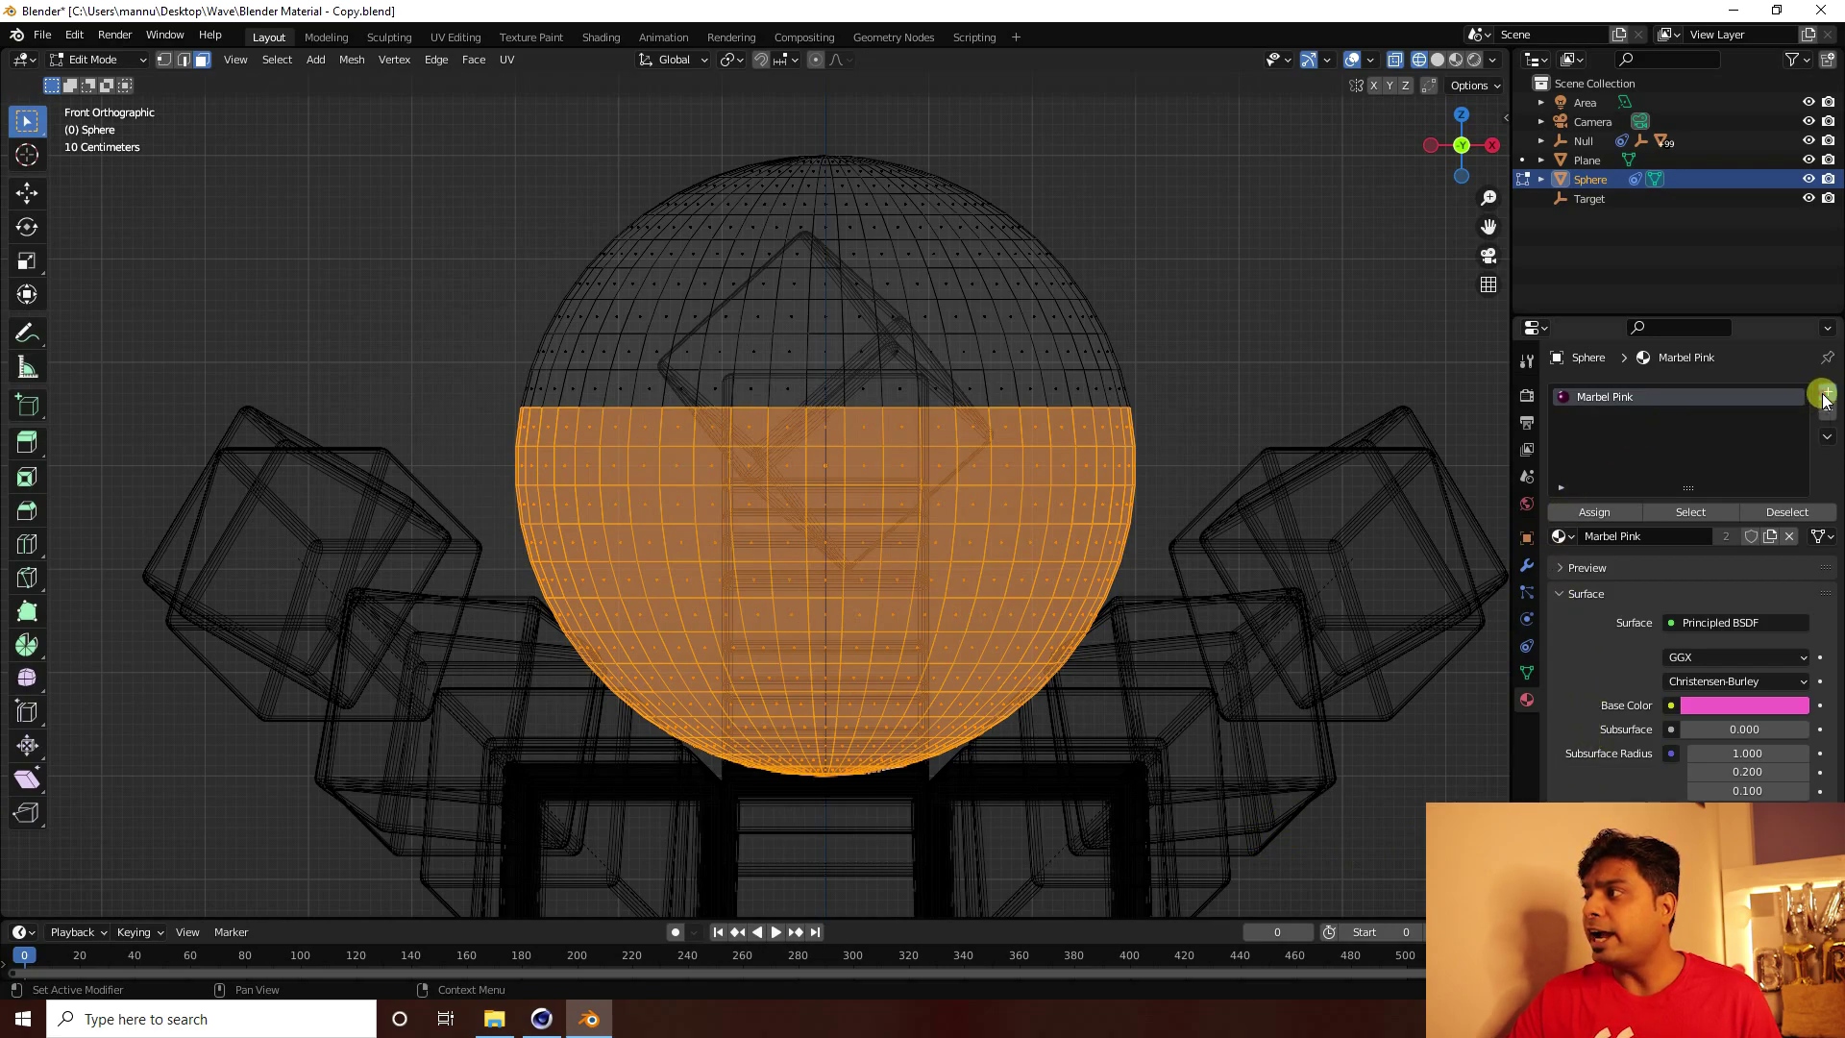
# Assign Marbel to the selection in a new second slot, then return to Object Mode
pyautogui.click(1825, 394)
pyautogui.click(1561, 535)
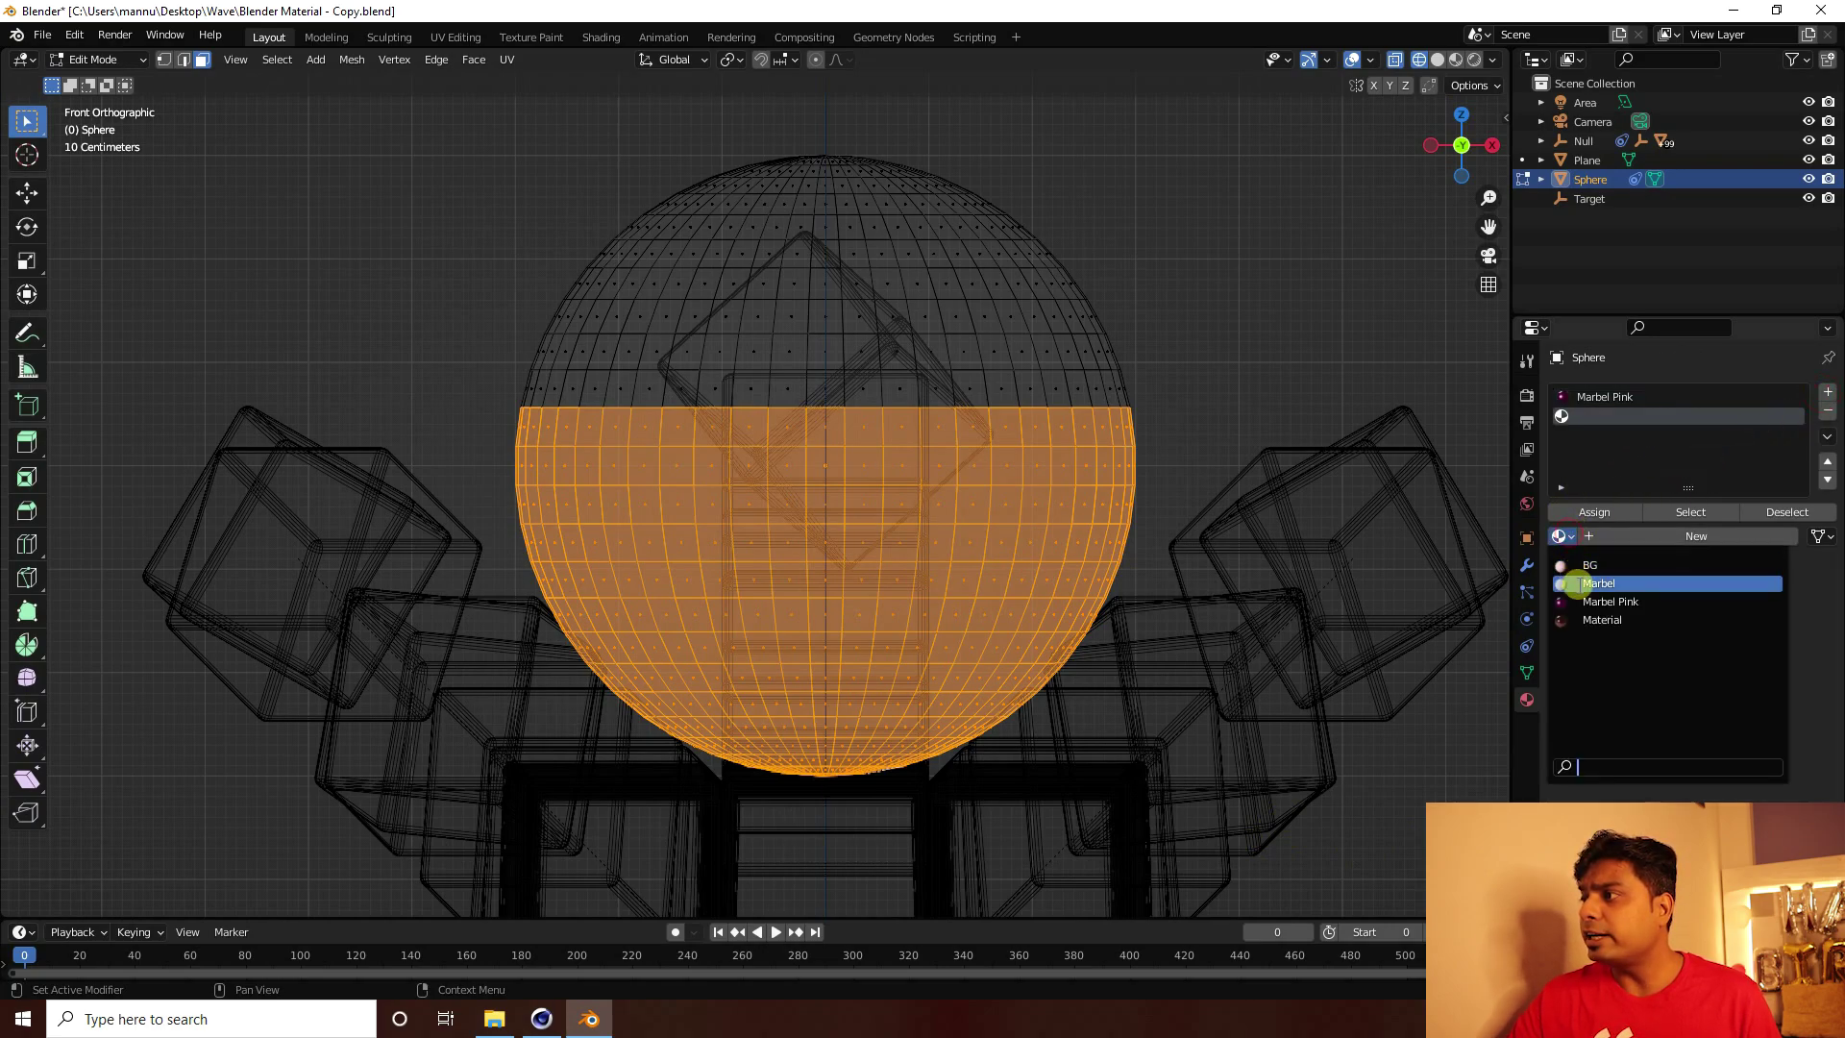
pyautogui.click(1575, 583)
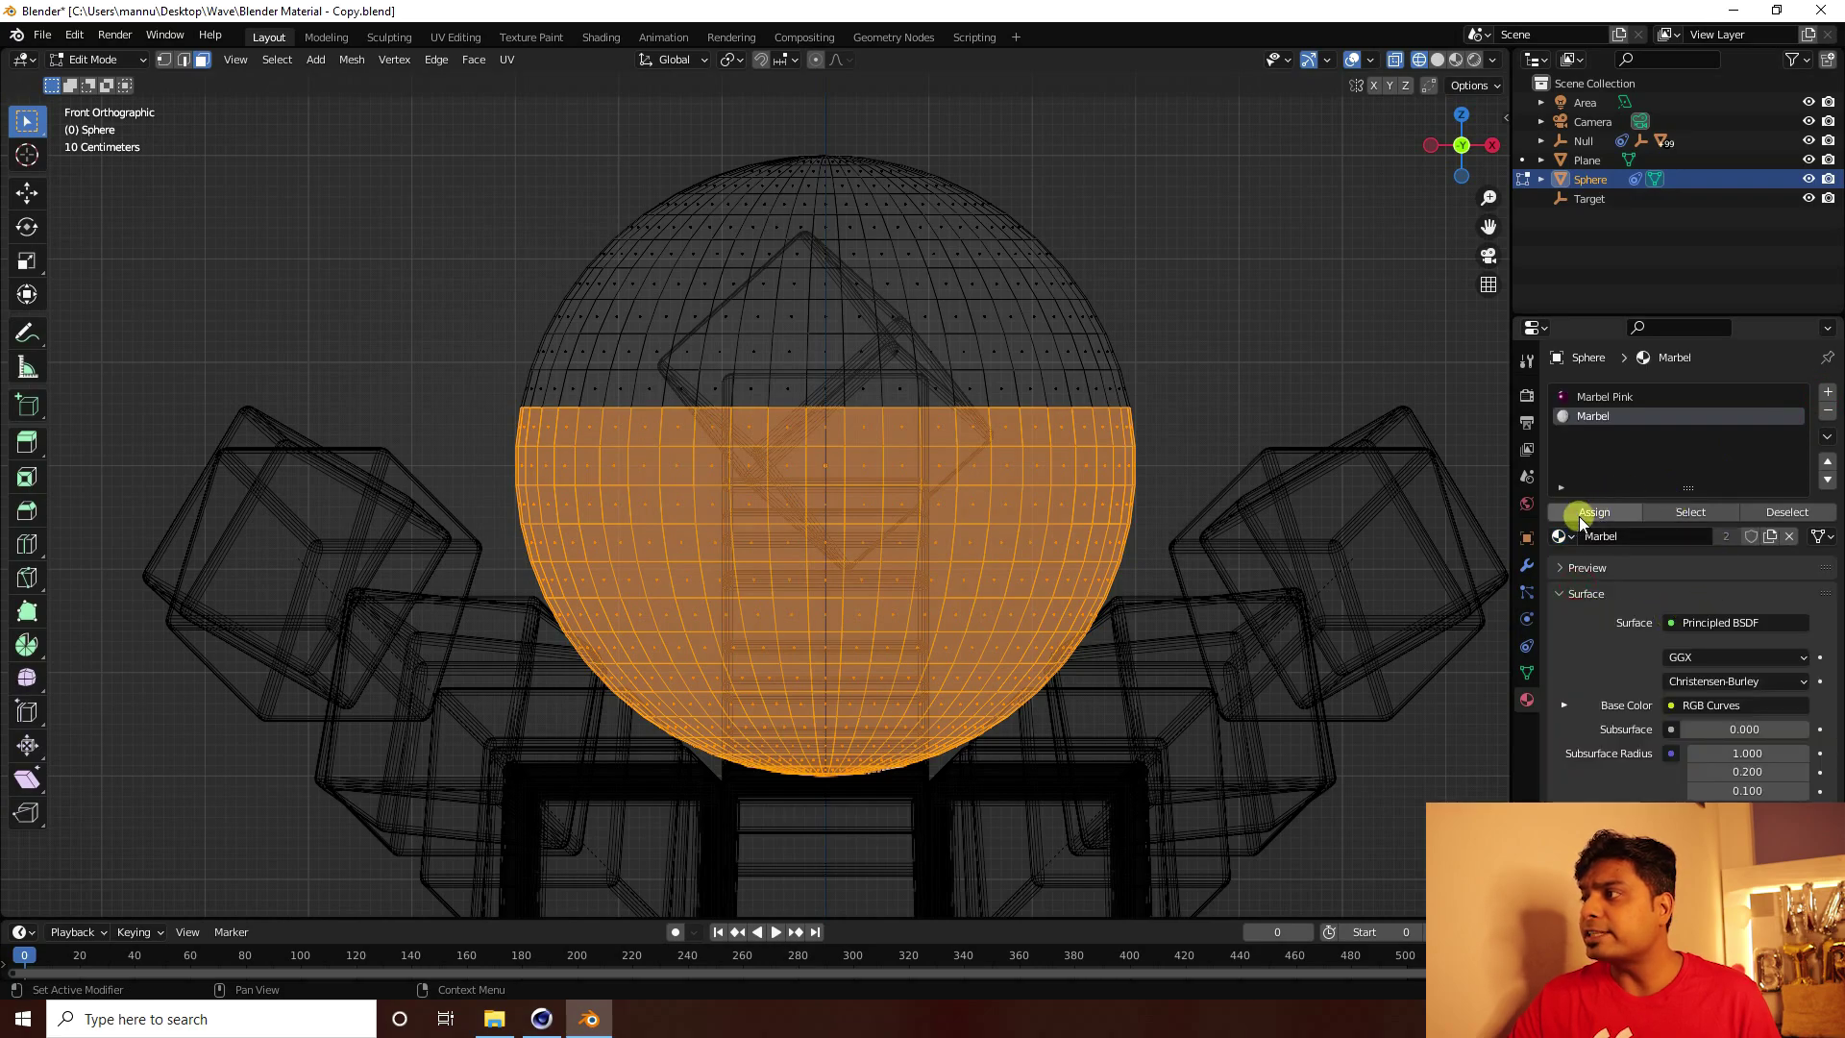
pyautogui.click(26, 192)
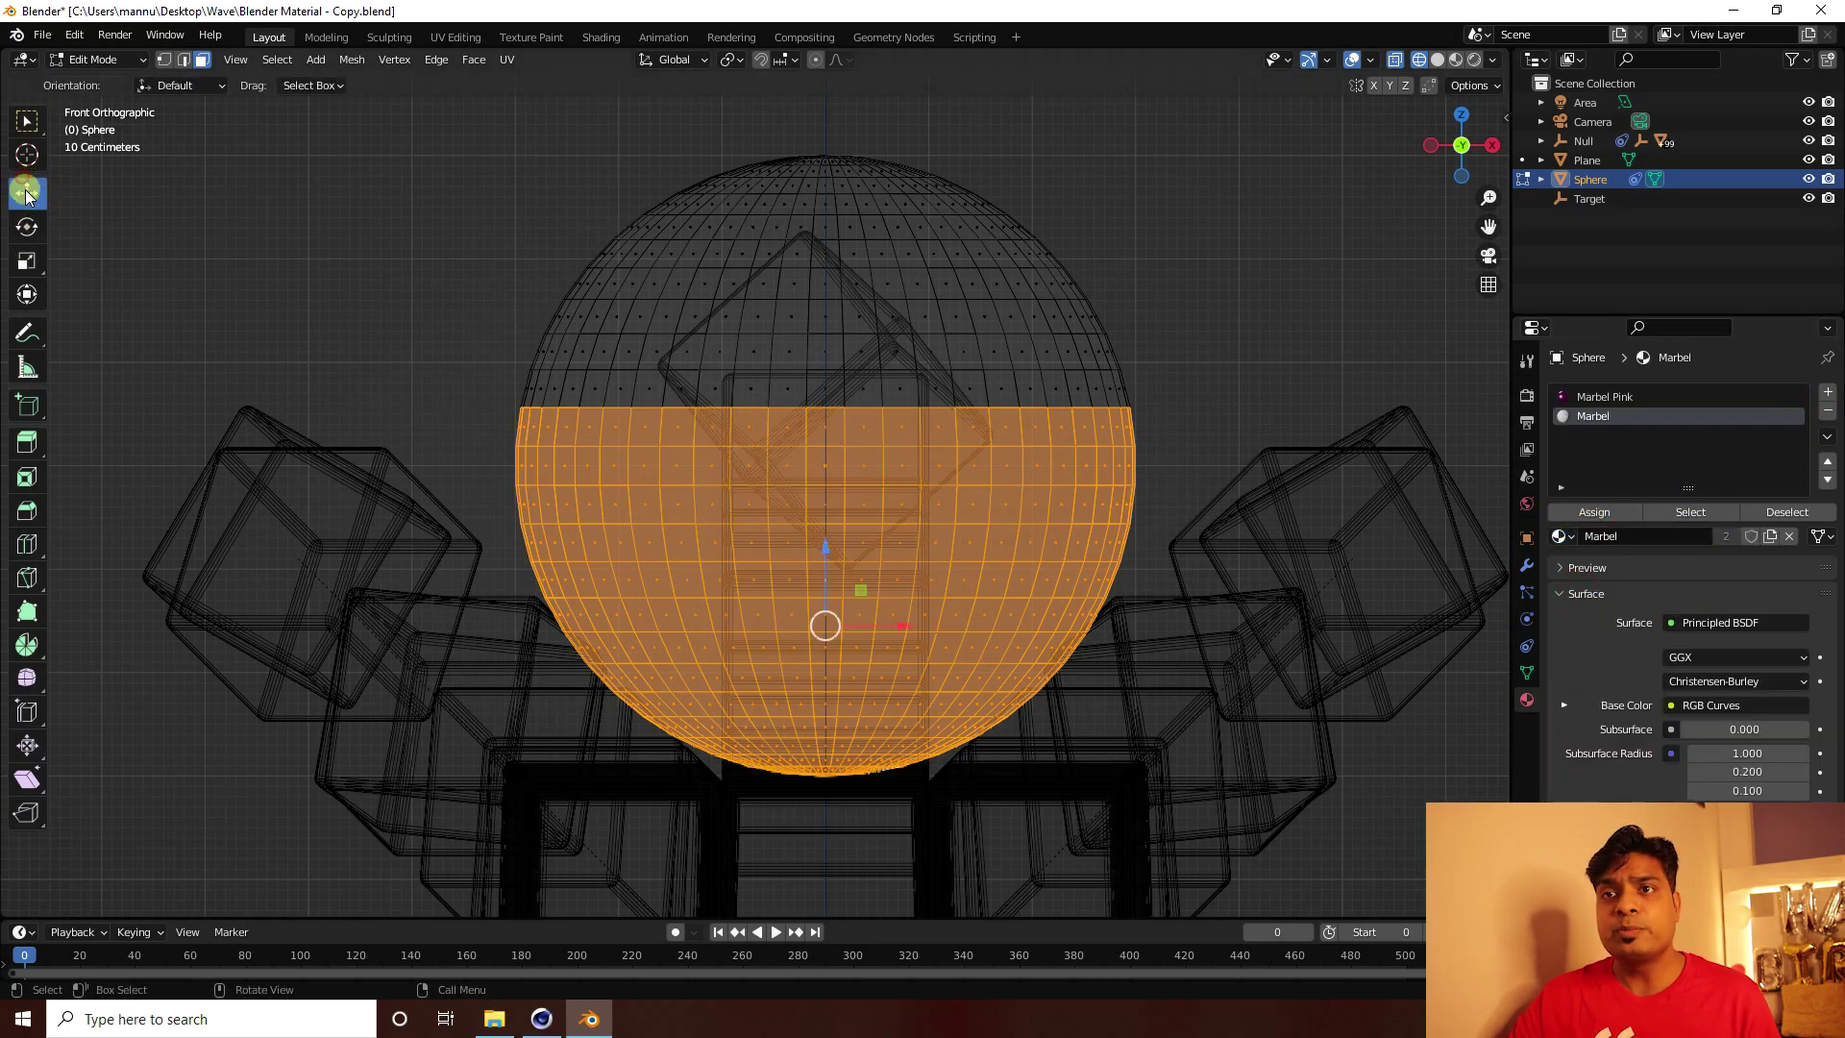
pyautogui.click(120, 59)
pyautogui.click(122, 85)
pyautogui.scroll(3, 589, 399)
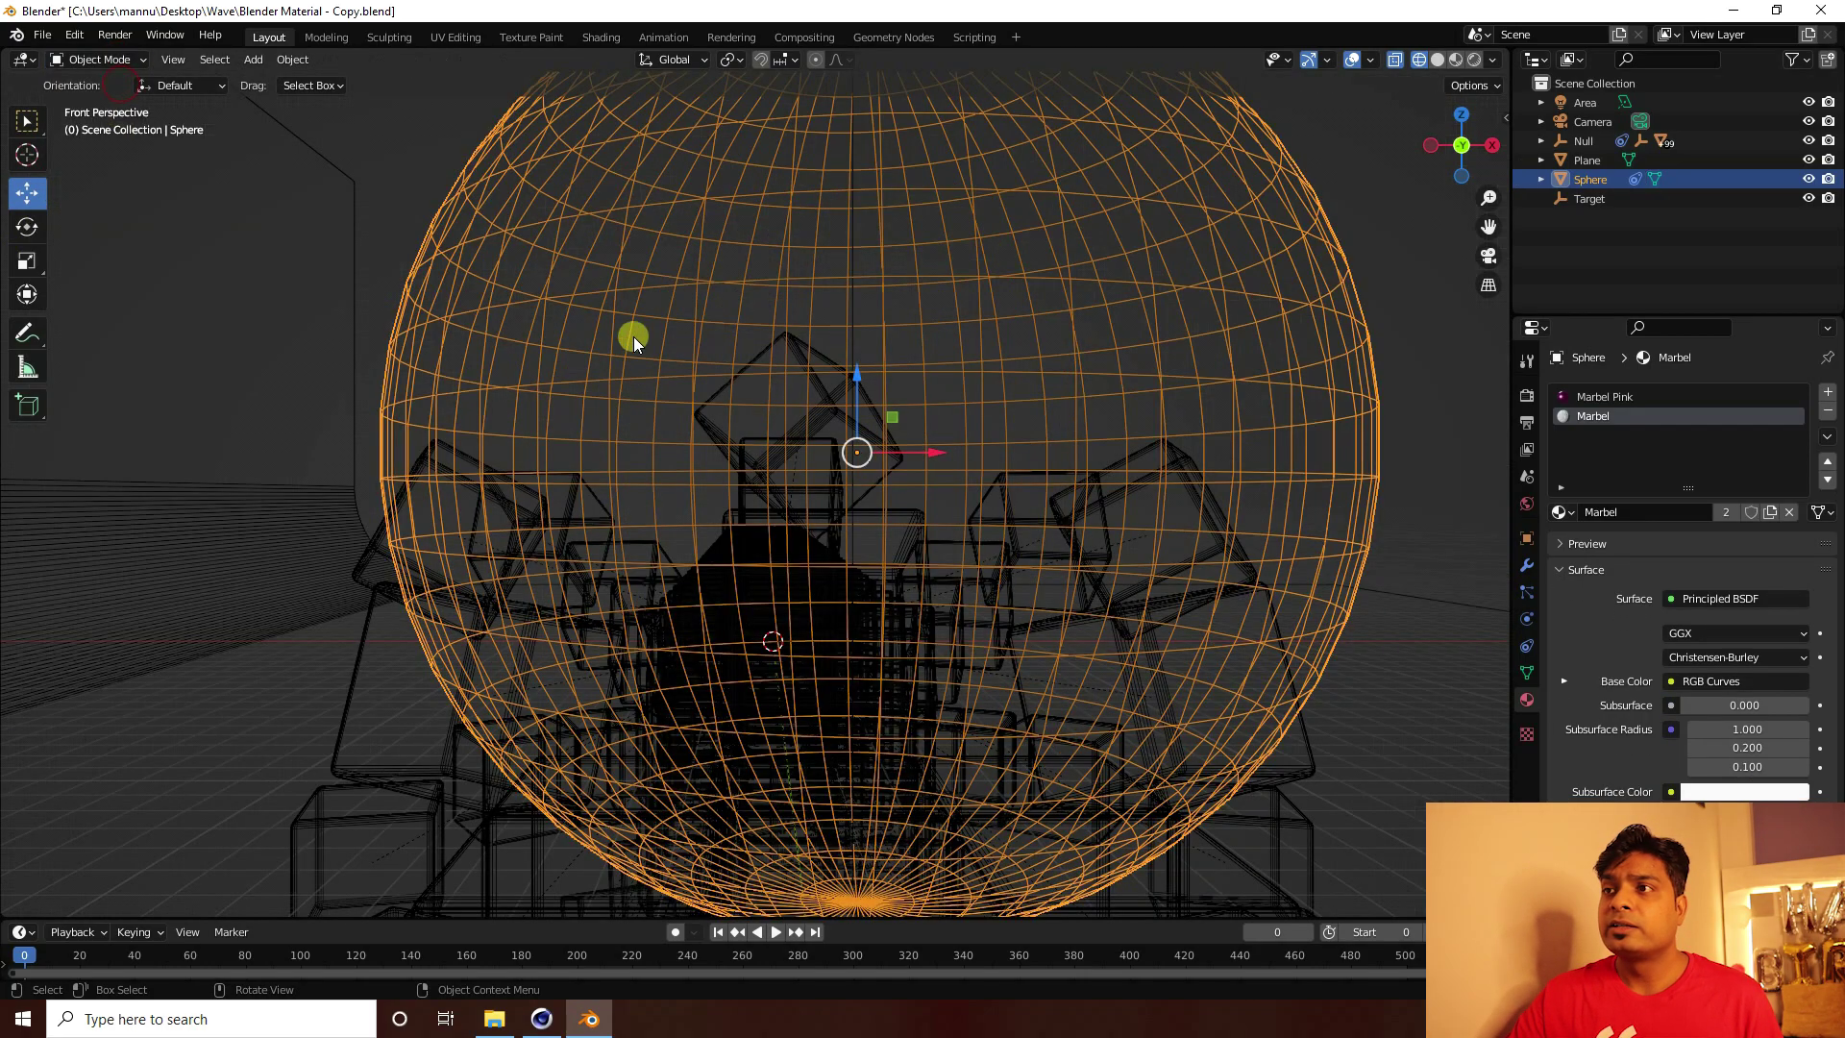
# Preview the materials and frame the sphere beside the broken cube bar through the camera
pyautogui.click(1456, 60)
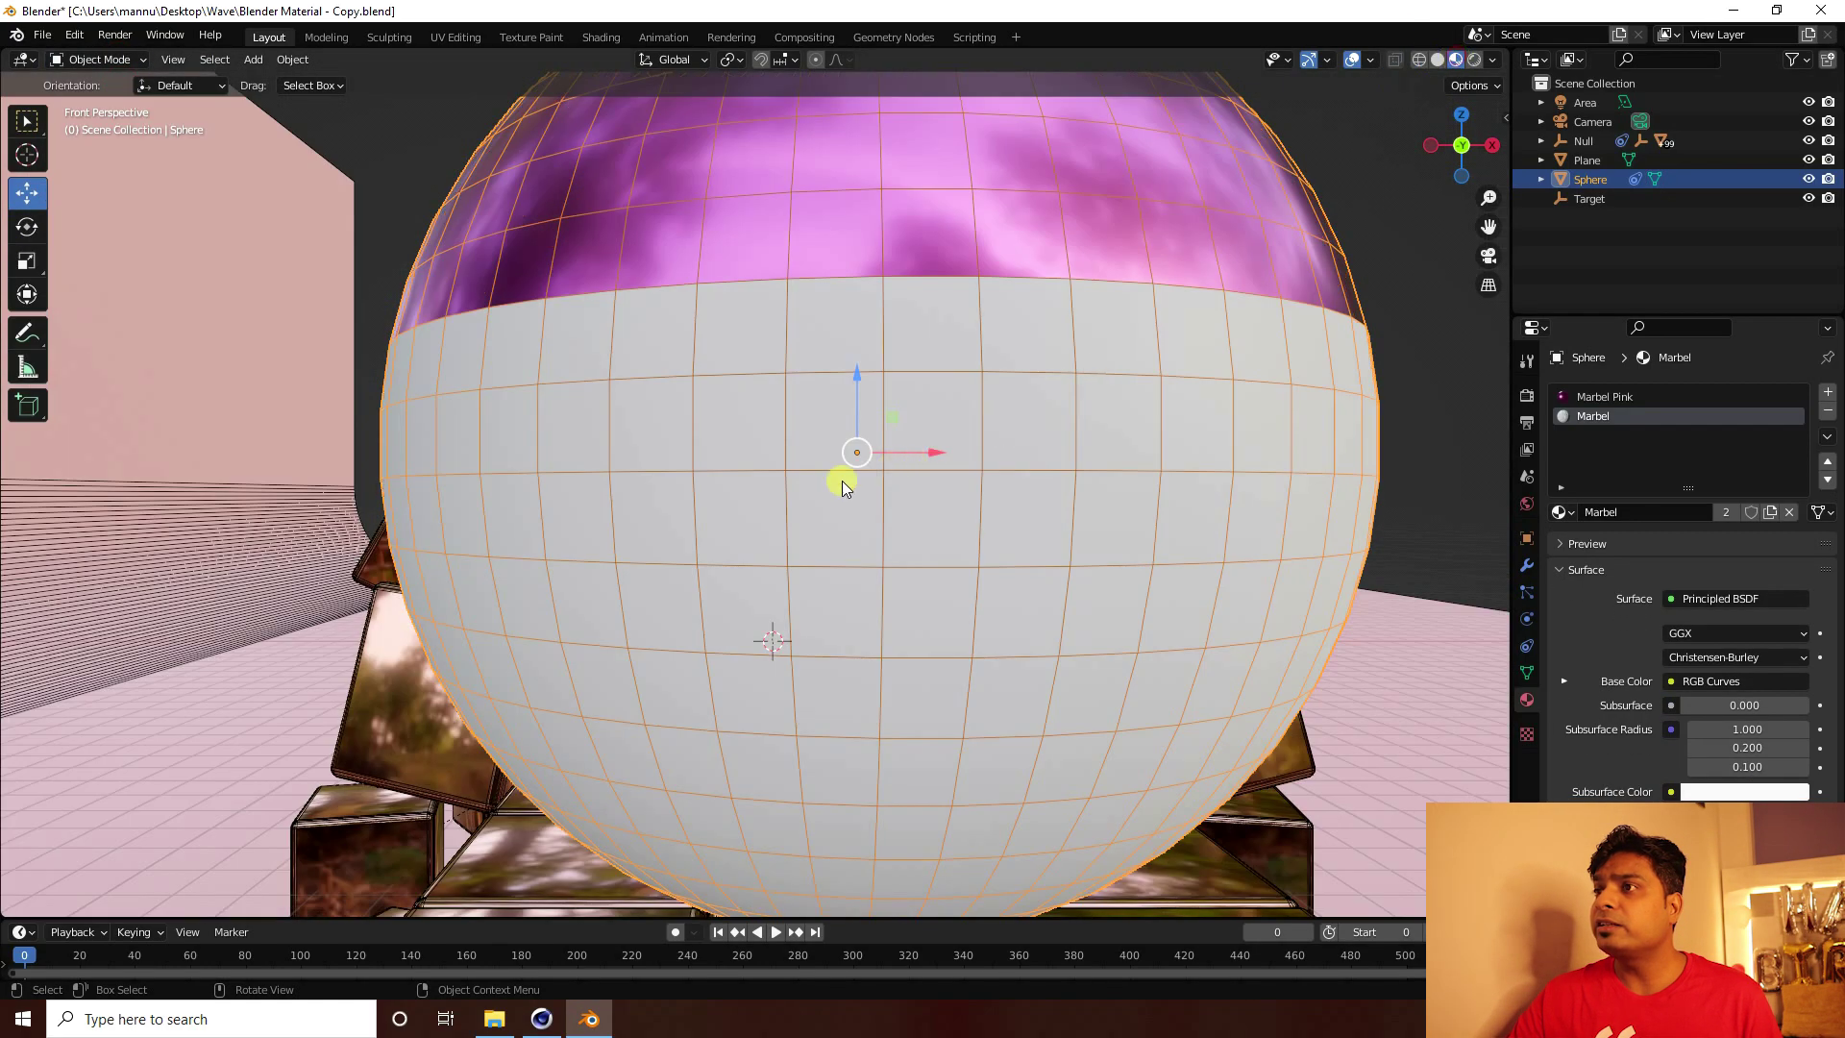
pyautogui.scroll(-5, 841, 482)
pyautogui.moveTo(946, 465)
pyautogui.mouseDown(button='middle')
pyautogui.moveTo(637, 580)
pyautogui.moveTo(796, 493)
pyautogui.moveTo(789, 563)
pyautogui.moveTo(787, 545)
pyautogui.moveTo(782, 580)
pyautogui.moveTo(703, 302)
pyautogui.mouseUp(button='middle')
pyautogui.scroll(5, 750, 536)
pyautogui.keyDown('shift'); pyautogui.moveTo(729, 657); pyautogui.dragTo(663, 627, button='middle'); pyautogui.keyUp('shift')
pyautogui.scroll(-6, 627, 504)
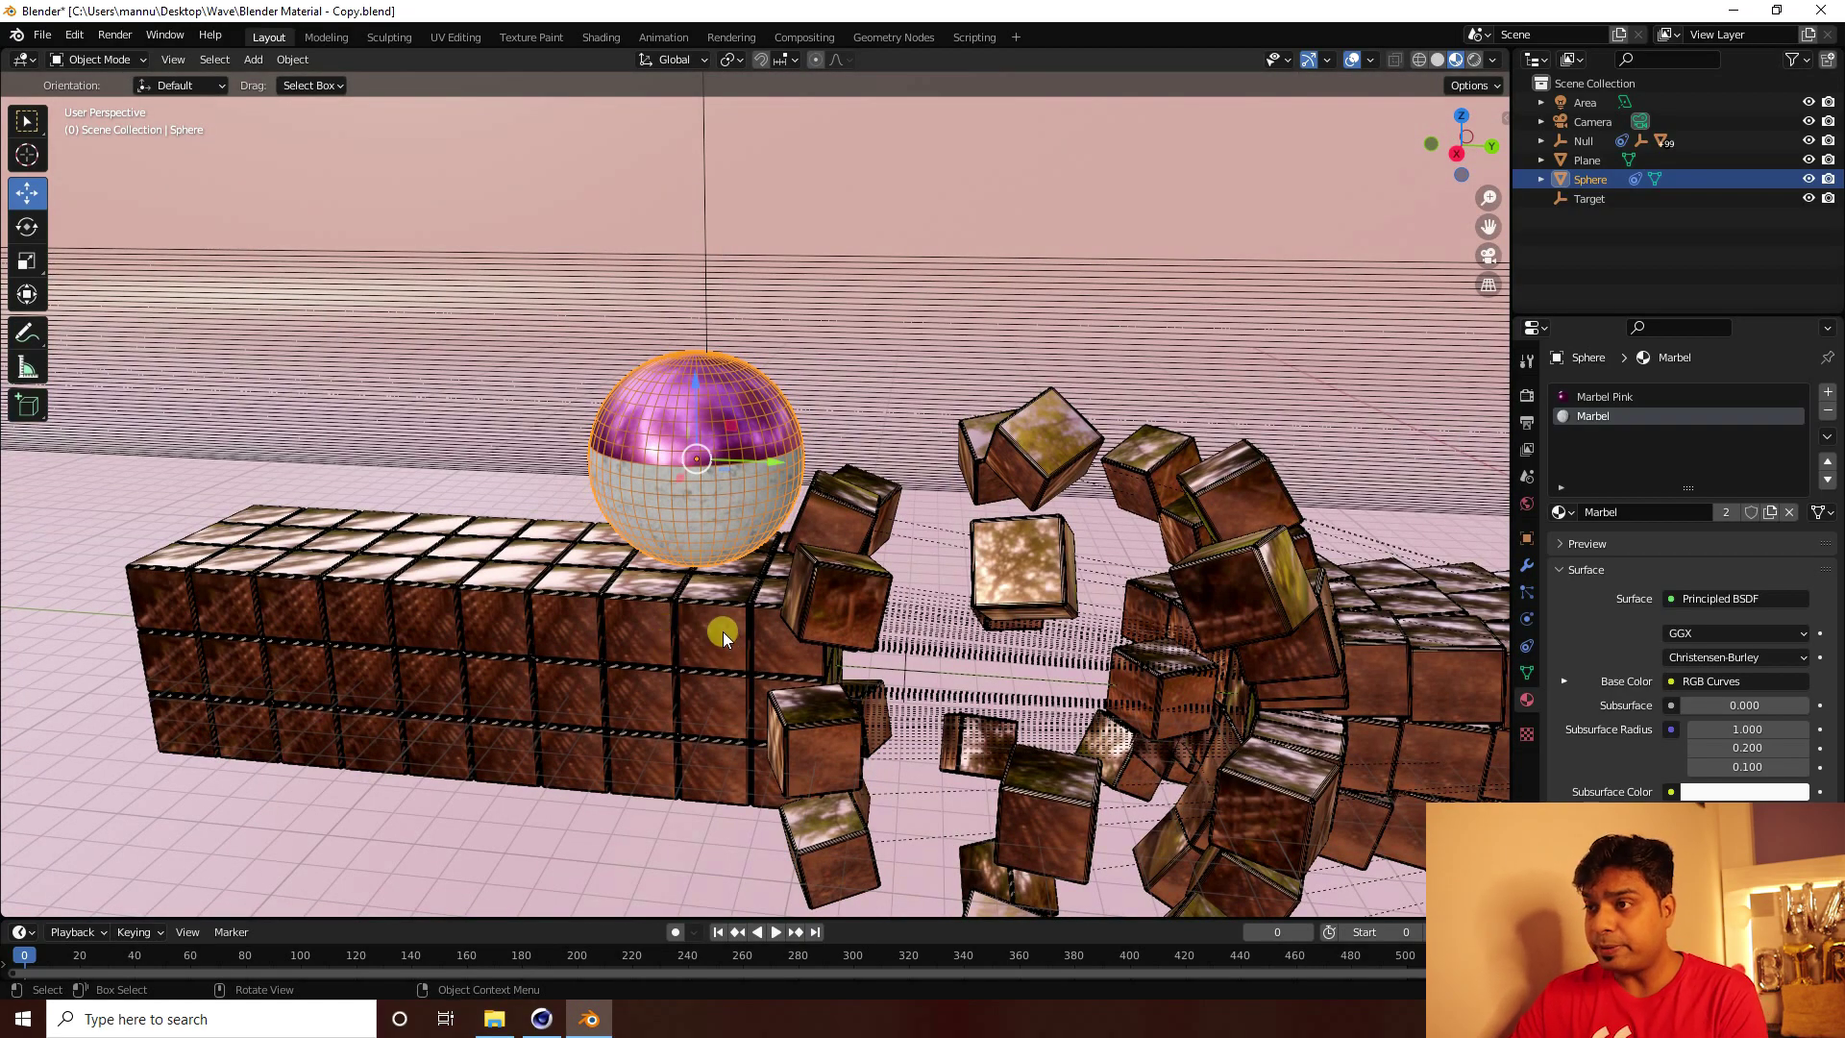
pyautogui.press('KP_0')
pyautogui.moveTo(720, 620); pyautogui.dragTo(723, 700, button='middle')
pyautogui.scroll(1, 778, 535)
pyautogui.scroll(-2, 761, 510)
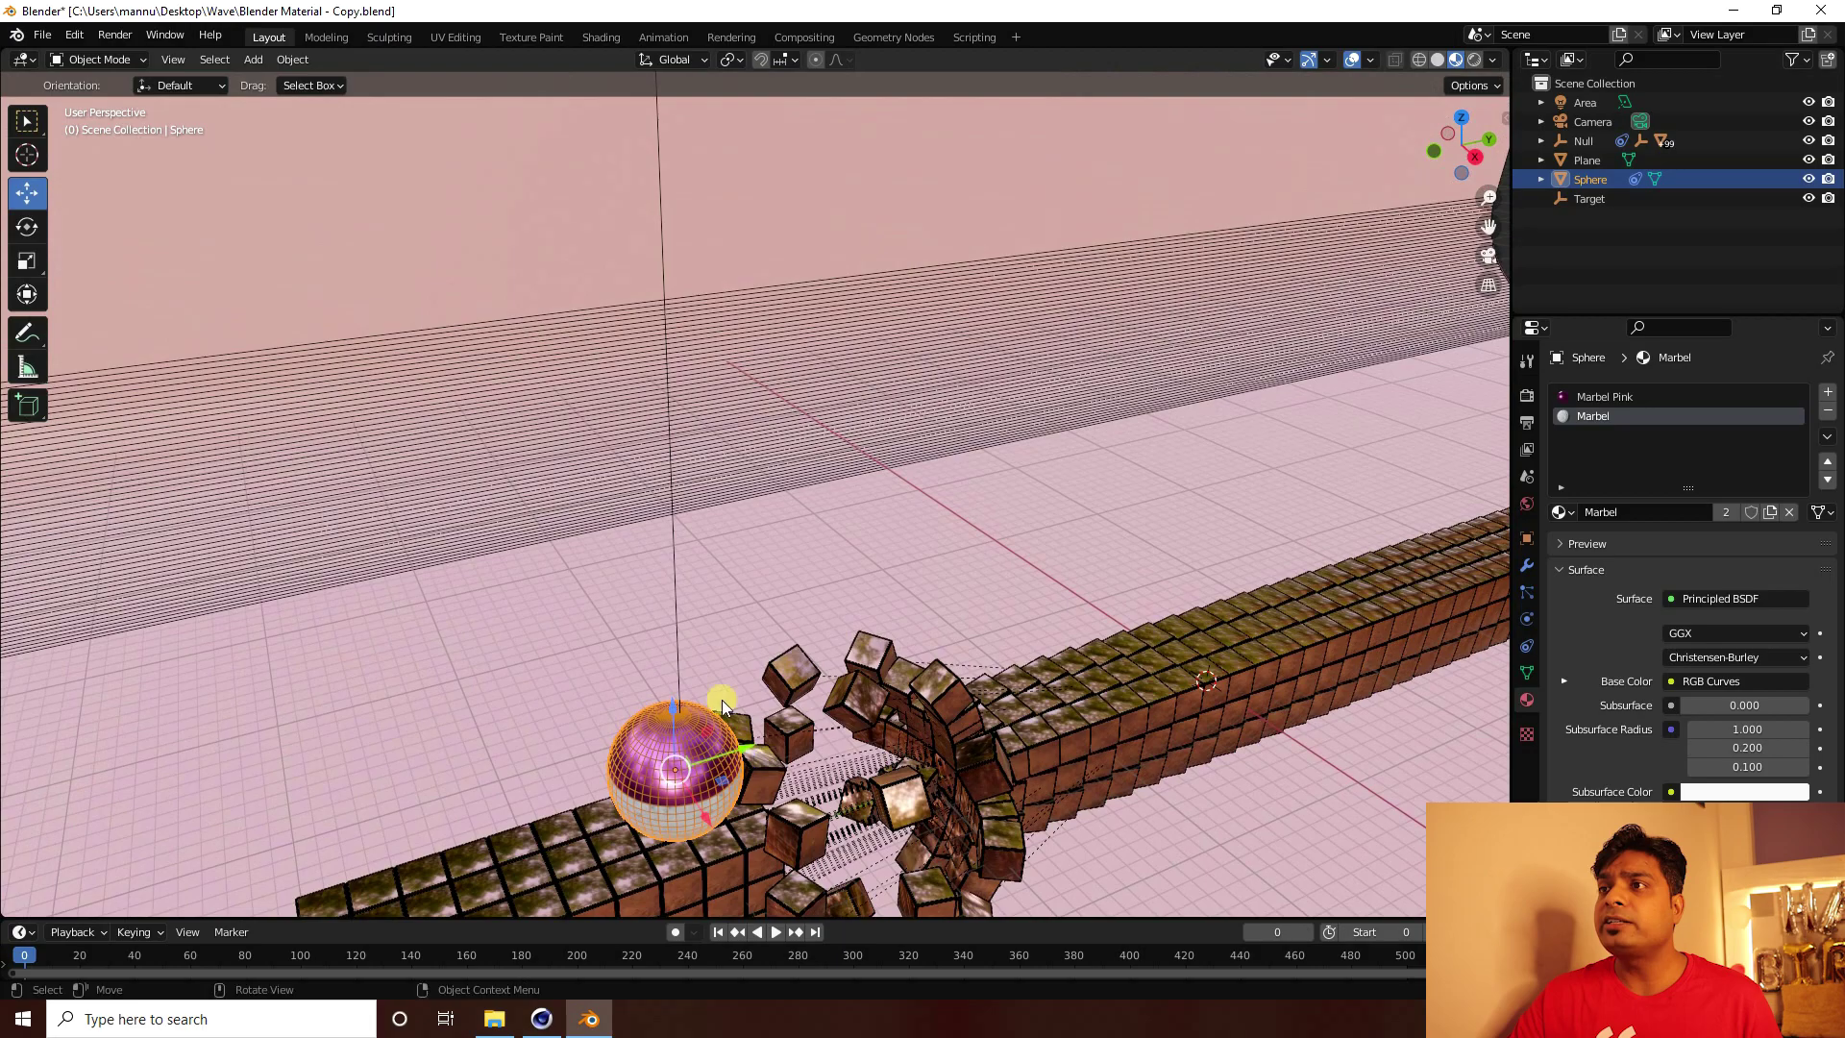
pyautogui.scroll(-4, 667, 602)
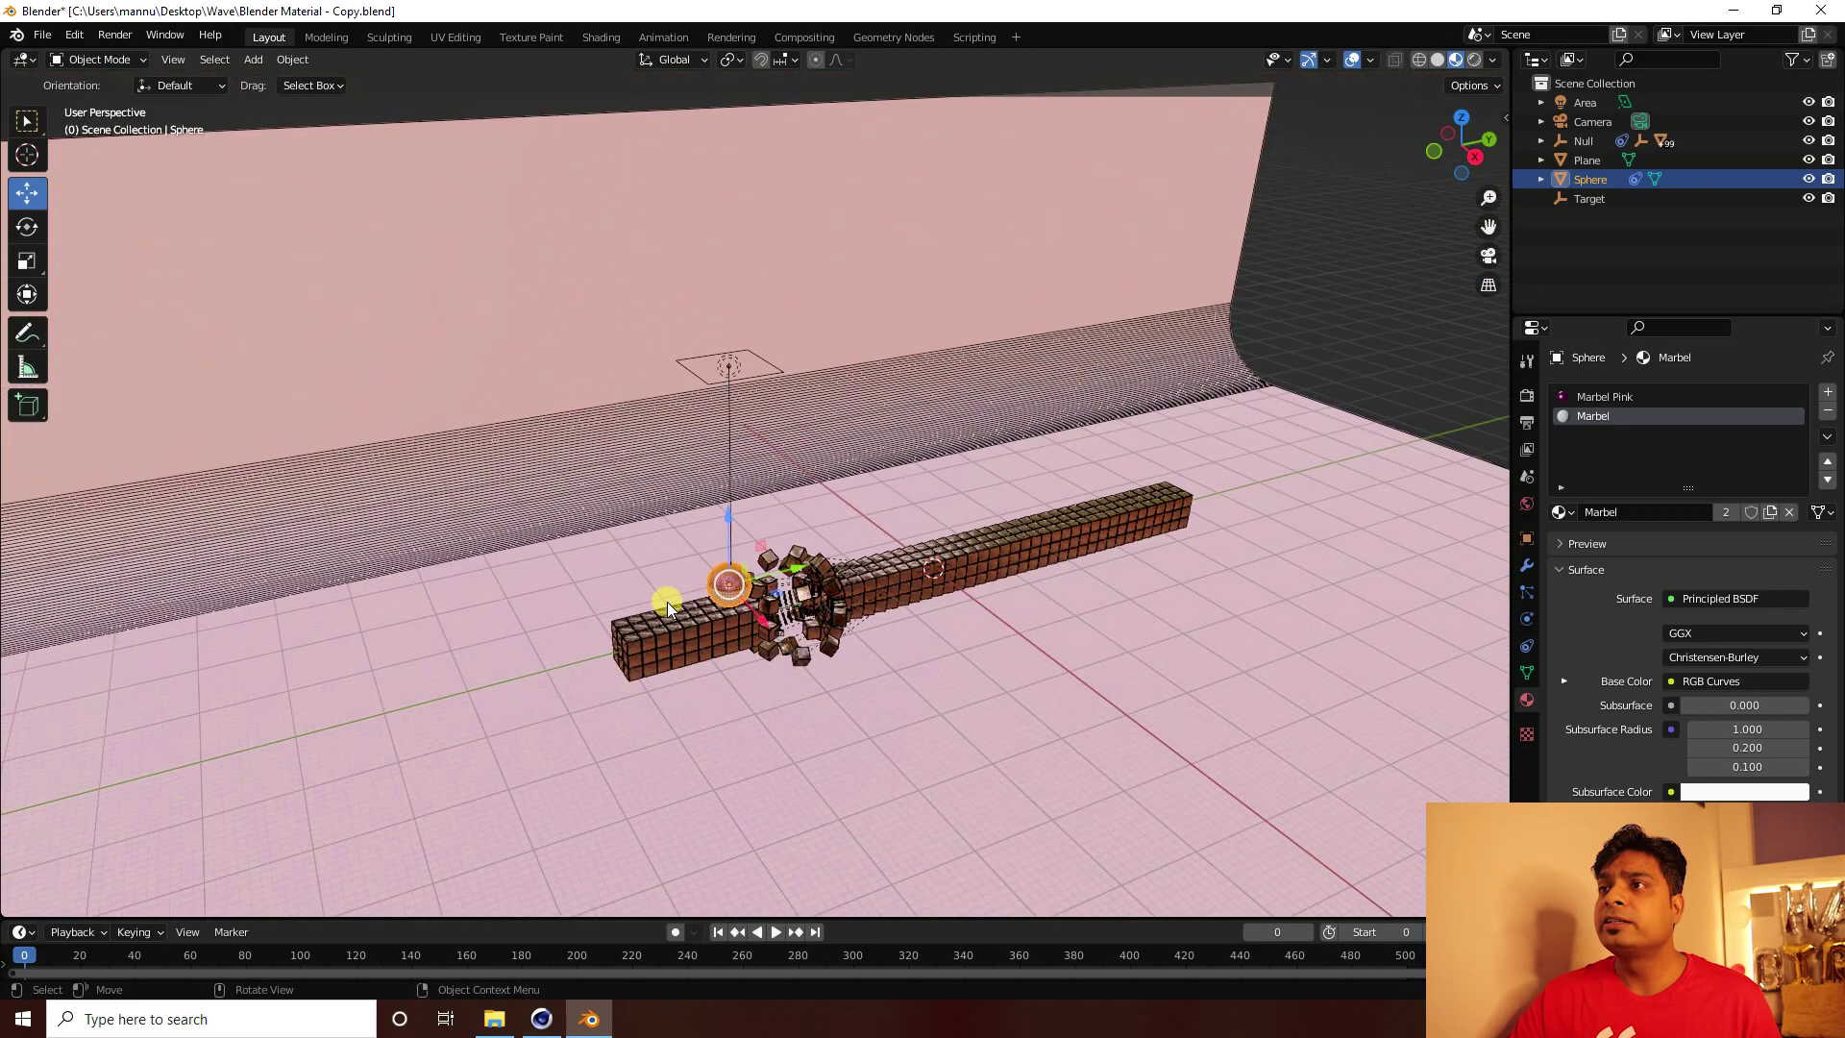
# Move the Area light about -0.8 m along Y, keeping its power at 1000 W
pyautogui.click(732, 355)
pyautogui.moveTo(808, 358); pyautogui.dragTo(798, 359)
pyautogui.press('KP_0')
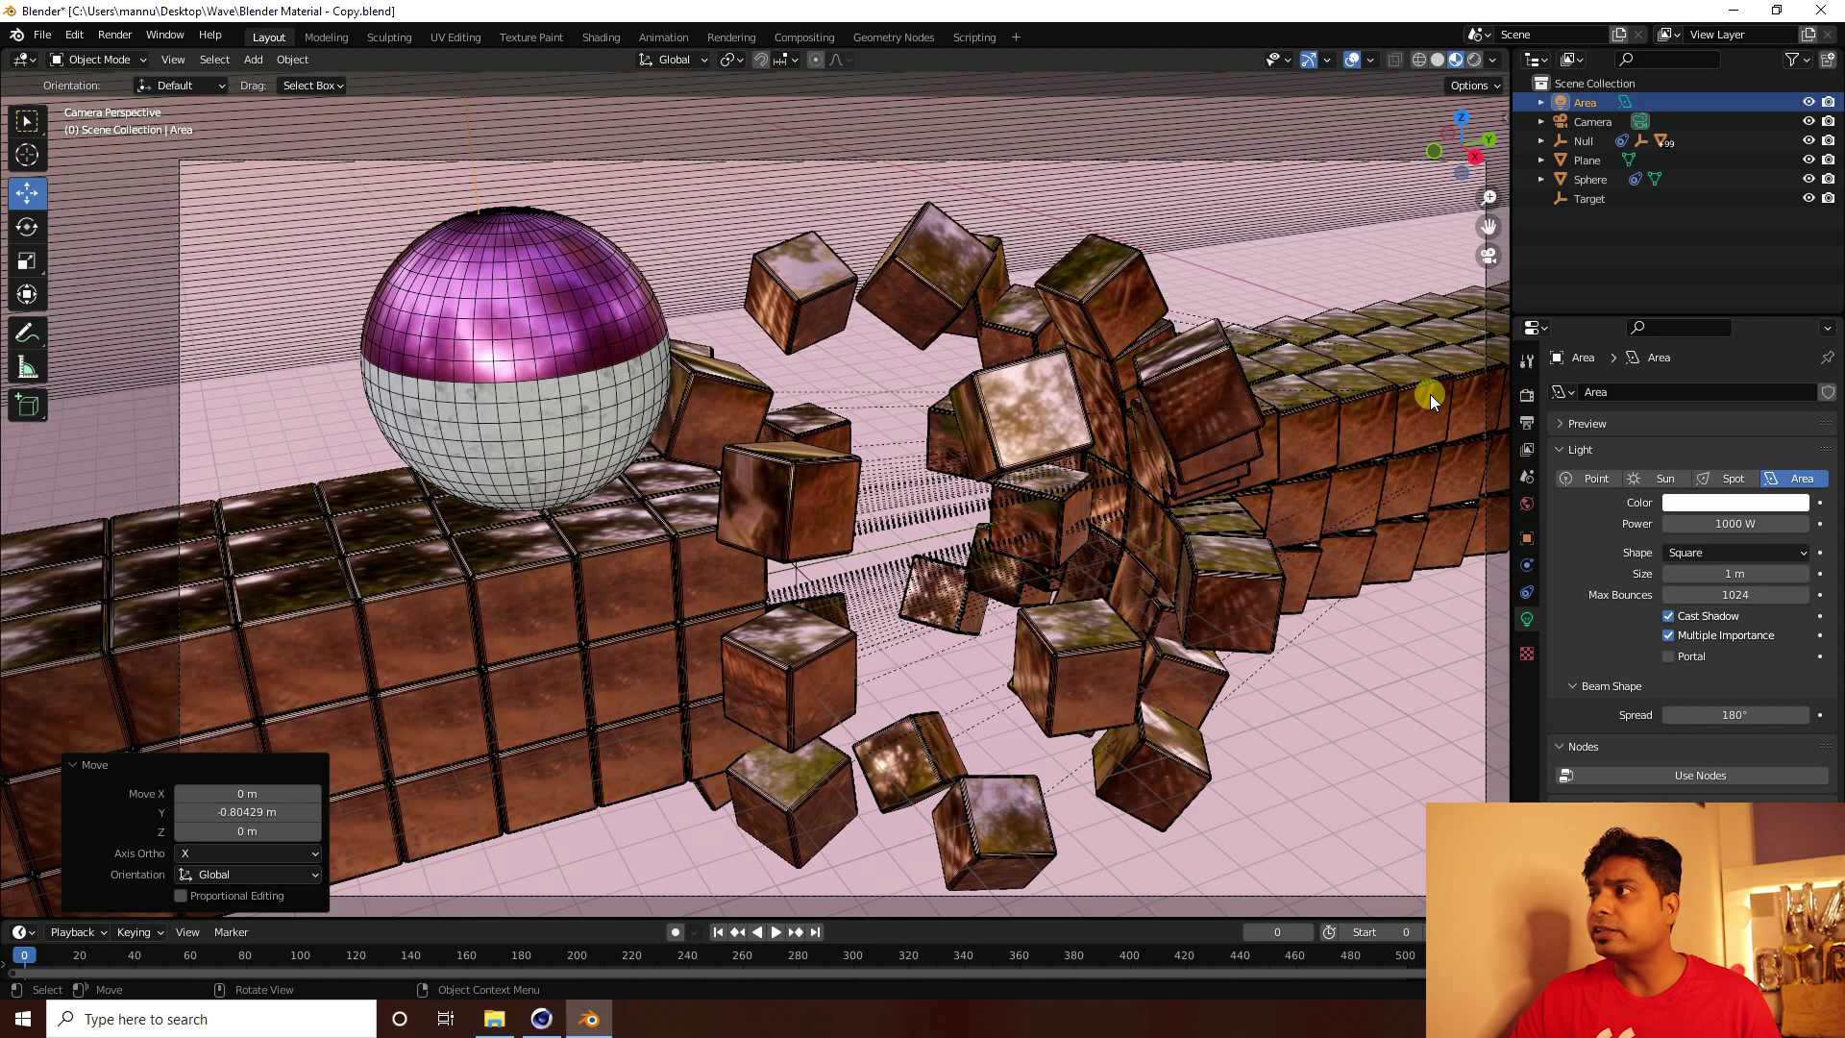
pyautogui.click(1537, 397)
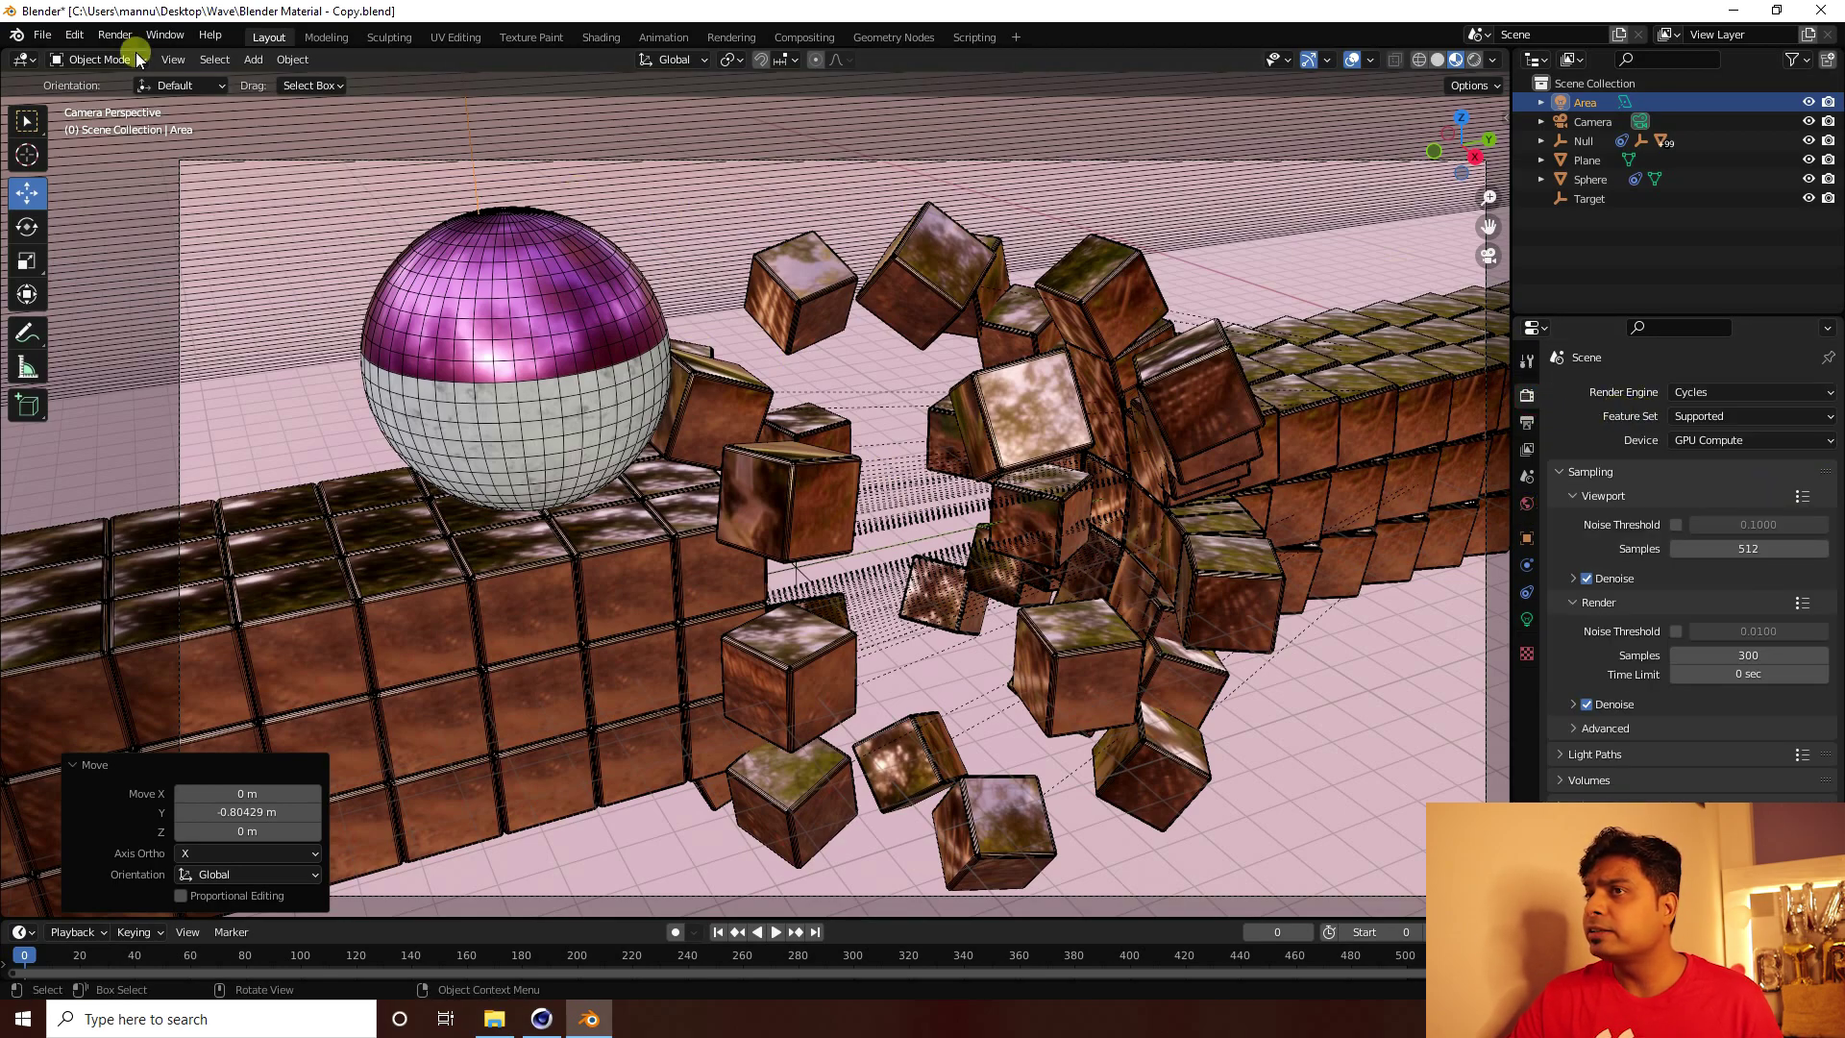
# Save the project file
pyautogui.click(48, 36)
pyautogui.press('Escape')
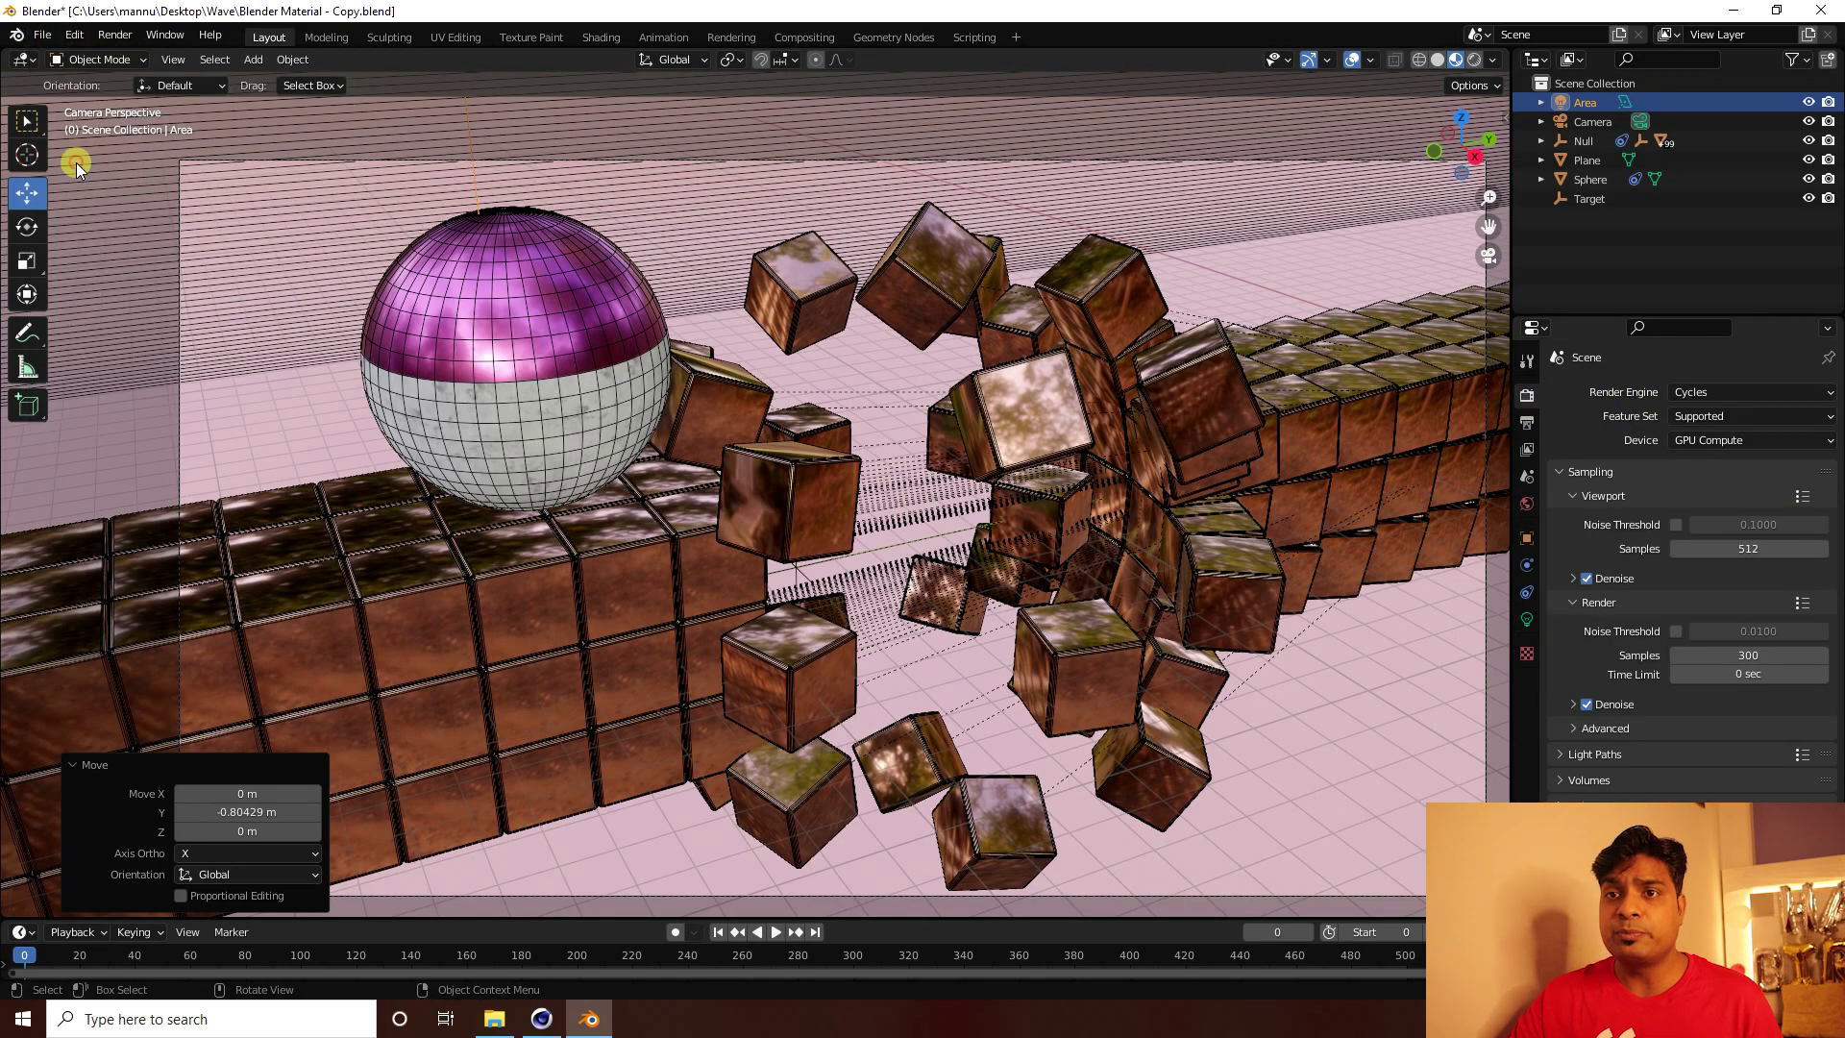
pyautogui.hotkey('ctrl', 's')
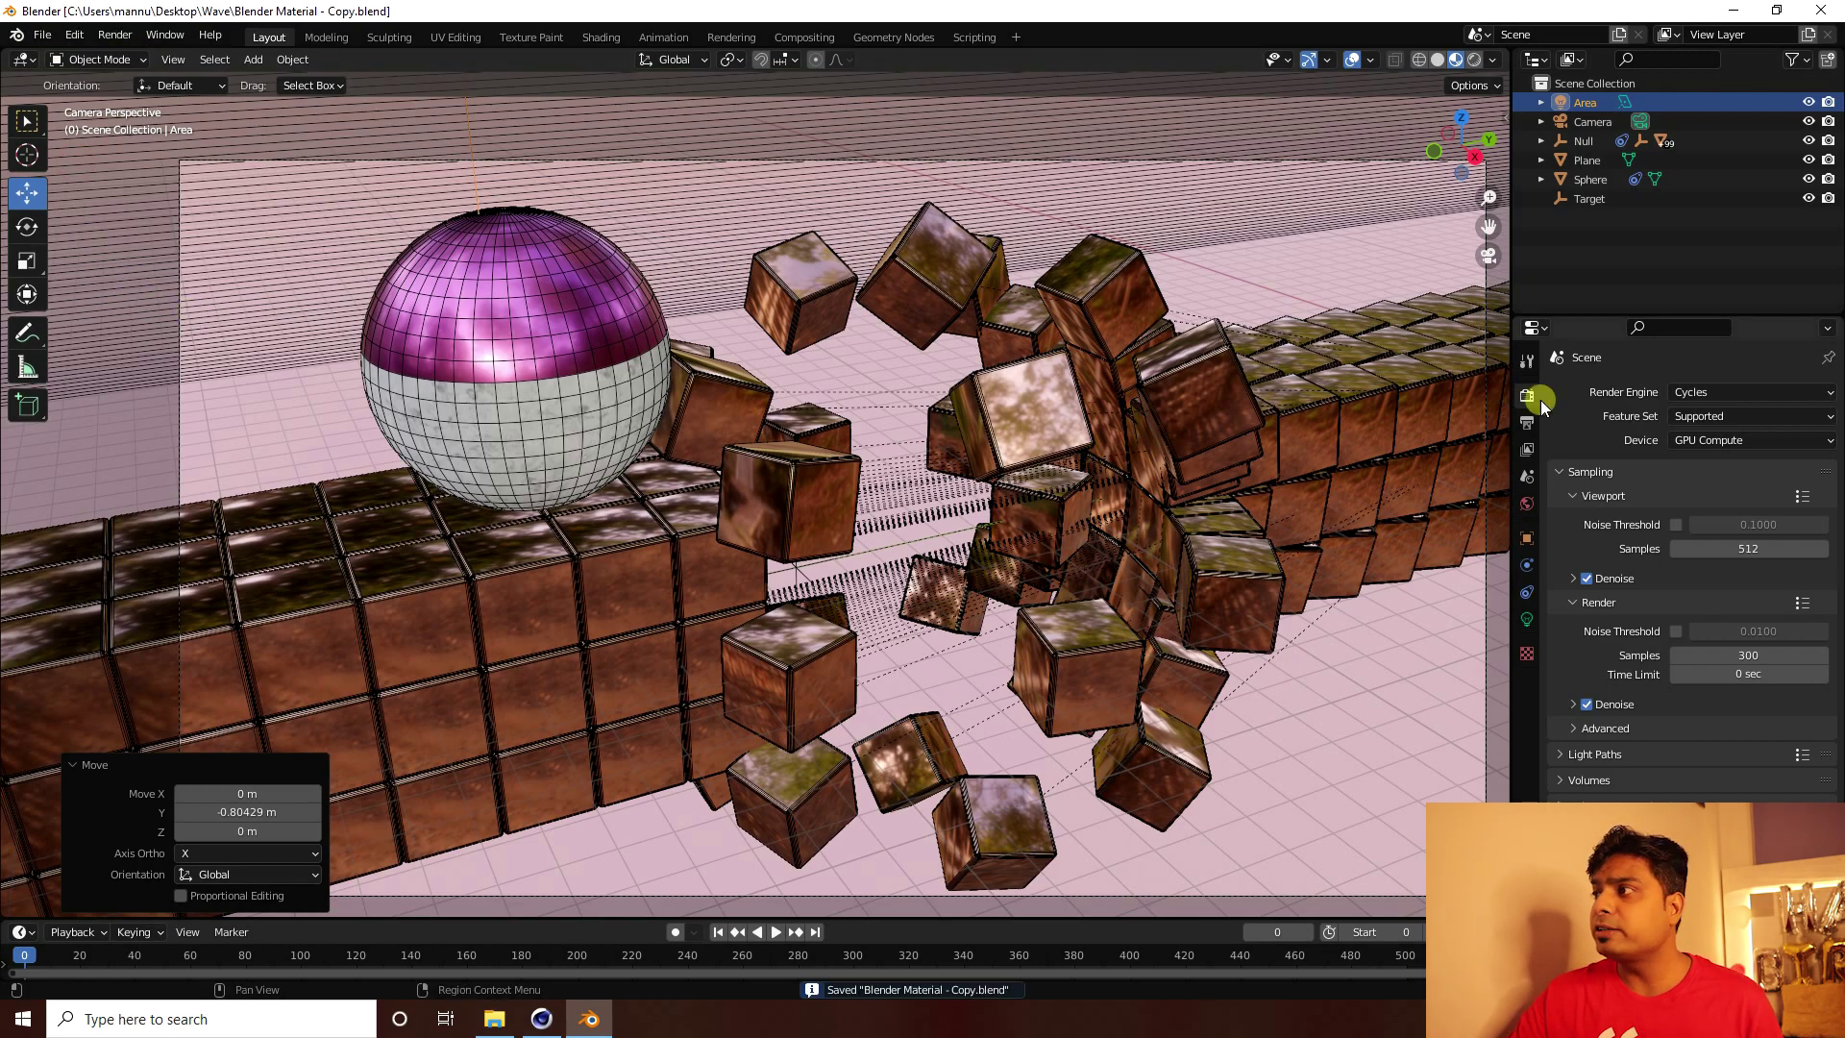
# Keep Cycles as the engine, render on GPU Compute, and set render samples to 256
pyautogui.click(1670, 398)
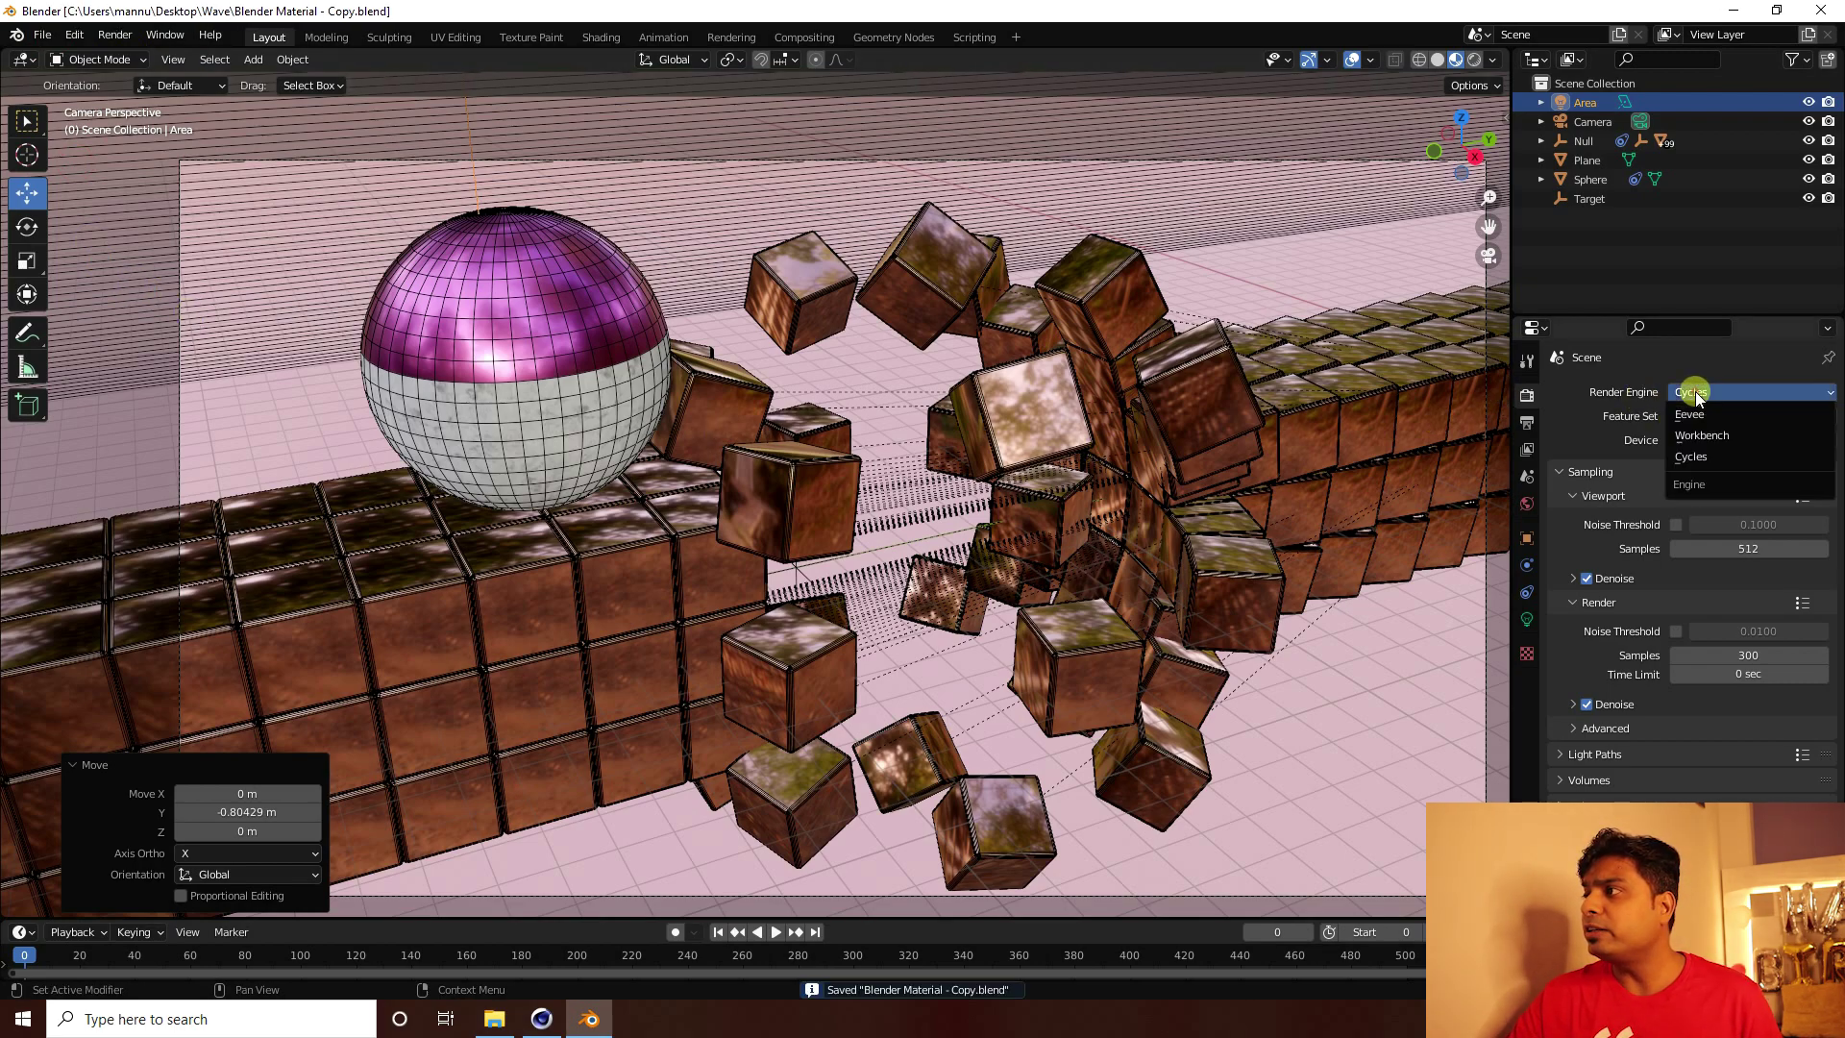
pyautogui.click(1683, 448)
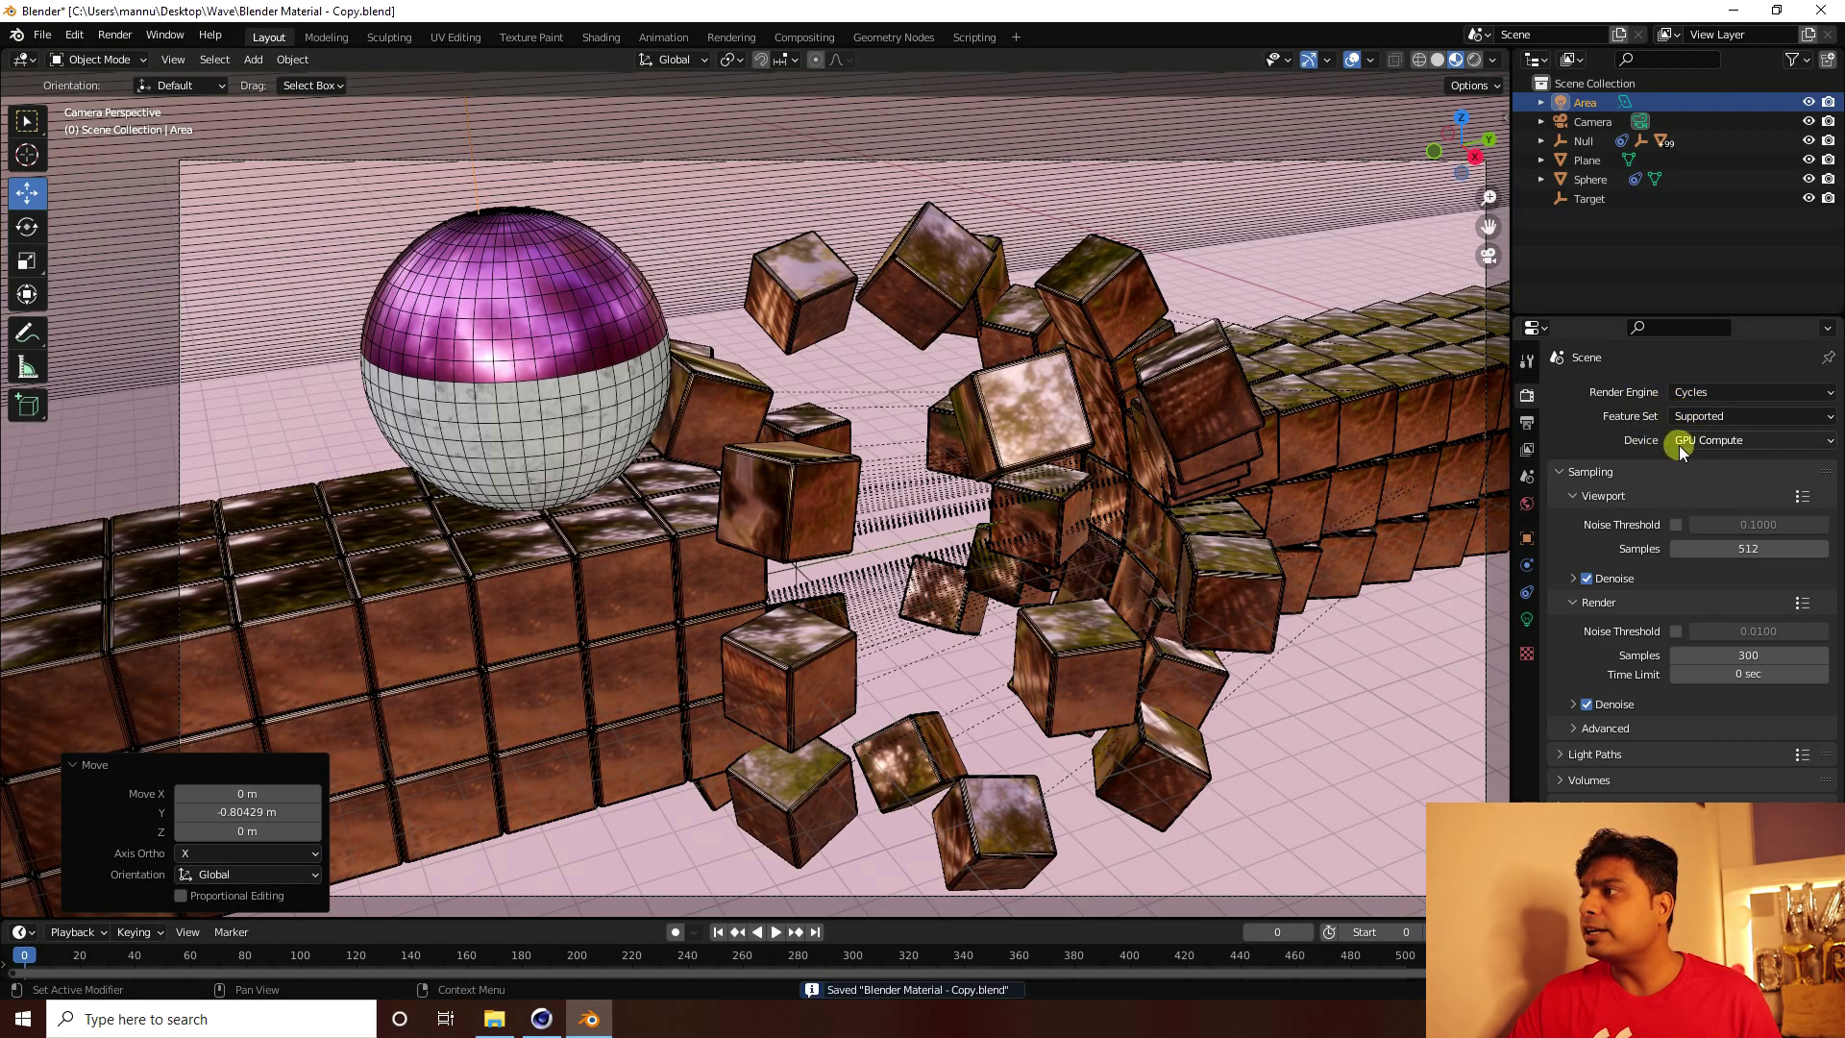
pyautogui.click(1675, 445)
pyautogui.click(1692, 486)
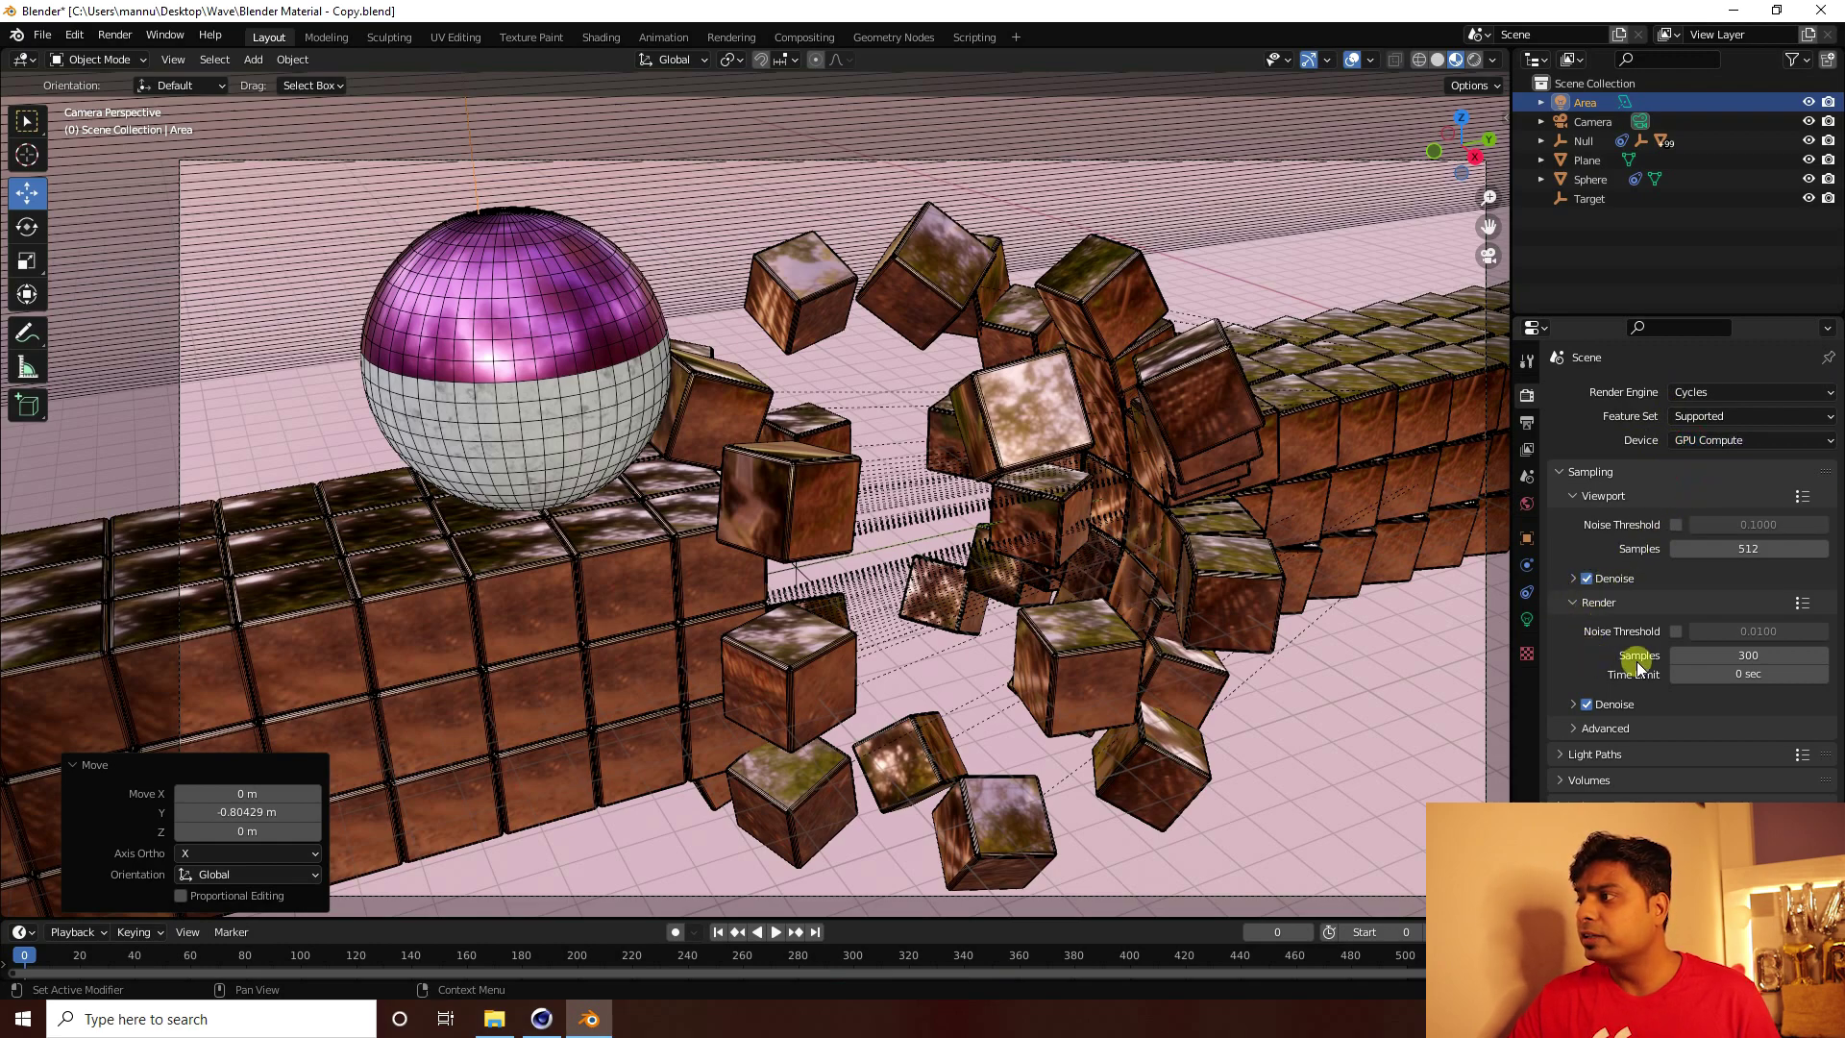
pyautogui.click(1749, 657)
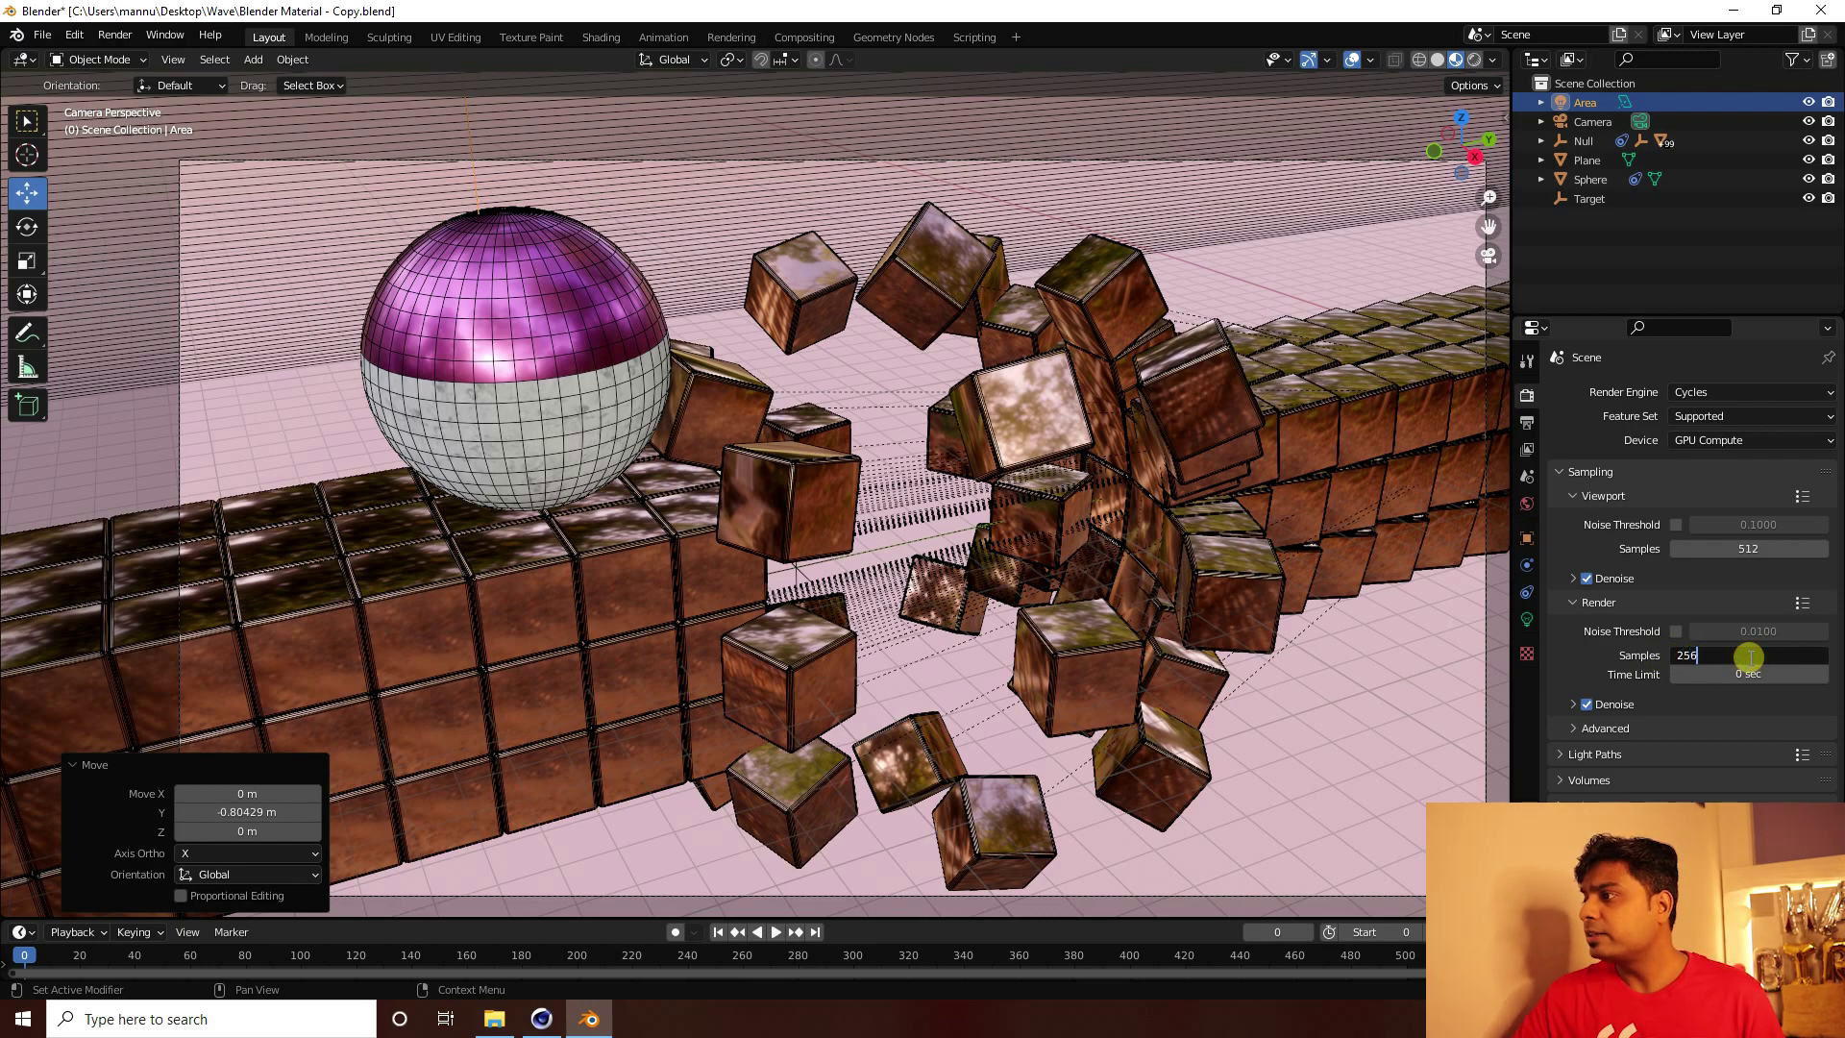
pyautogui.press('Return')
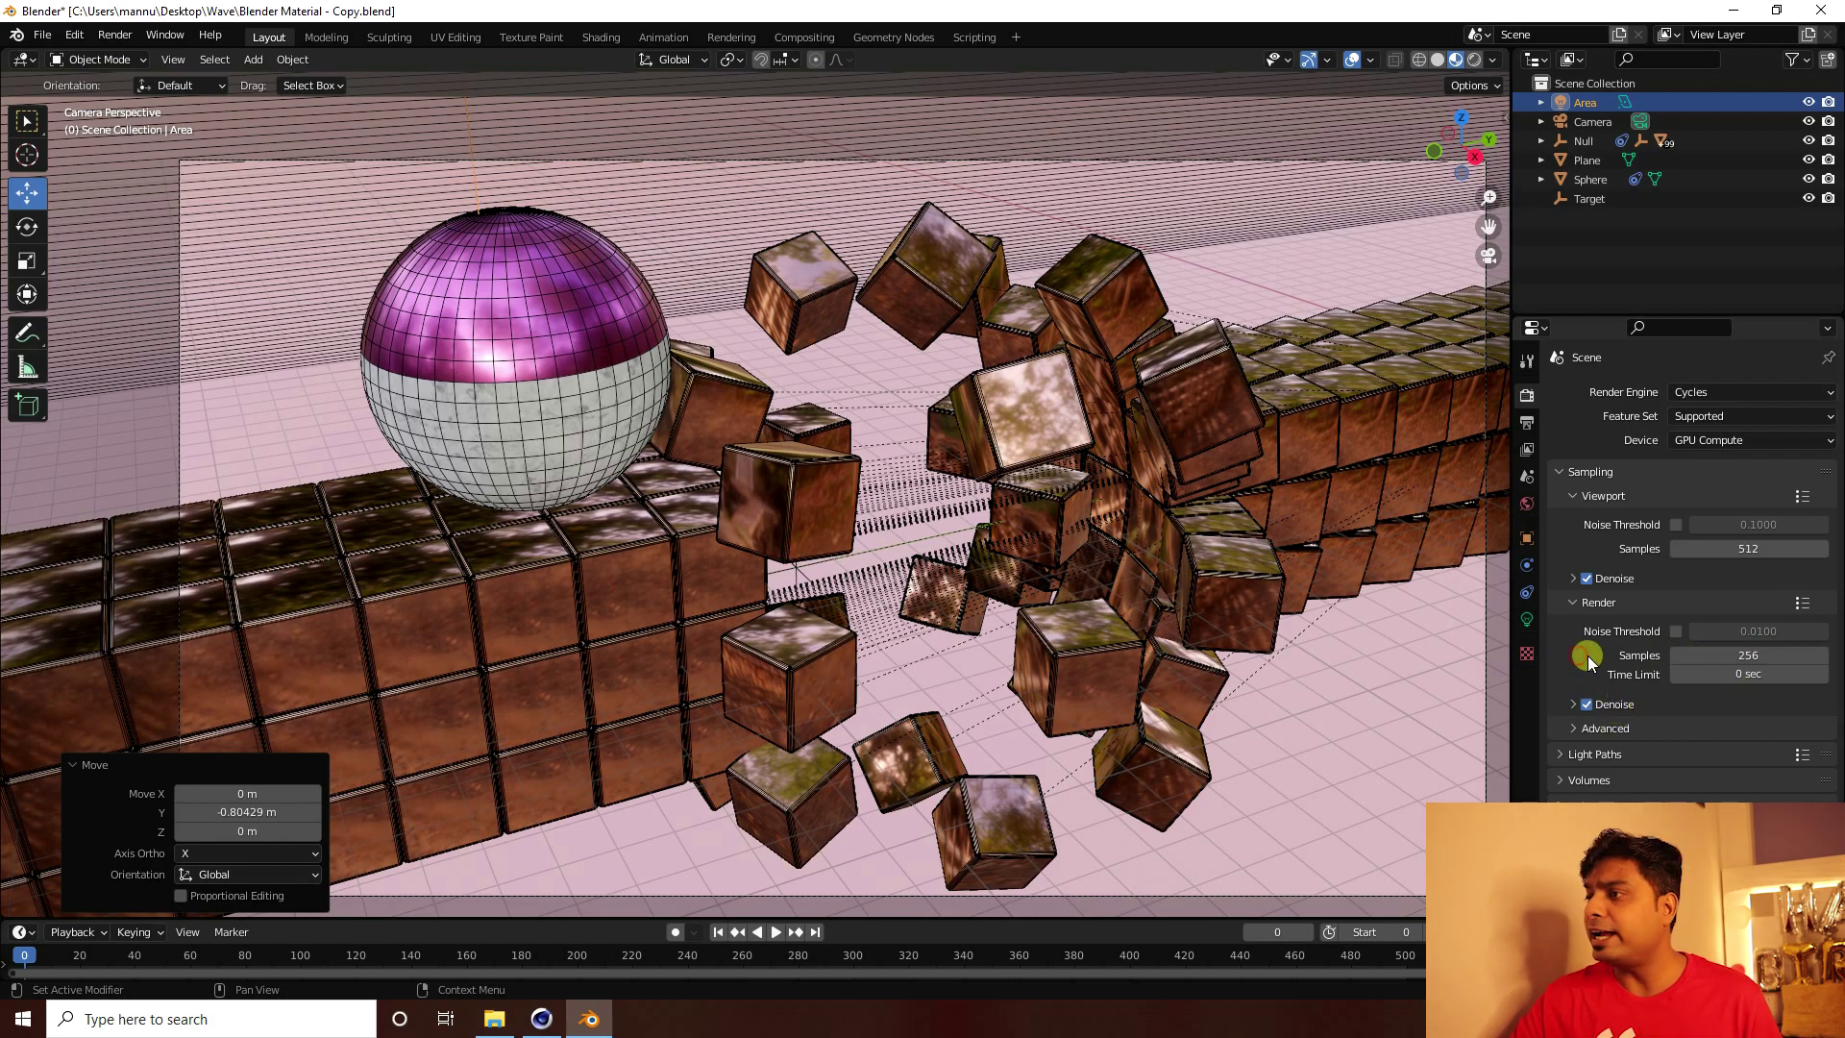
# Play the collision animation briefly, then stop the playback
pyautogui.click(718, 934)
pyautogui.click(775, 932)
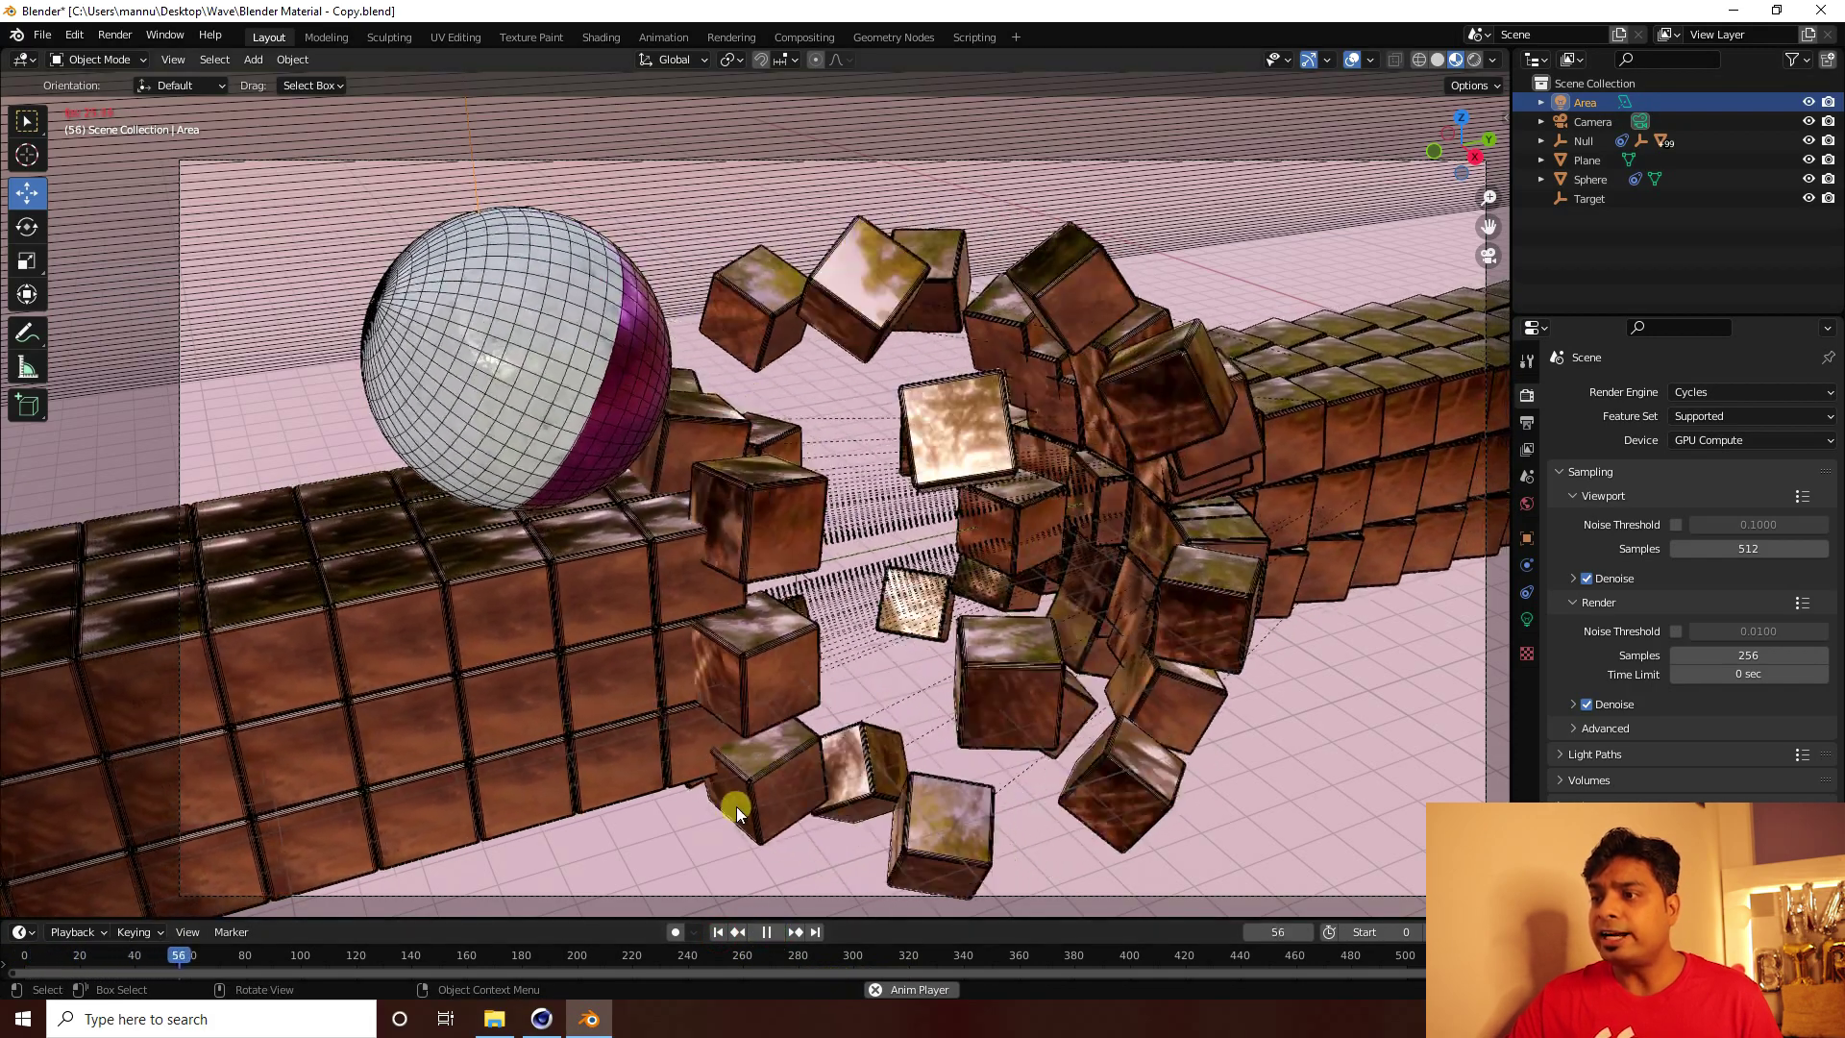
pyautogui.click(766, 932)
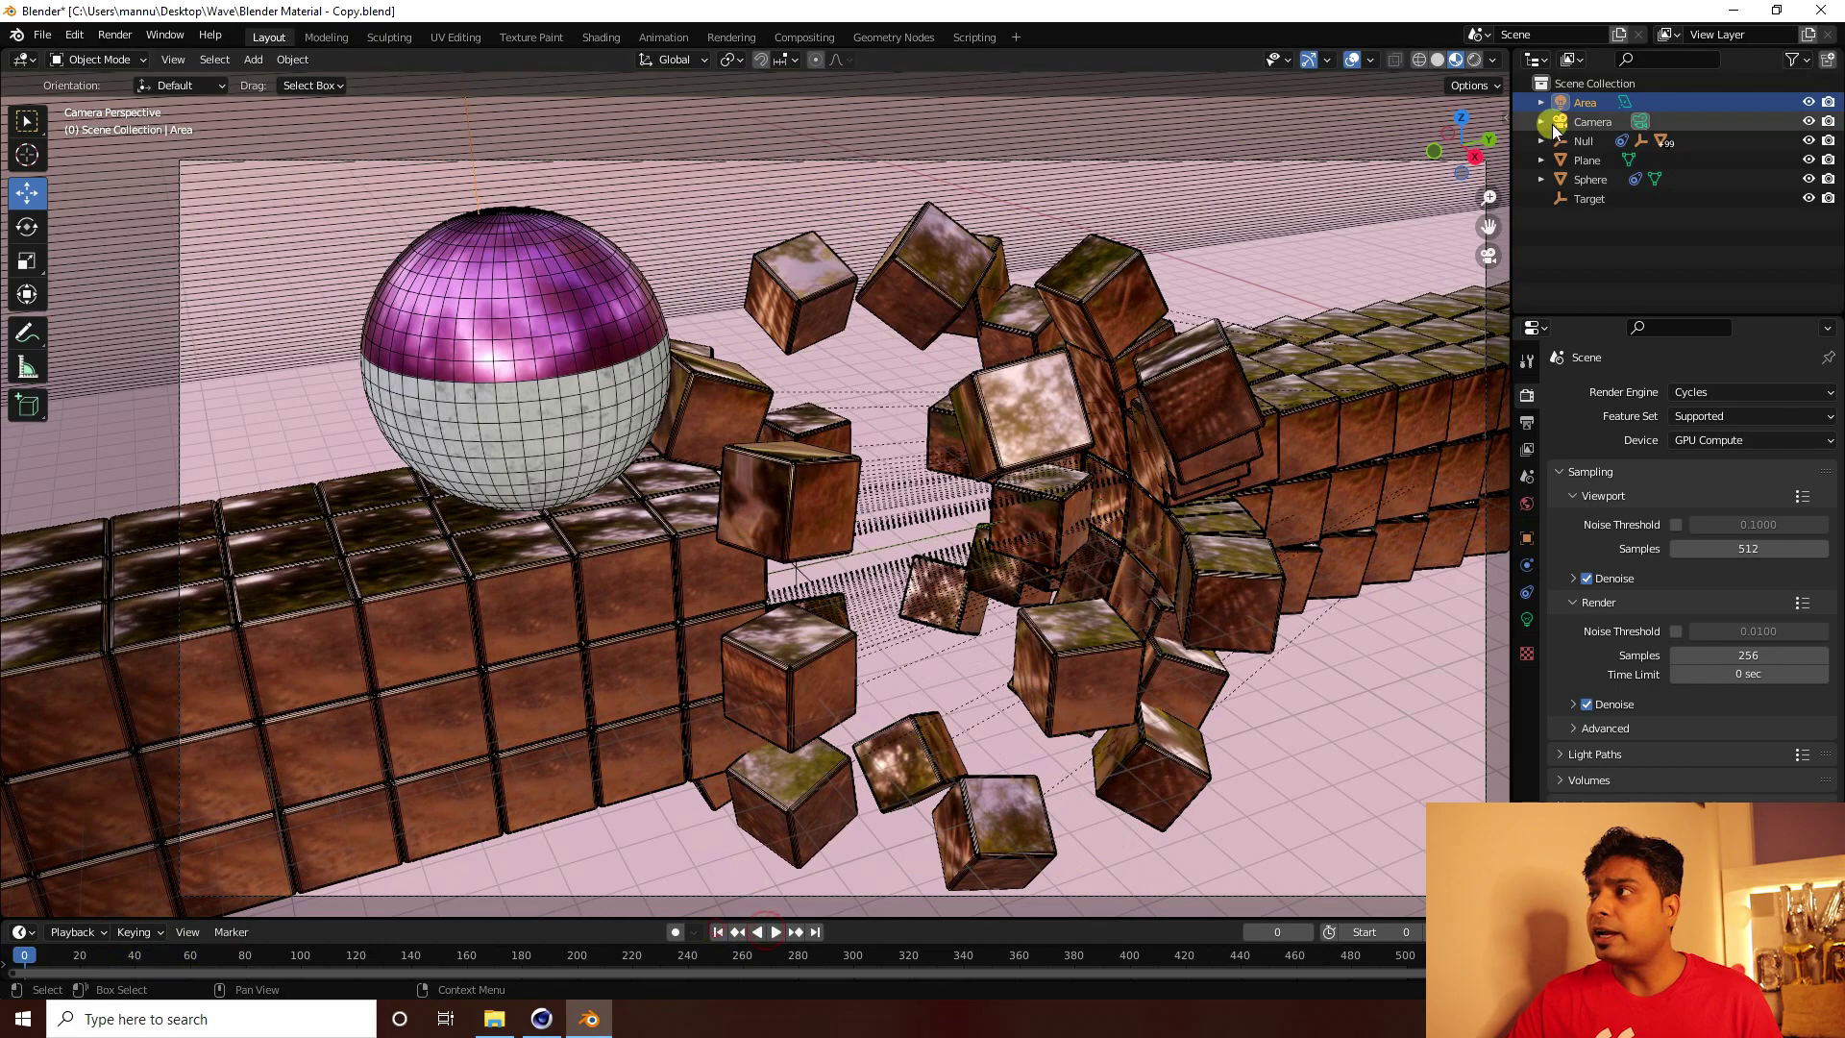
pyautogui.click(1473, 61)
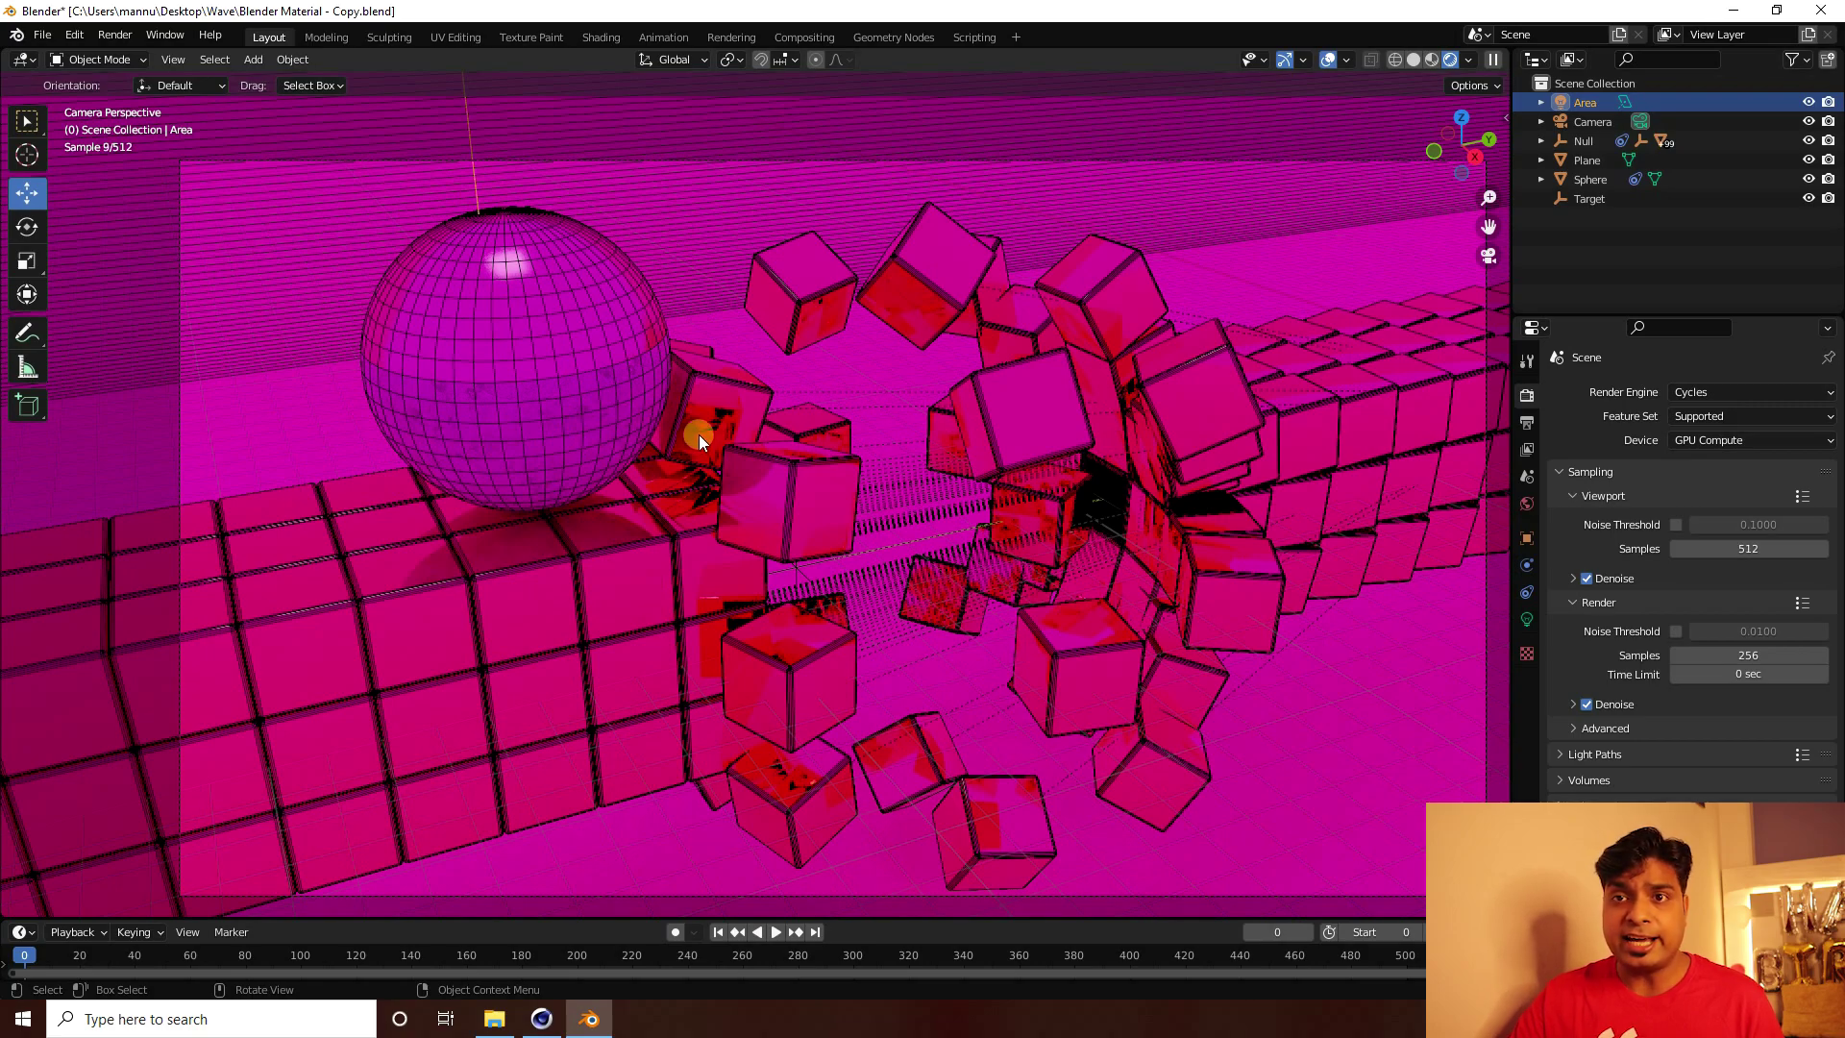
# Load hotel_room_8k.exr from Desktop > Wave as the world environment image
pyautogui.click(1526, 503)
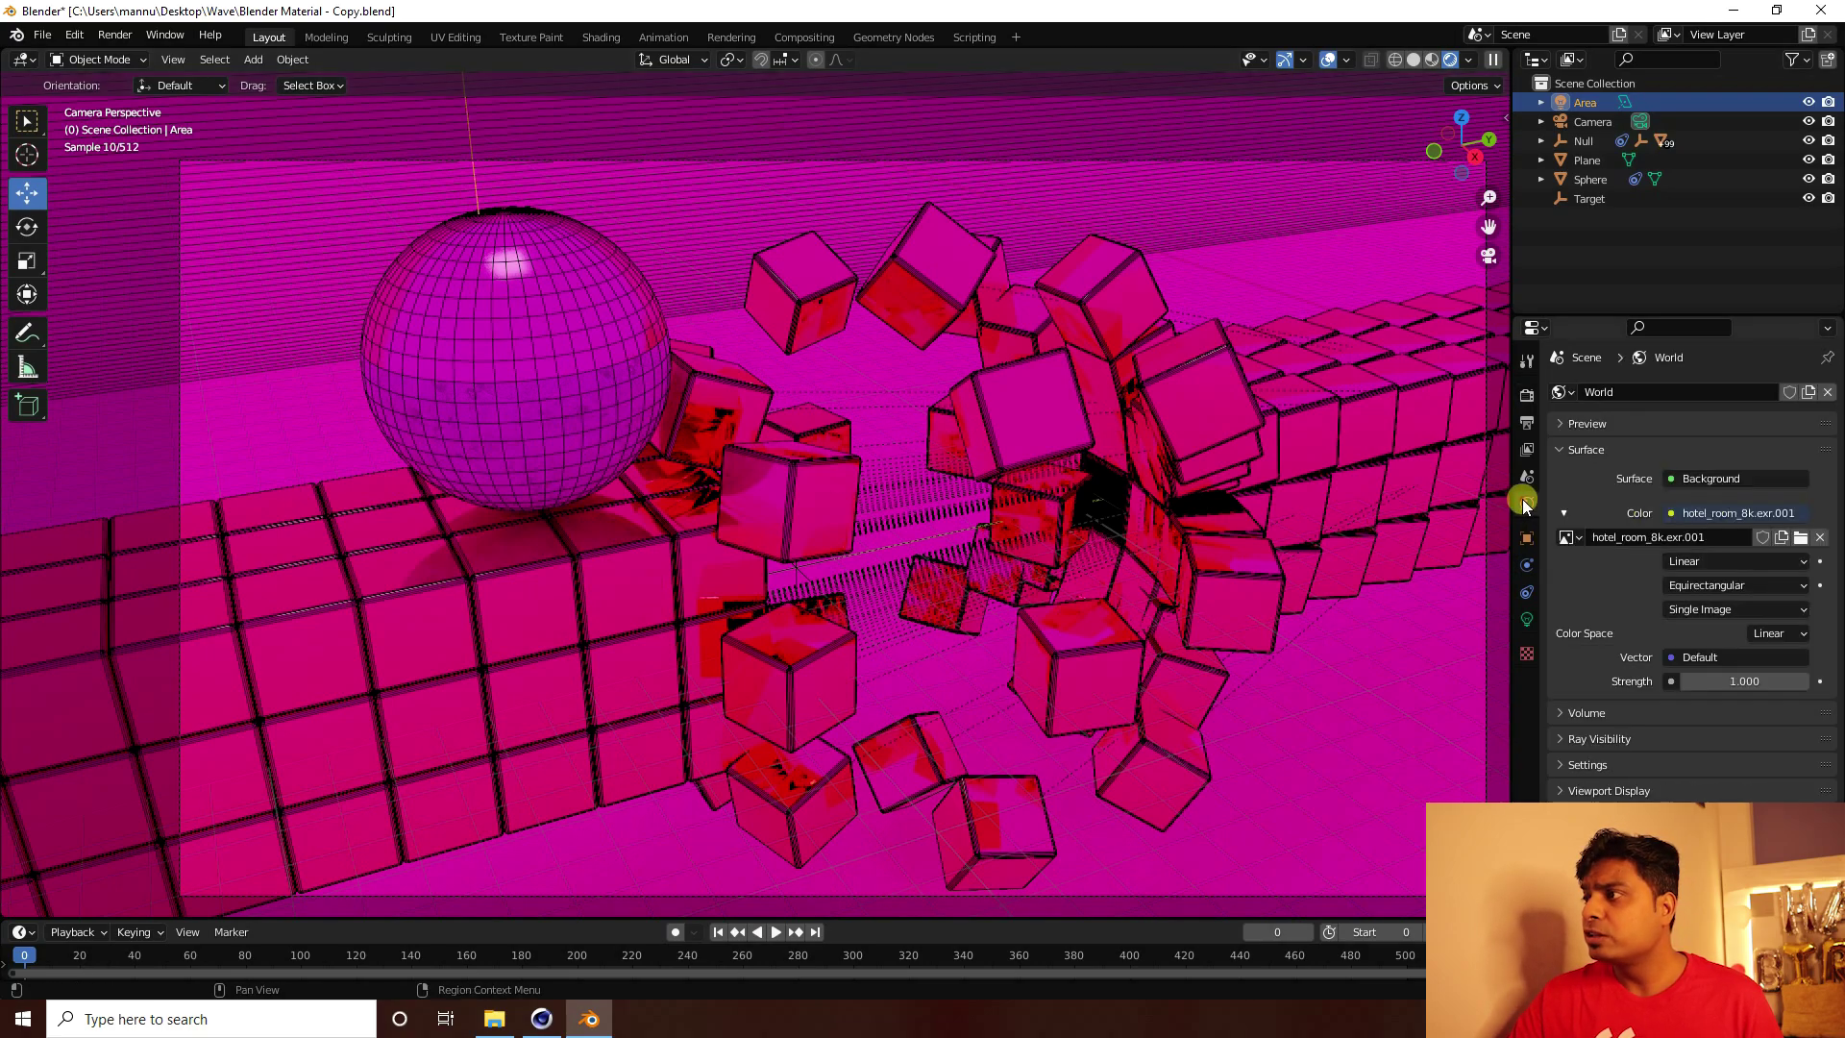
pyautogui.click(1796, 538)
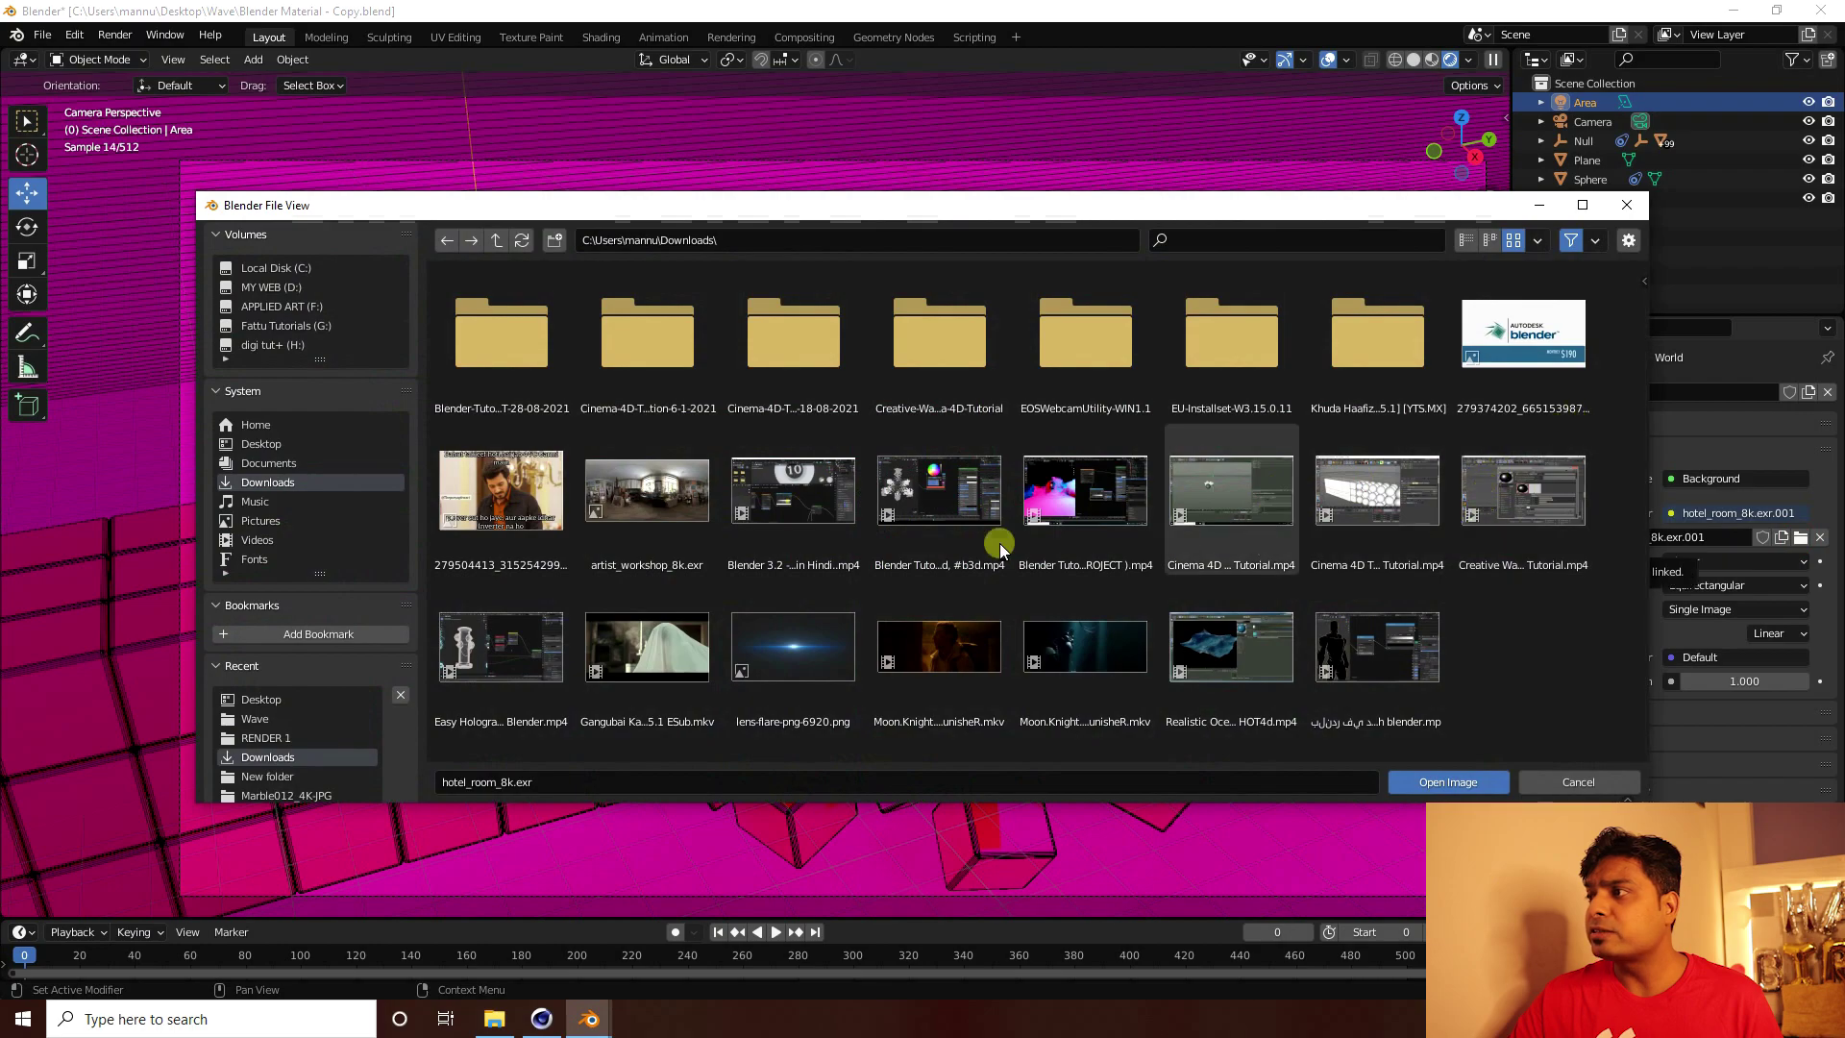
pyautogui.click(269, 444)
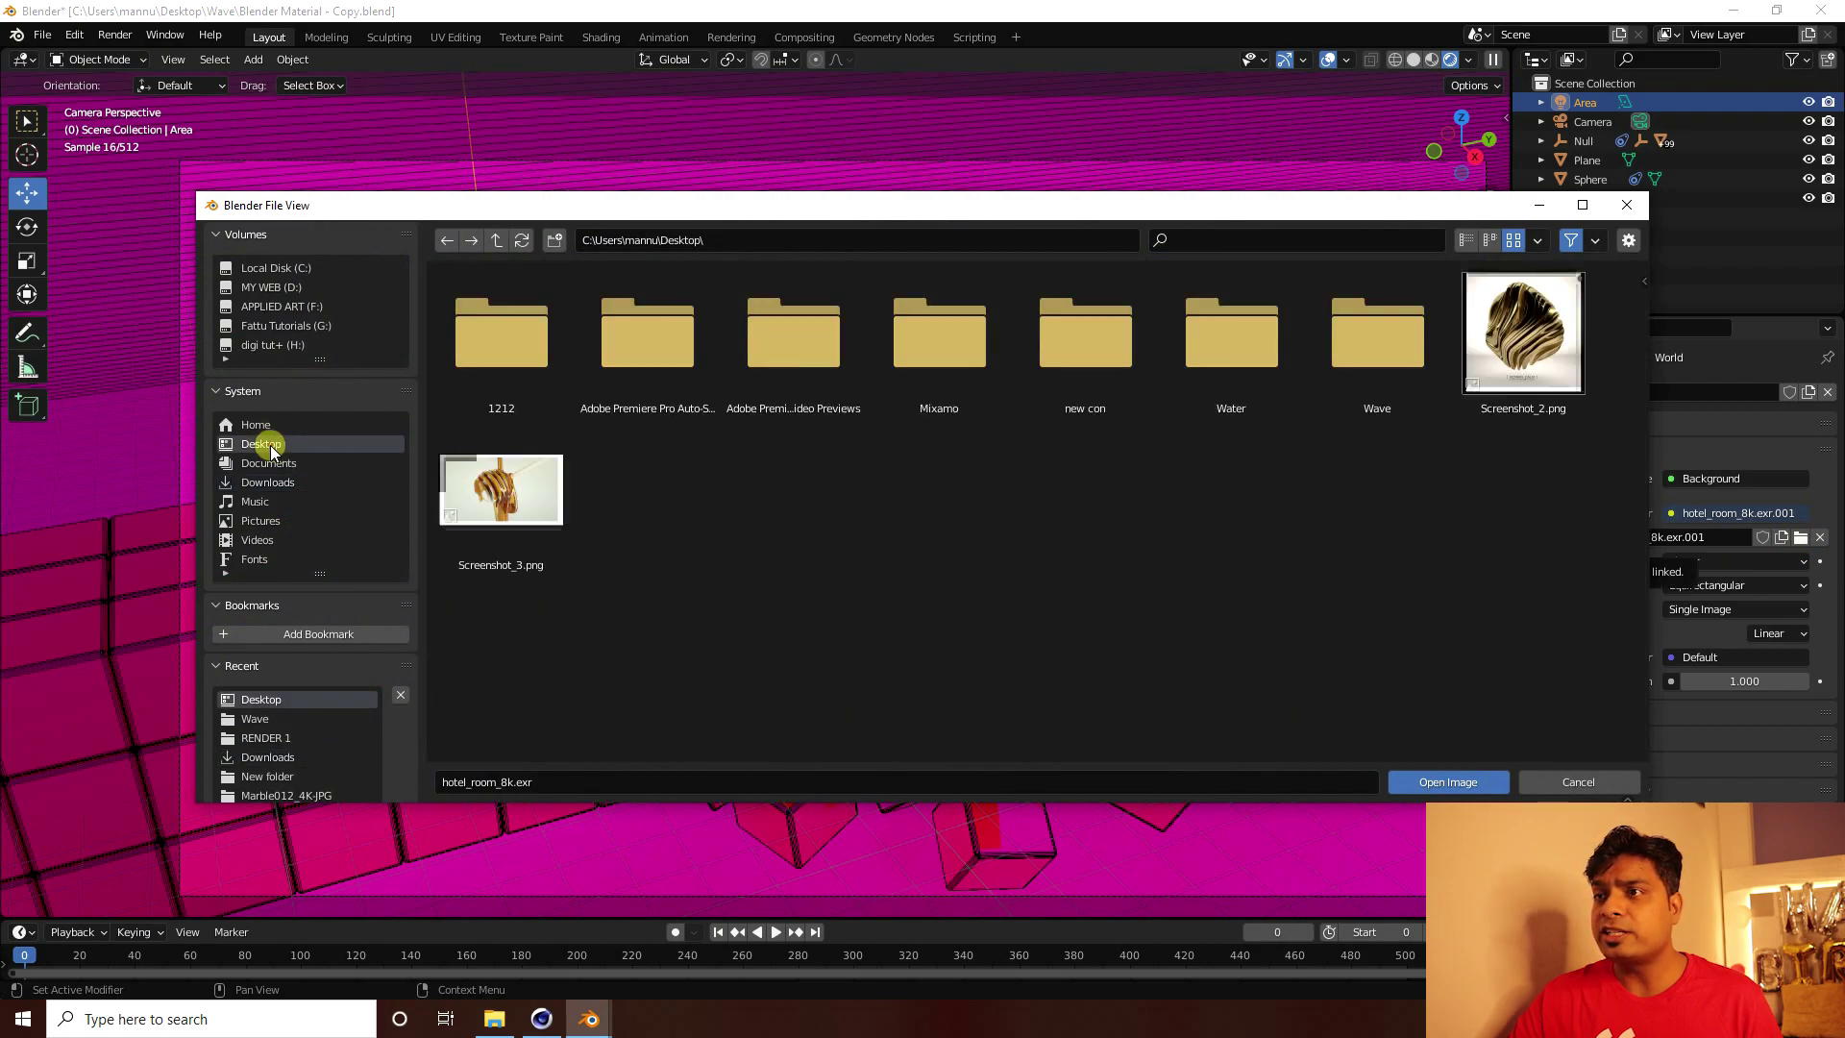
pyautogui.doubleClick(1382, 367)
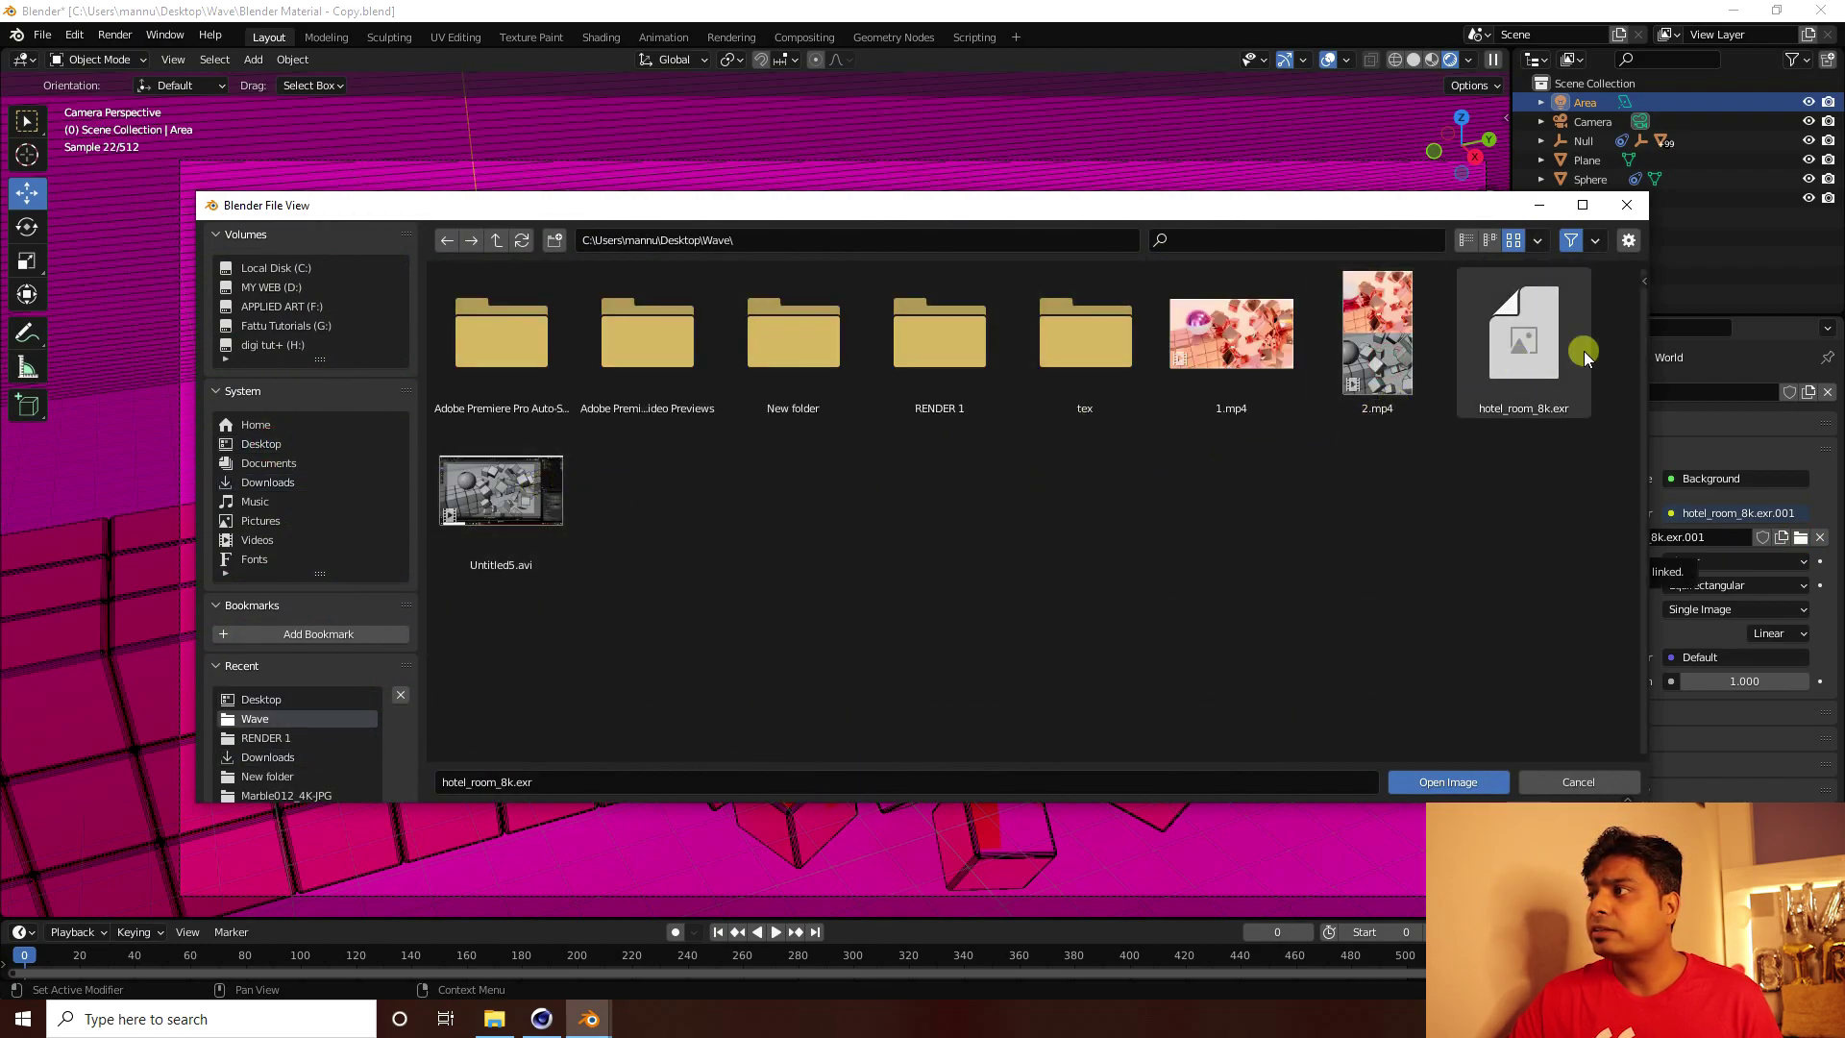
pyautogui.click(1432, 781)
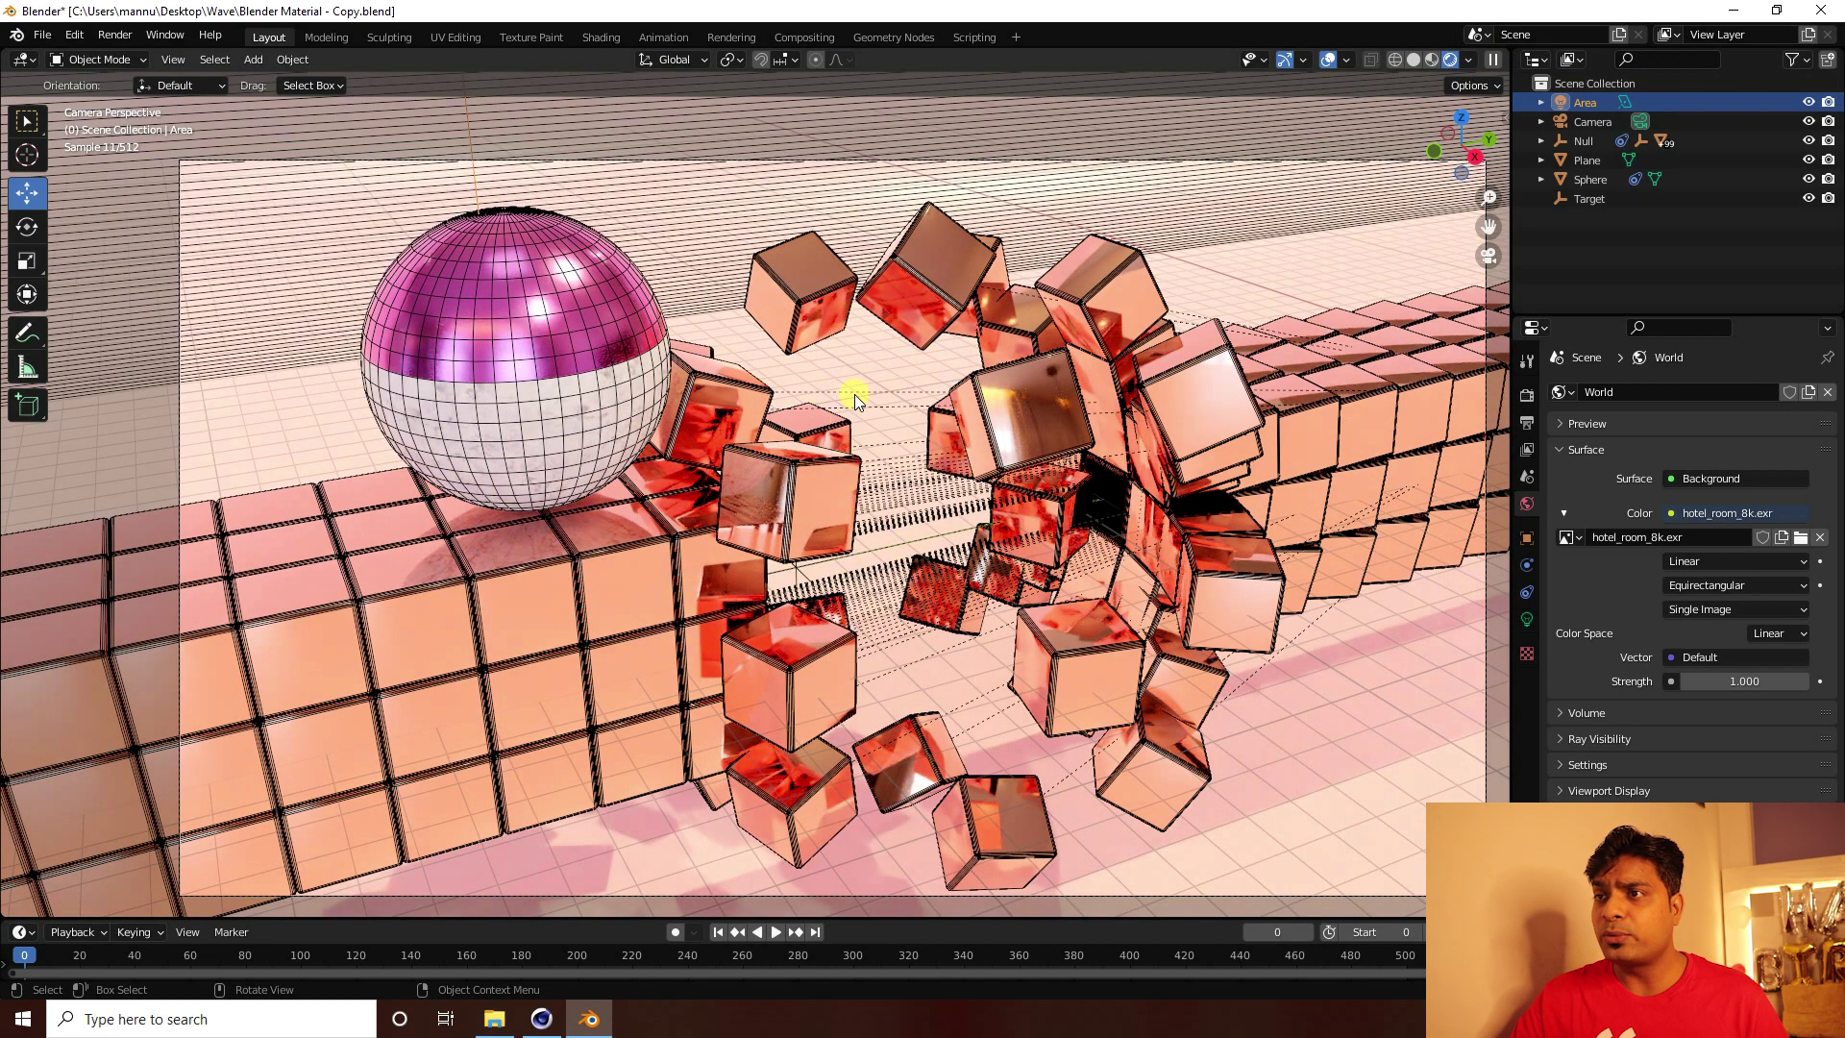
pyautogui.click(1414, 60)
# Create and open a new Desktop folder named NEW REN 1 for the render output
pyautogui.click(1527, 397)
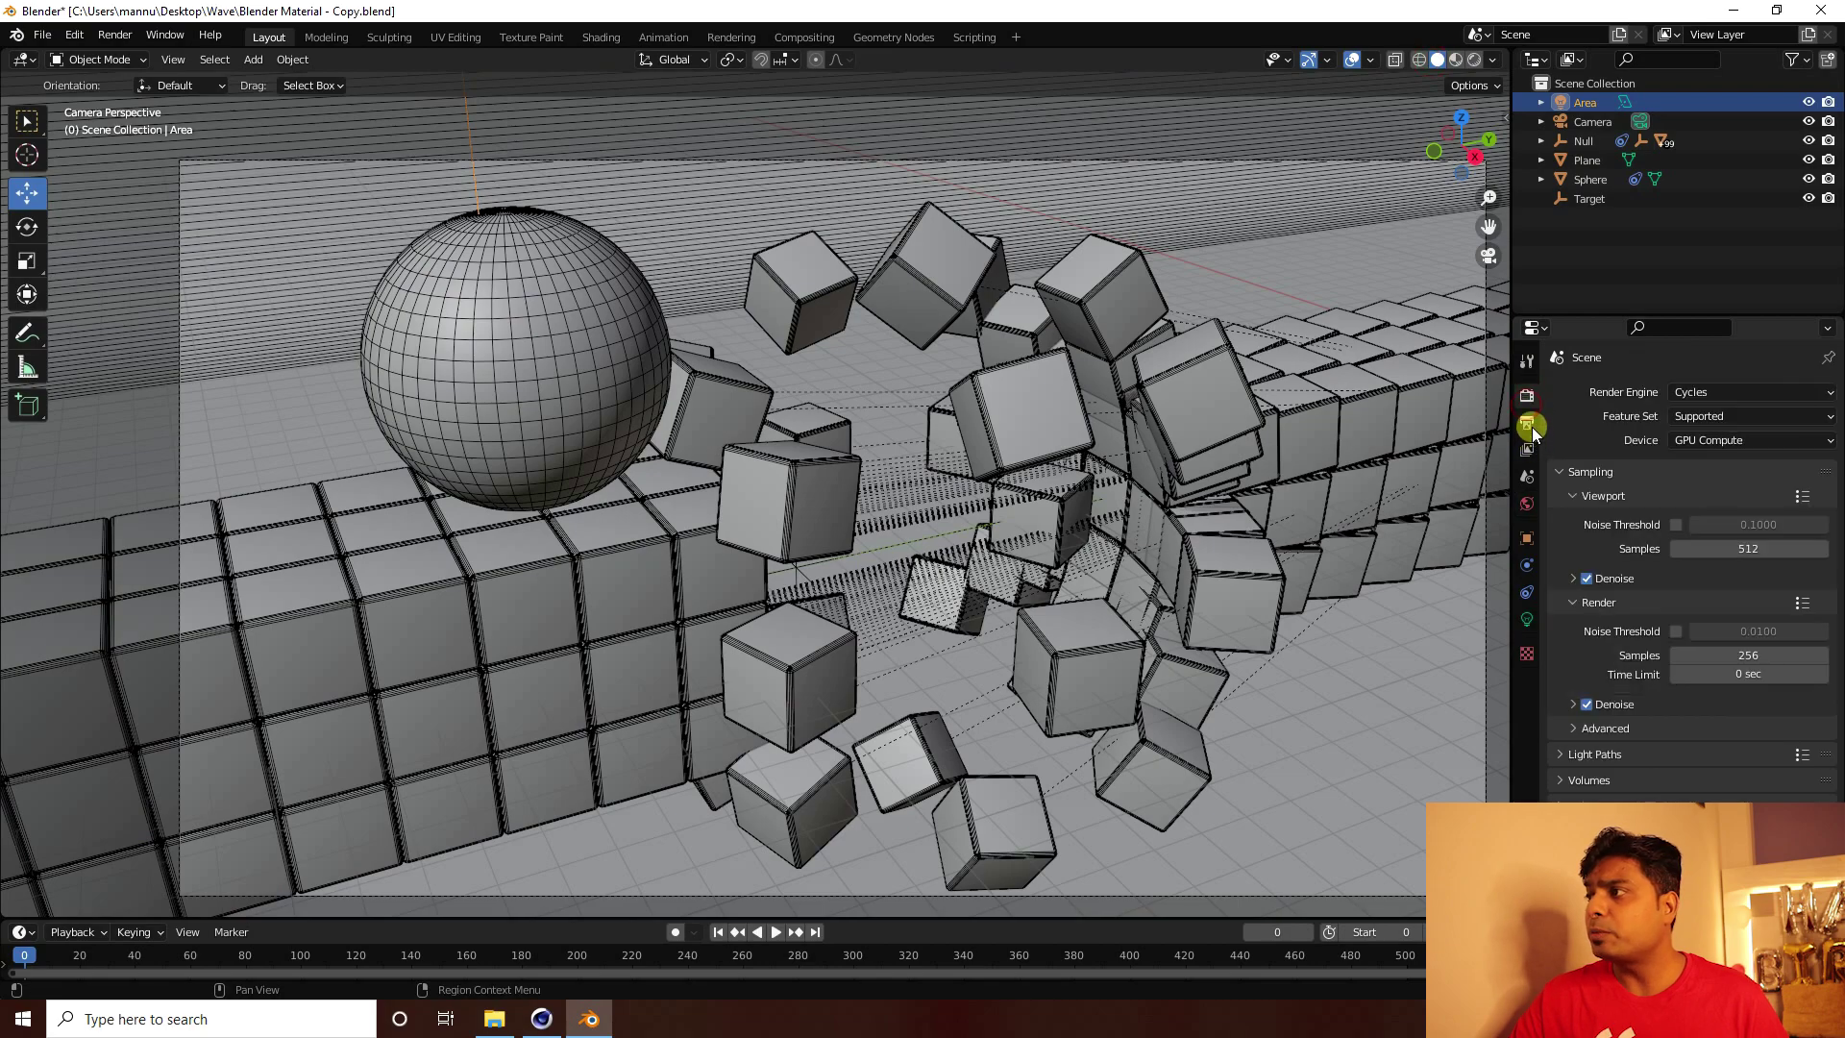
pyautogui.click(1527, 425)
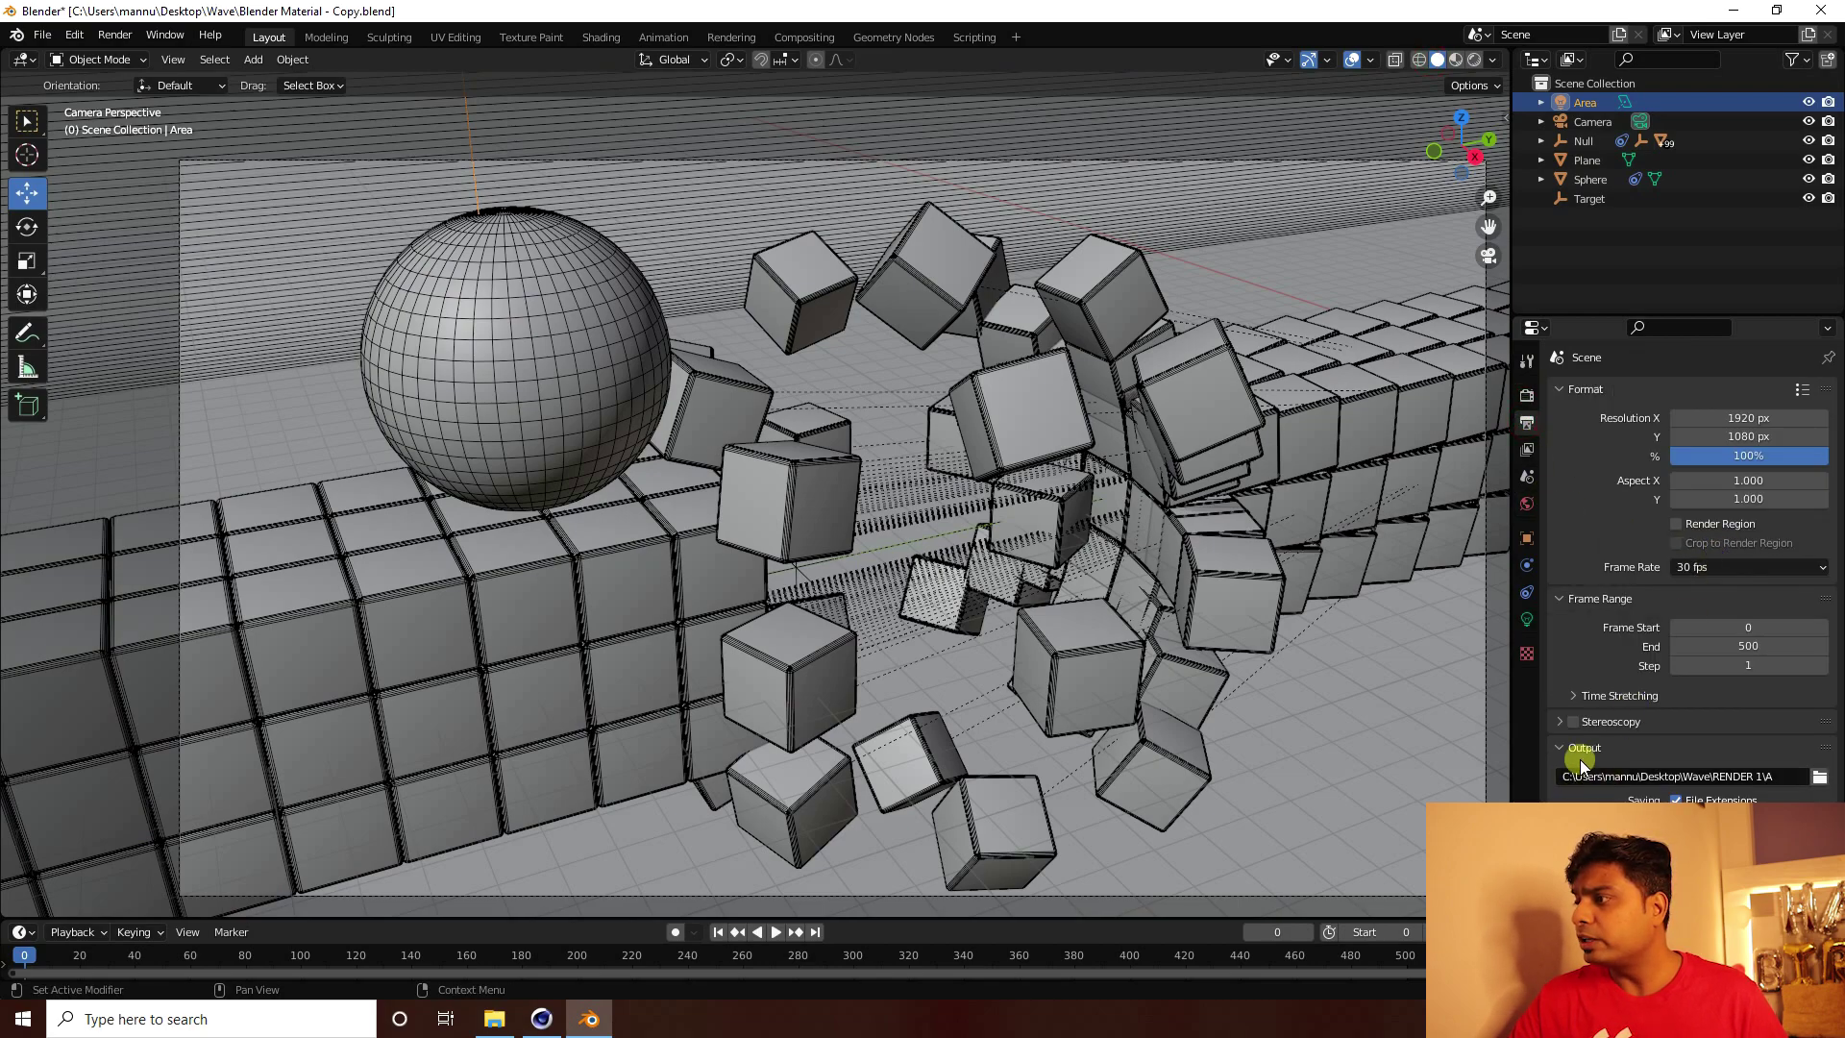
pyautogui.click(1819, 776)
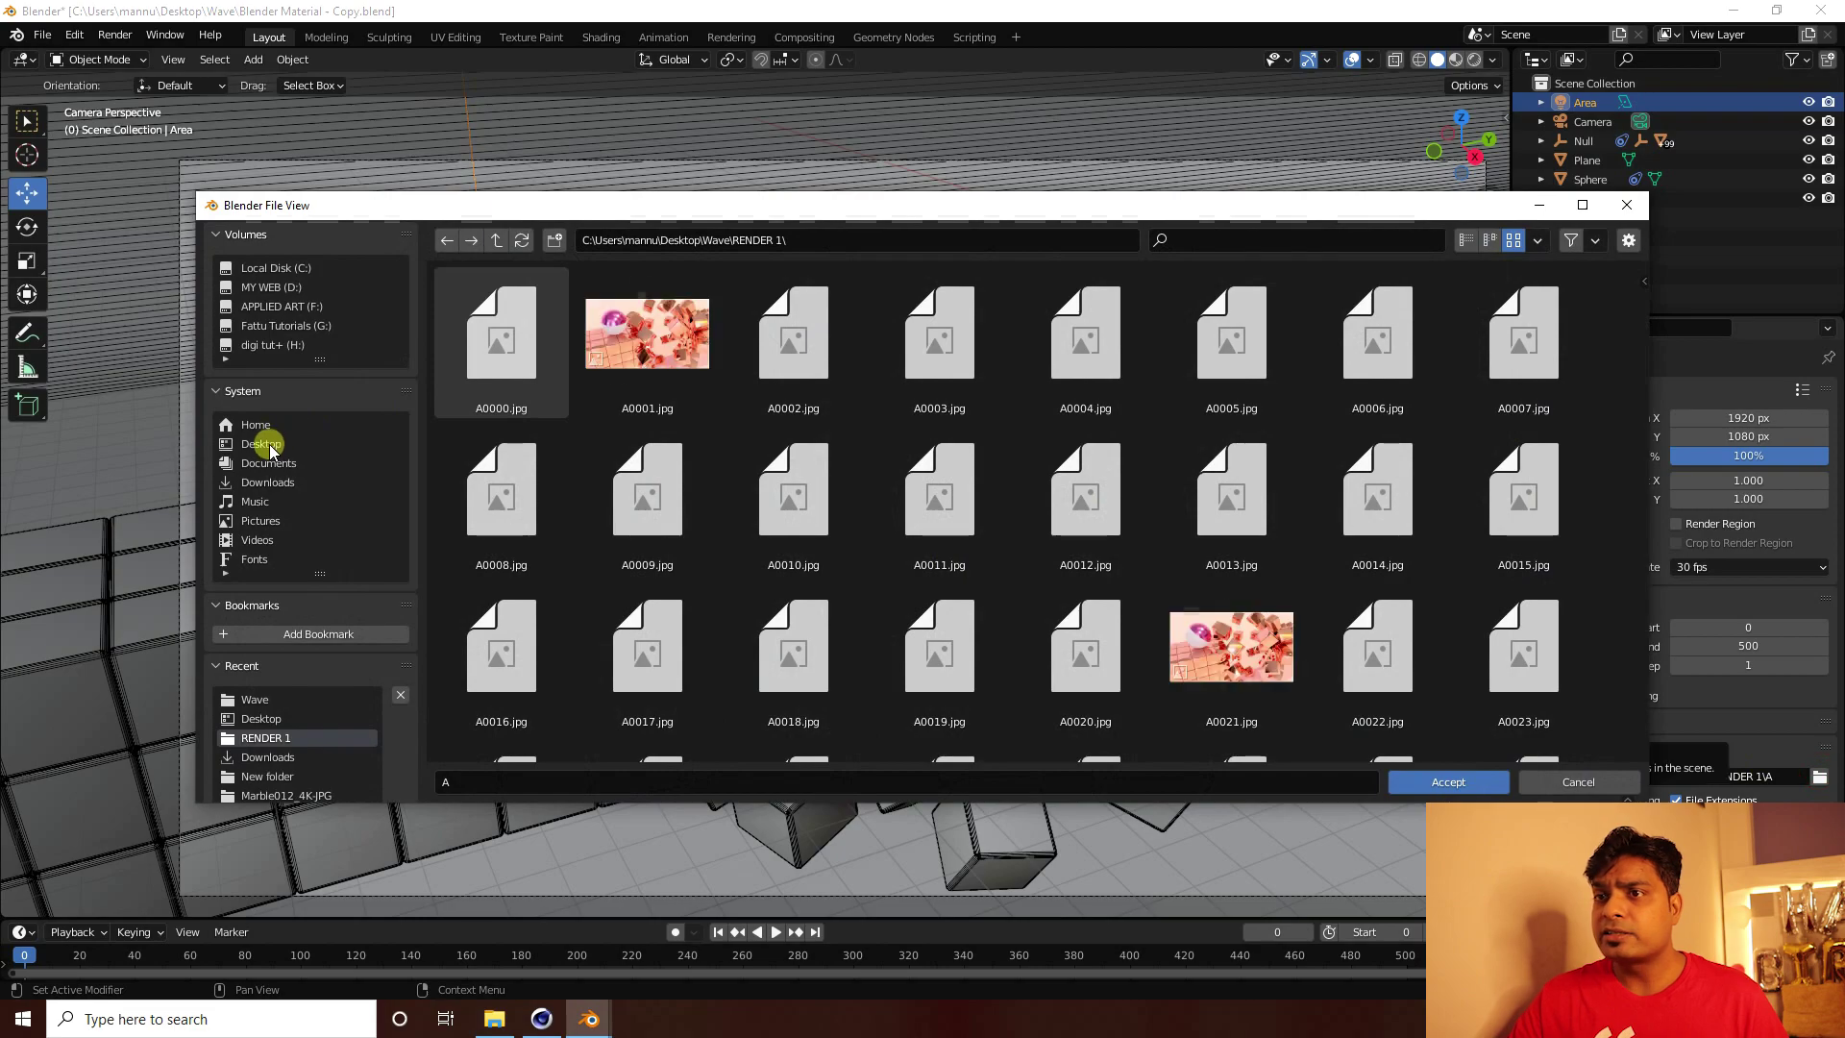
pyautogui.click(269, 446)
pyautogui.rightClick(792, 628)
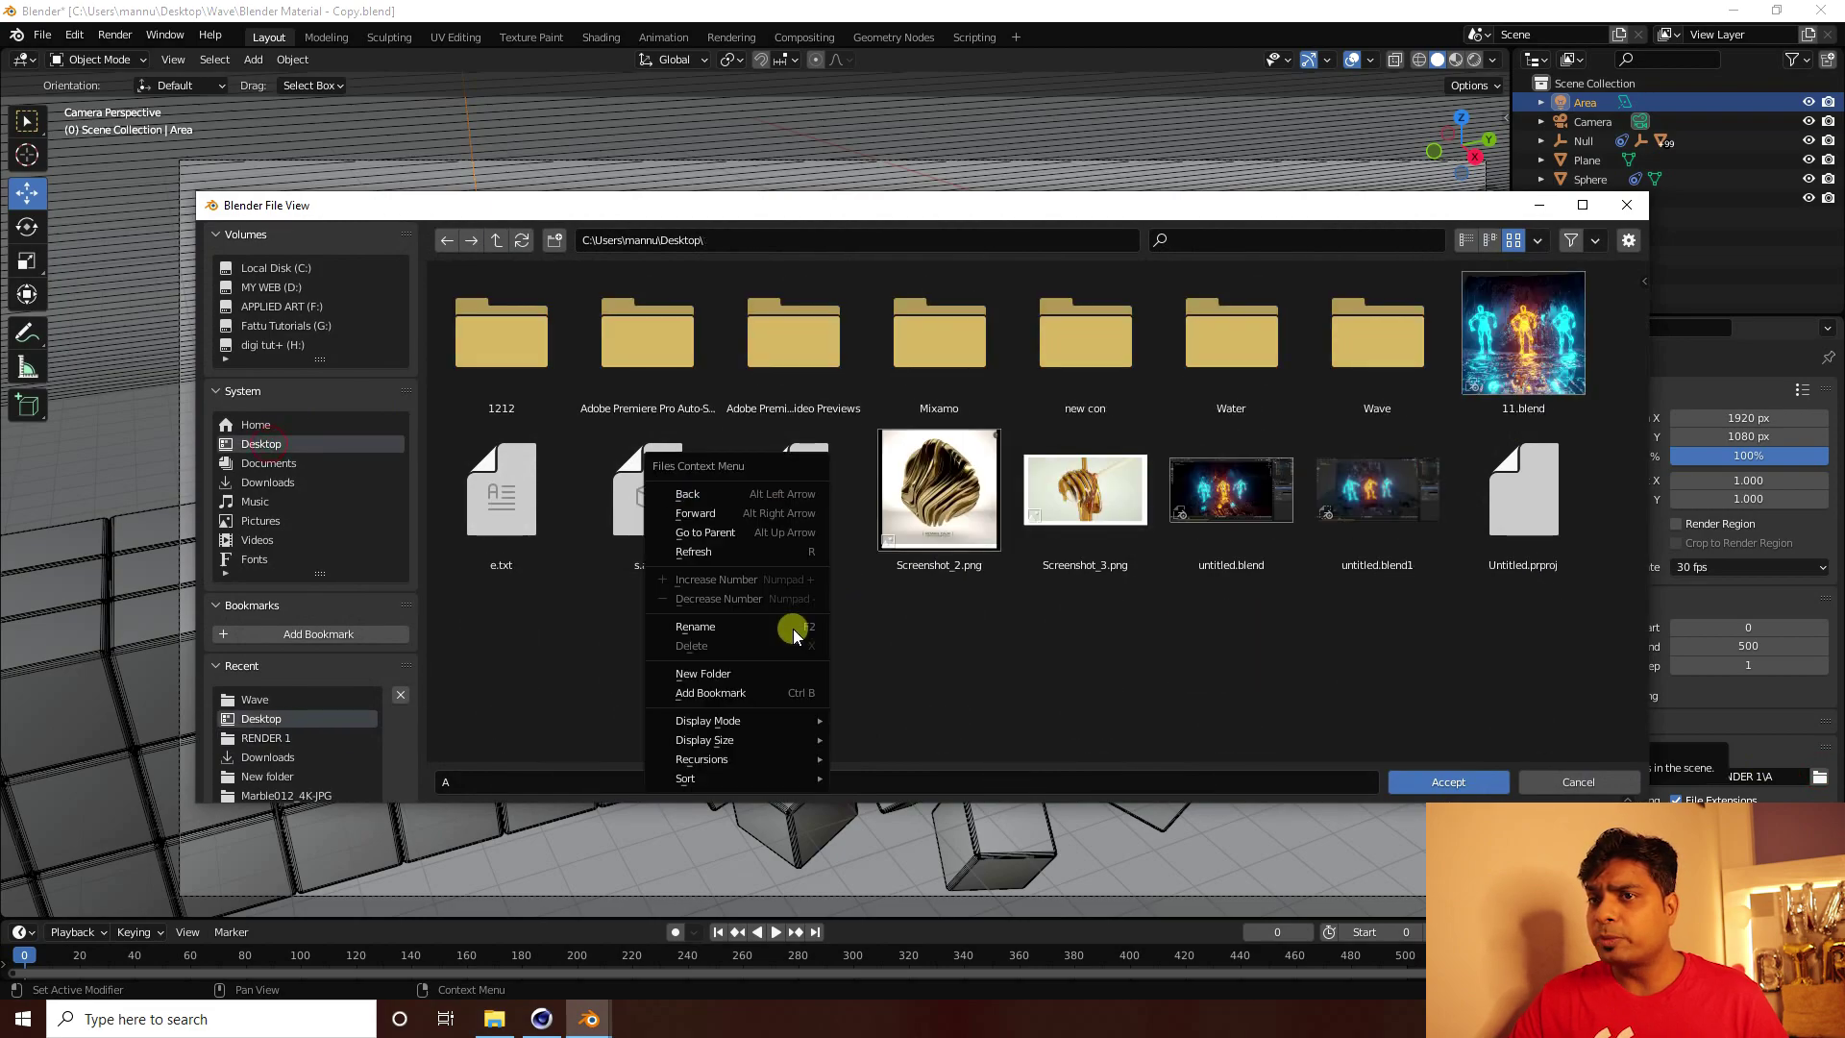
pyautogui.click(735, 676)
pyautogui.write('NEW REN 1')
pyautogui.press('Return')
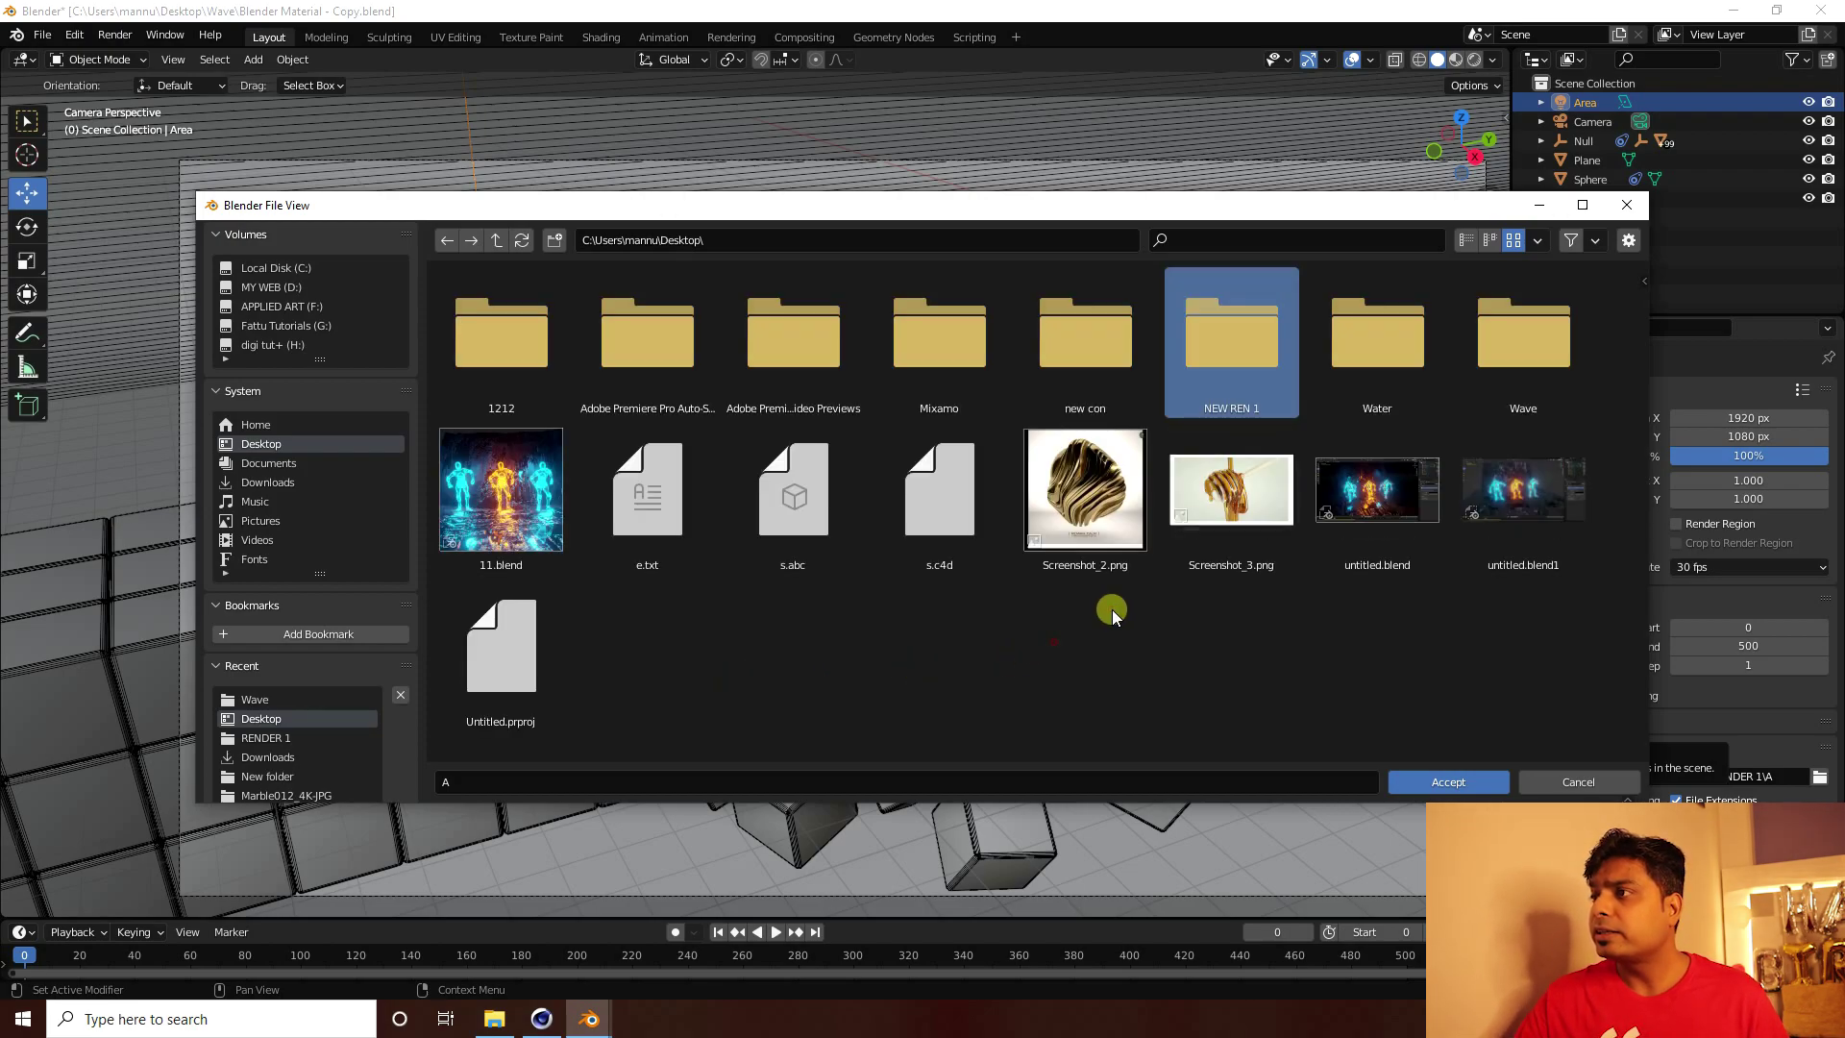
pyautogui.doubleClick(1201, 314)
# Accept NEW REN 1 as the output location and start rendering the animation
pyautogui.click(877, 780)
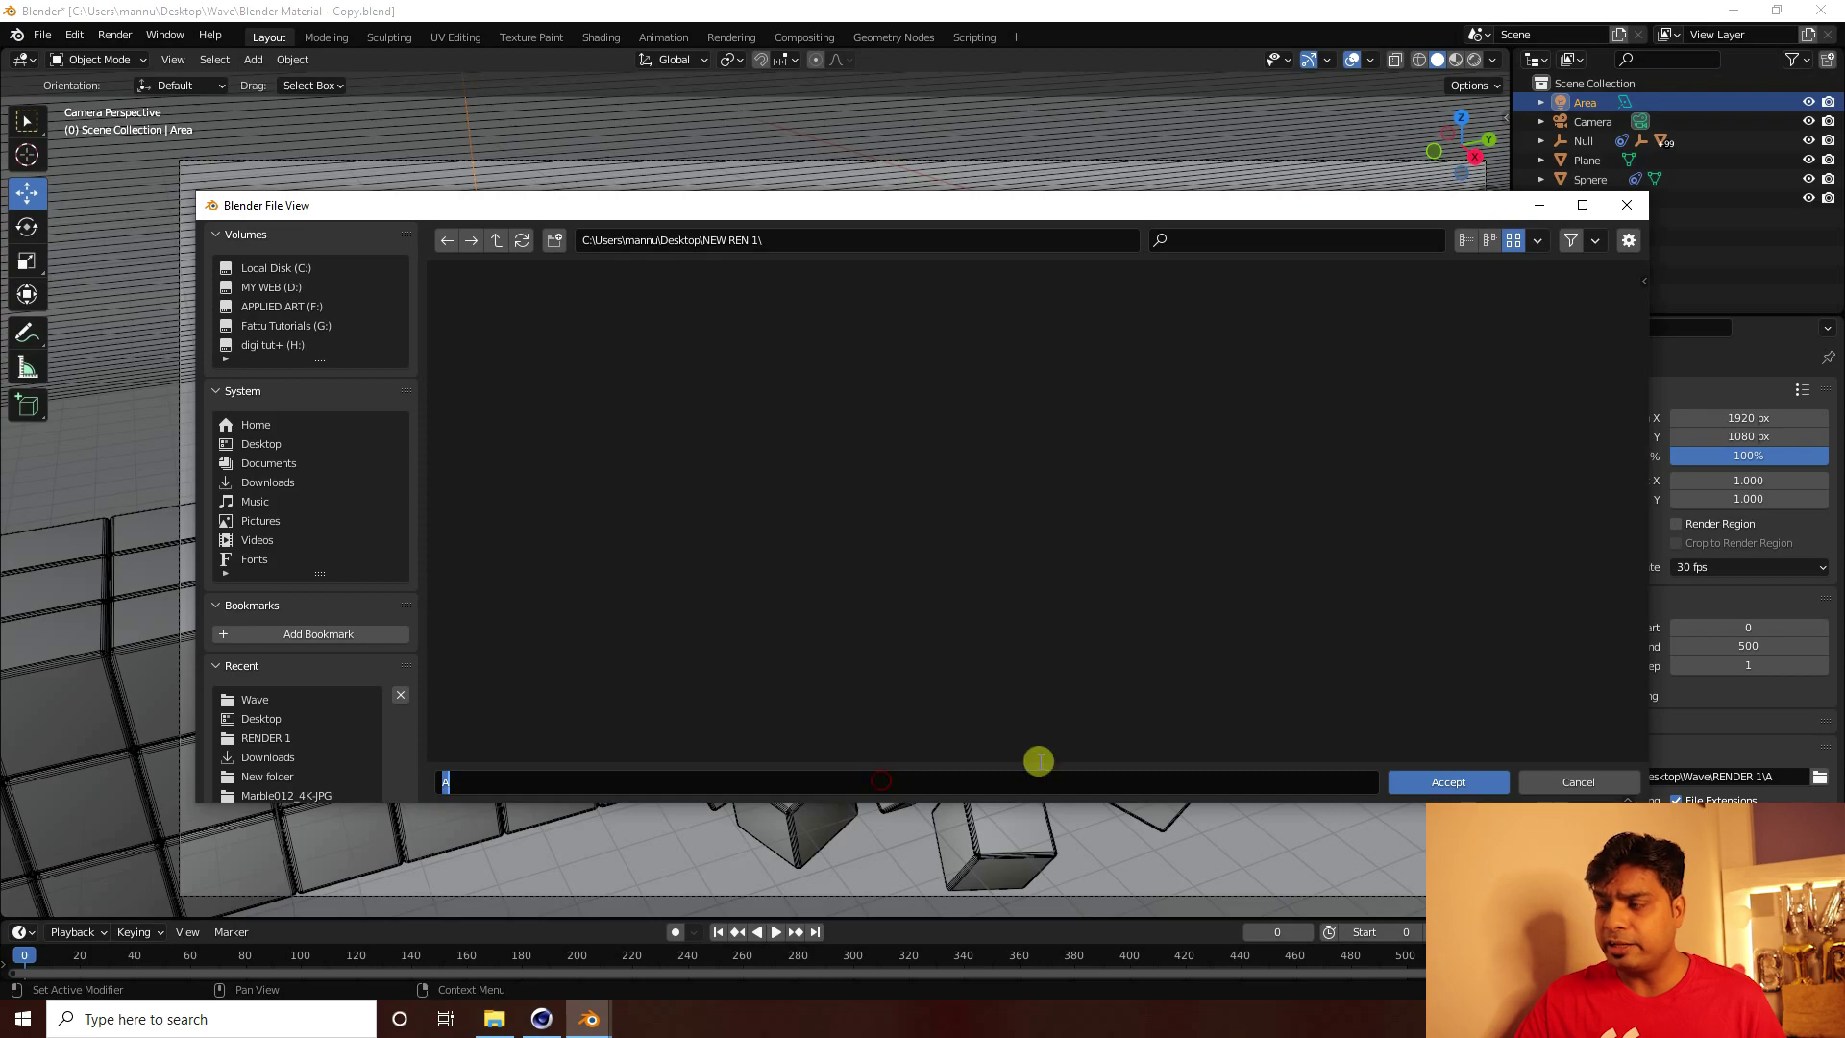
pyautogui.click(1468, 783)
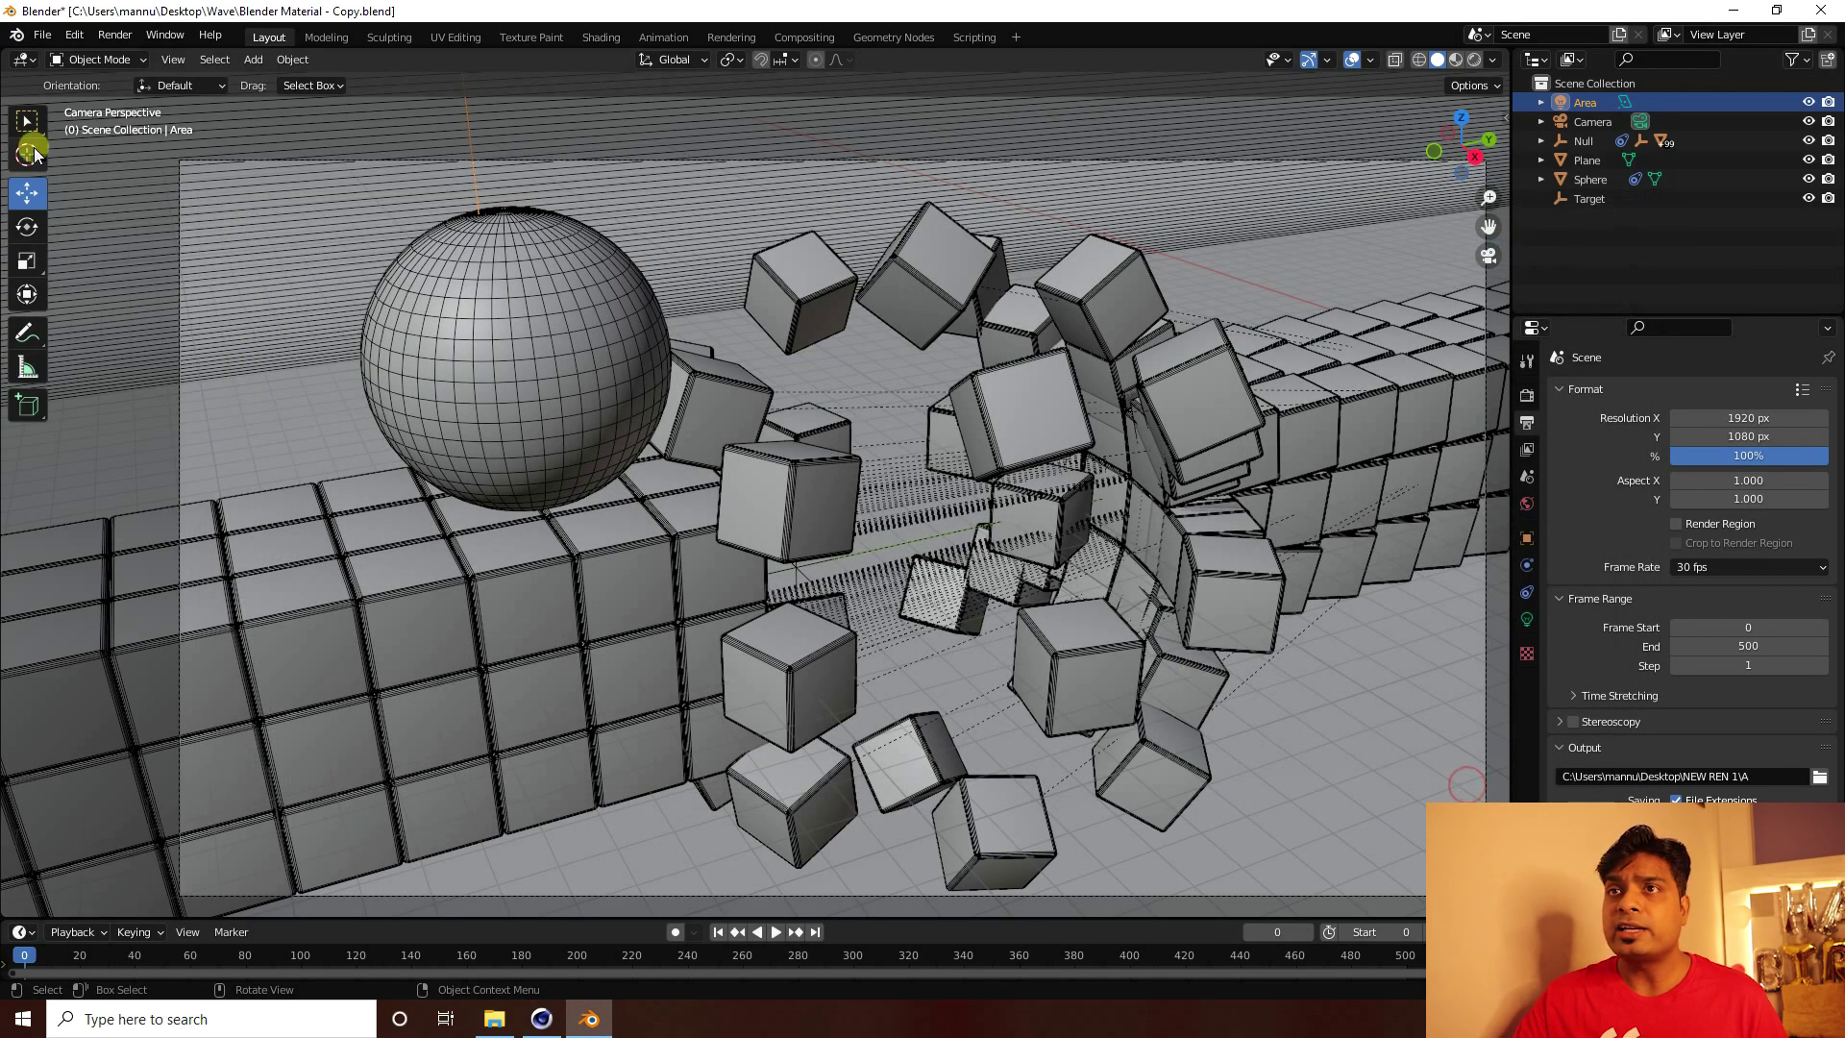
pyautogui.click(105, 38)
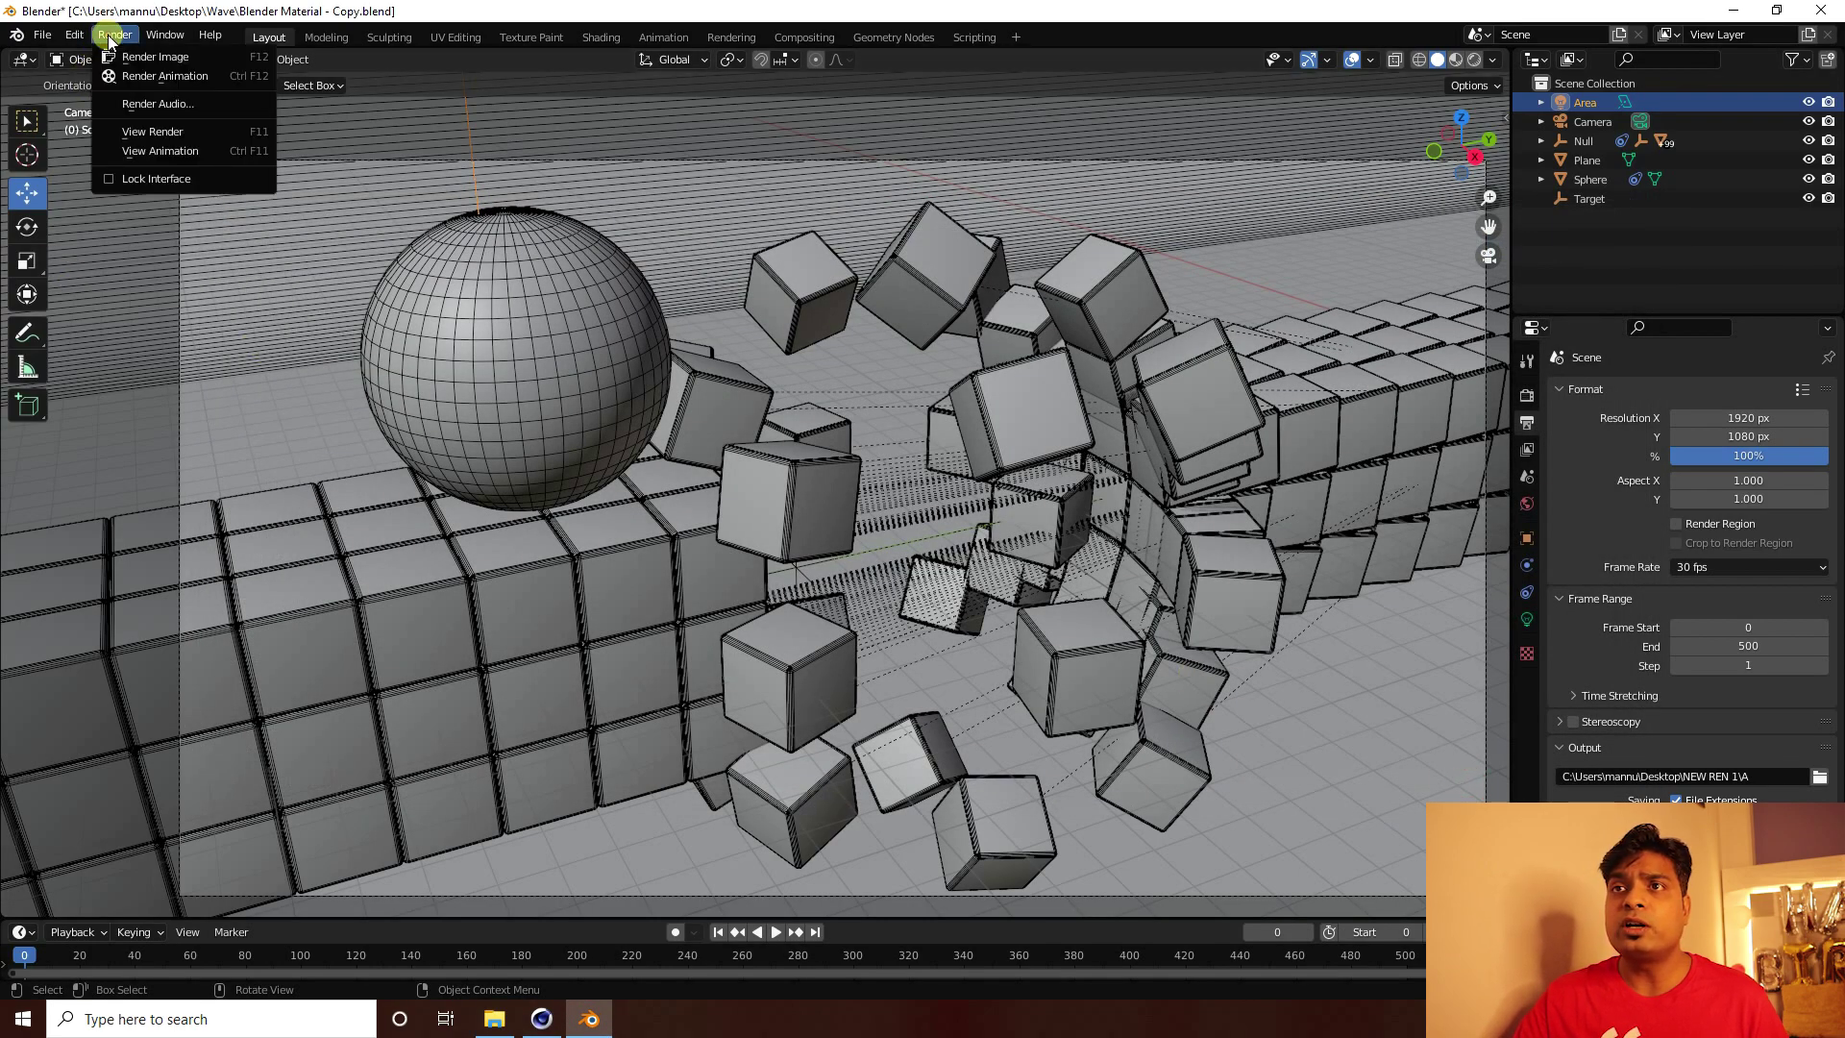
pyautogui.click(152, 74)
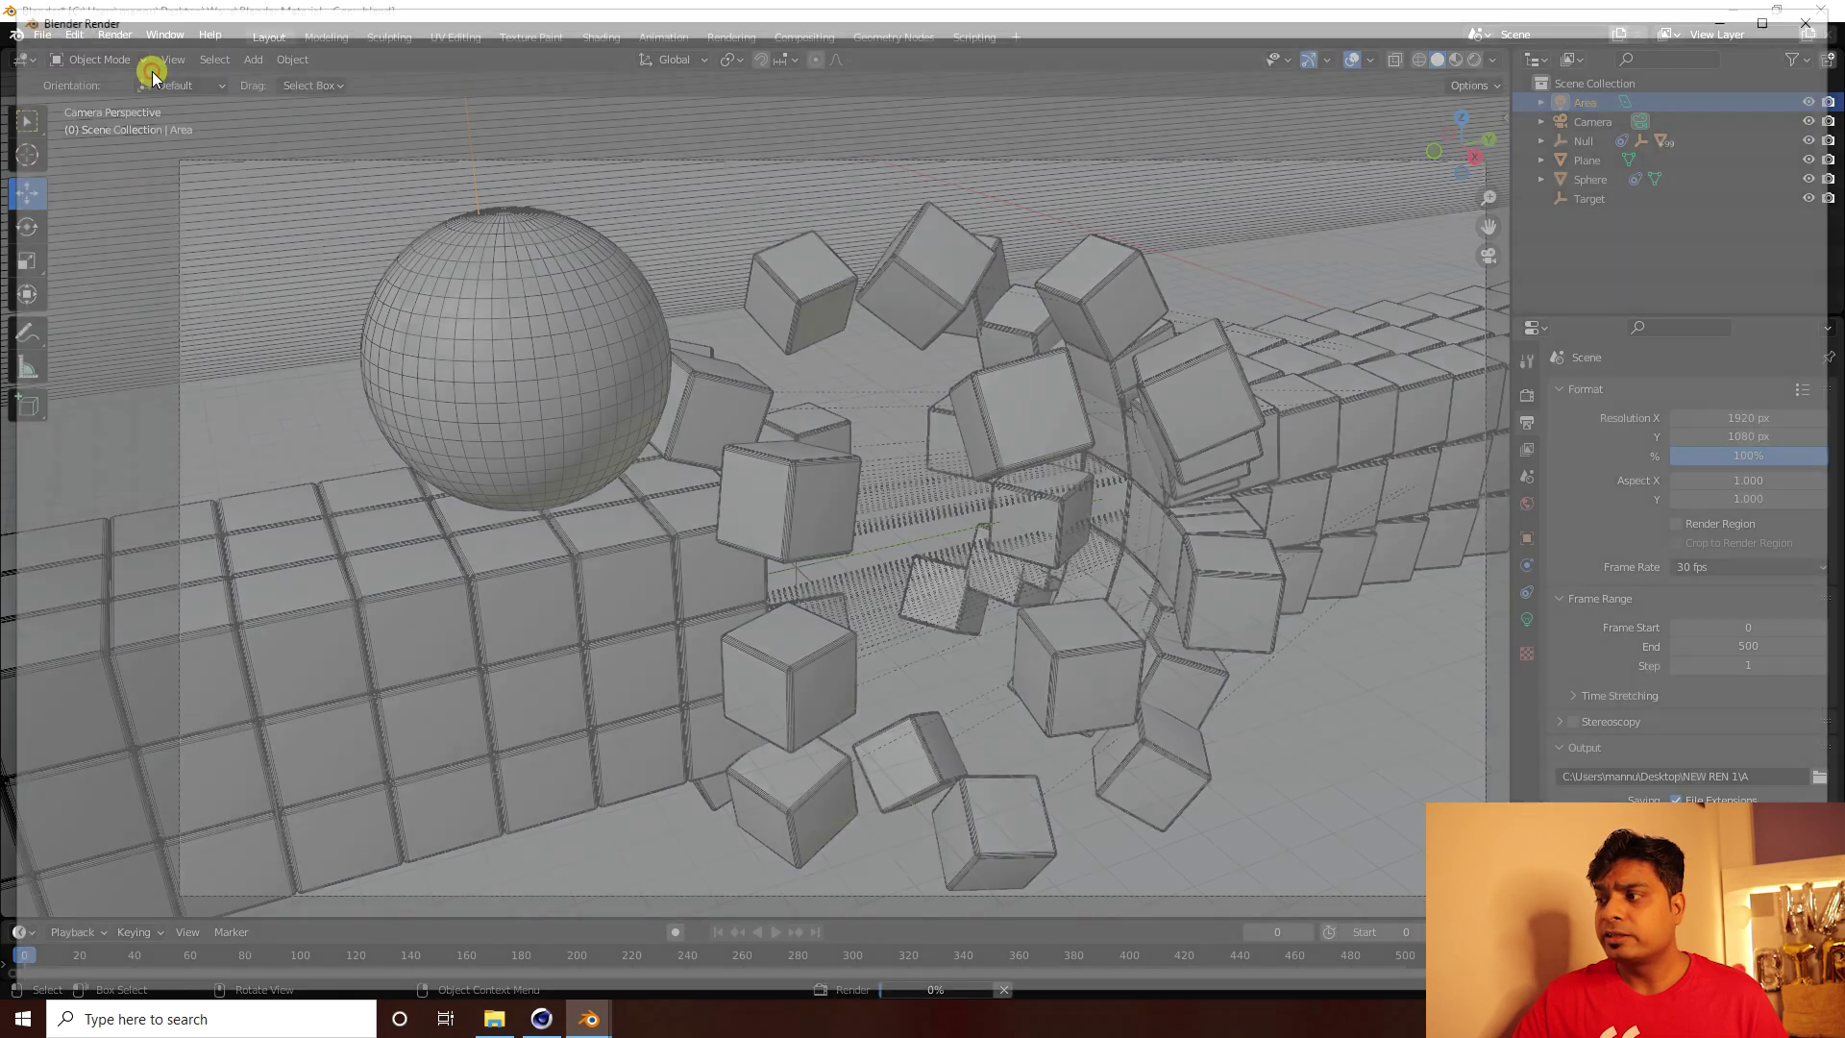